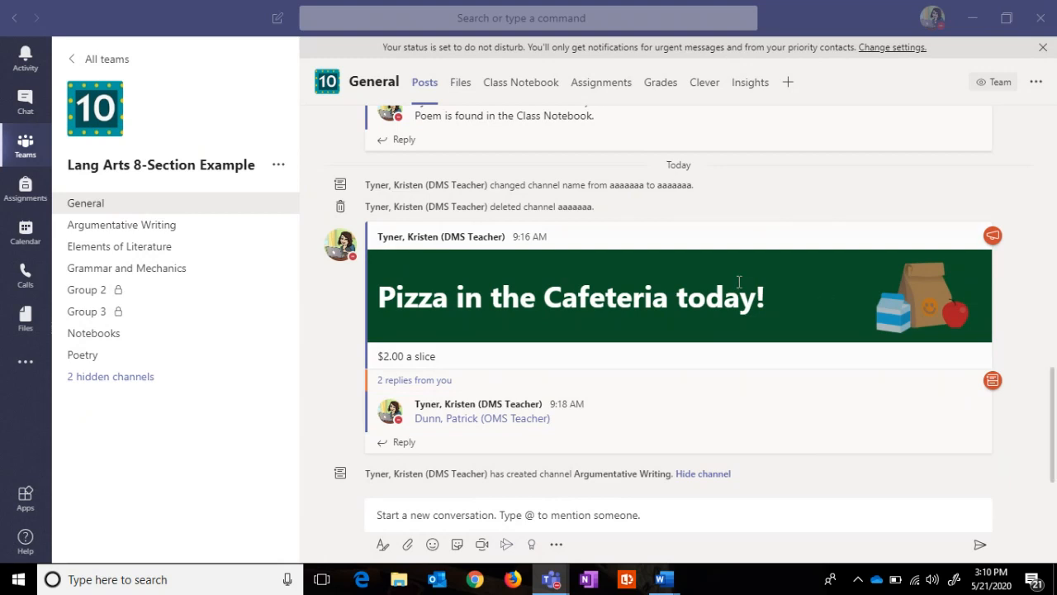
Step: Open the Argumentative Writing-Are animals smart? assignment from the team's Assignments list
click(598, 86)
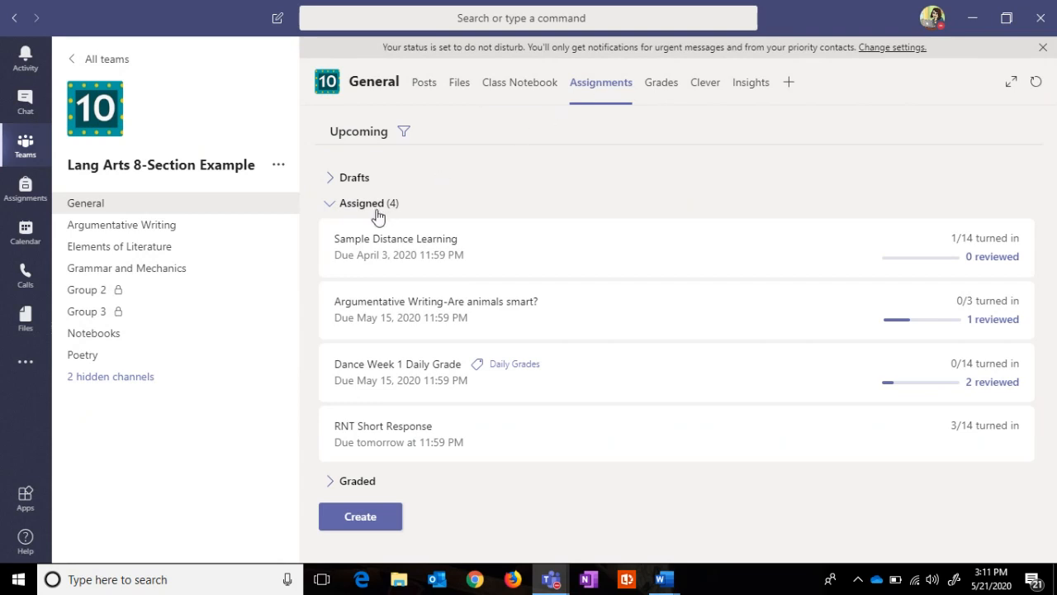
click(415, 315)
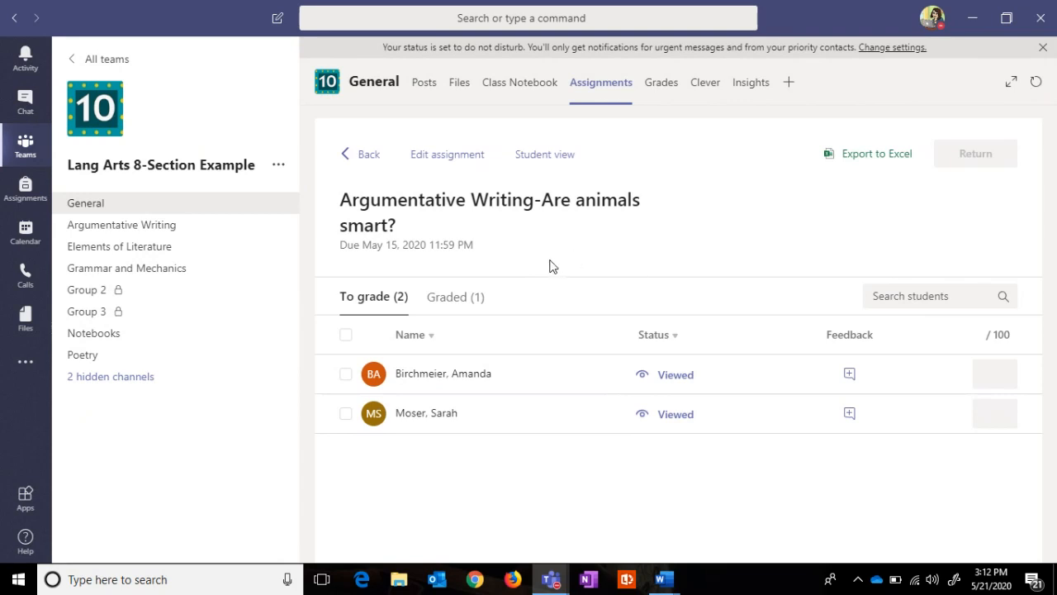
click(440, 157)
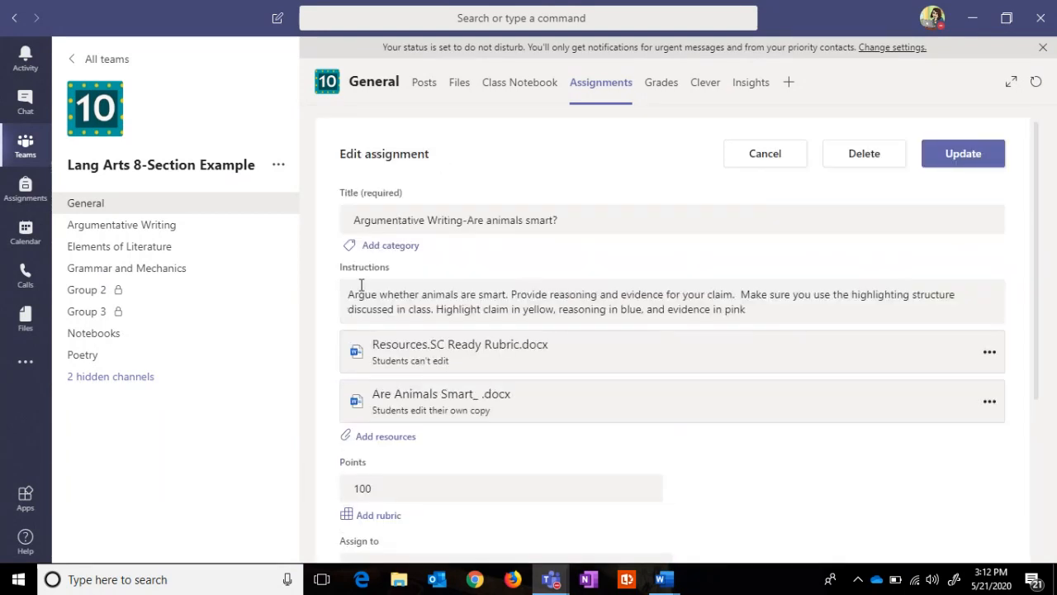
click(373, 443)
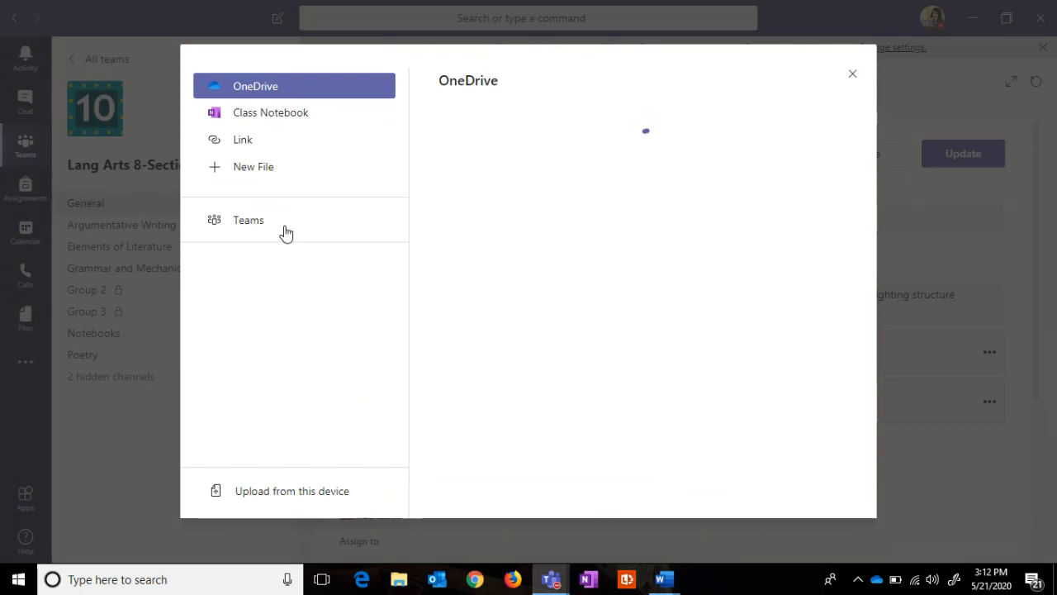
click(263, 178)
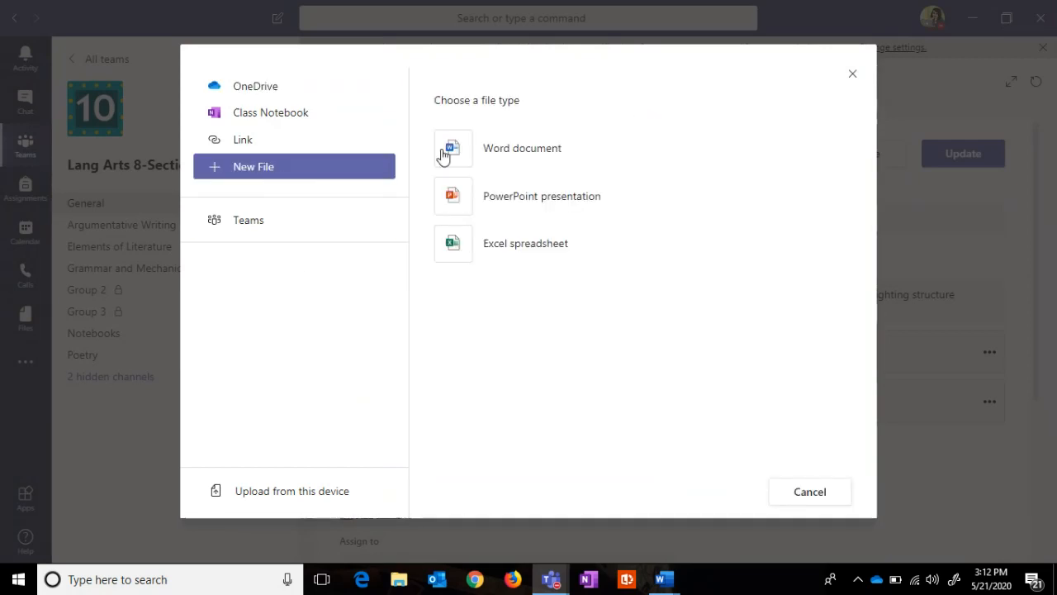
click(516, 151)
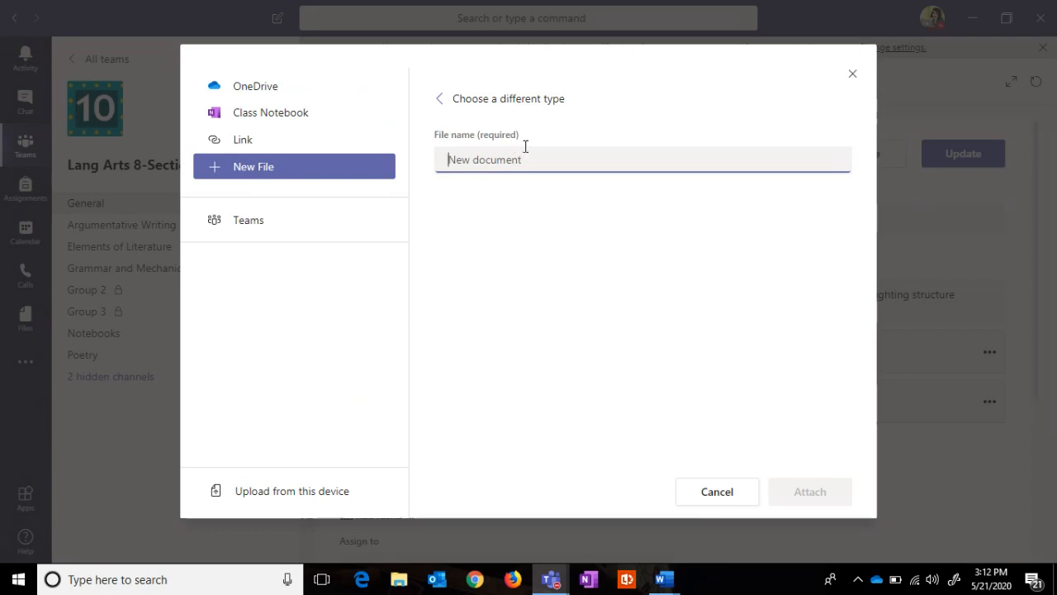
click(852, 75)
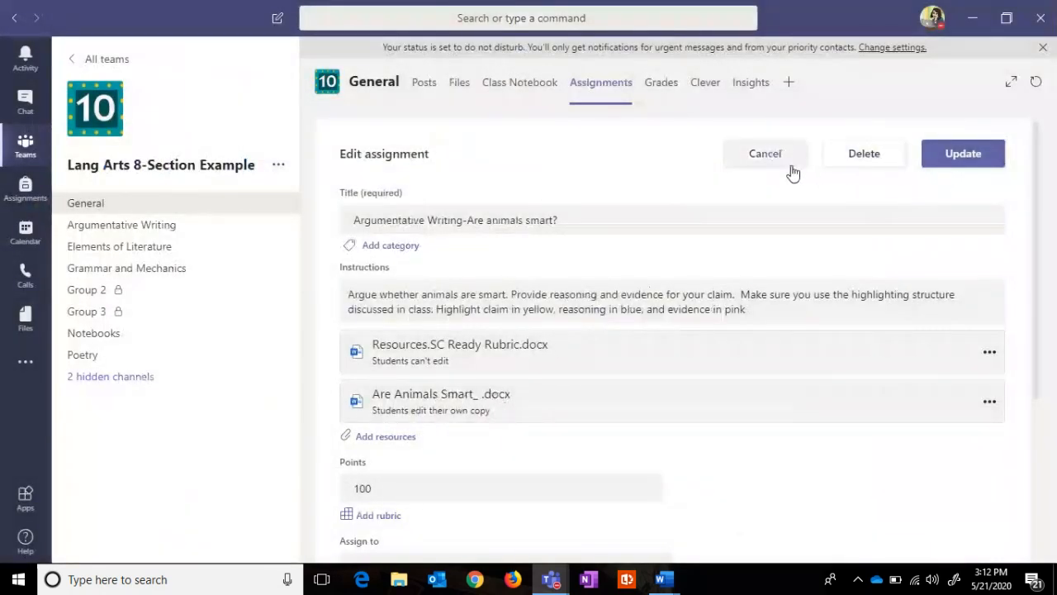
click(764, 154)
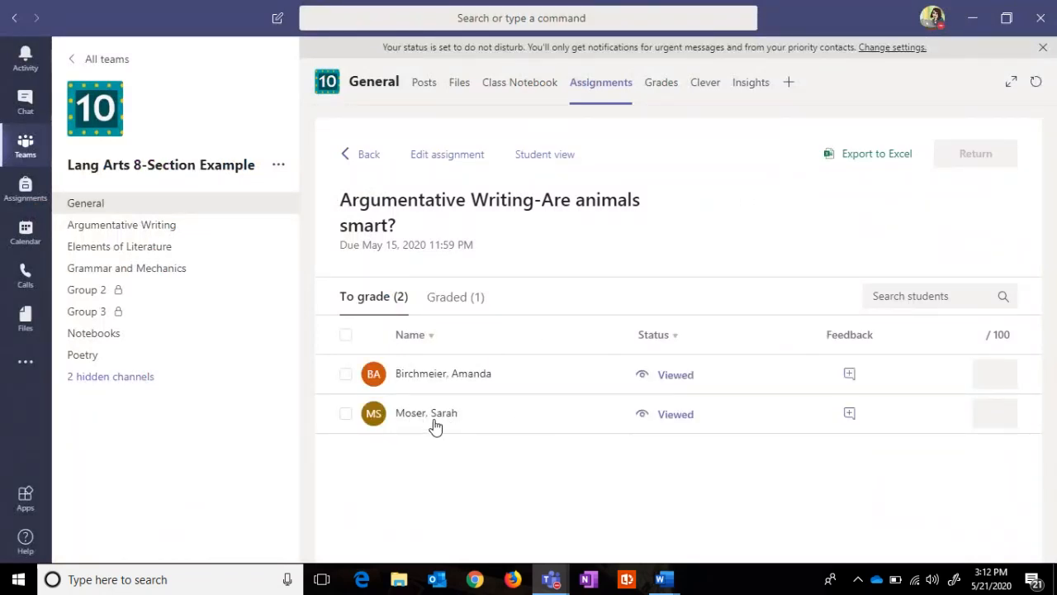
Step: Open a student's viewed Are Animals Smart_ .docx essay, scroll it, and show Edit Document choices
click(675, 417)
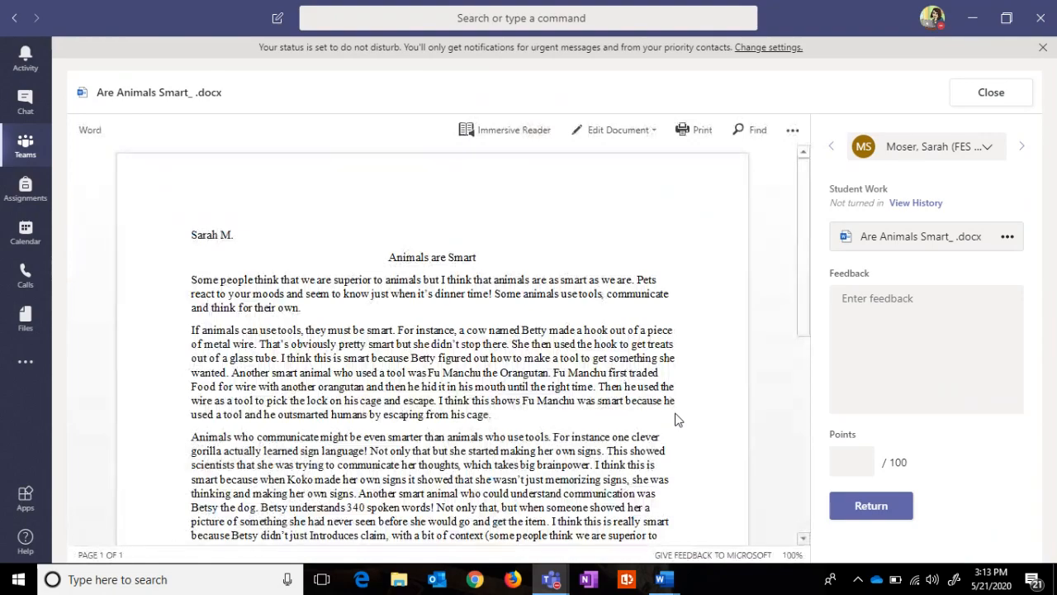
drag(802, 215, 787, 231)
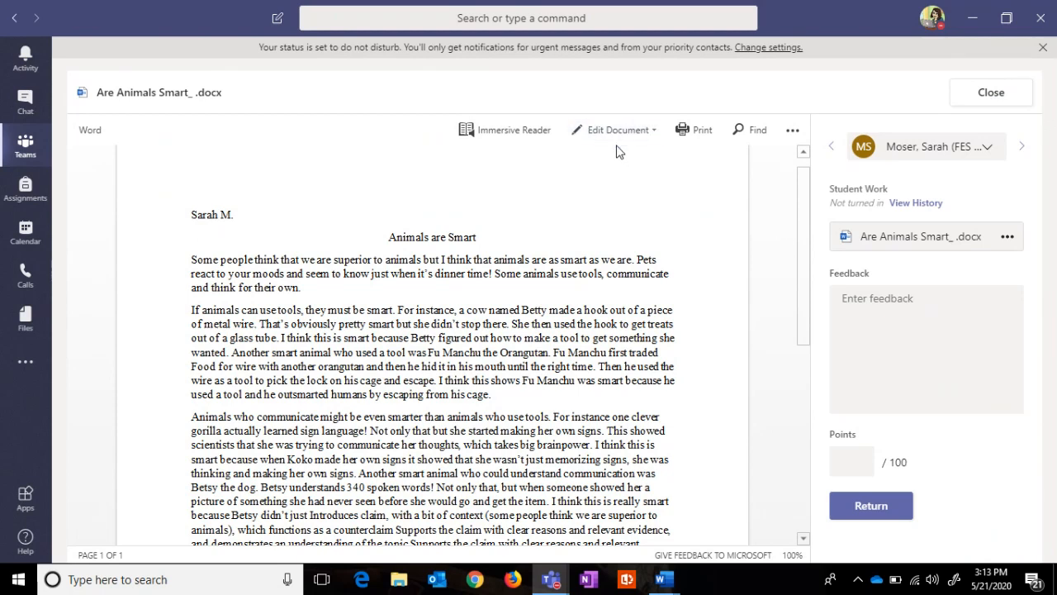
click(654, 136)
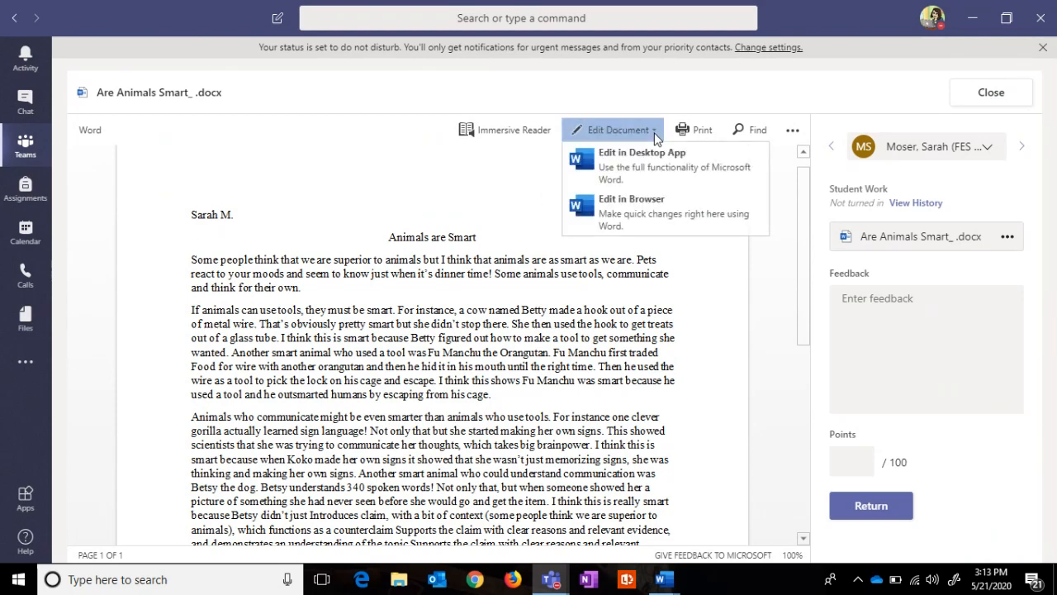
Step: Edit the essay in the browser and comment on 'Pets' that the introduction introduces a claim
click(614, 208)
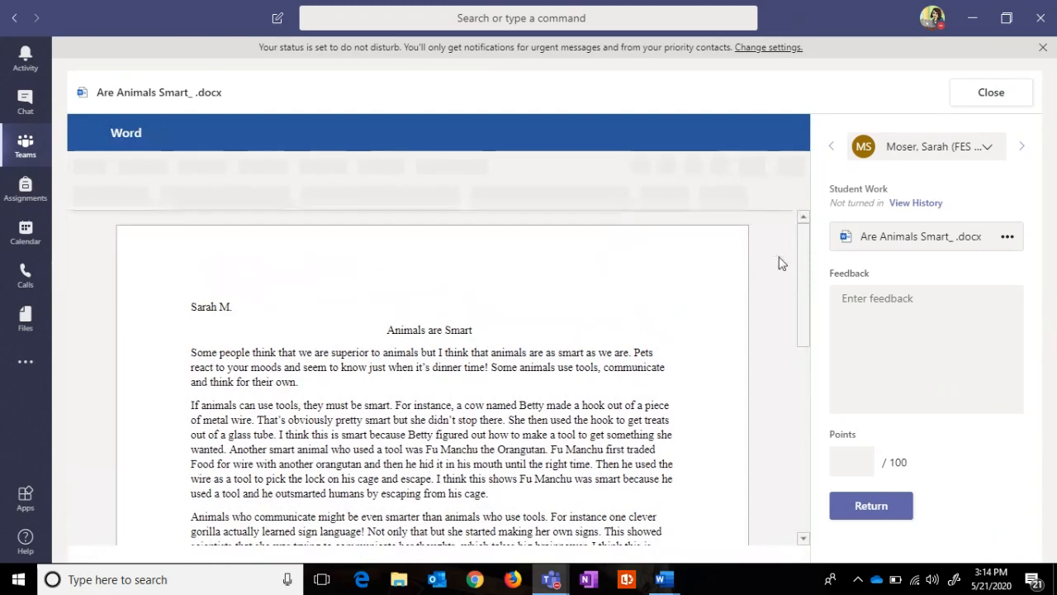
drag(799, 256, 799, 265)
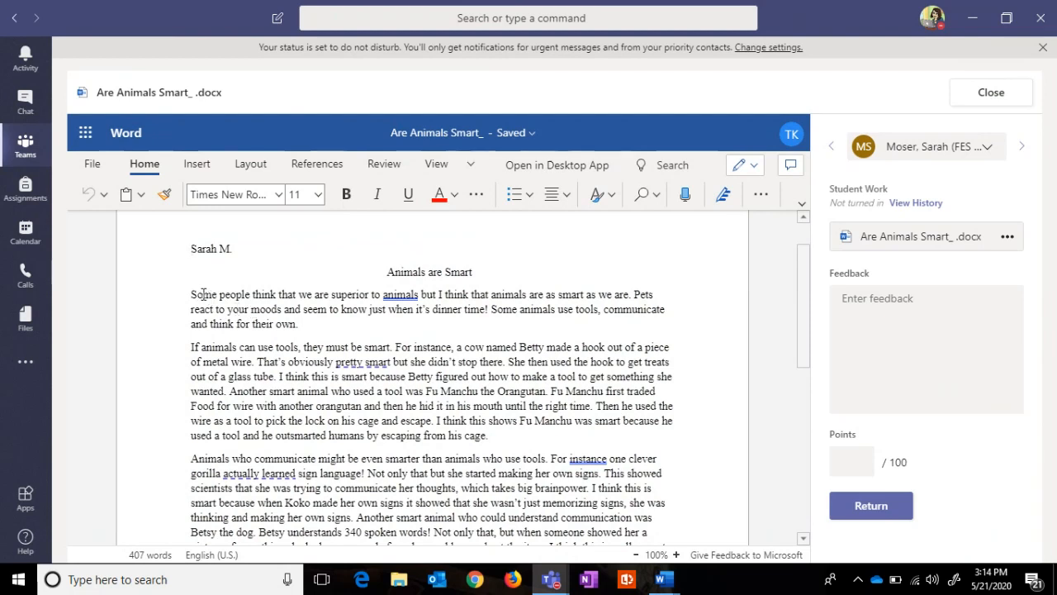
click(676, 294)
click(204, 166)
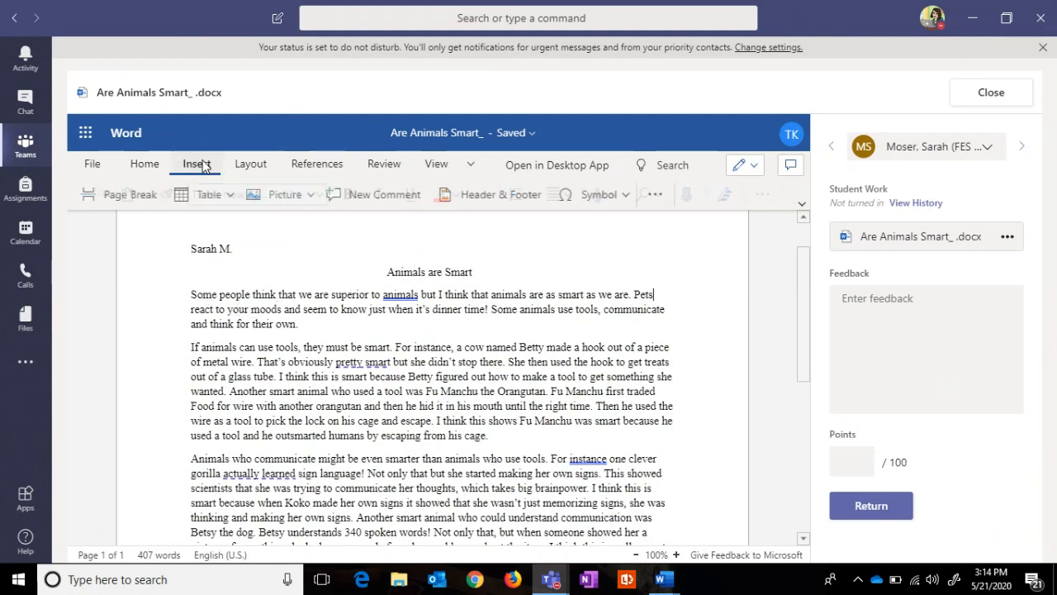
click(381, 196)
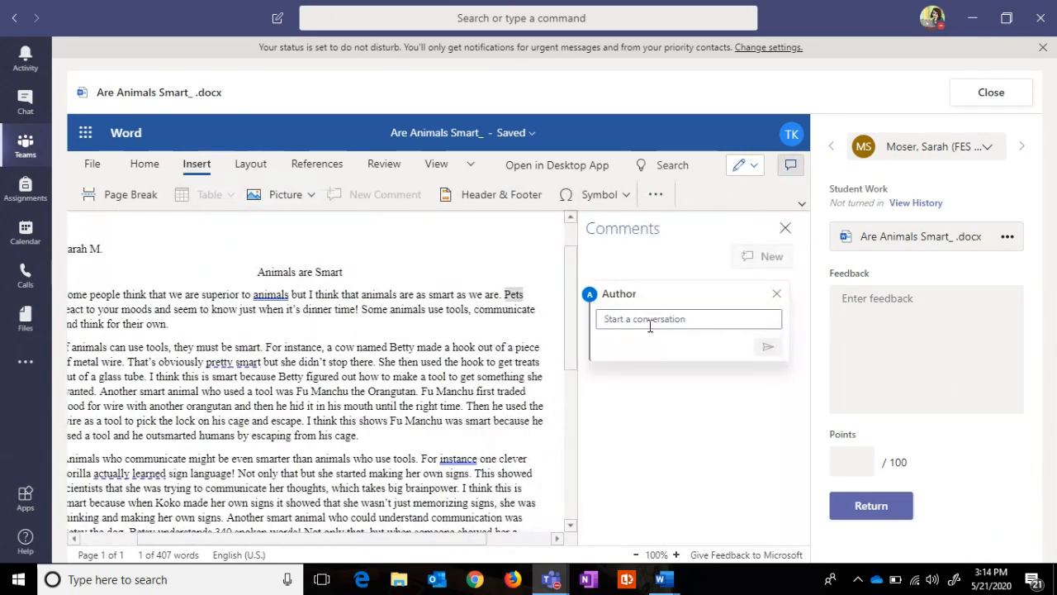
text(Your )
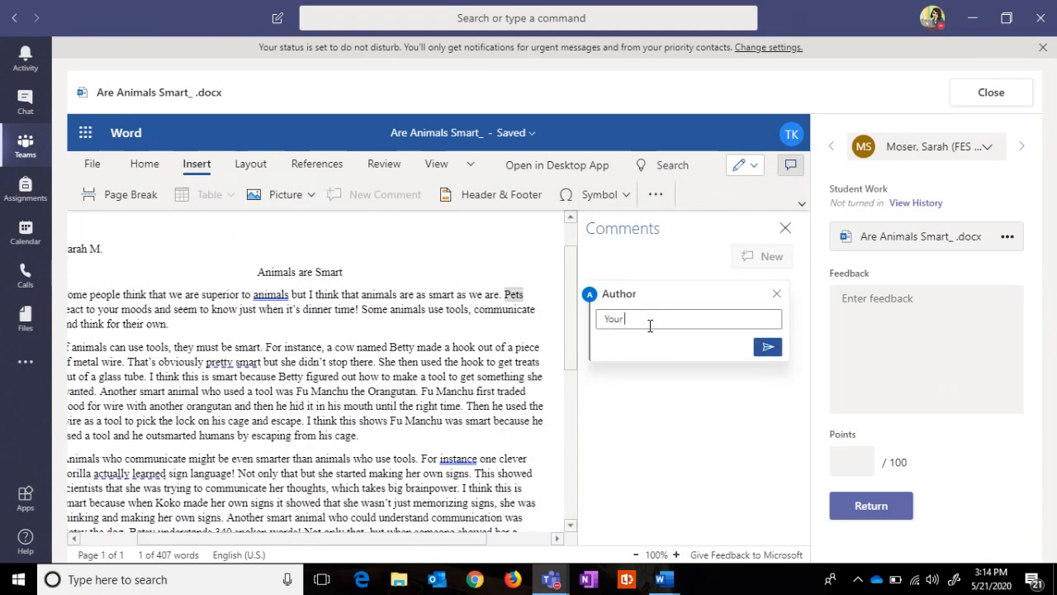
text(intruoduction introduces a claim. Good jo.)
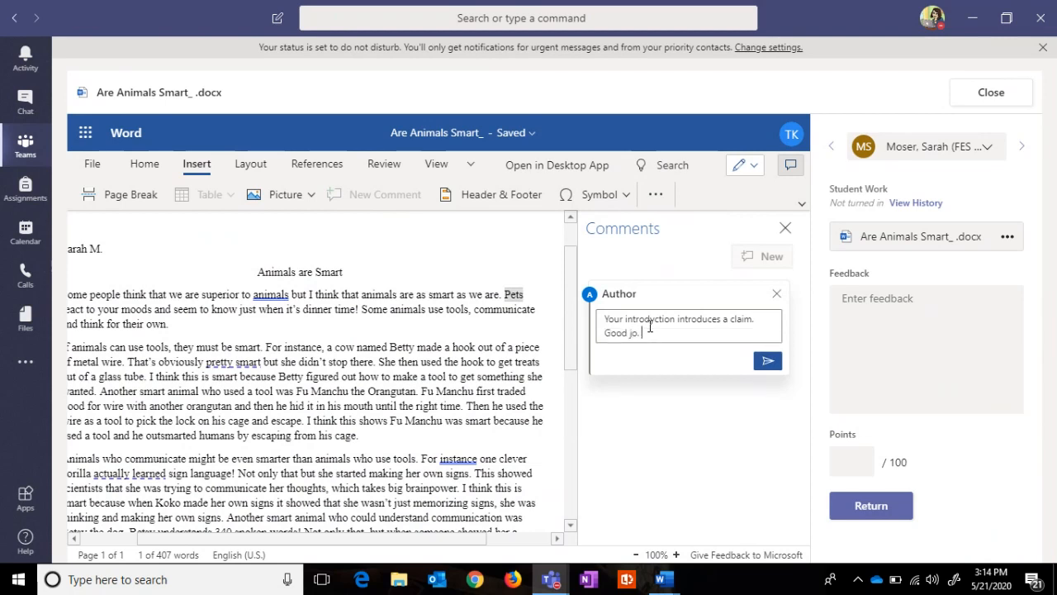
key(Left)
key(Left)
text(b)
click(767, 360)
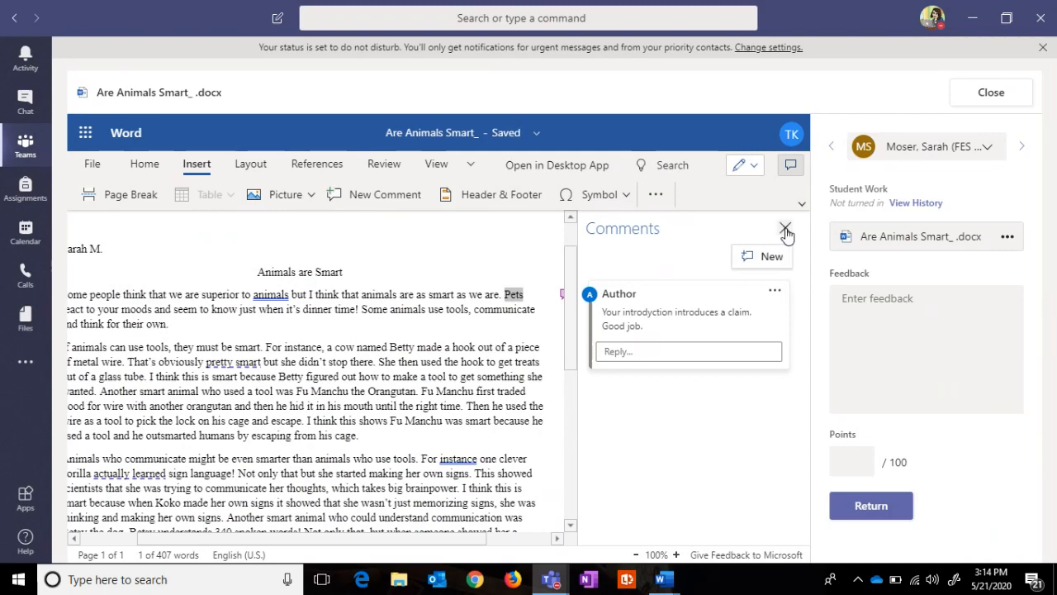
Step: Fix the misspelt 'introduction' in the posted Pets comment, then hide the comments
click(785, 228)
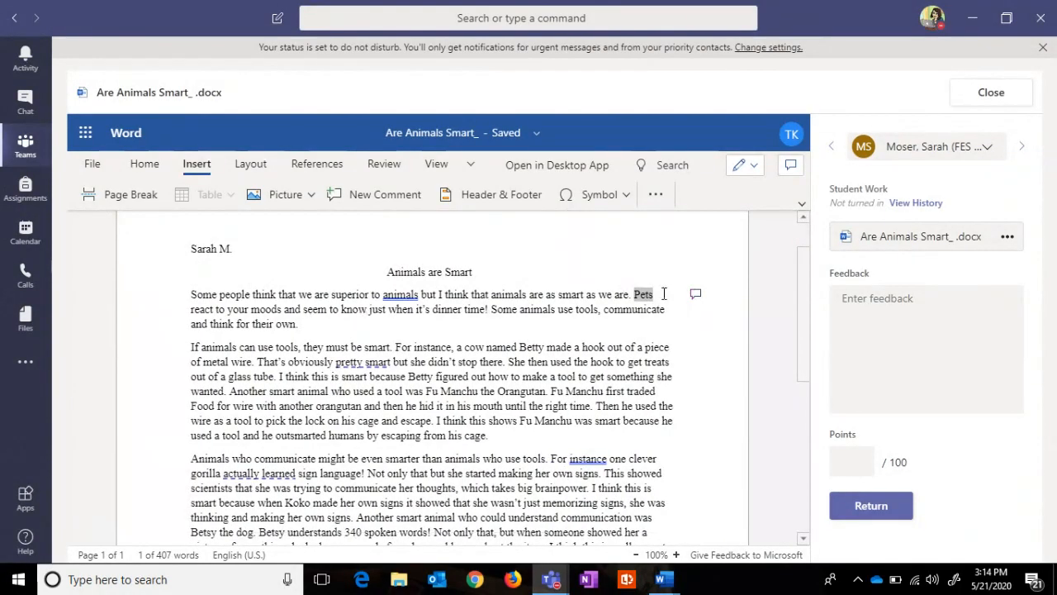
click(695, 296)
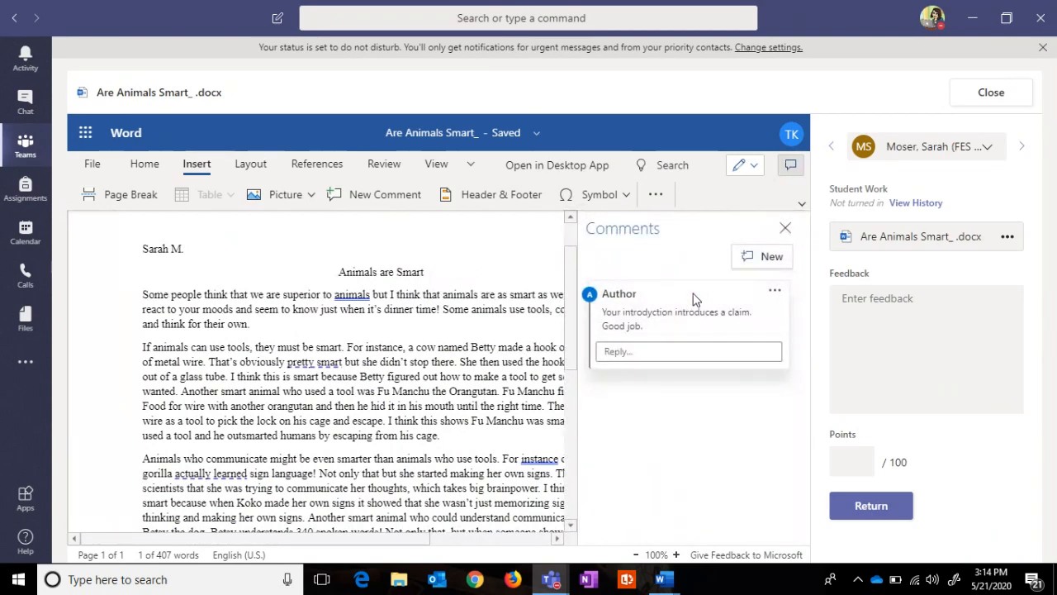
click(775, 290)
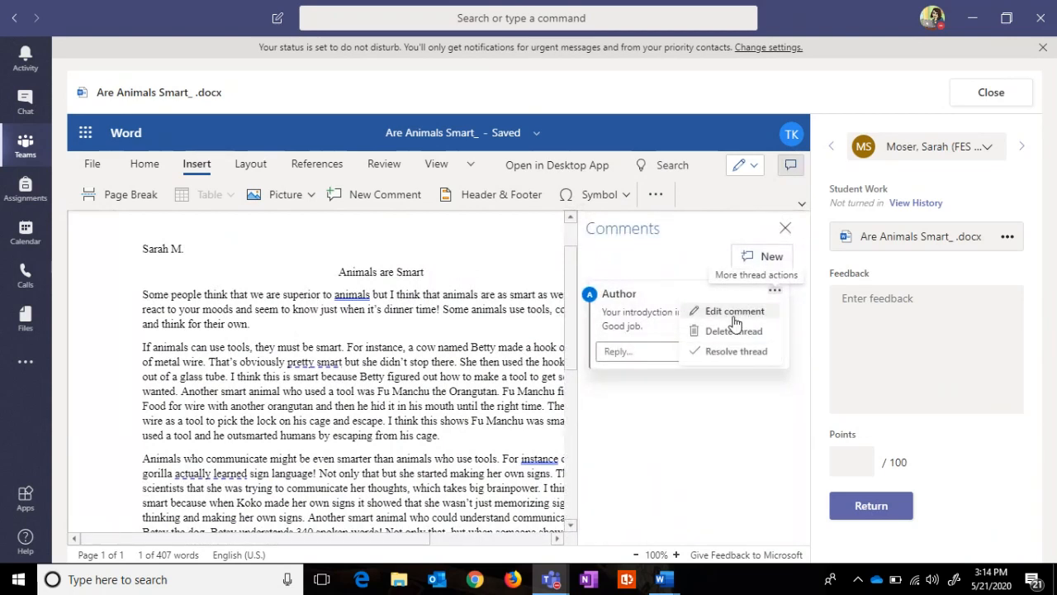
click(734, 313)
click(654, 311)
key(BackSpace)
text(u)
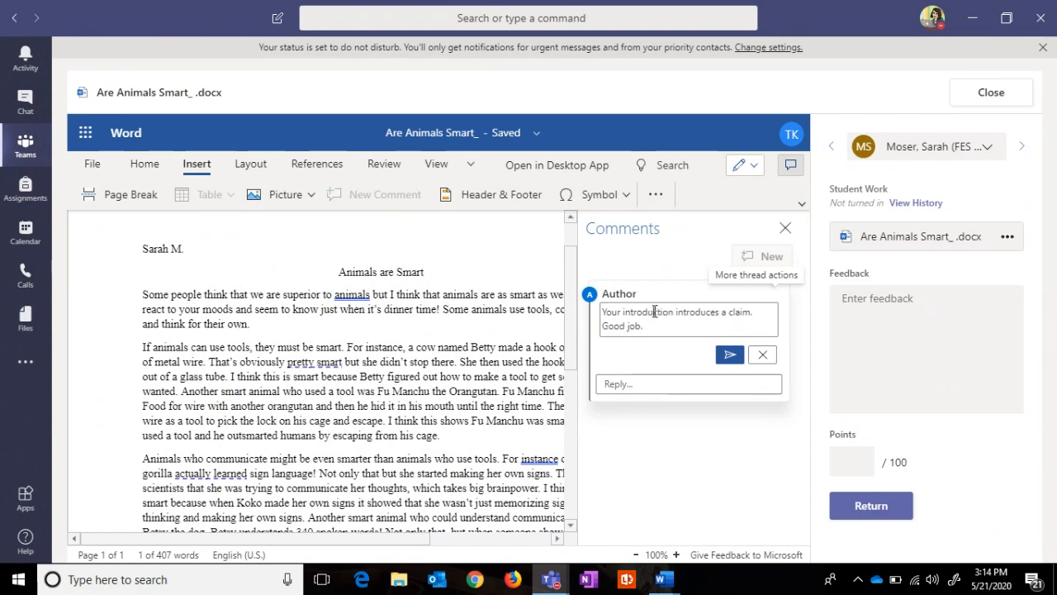
click(730, 354)
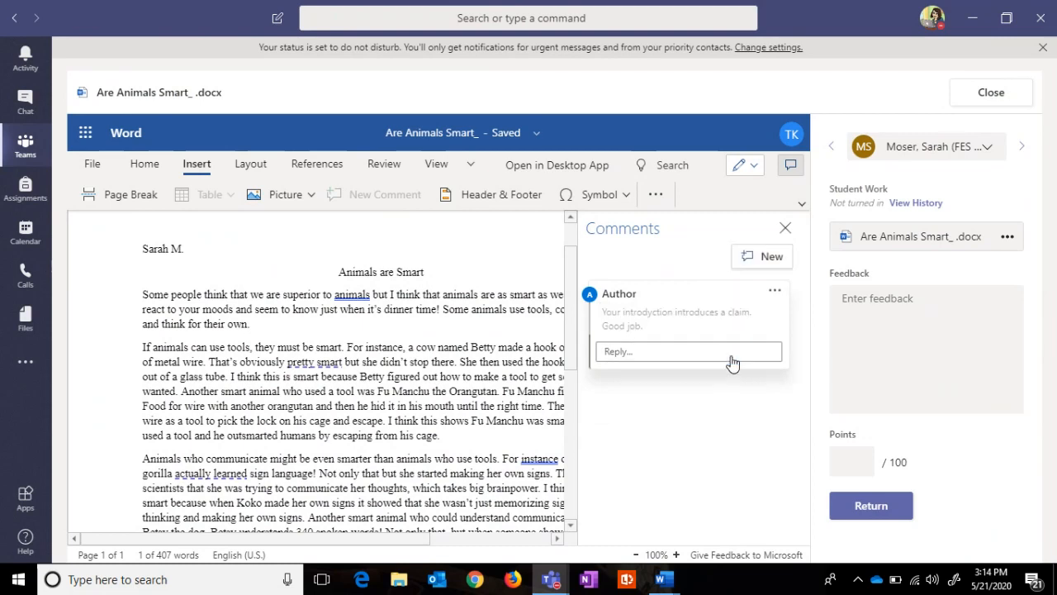
click(783, 229)
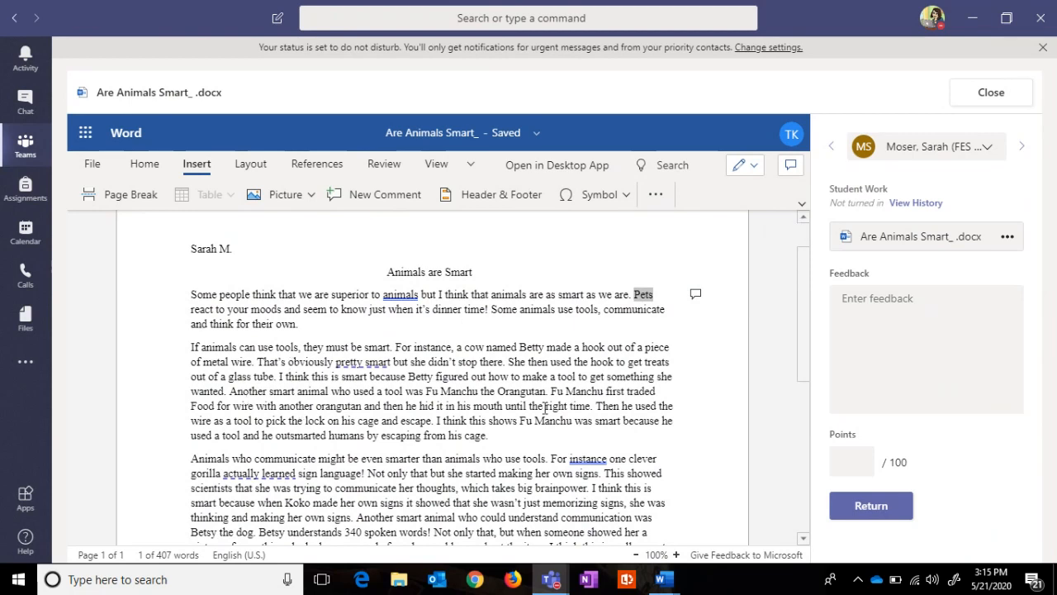
Step: Attach the comment 'Food is not a proper noun.' to the word Food, then hide comments
double_click(195, 406)
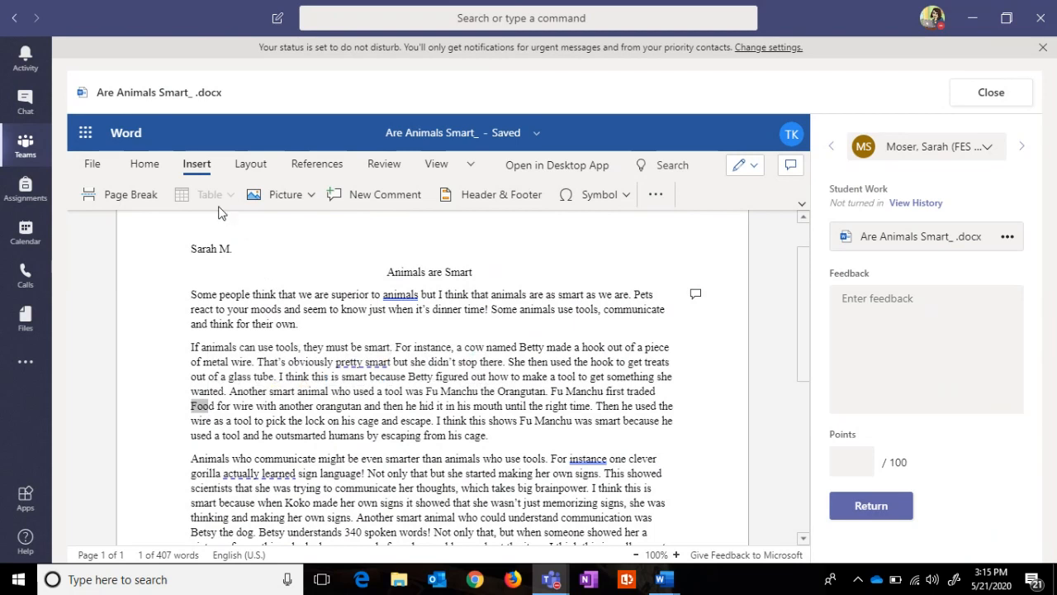
click(355, 195)
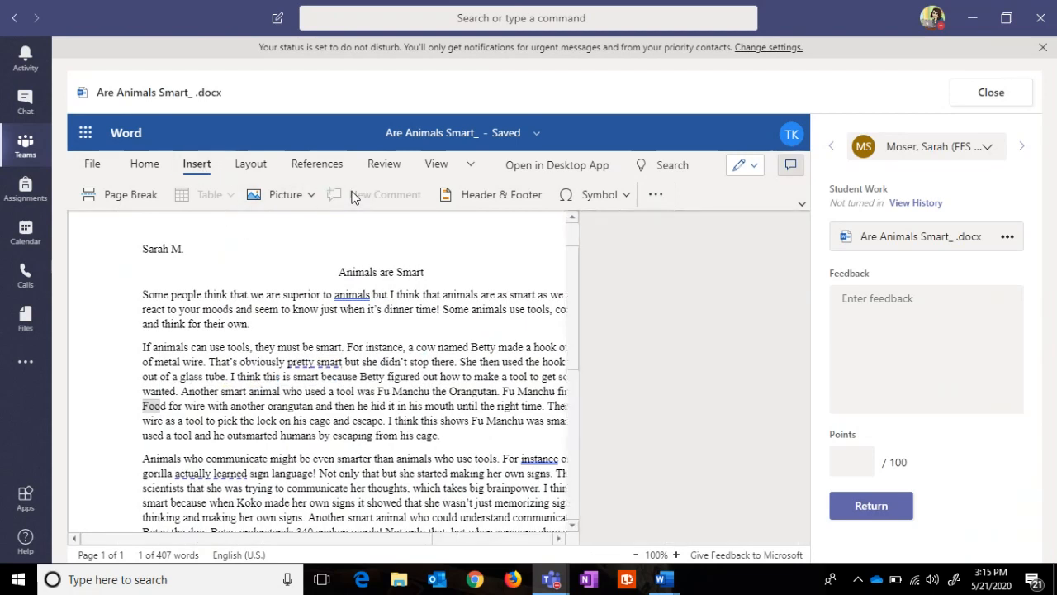
click(618, 417)
text(Fo)
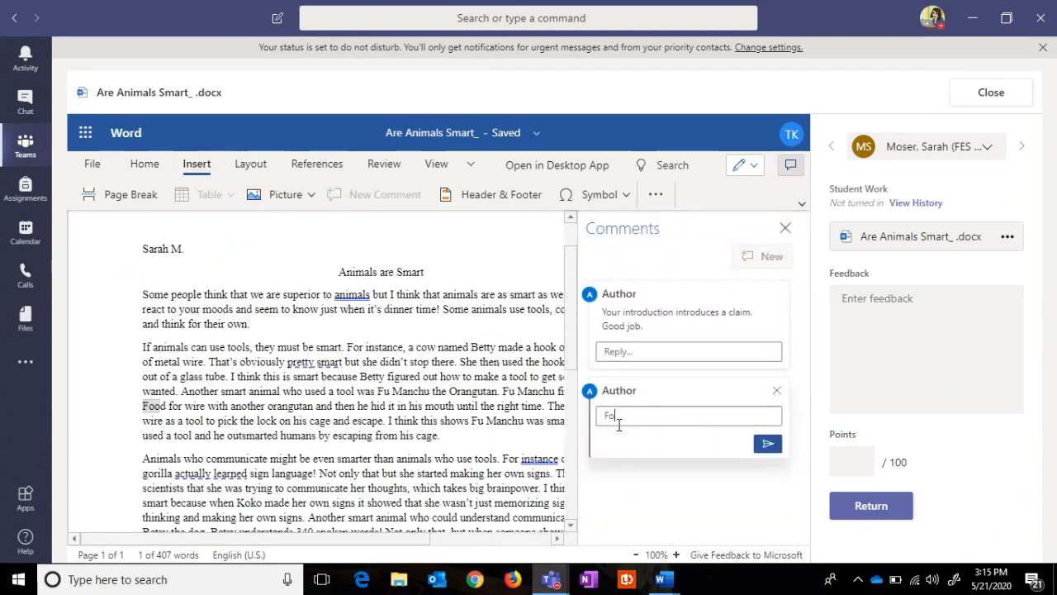
text(od is not a proper noun.)
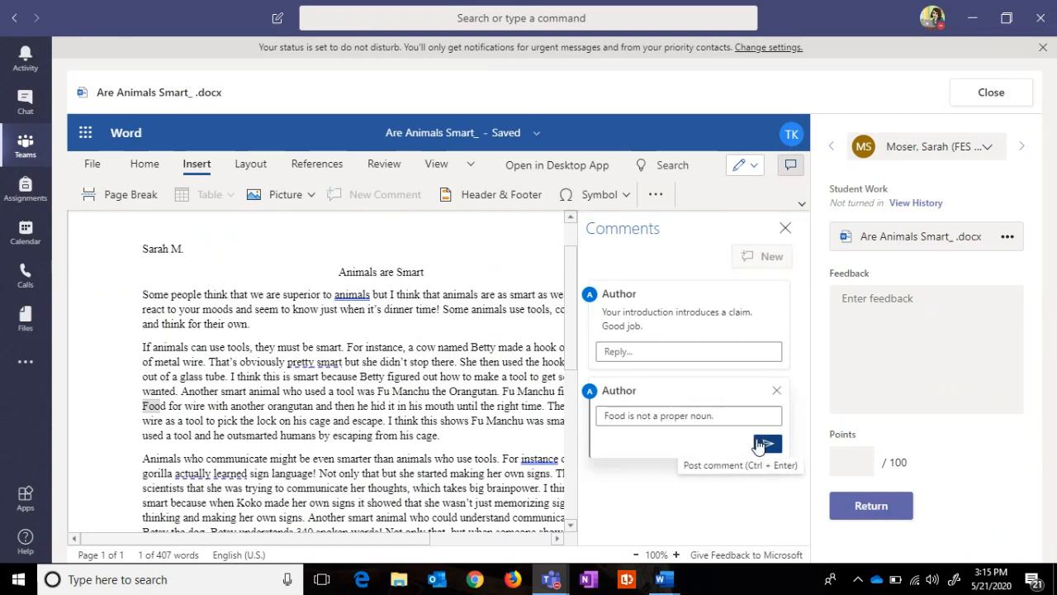
click(760, 445)
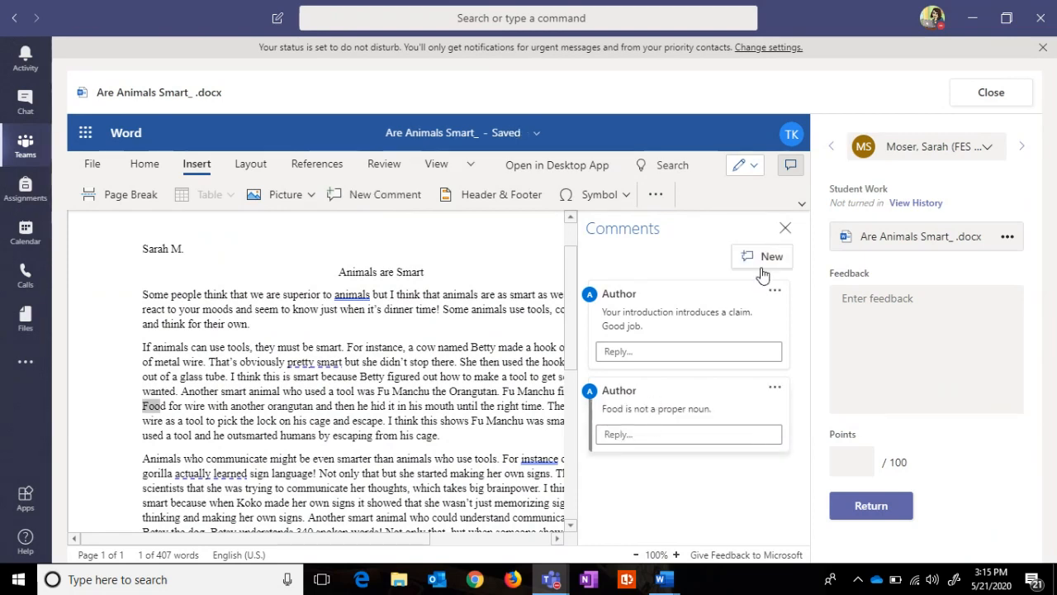
click(785, 230)
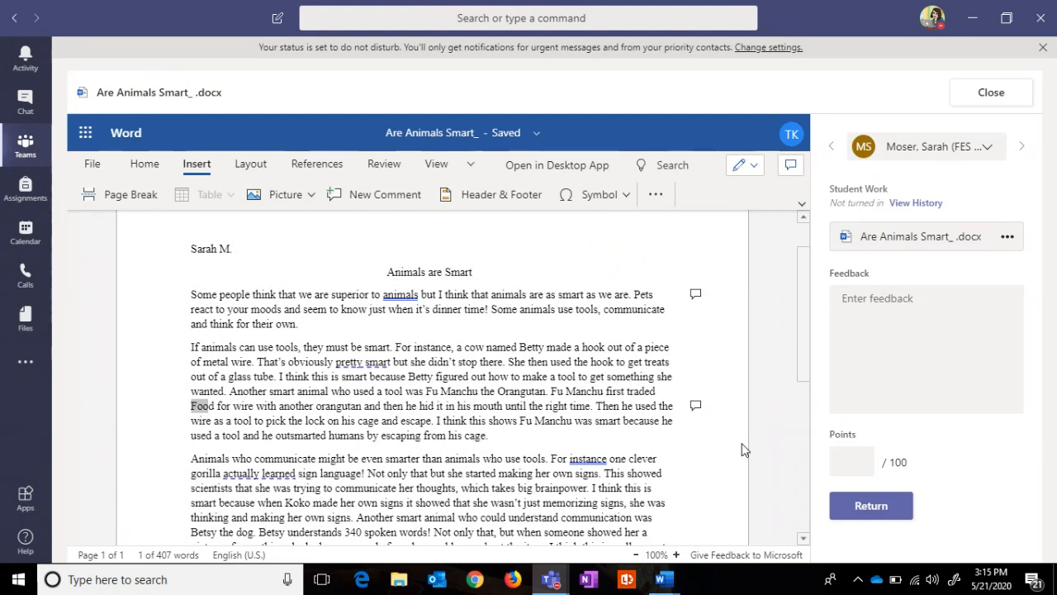
click(863, 503)
Step: Write the feedback 'See my comments and revise as necessary.' and return the essay to the student
click(882, 314)
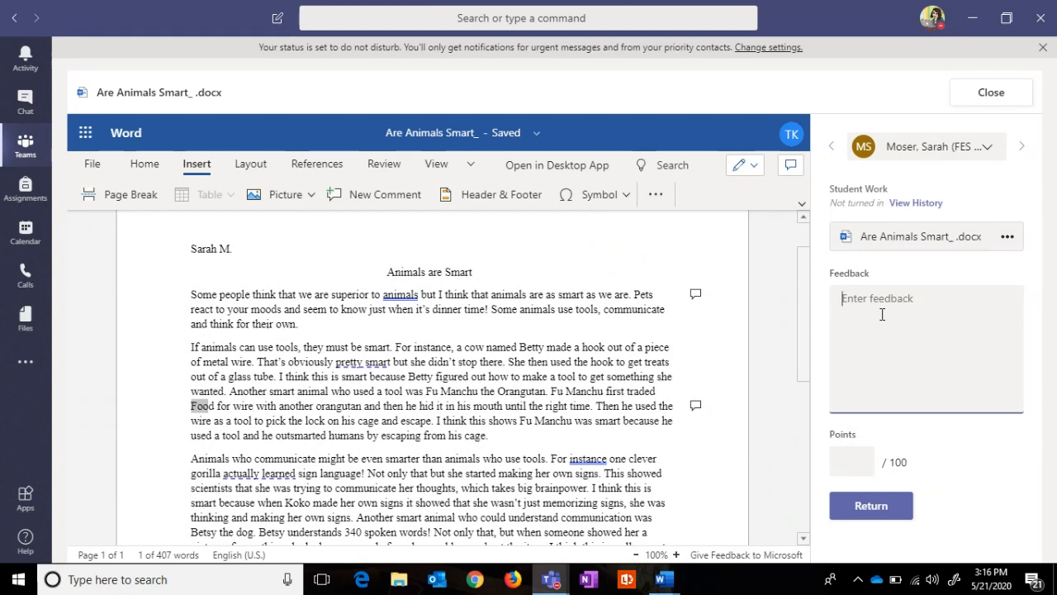
text(S)
text(ee mo)
text( comments and )
text(revise as)
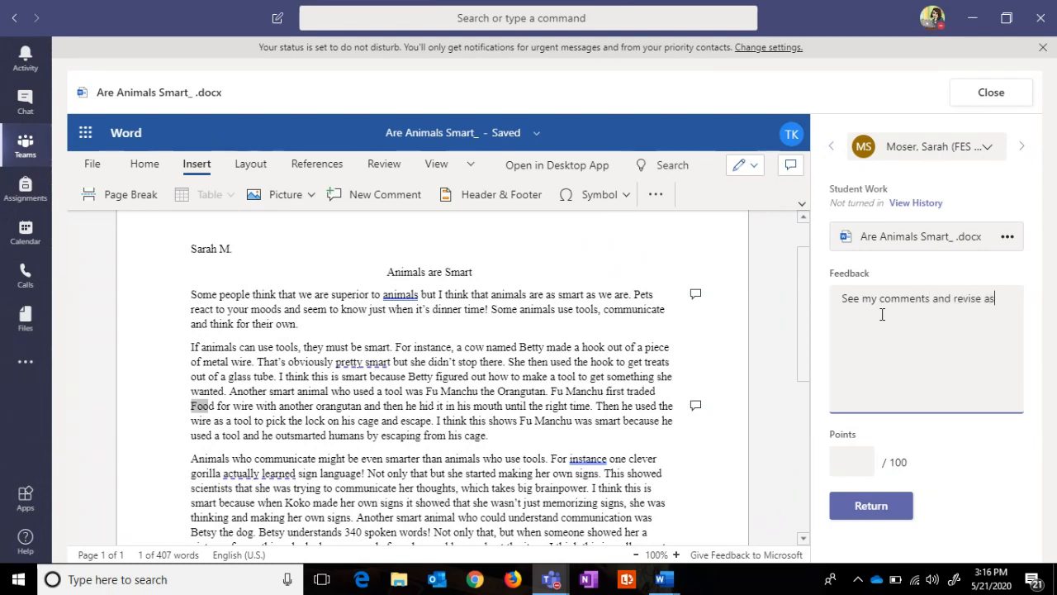
text( necessary.)
click(867, 517)
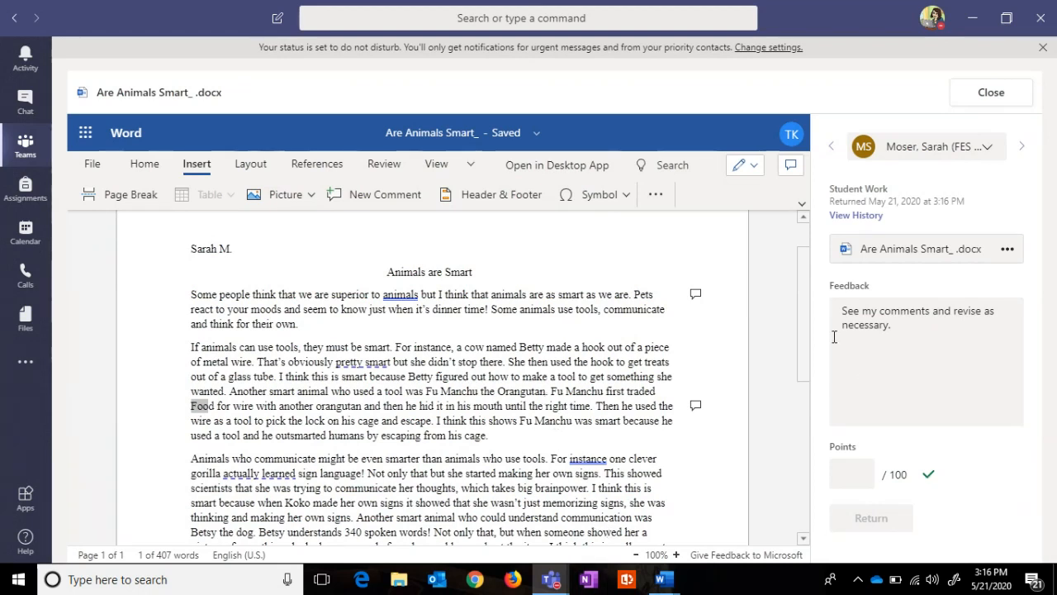
click(851, 474)
Step: Close the student's paper and review the Graded (2) list, briefly expanding a student's feedback
click(990, 94)
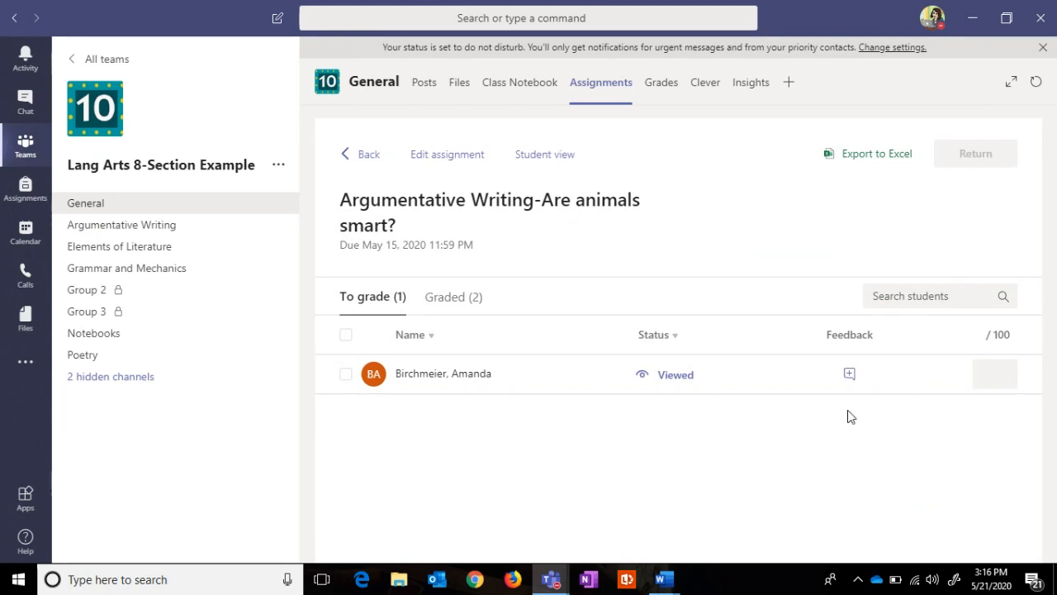
click(454, 303)
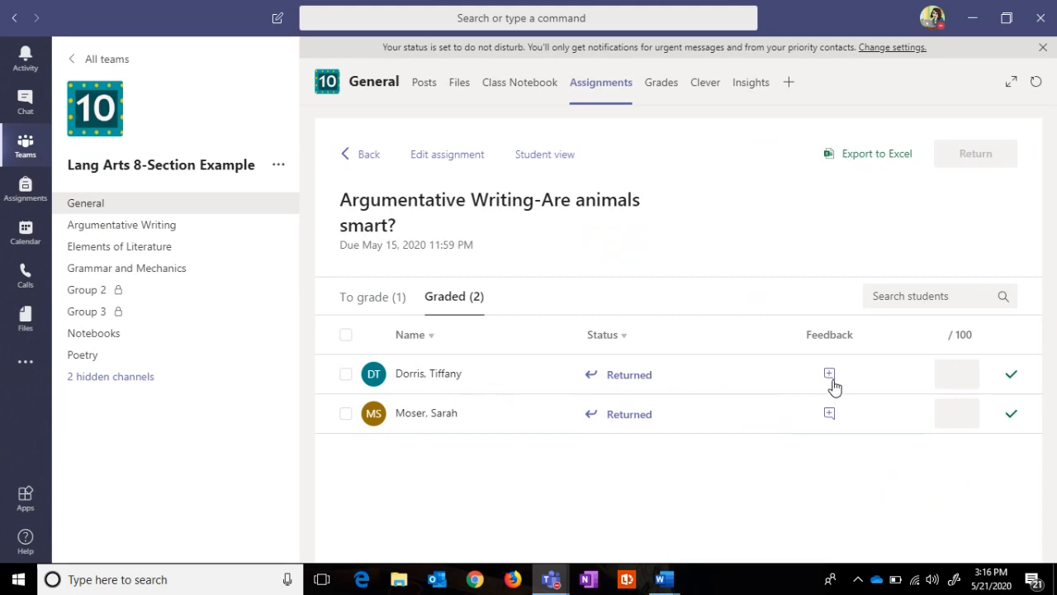
click(829, 416)
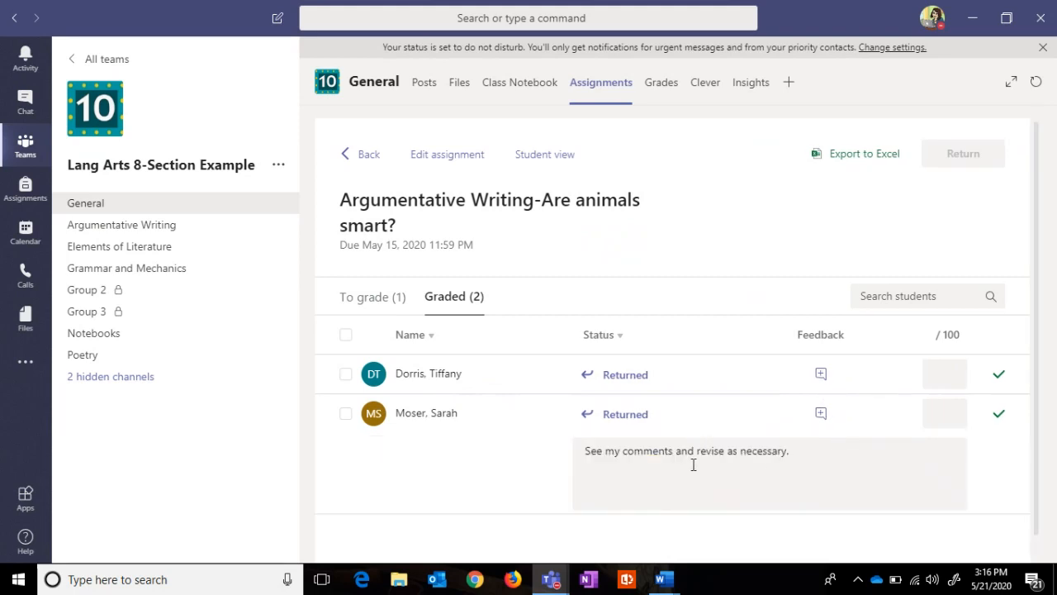
click(823, 415)
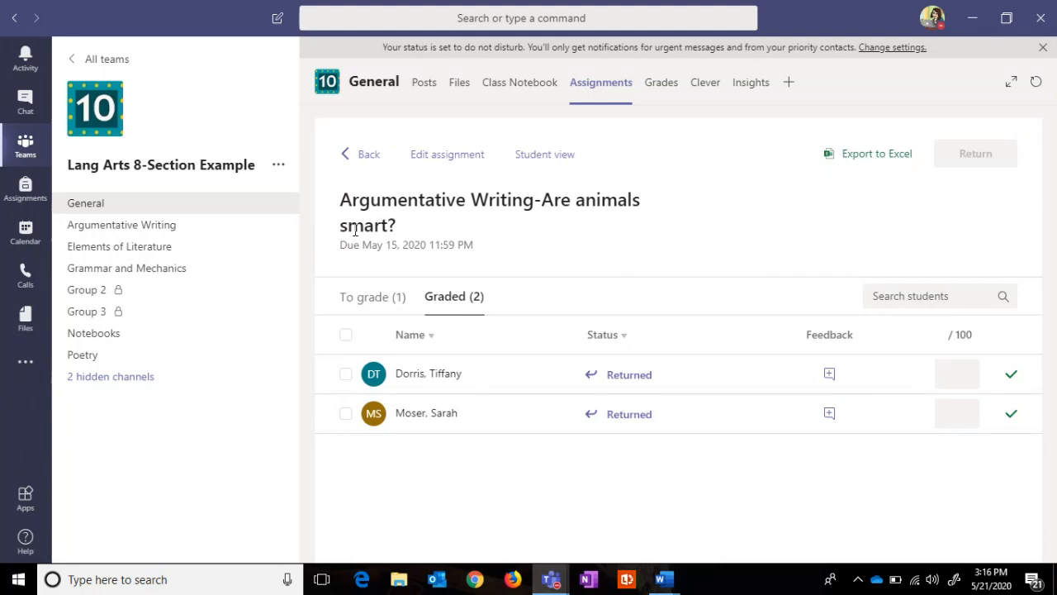
Step: Go back to the class's assignments list and open the Create menu
click(367, 157)
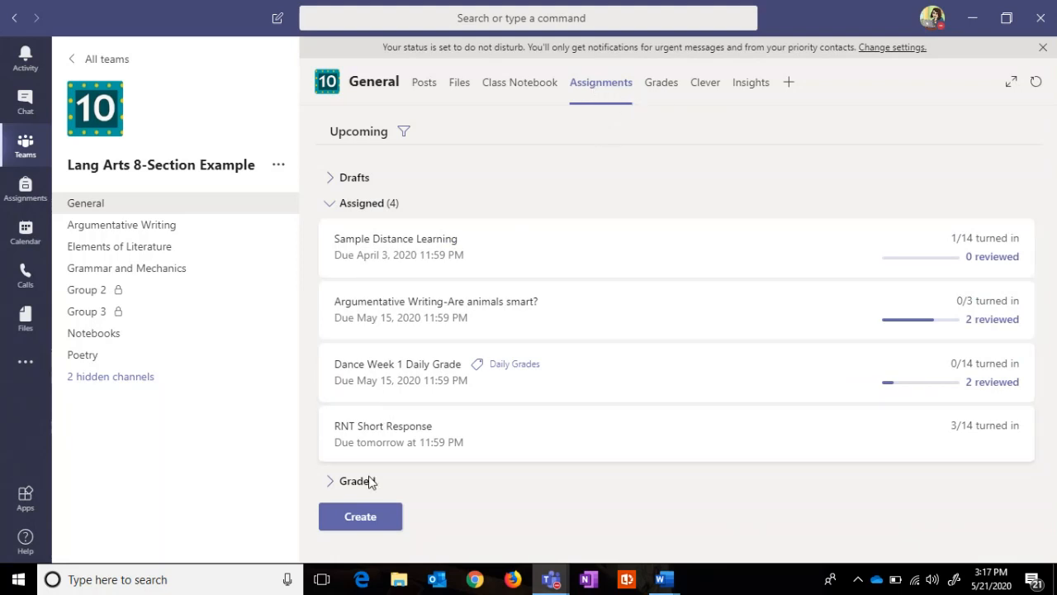
click(362, 518)
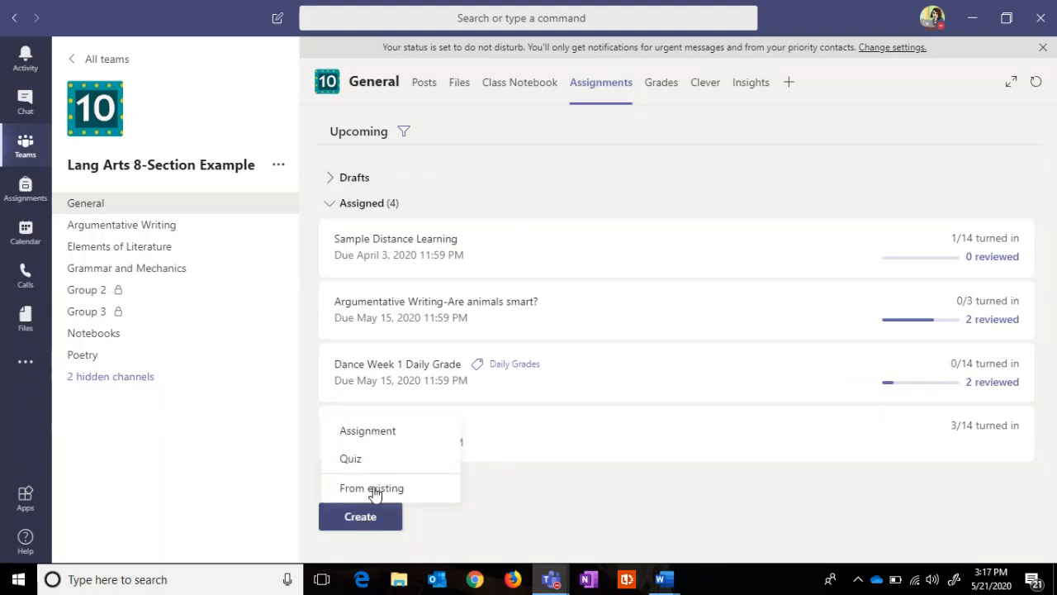
Step: Create a 'Muscle Fatigue Graph' assignment with instructions 'Draw a graph. Be sure to follow the rubric.'
click(397, 435)
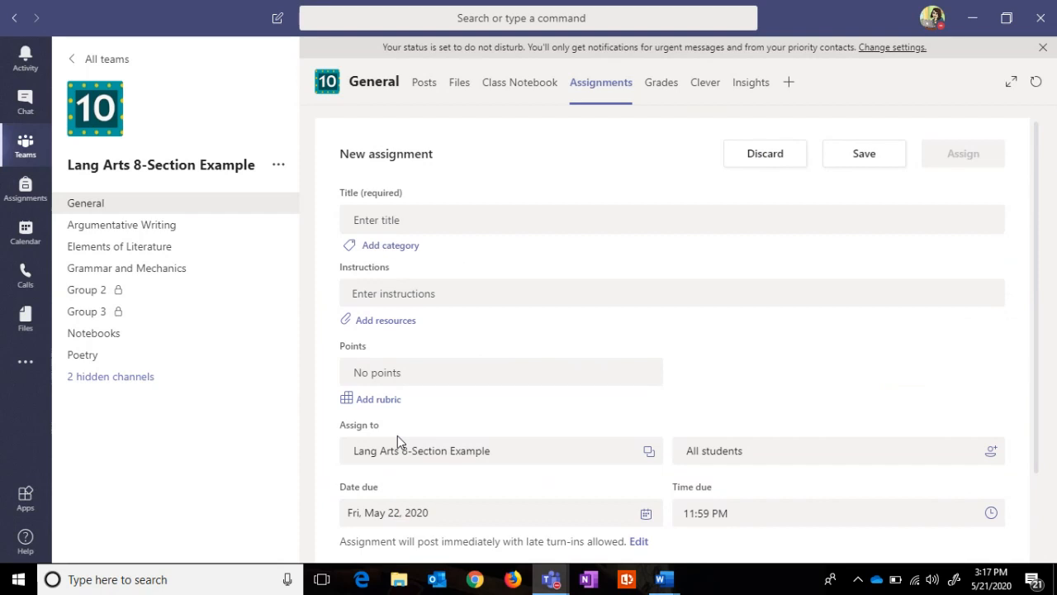
click(433, 221)
text(Musc)
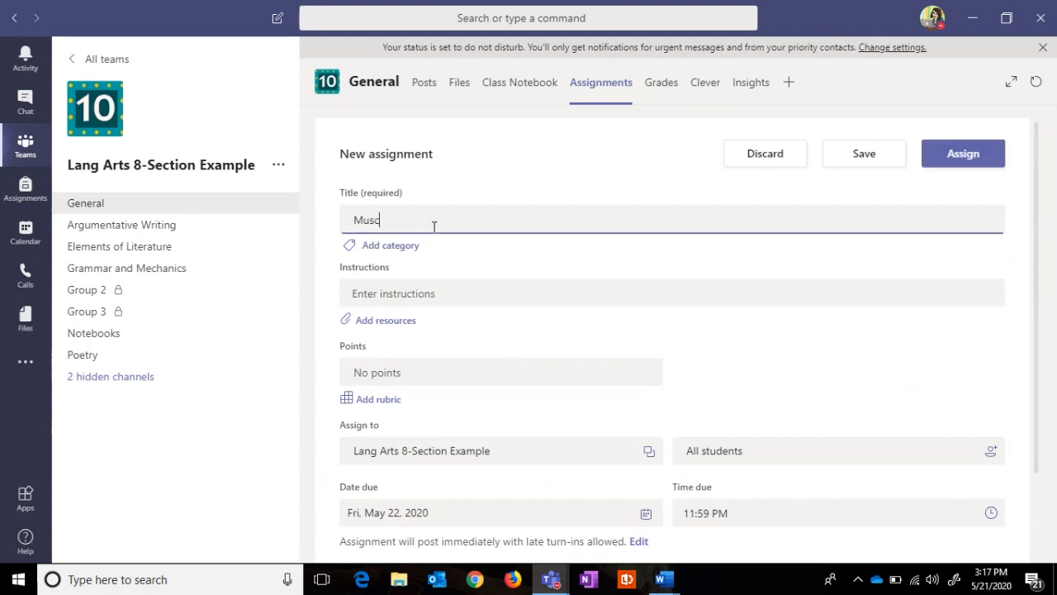
text(le Fatigue Graph)
click(406, 290)
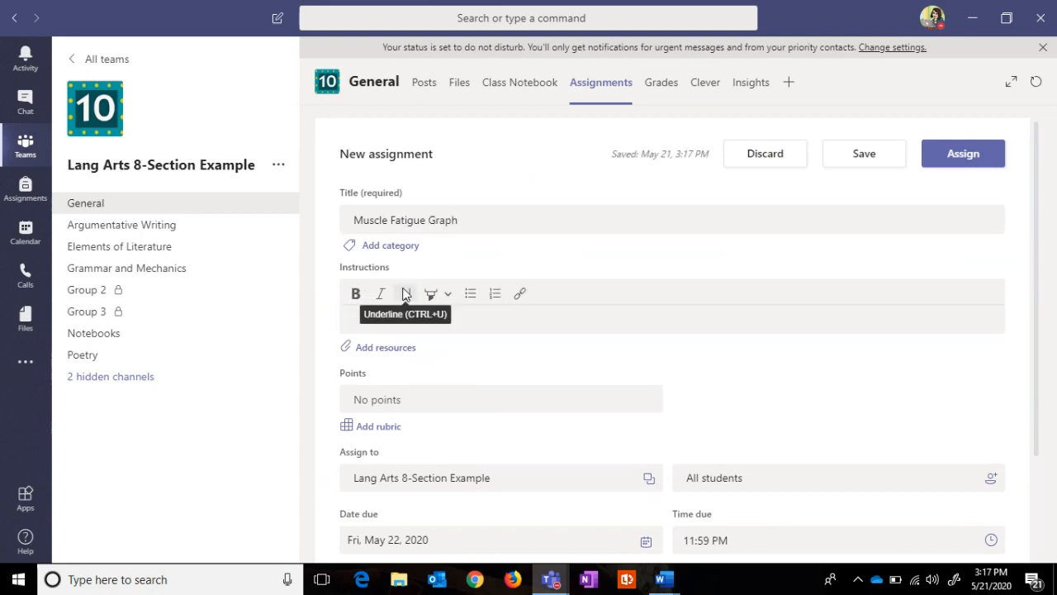
text(Draw )
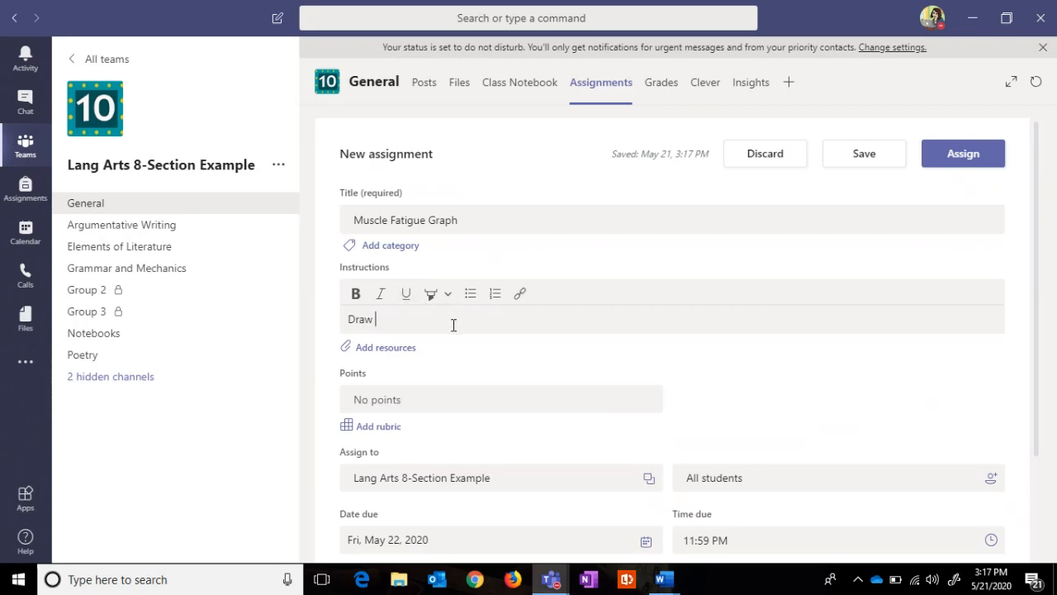
text(a graph. Be sure to fo)
text(llow the rubric.)
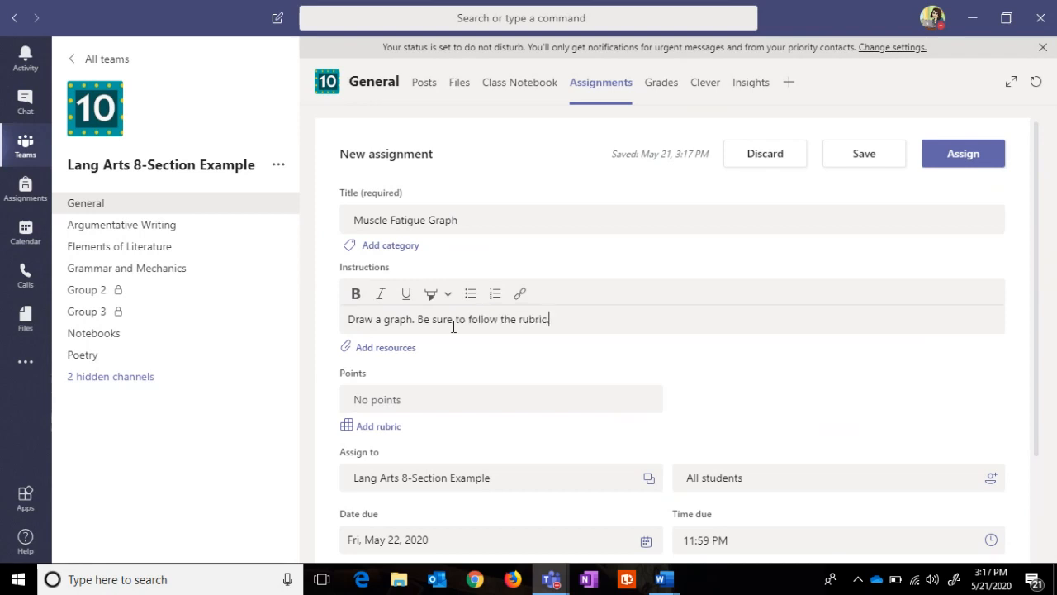
click(390, 350)
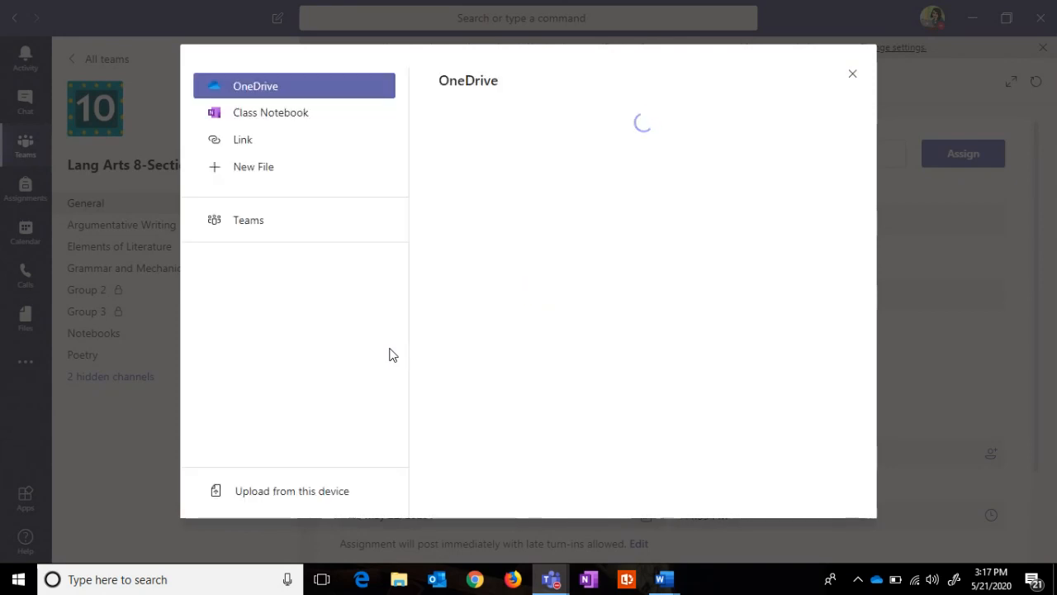
Step: Attach Class Notebook page _Content Library > Science > Muscle Fatigue Graph, copying to students' Science section
click(303, 122)
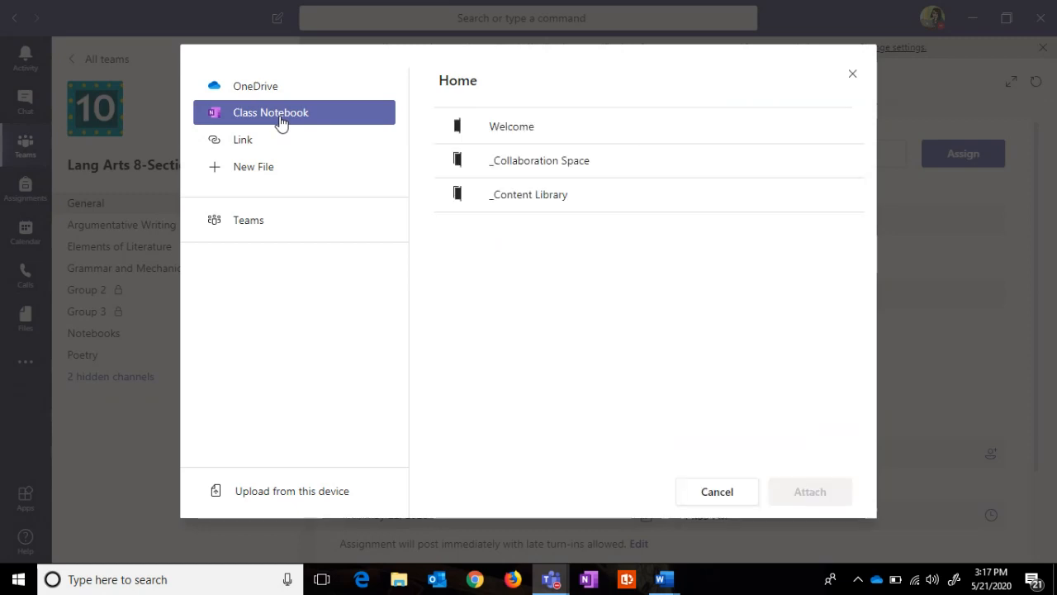
click(523, 197)
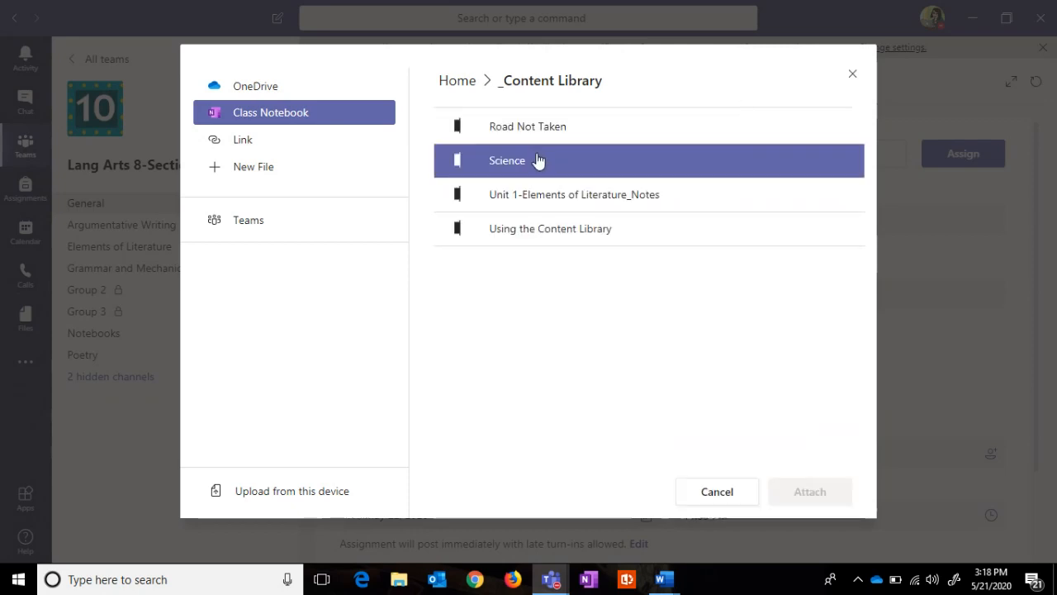
click(515, 164)
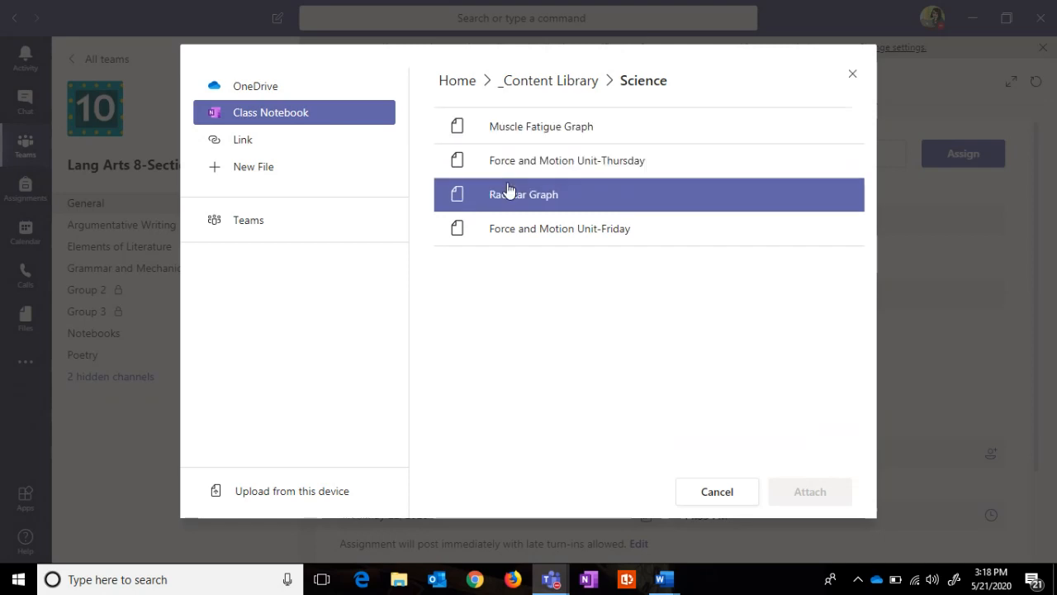
click(513, 144)
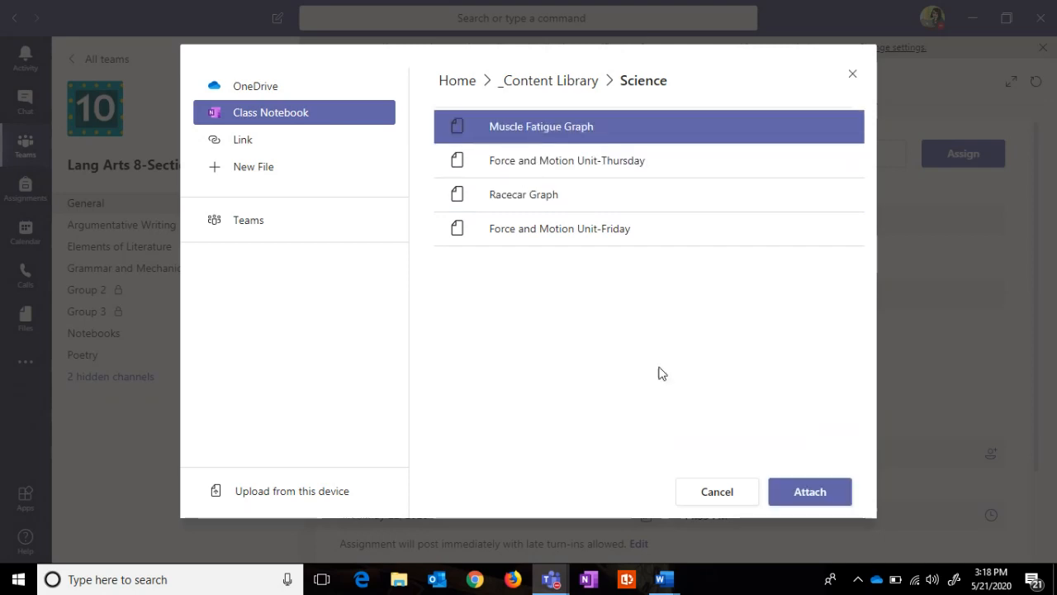
click(786, 492)
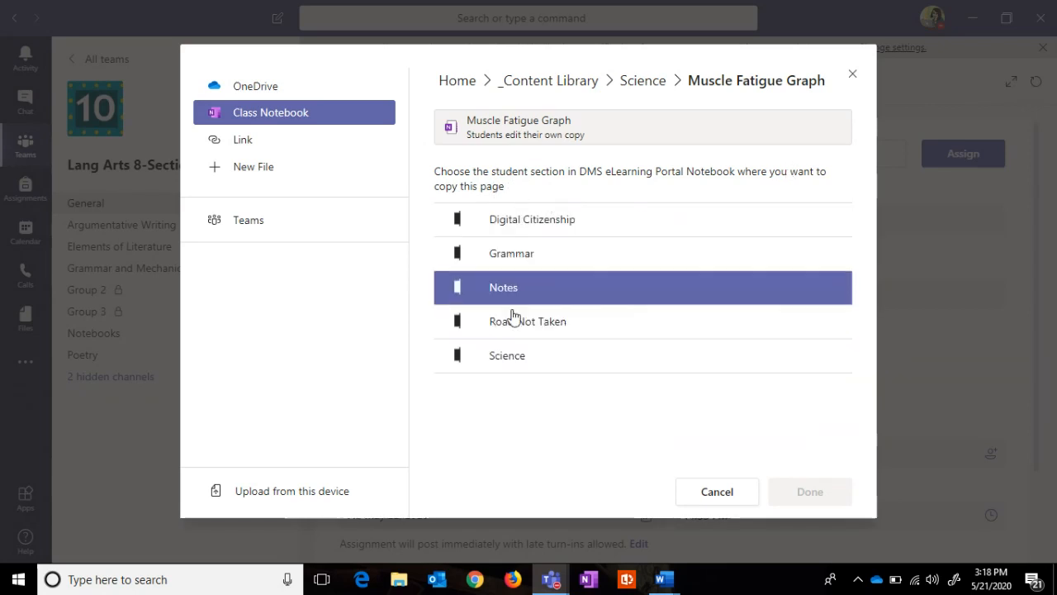
click(507, 357)
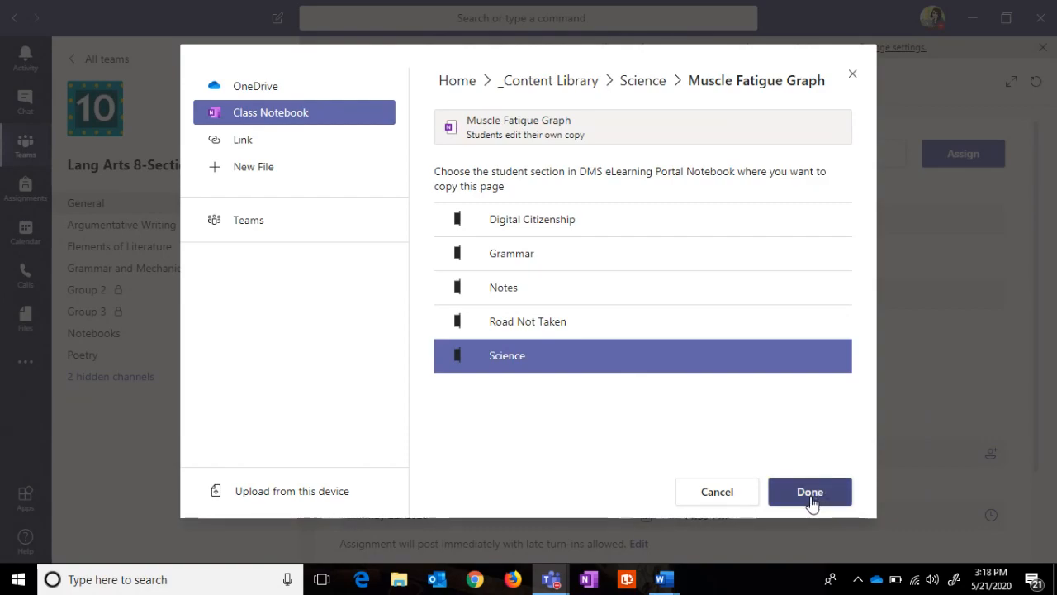
click(810, 497)
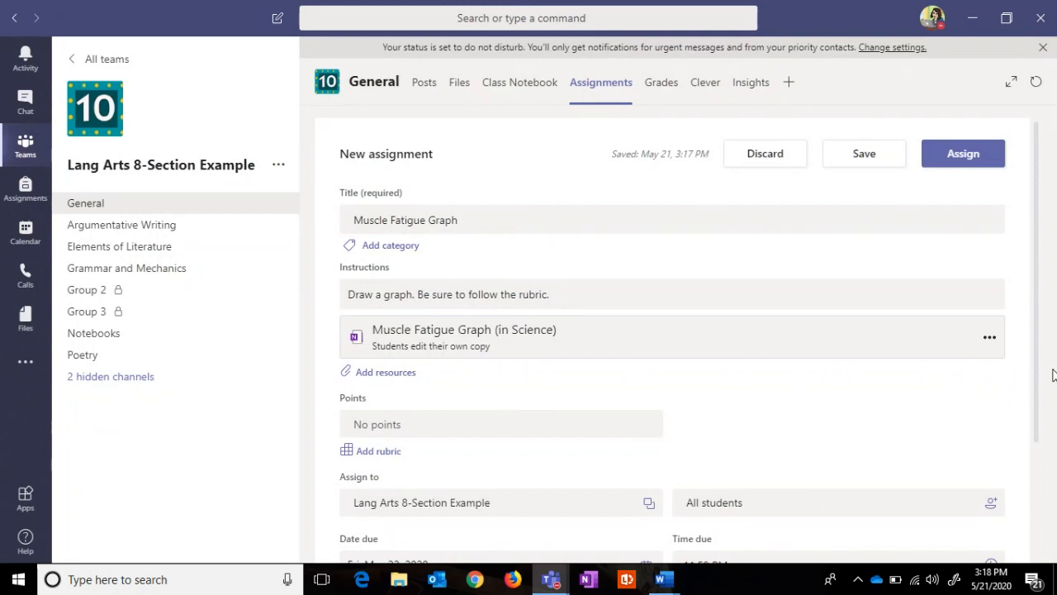
Step: Set the Muscle Fatigue Graph assignment to 100 points and open the rubric chooser
click(422, 418)
text(100)
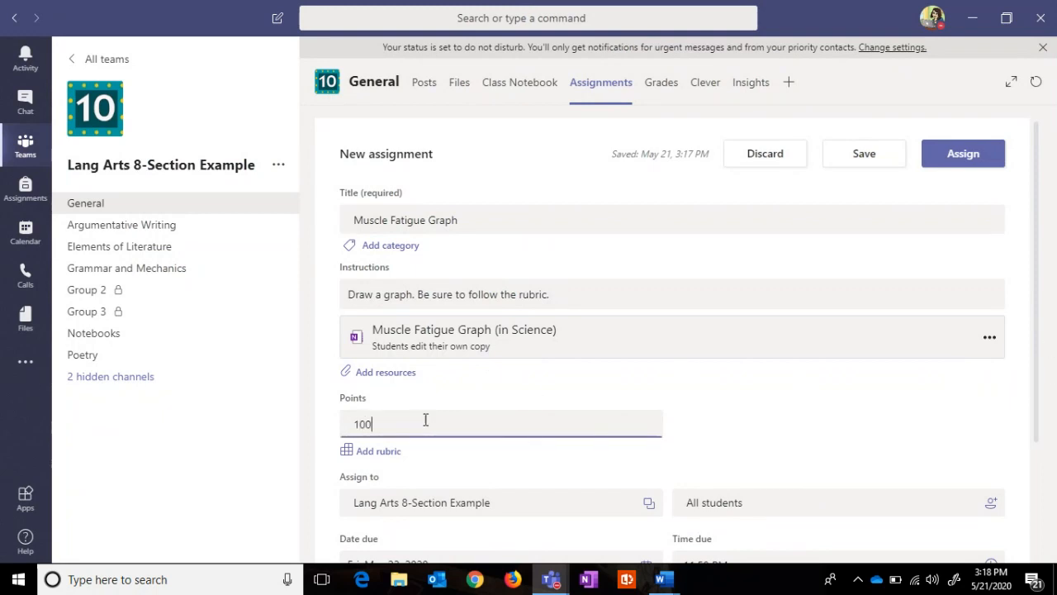
click(444, 456)
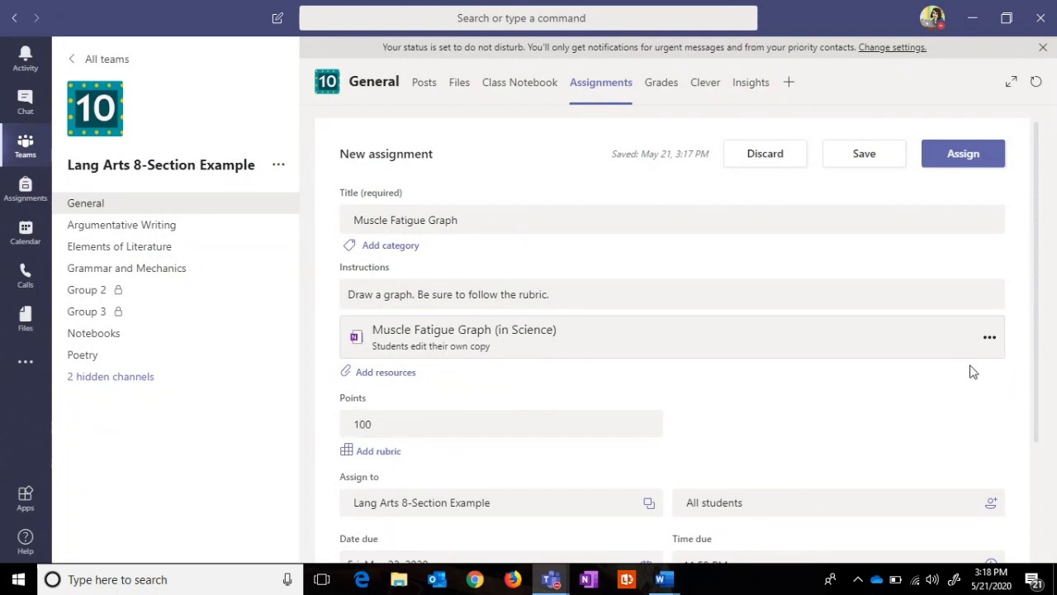
drag(1033, 331, 1039, 374)
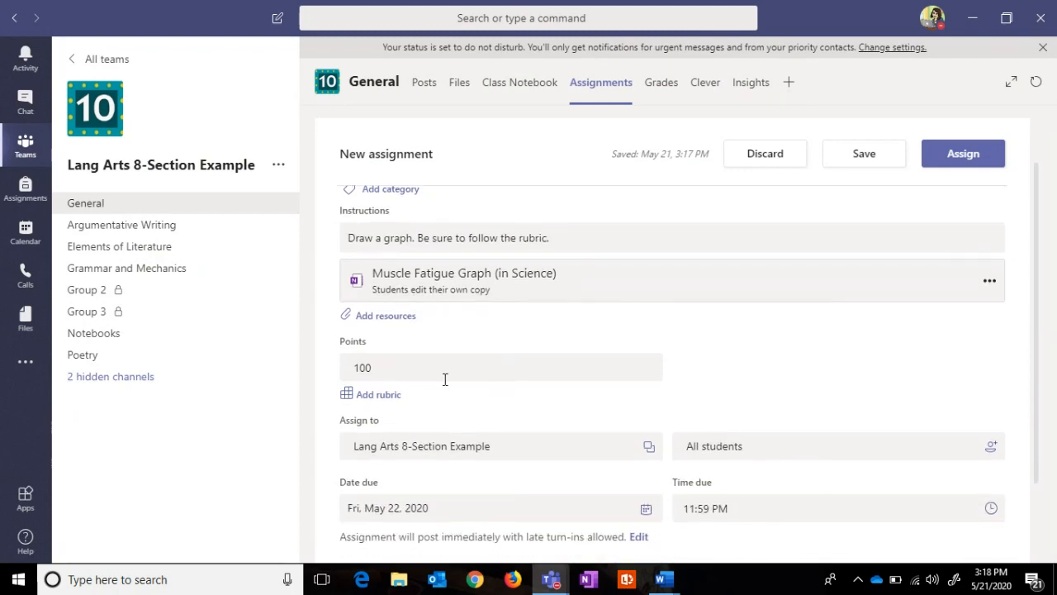
click(379, 395)
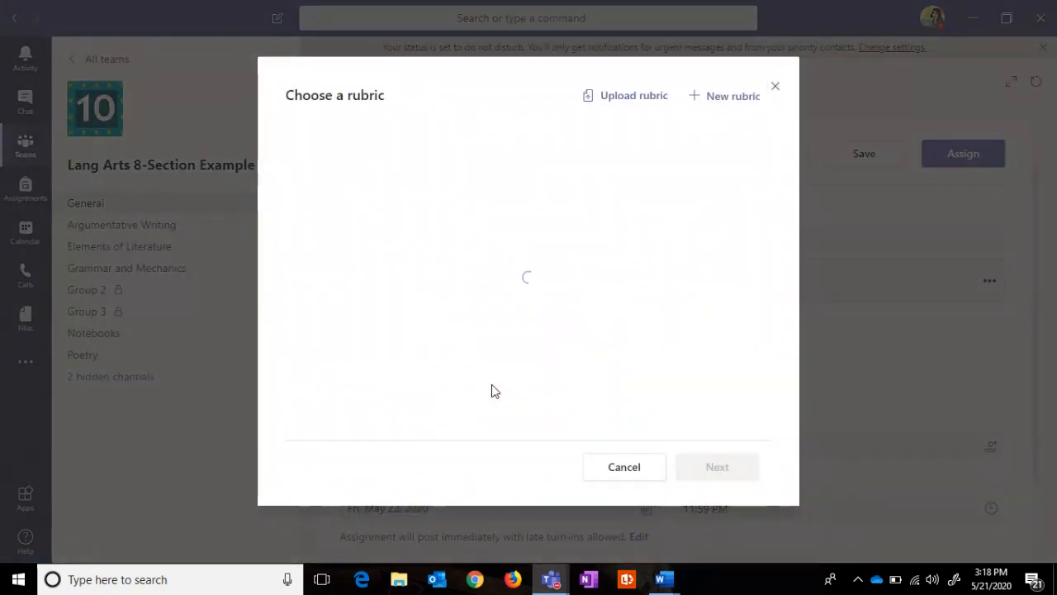
Step: Start a new rubric titled 'Line Graph Rubric'
click(712, 100)
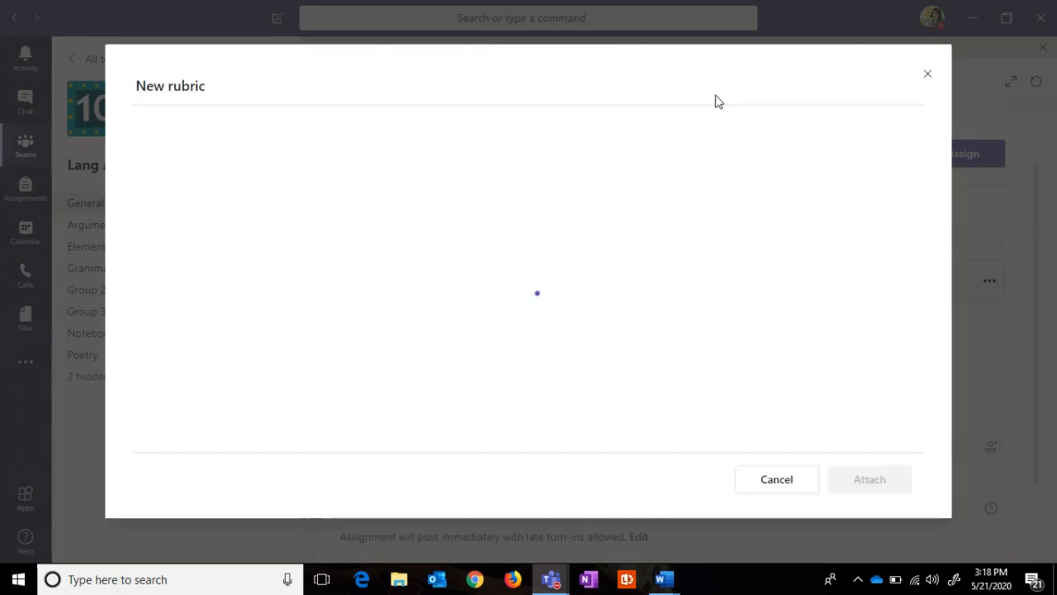
click(154, 157)
text(Line)
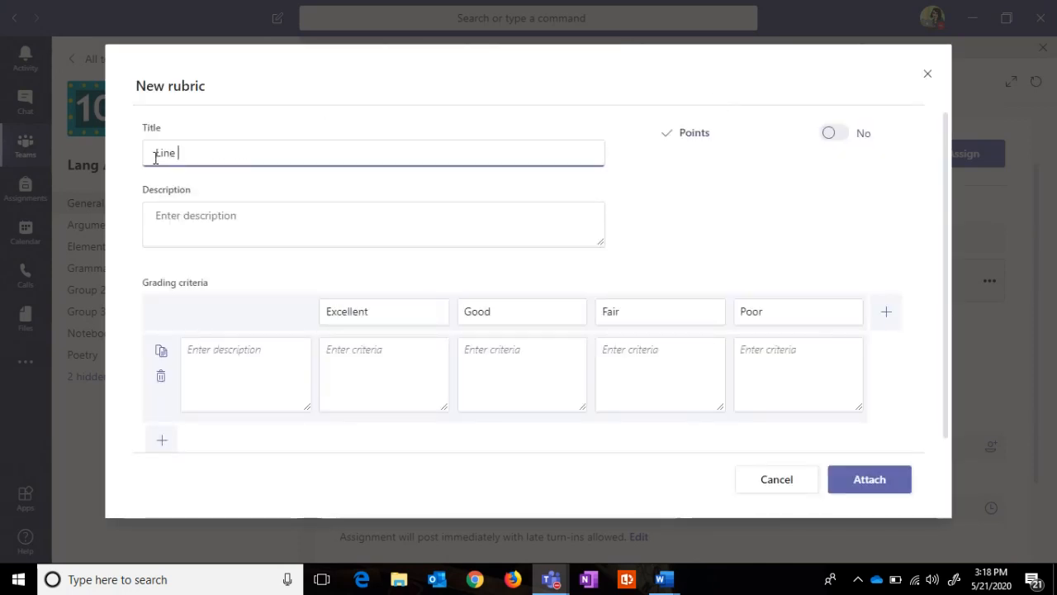
text( Graph R)
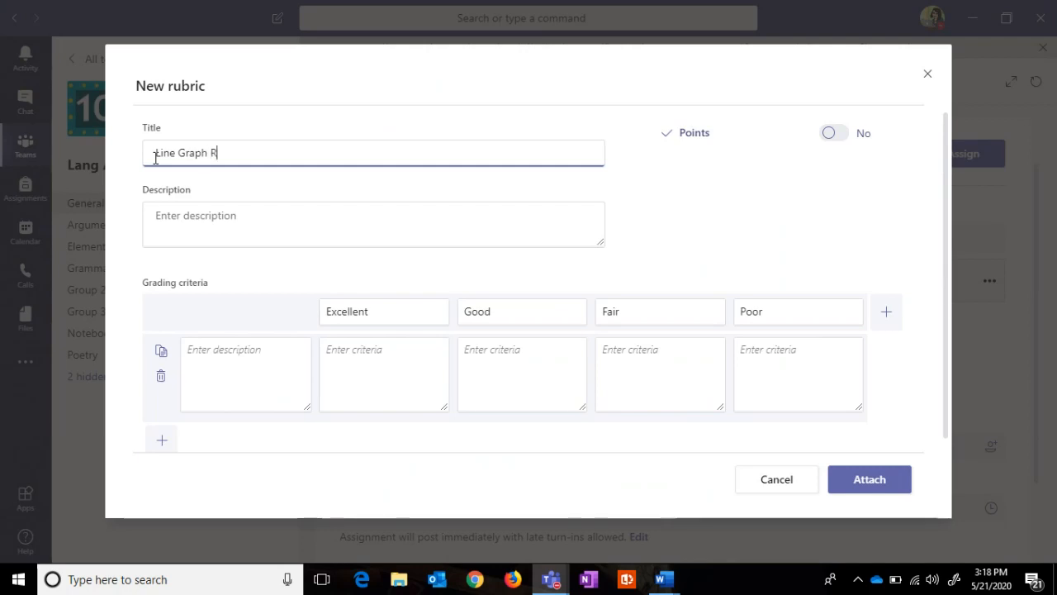
text(ubric)
Step: Enter the rubric description 'Checklist for evaluating line graphs', correcting the typo
text(c)
key(Tab)
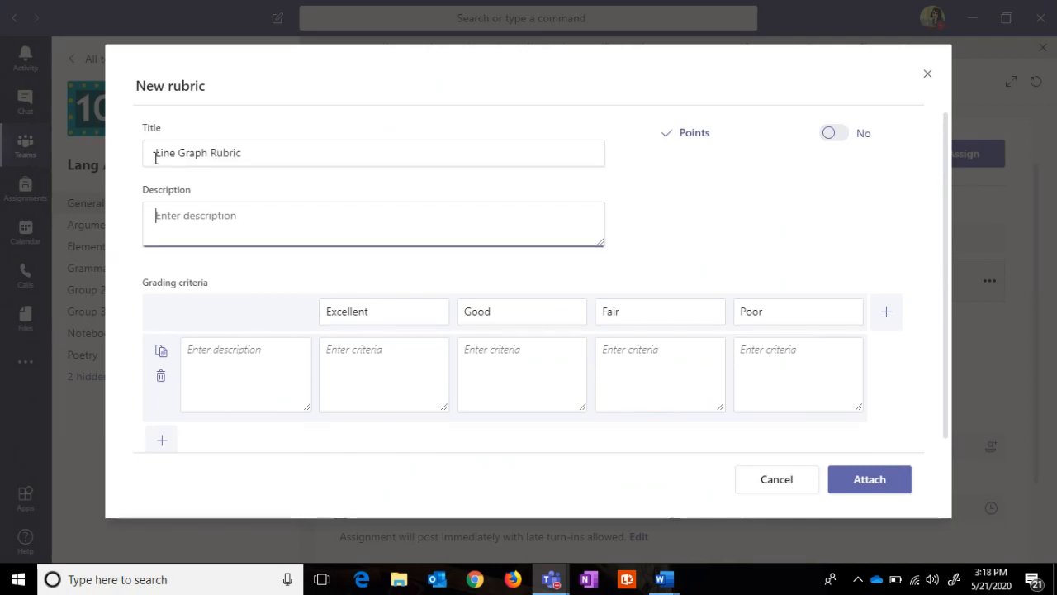
text(Checkli)
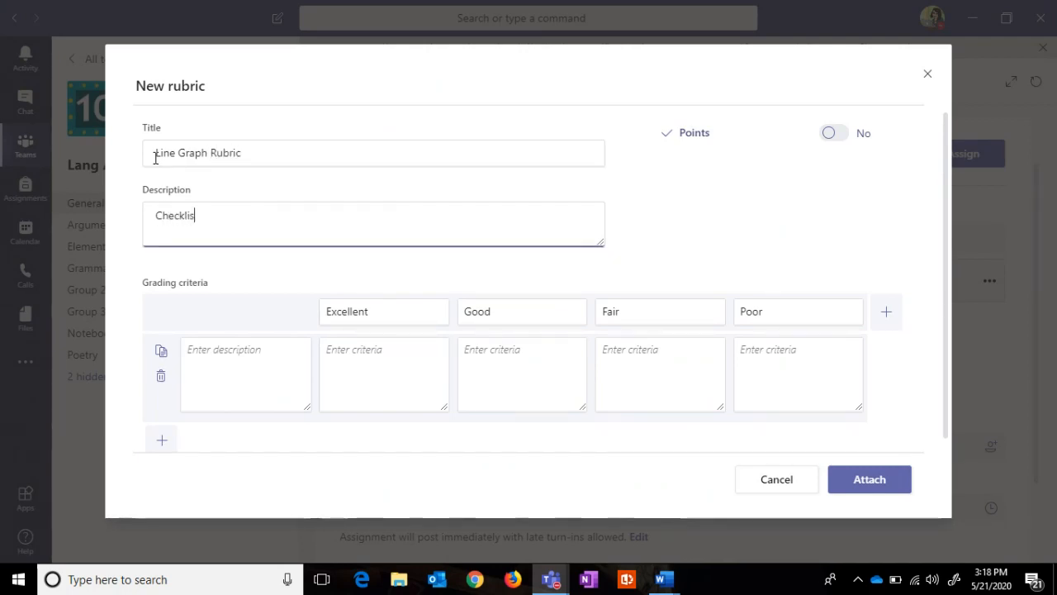
text(st for evaulting)
key(BackSpace)
key(BackSpace)
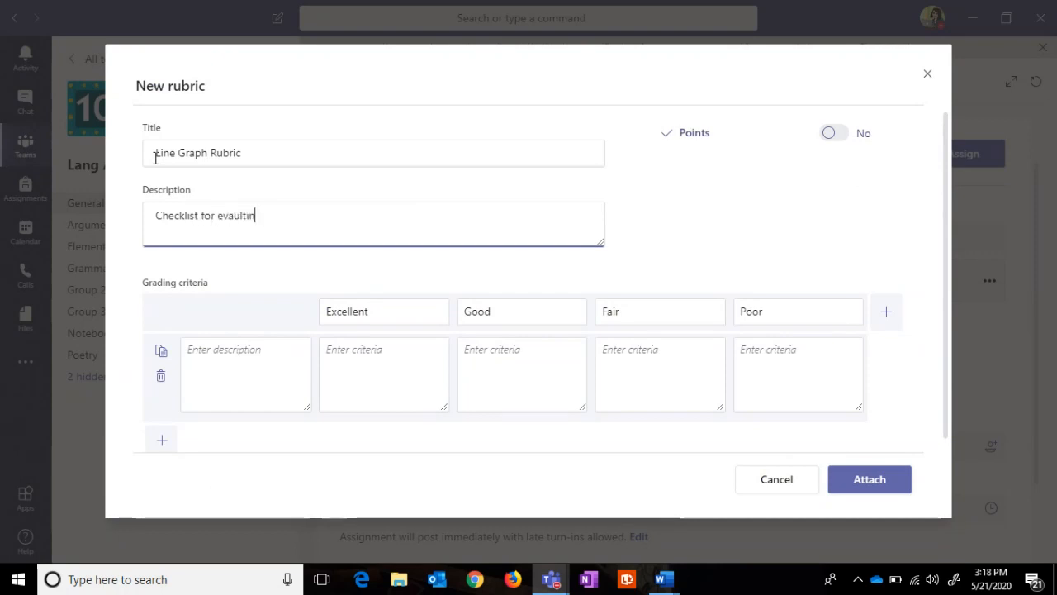
text(uating ling graphs)
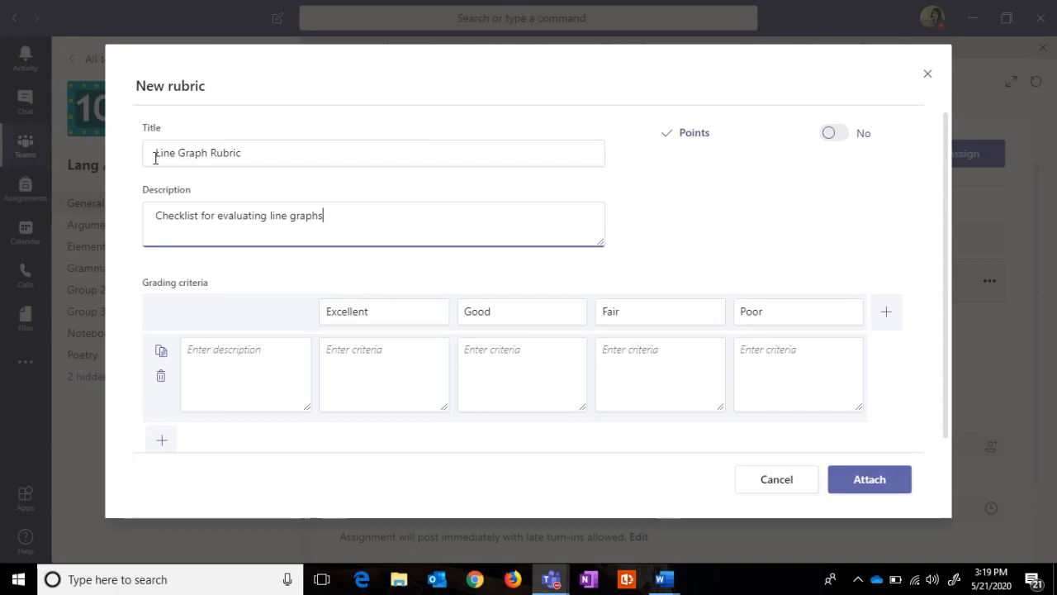
Step: Name the first criterion 'Title', switch to points scoring, and weight it 10%
click(217, 353)
text(Ti)
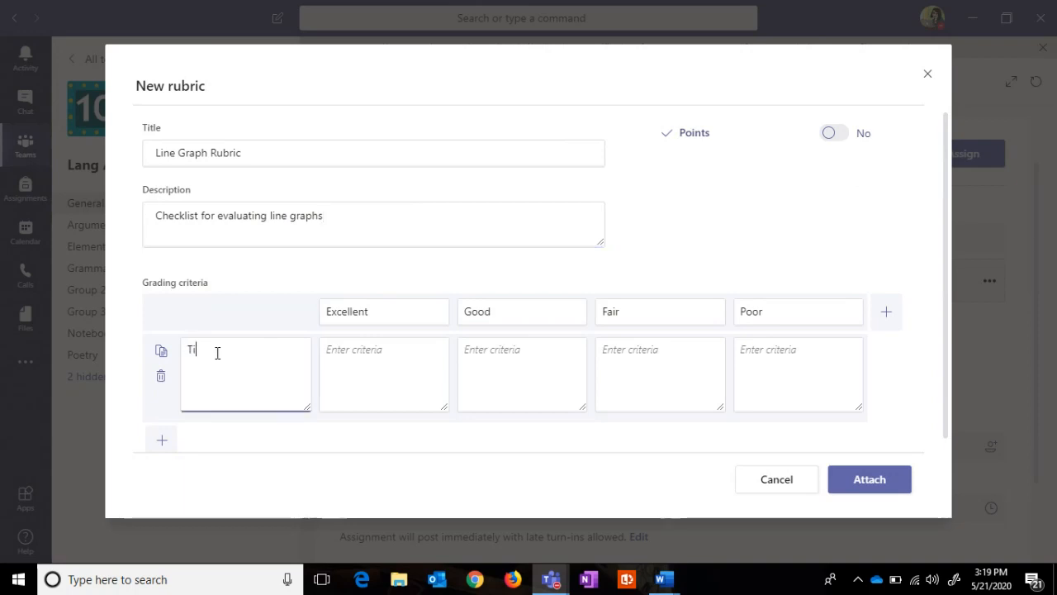
text(tle)
click(842, 138)
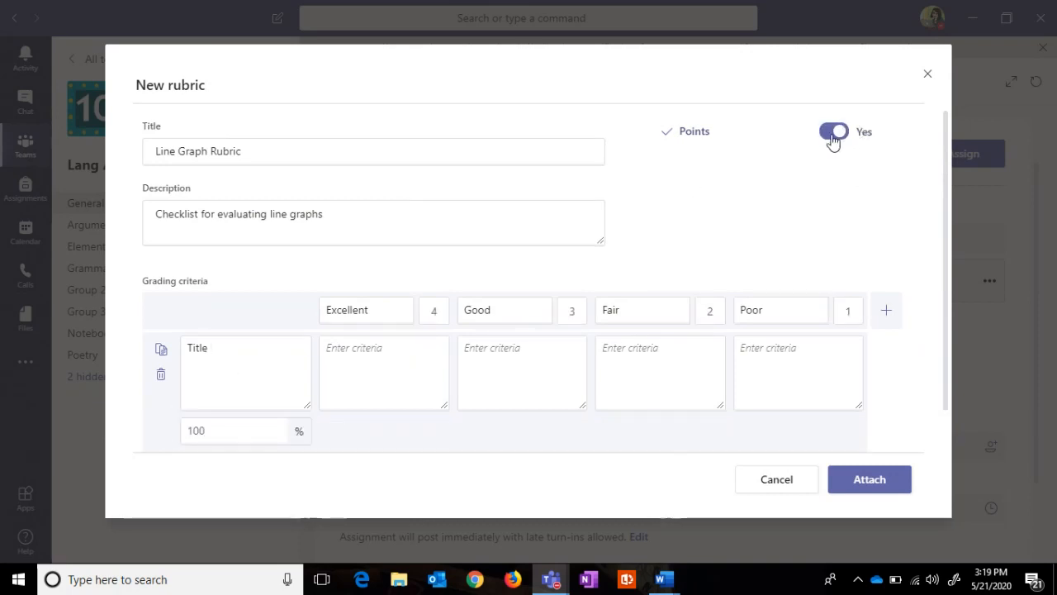
scroll(944, 165, down, 1)
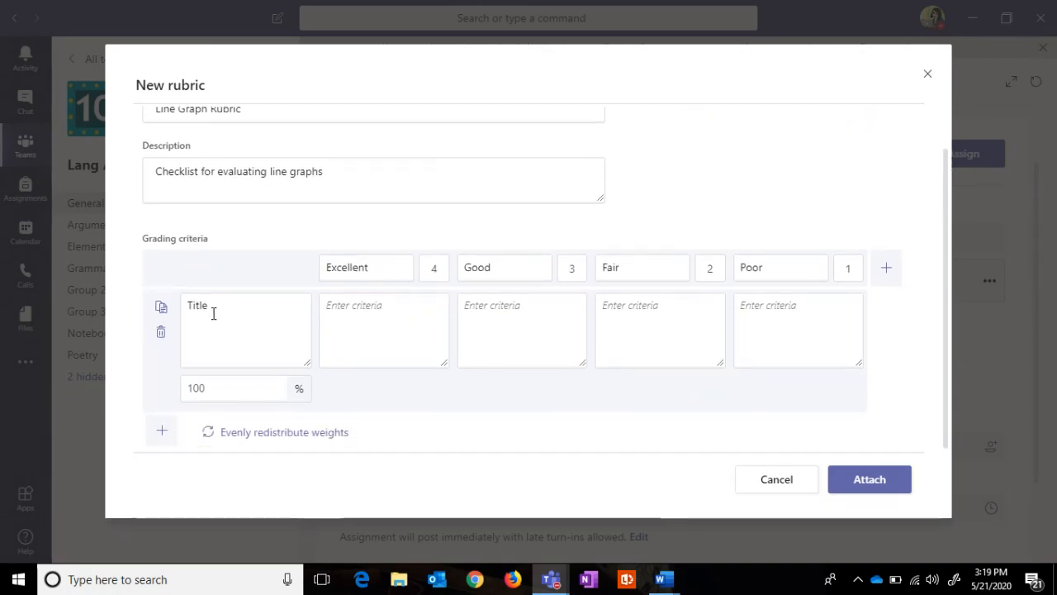
click(213, 389)
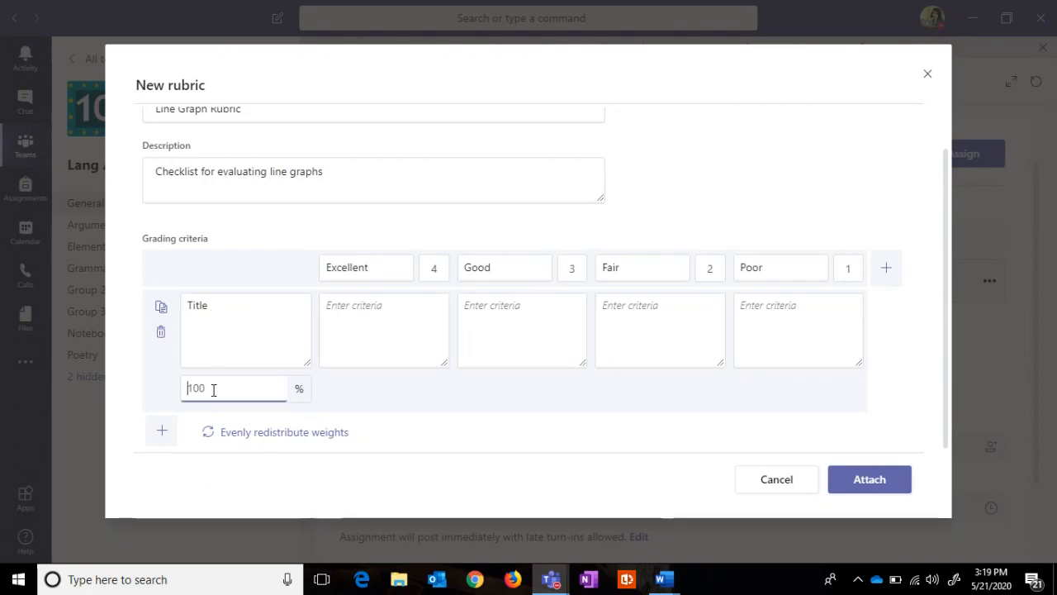
key(BackSpace)
Step: Remove the Good level from the rubric
click(372, 269)
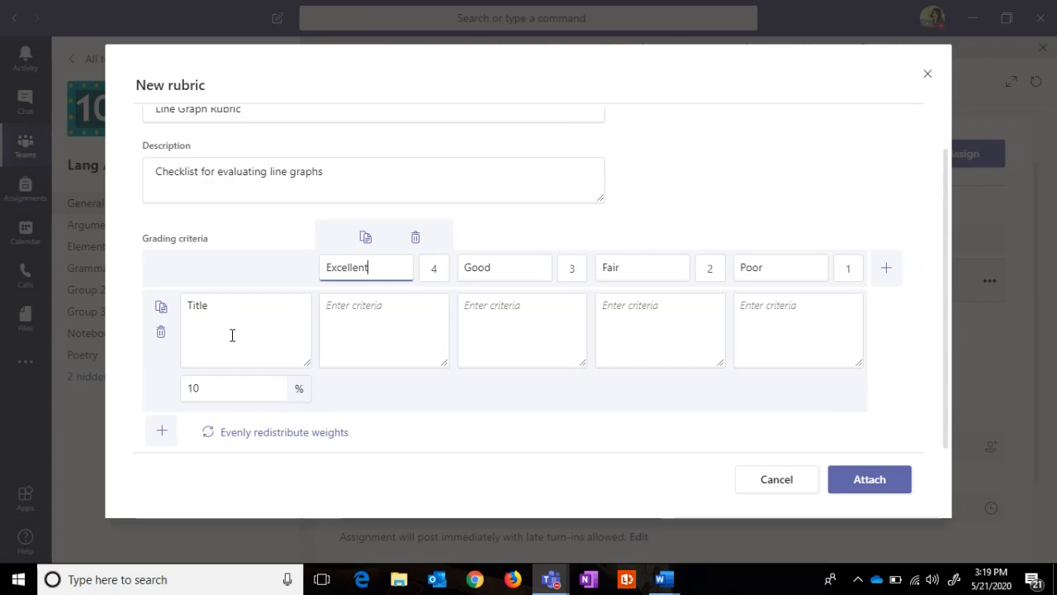
click(347, 313)
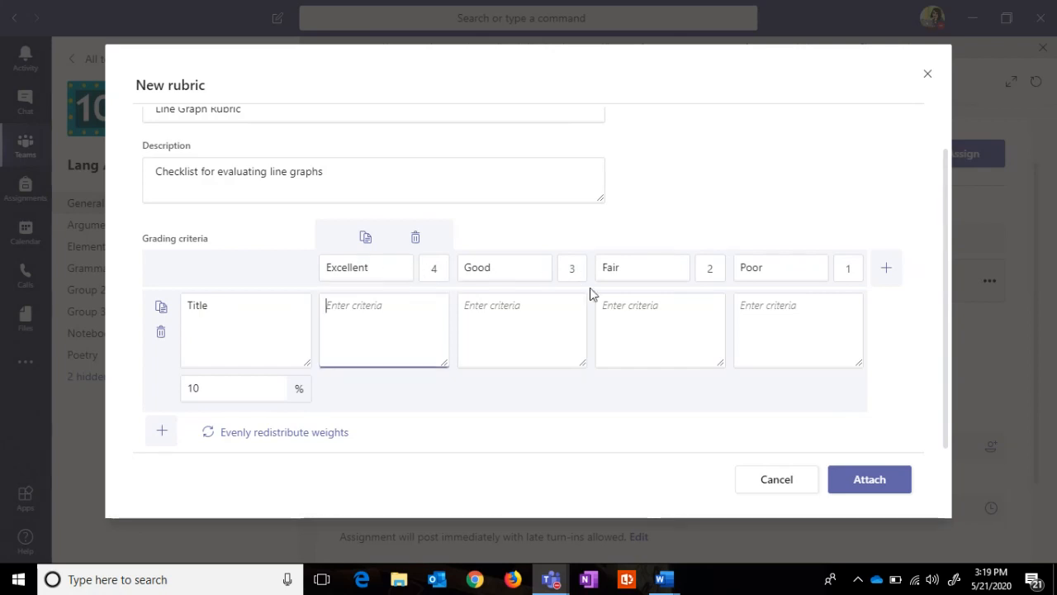
click(558, 240)
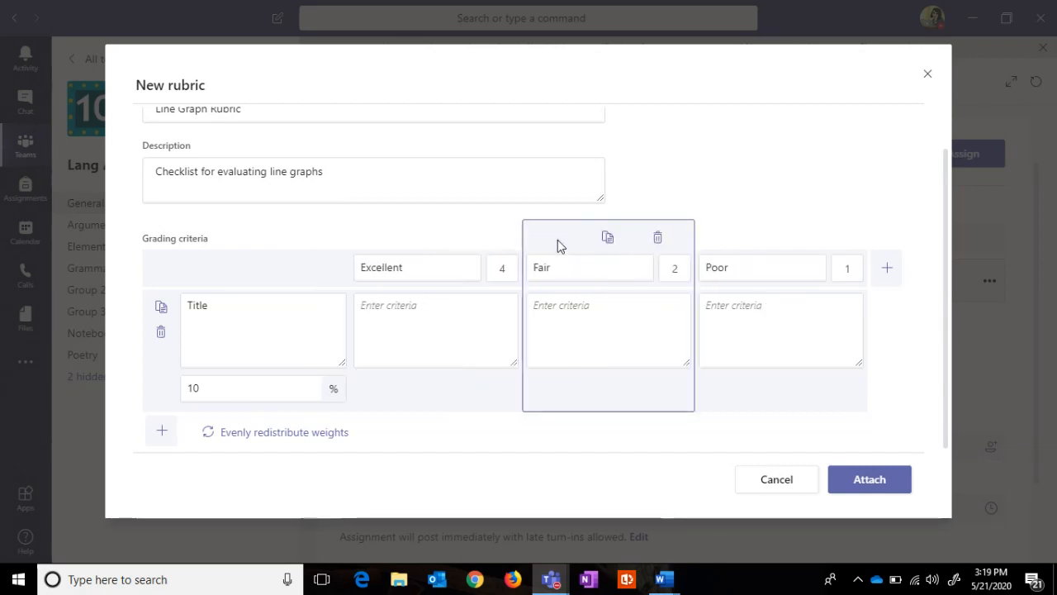
Step: Score the levels Excellent 10, Fair 5 and Poor 0 points
click(490, 268)
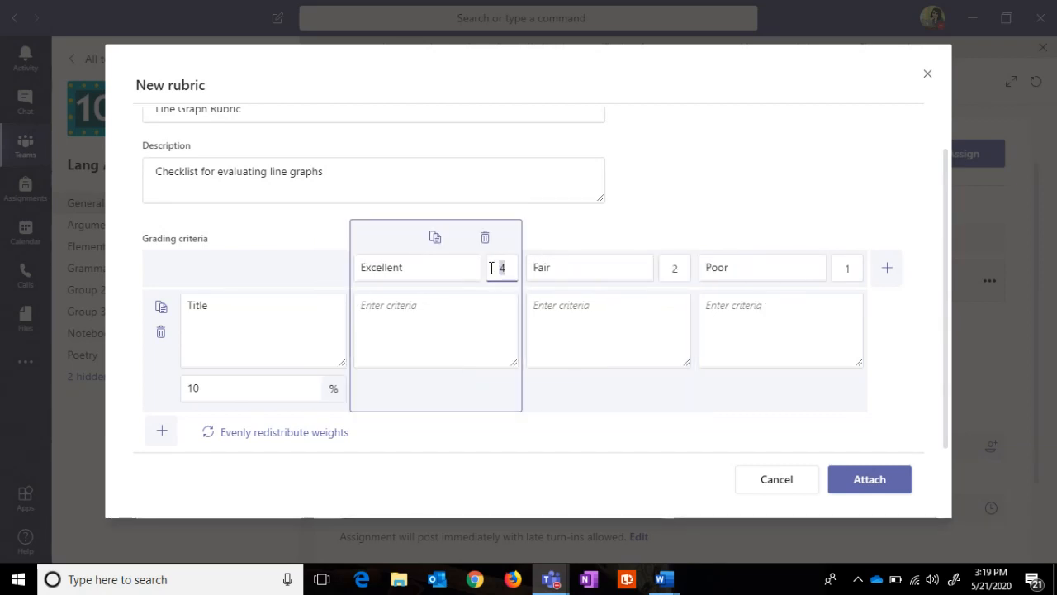
key(BackSpace)
text(10)
click(845, 268)
key(BackSpace)
text(0)
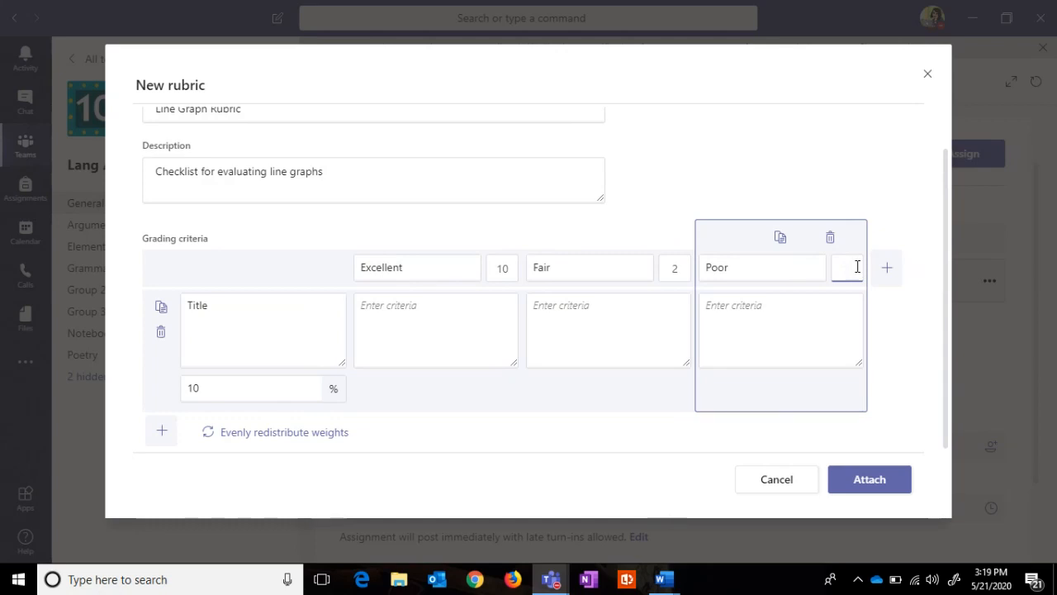
click(685, 270)
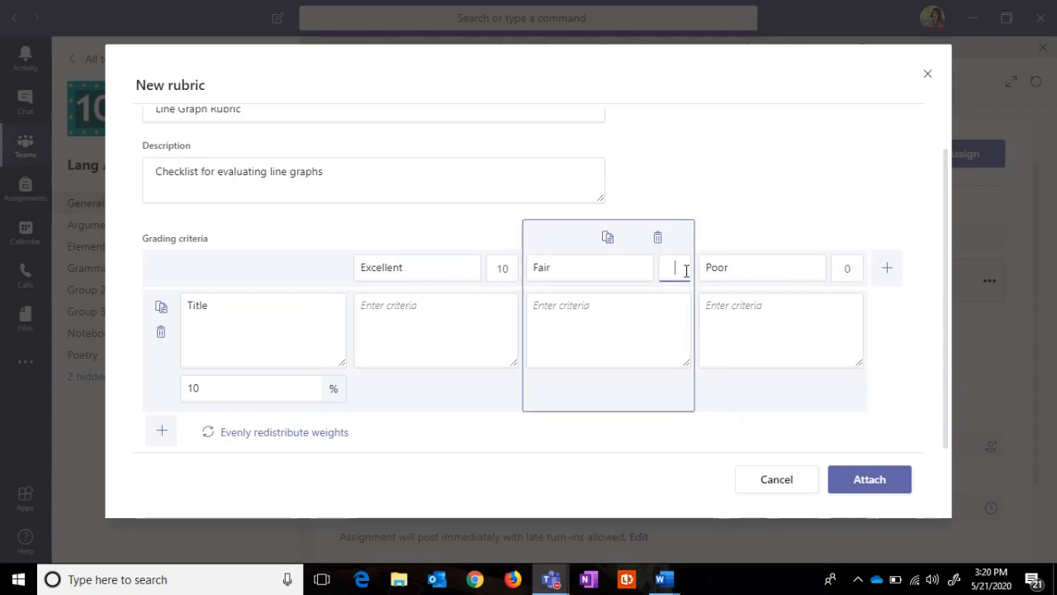
click(633, 330)
click(461, 308)
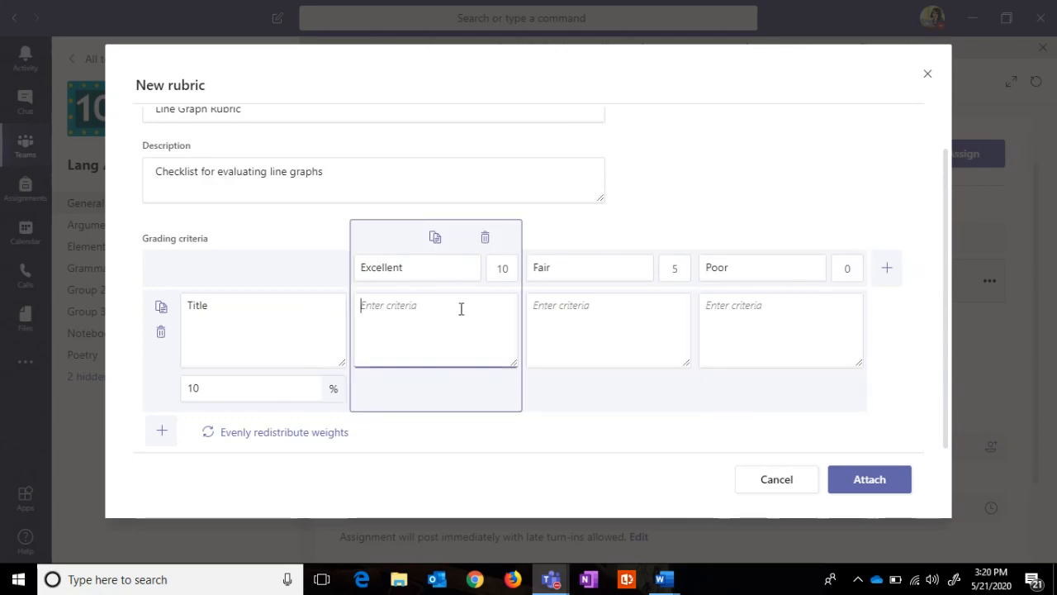
Step: Describe the Title levels: 'Clear, concise title that follows capitalization rules', 'attempts a title', 'No title'
text(Clear)
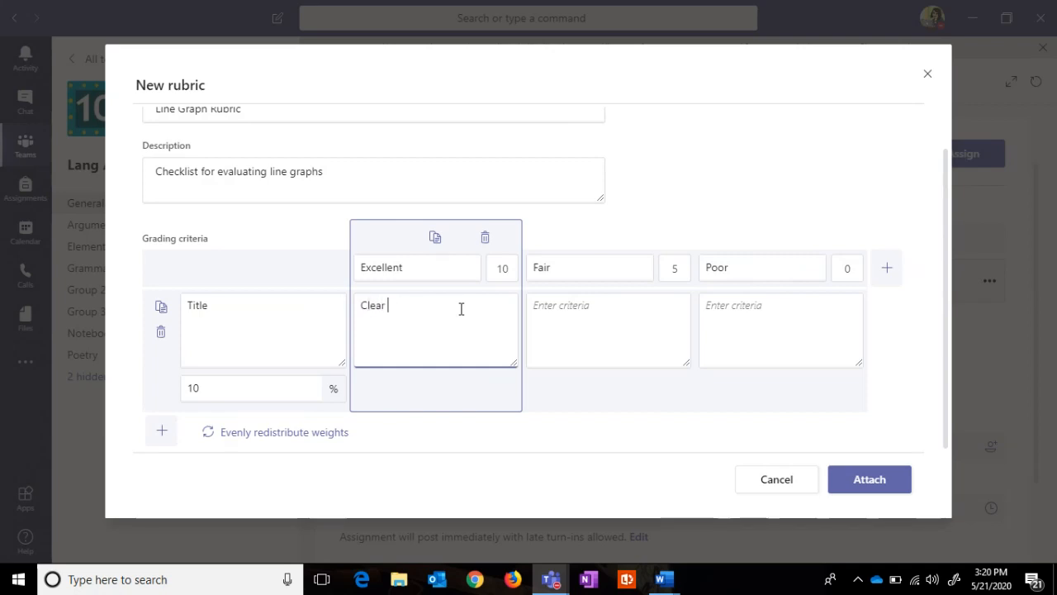
text(, con)
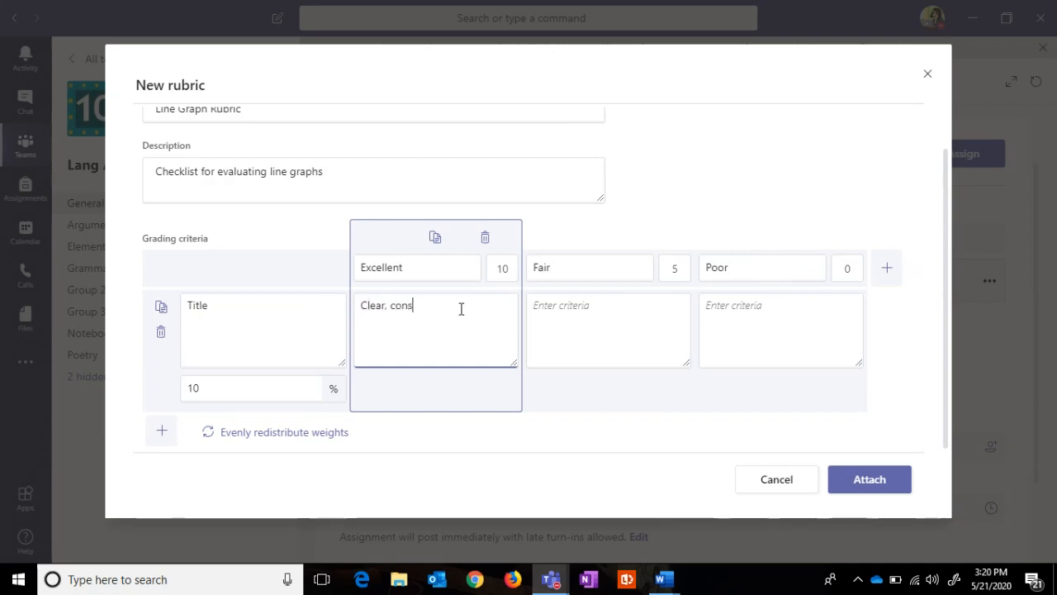
text(cise title)
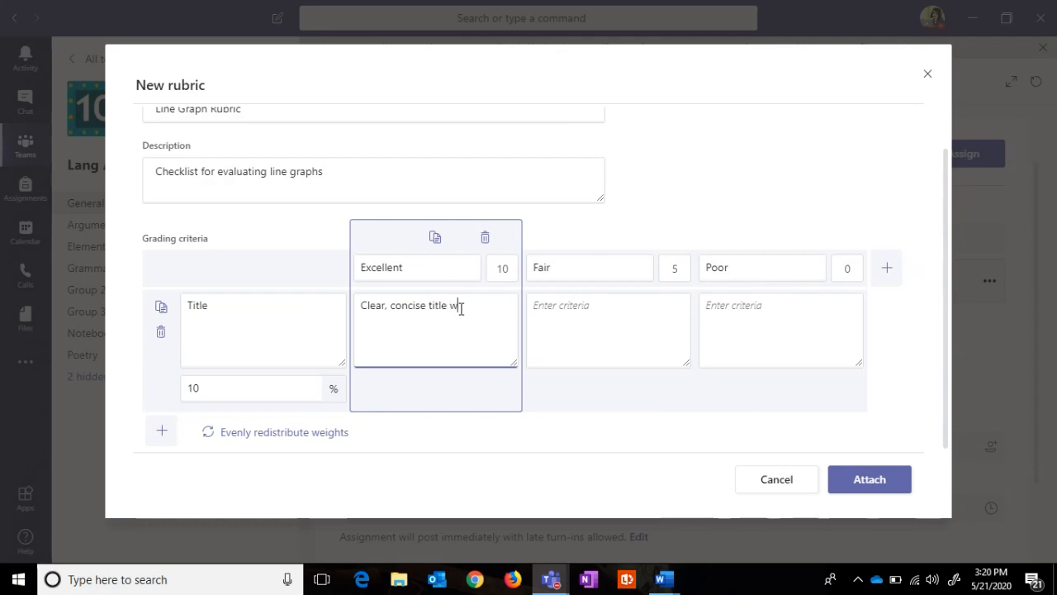
text( that)
text(ows)
key(BackSpace)
key(BackSpace)
key(BackSpace)
text(w)
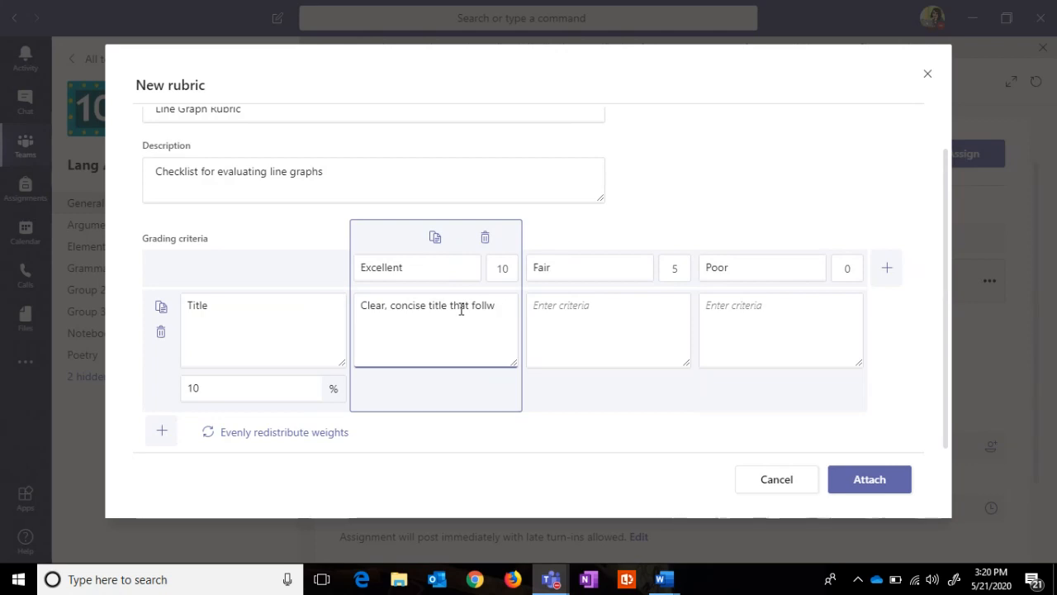
key(BackSpace)
text(ows capitalizat)
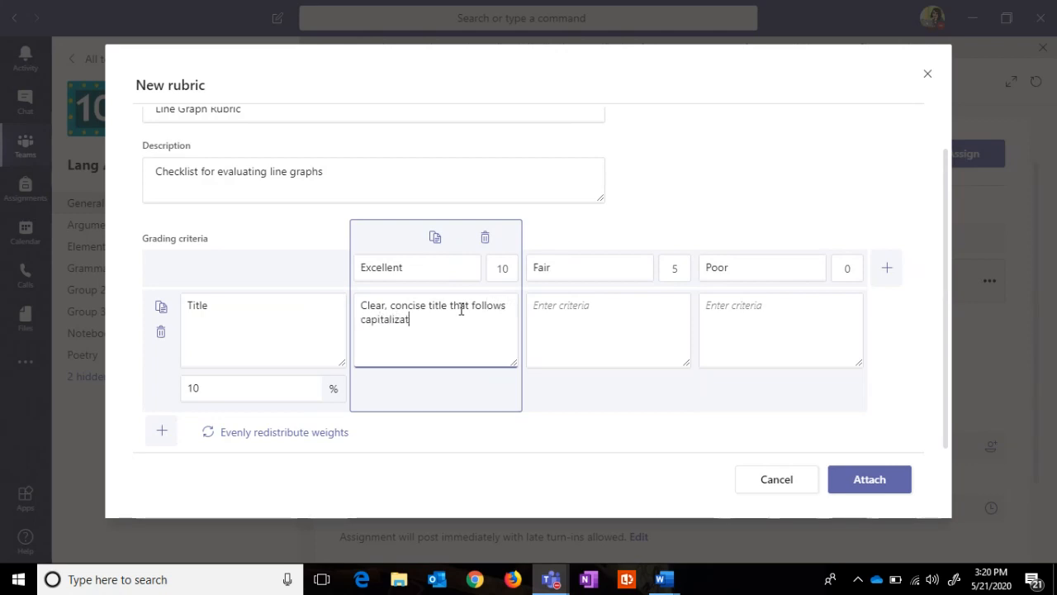
text(ion rul)
key(Tab)
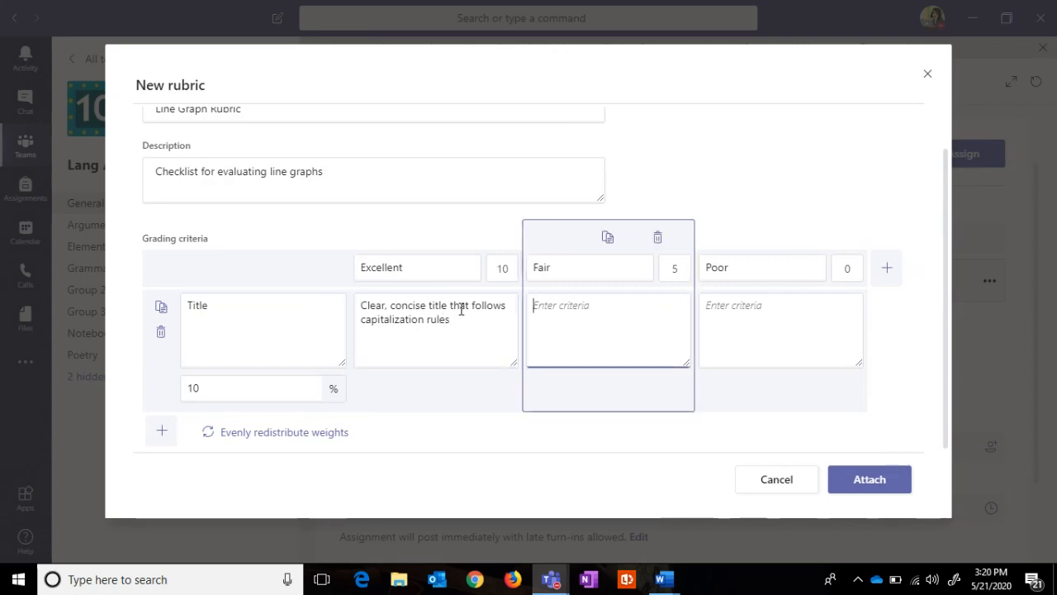
text(attempts a)
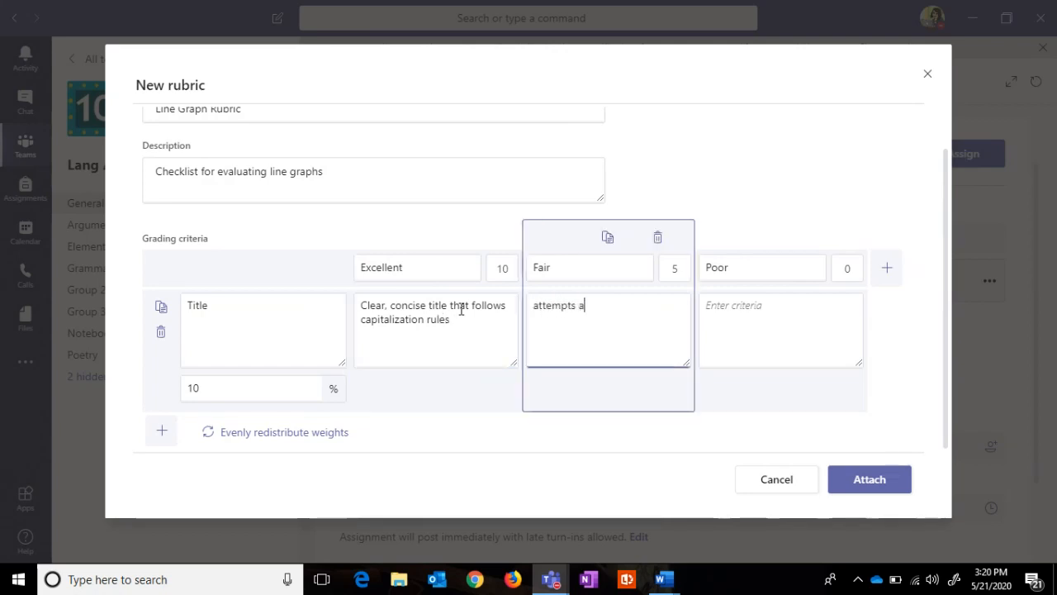
text( title)
key(Tab)
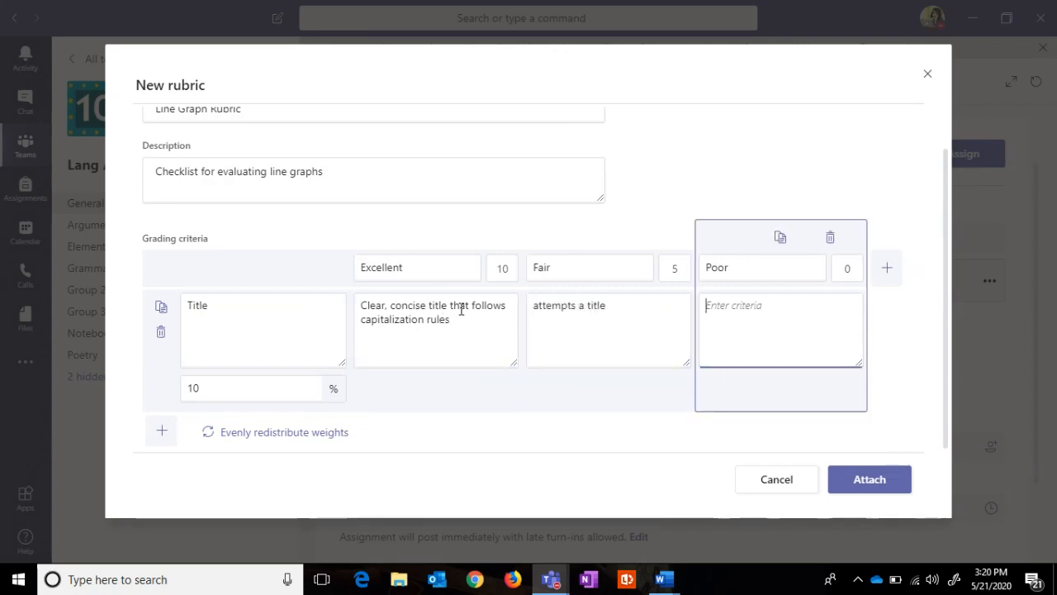
text(No title)
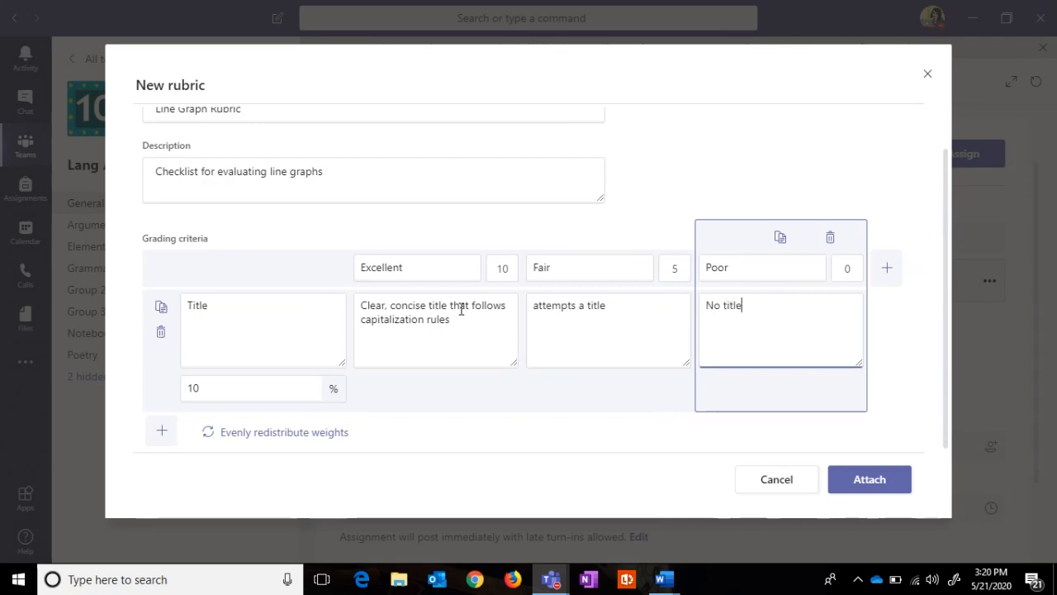
drag(406, 267, 362, 269)
key(BackSpace)
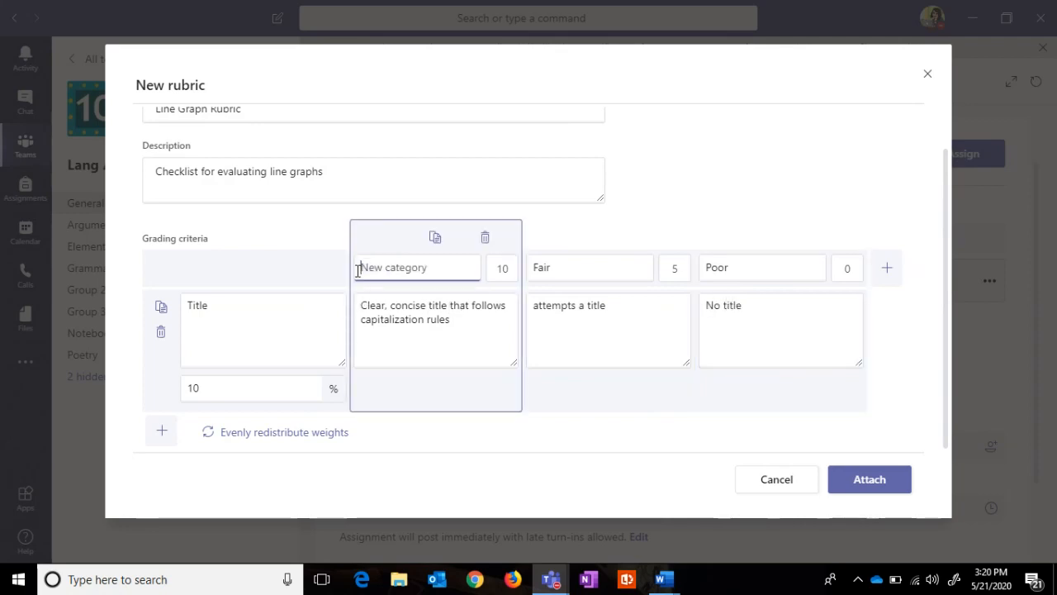
Step: Rename the first level from Excellent to Evident
text(Exce)
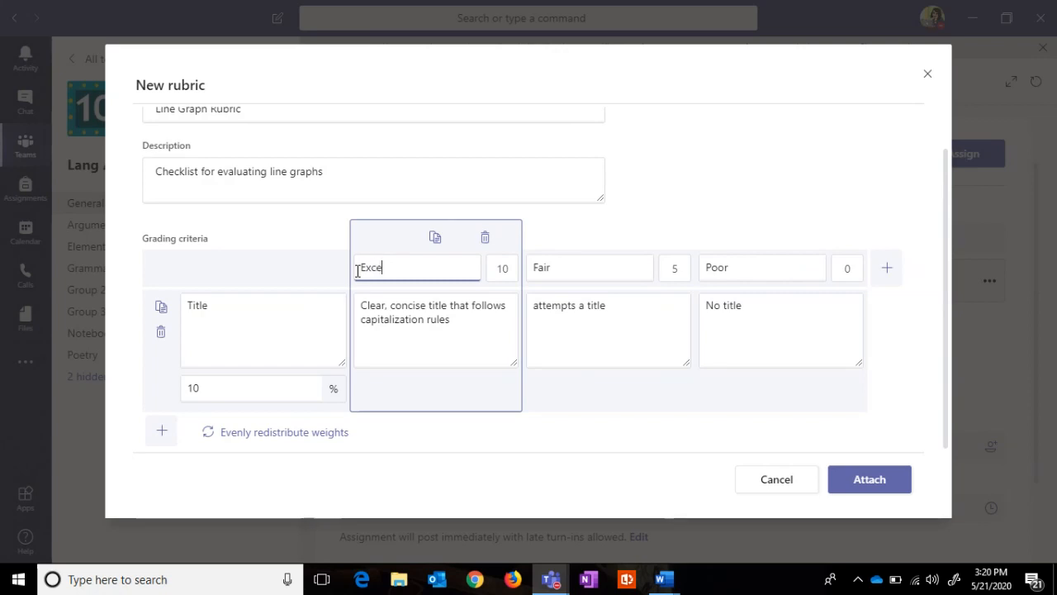
text(llent)
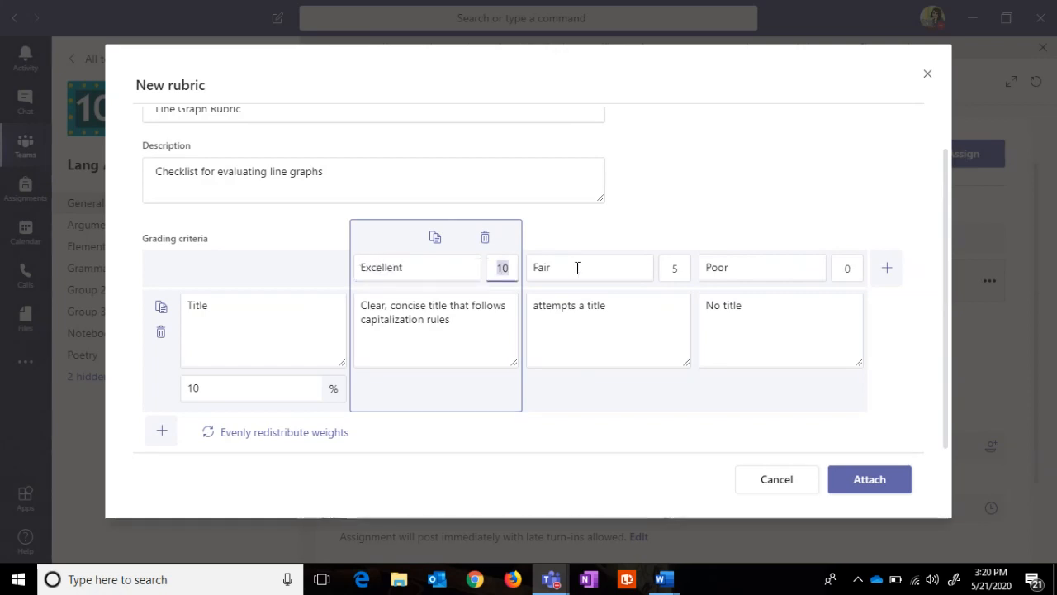
double_click(576, 266)
key(BackSpace)
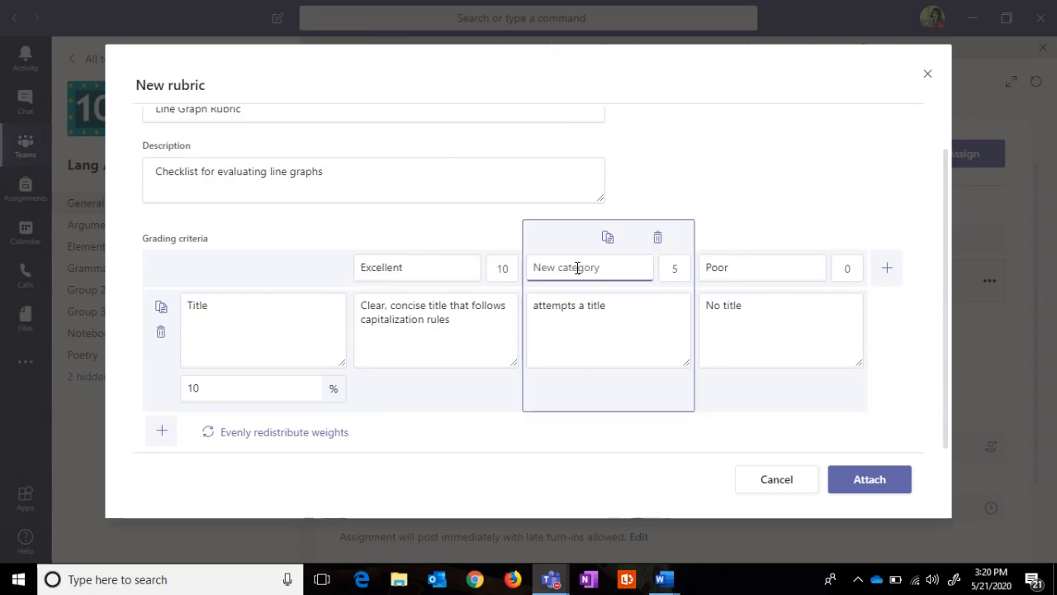
click(447, 271)
key(BackSpace)
key(BackSpace)
key(BackSpace)
key(BackSpace)
key(BackSpace)
key(BackSpace)
key(BackSpace)
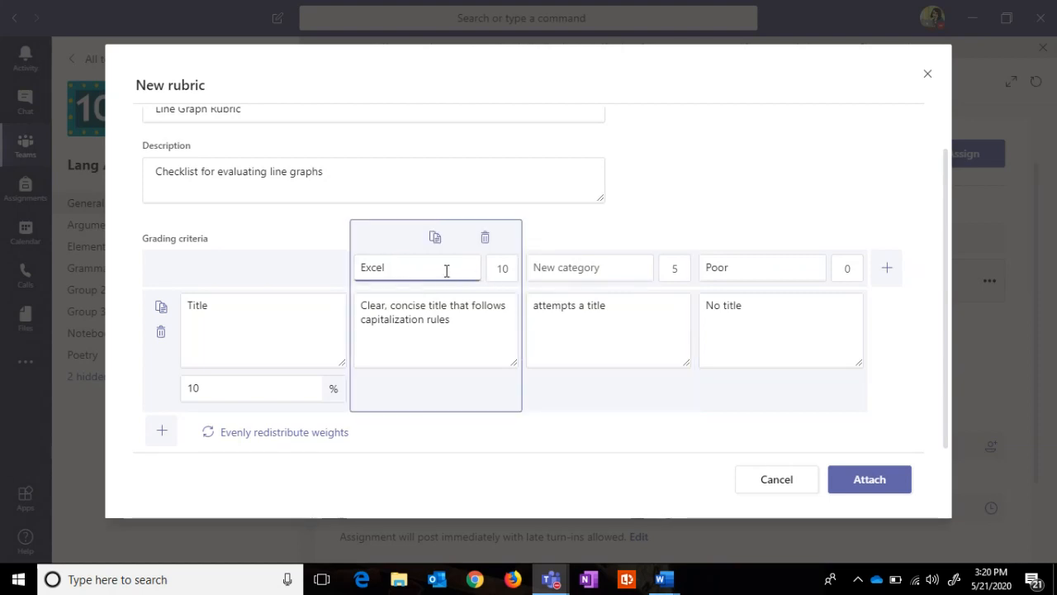
key(BackSpace)
text(vident)
key(Tab)
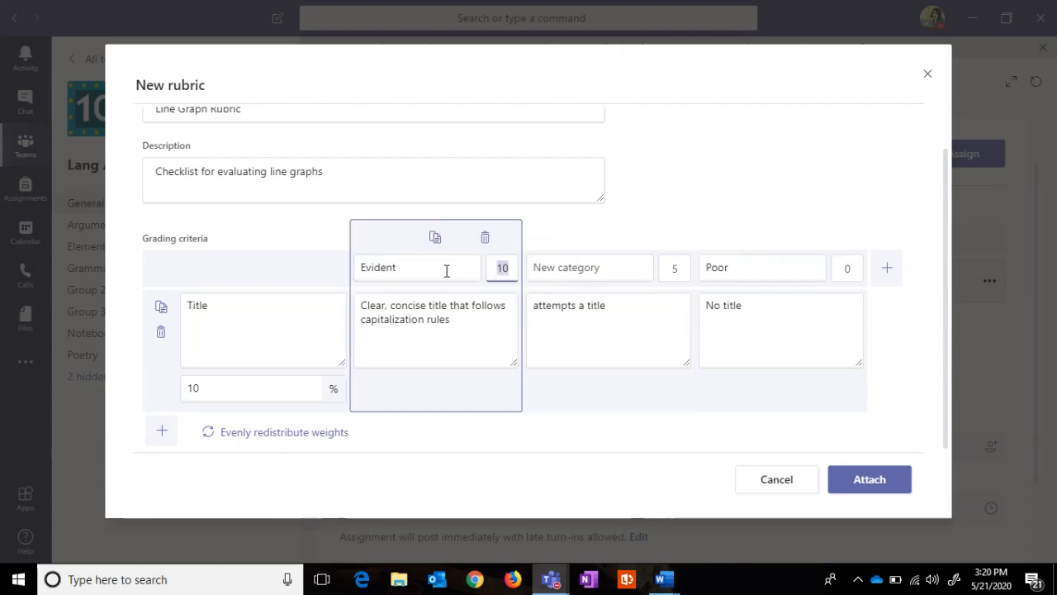
Step: Rename the Fair and Poor levels to Attempted and Missing or Incomplete
click(547, 279)
text(Attempt)
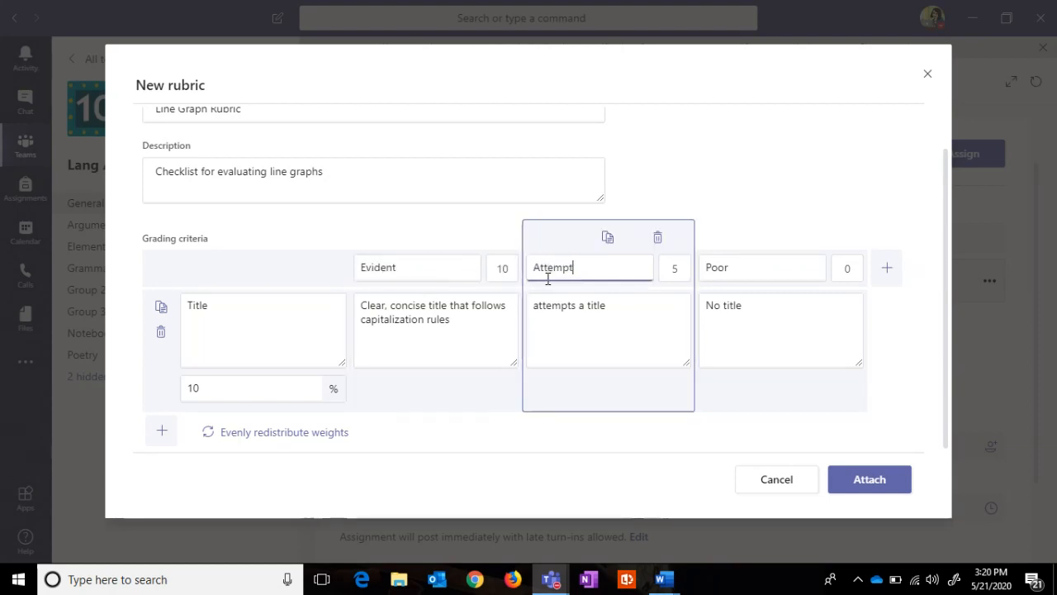
text(ed)
key(Tab)
click(730, 267)
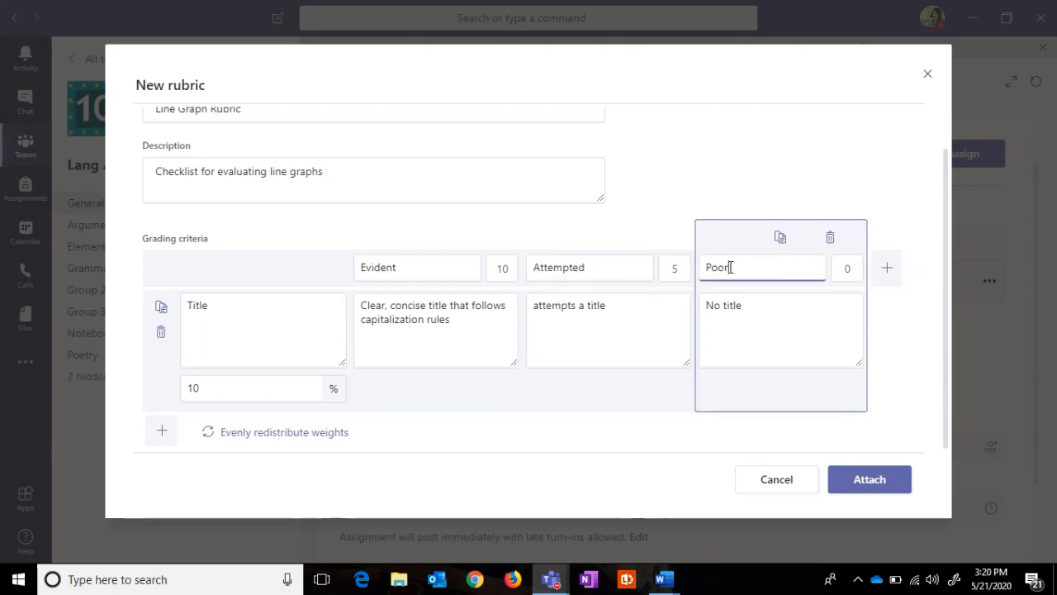
key(BackSpace)
key(BackSpace)
key(BackSpace)
key(BackSpace)
text(Missing or Incomplete)
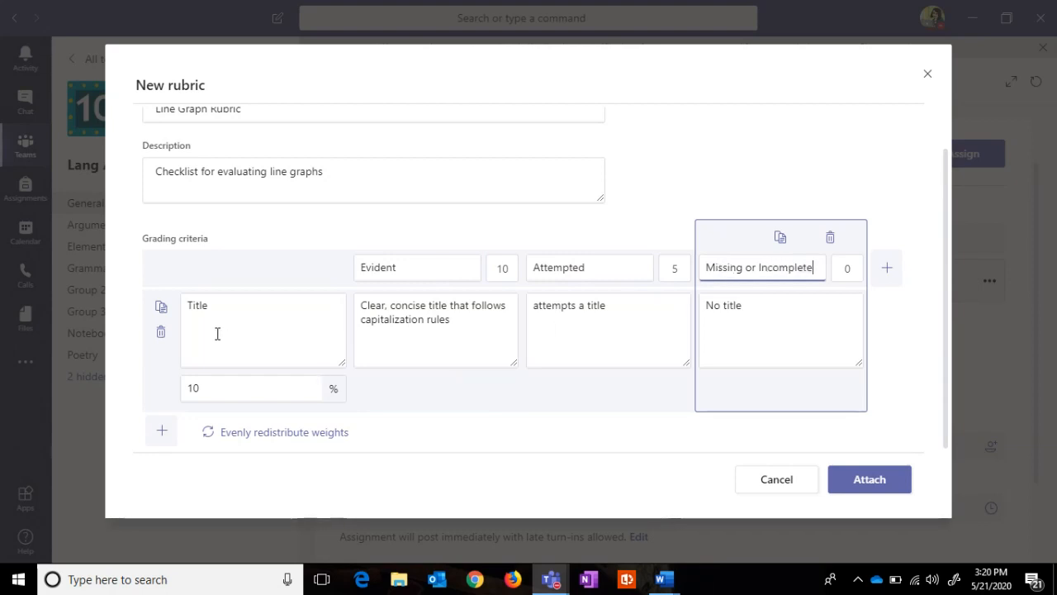
Step: Add a second criterion 'x axis correctly labeled including 10 units'
click(162, 432)
click(210, 329)
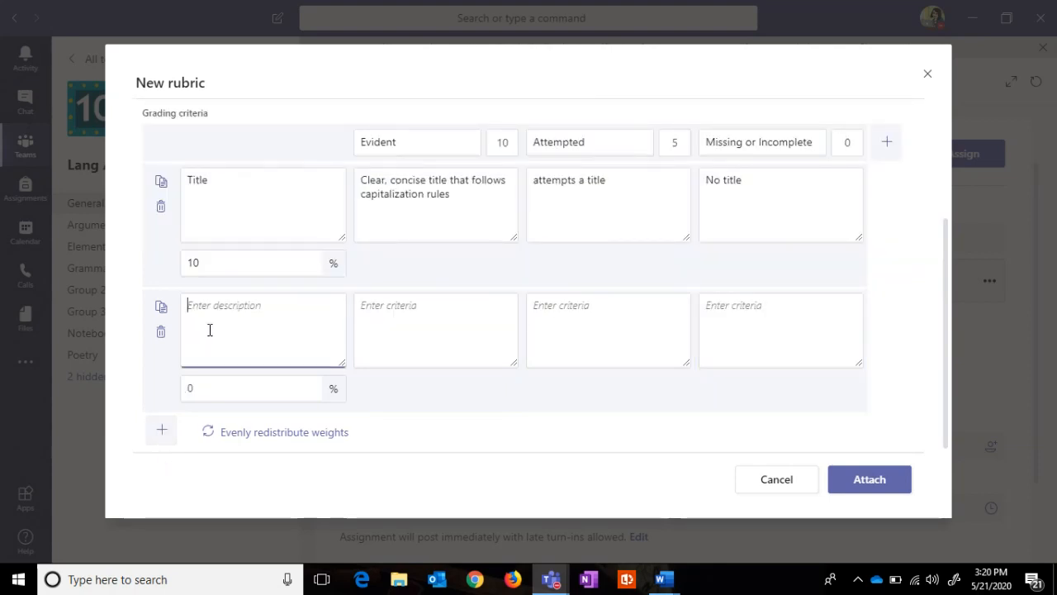
text(x axis)
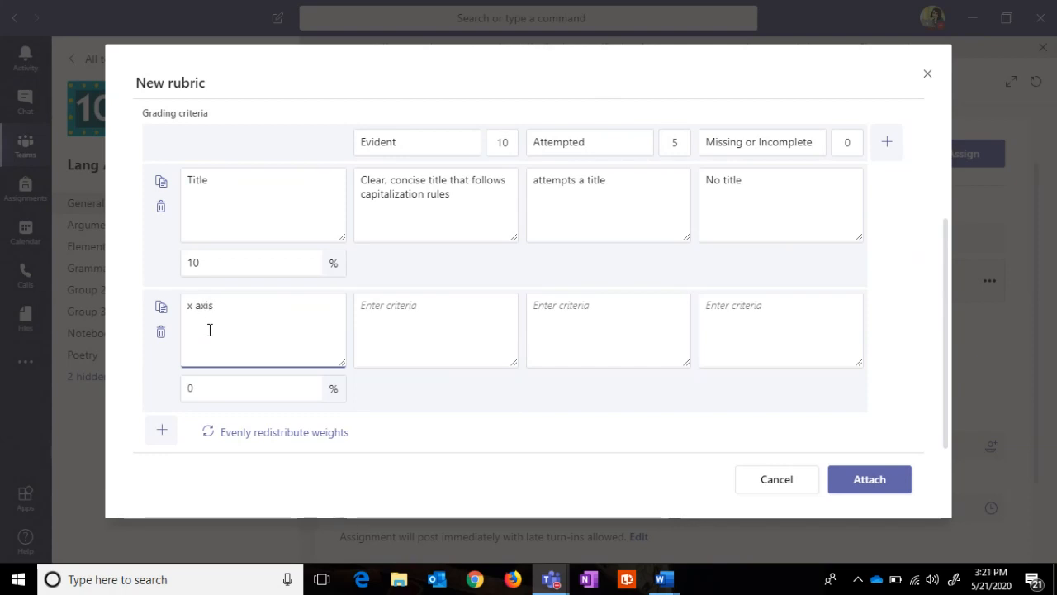
text( correctly lable)
key(BackSpace)
key(BackSpace)
text(e)
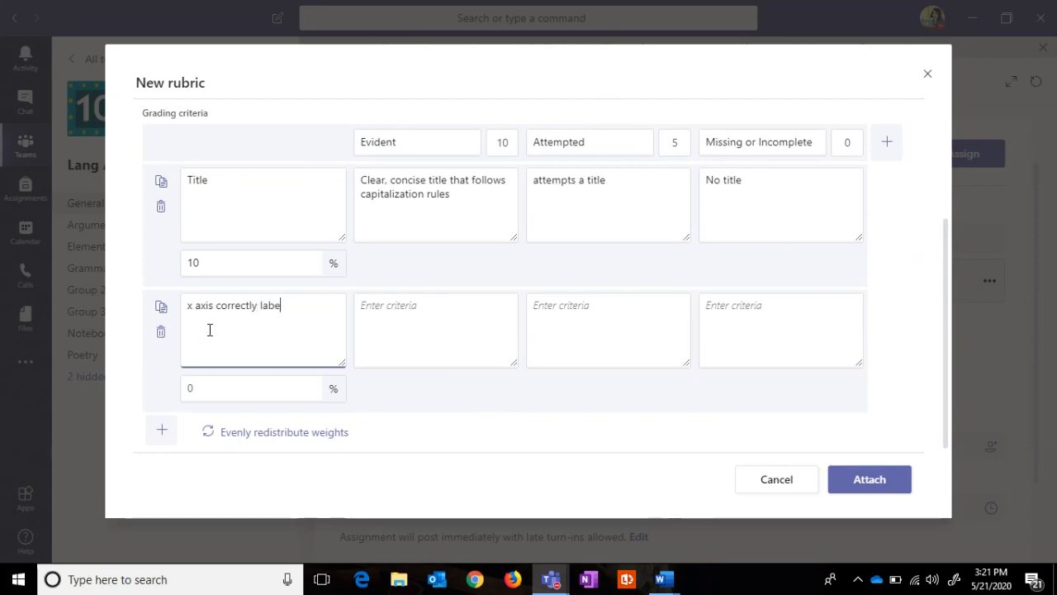
text(led including t)
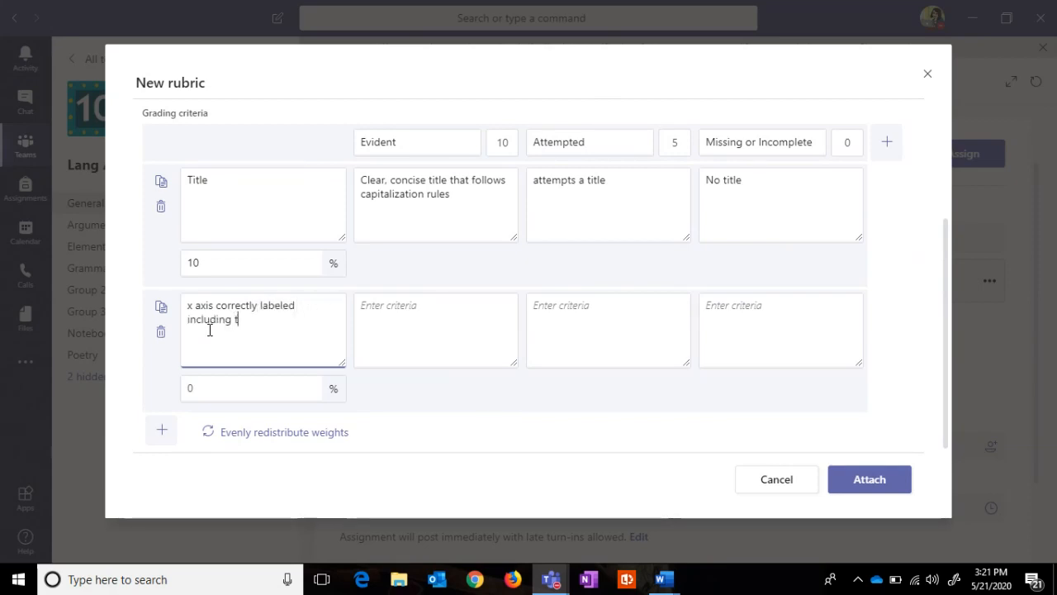
key(BackSpace)
text(2)
text(0 units)
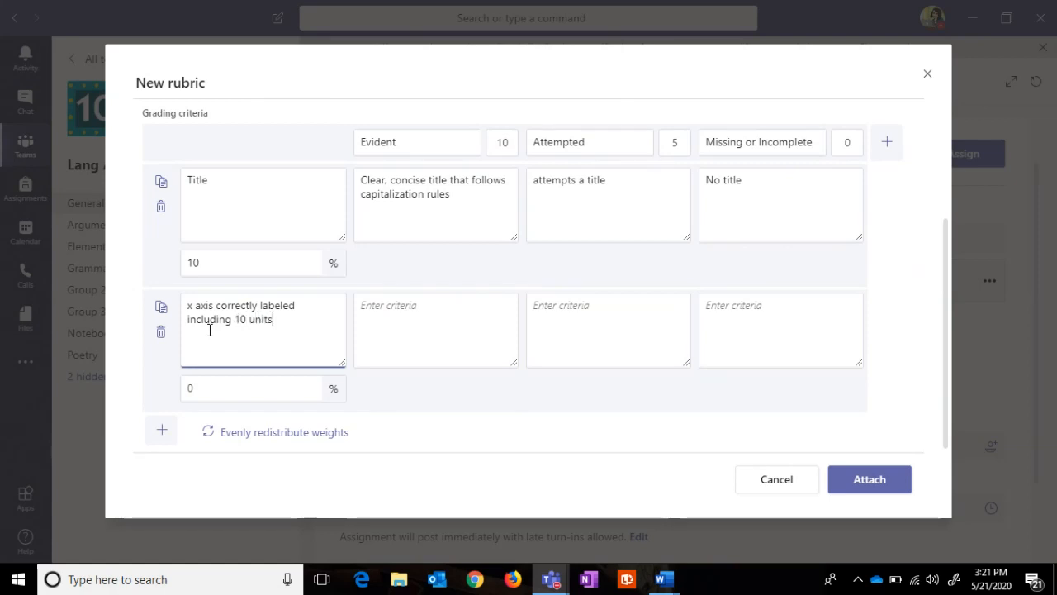
click(435, 336)
click(578, 330)
click(729, 331)
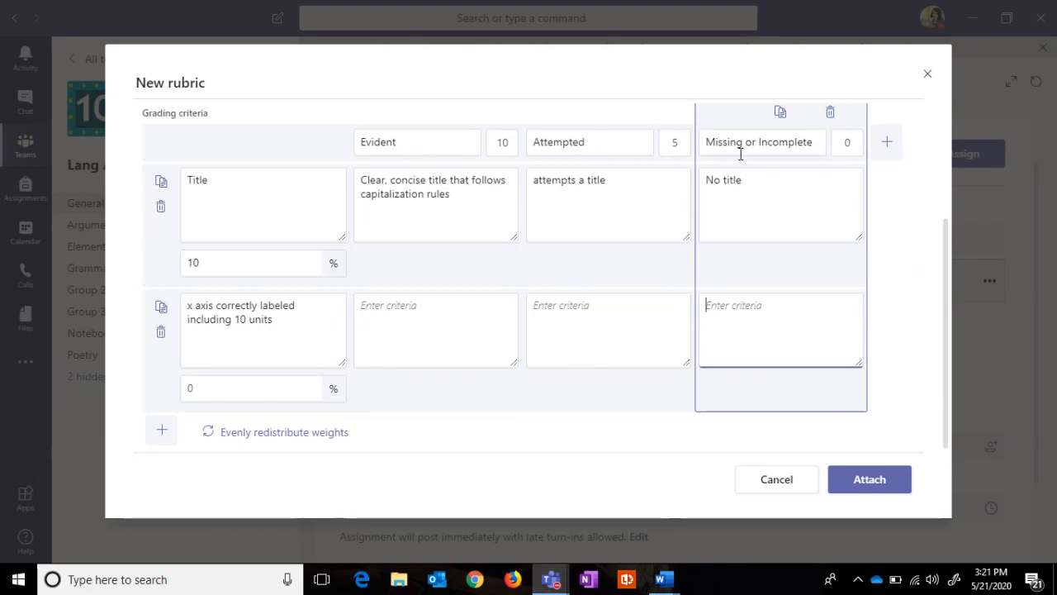
Step: Weight the x axis criterion 10% and duplicate its row
click(207, 393)
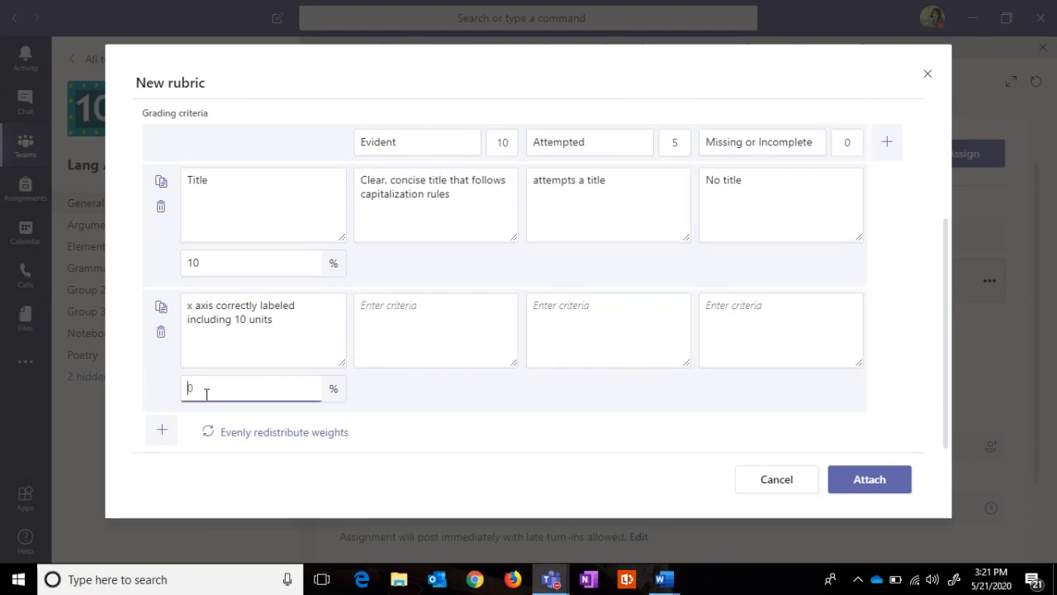
text(10)
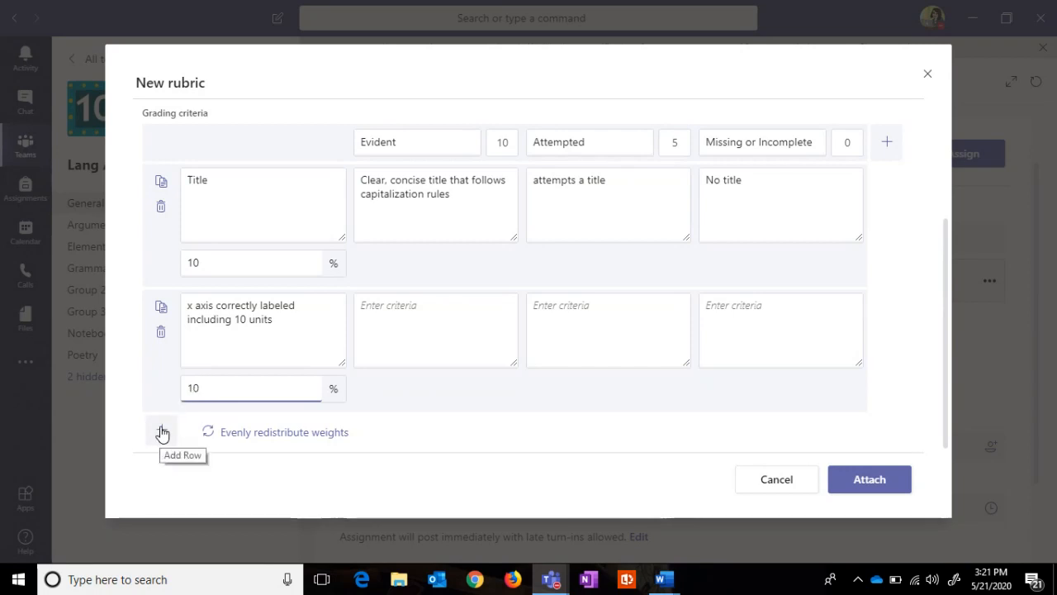
click(161, 309)
click(194, 433)
Step: Turn the copy into 'y axis correctly labeled including 10 units' at 10% and duplicate it
text(y axis correctly labeled)
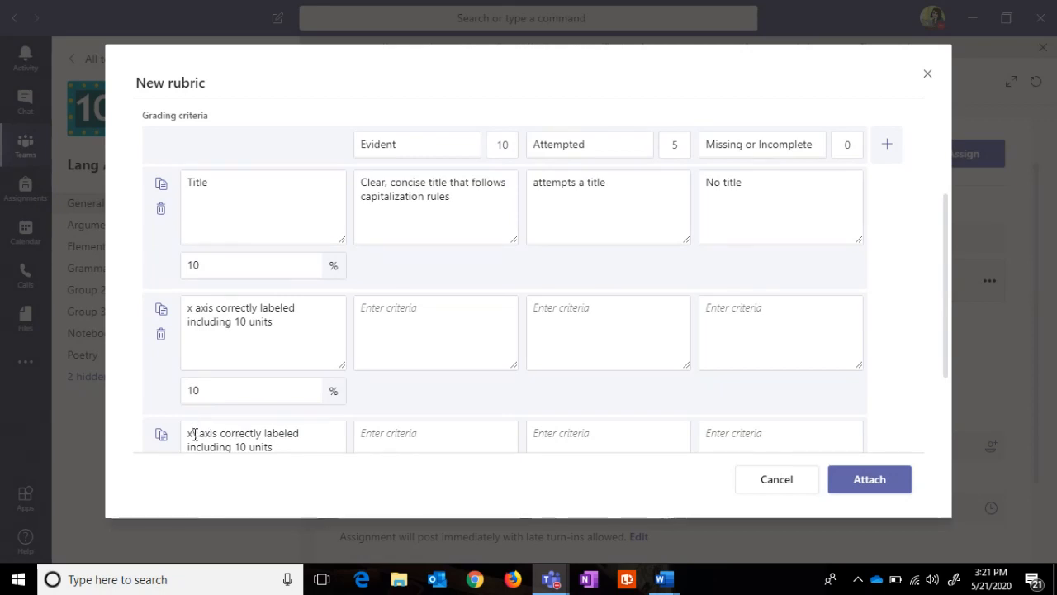
key(BackSpace)
key(BackSpace)
text(y)
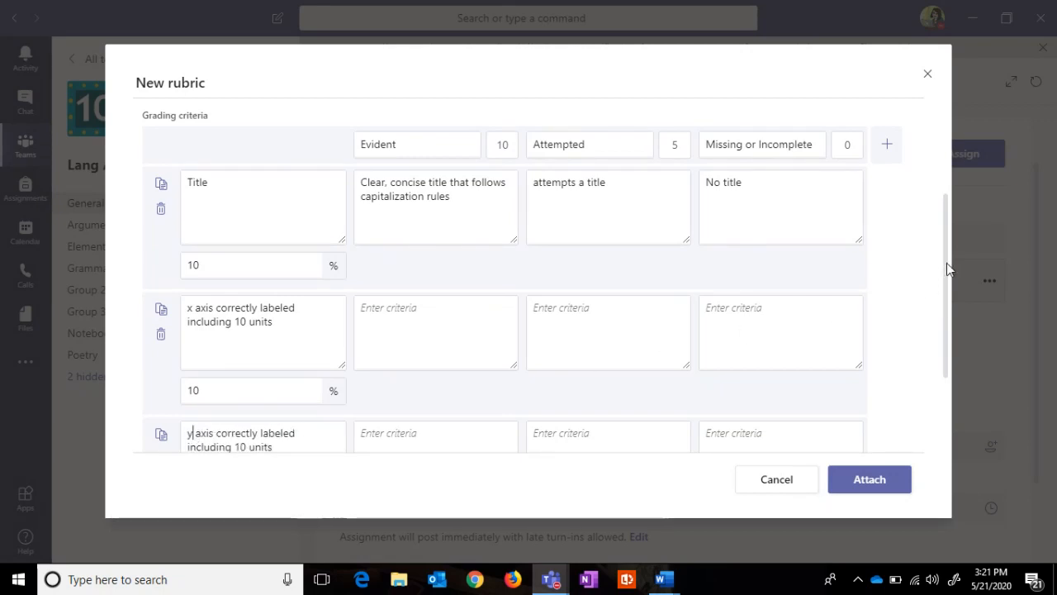
scroll(946, 289, down, 1)
scroll(941, 314, down, 1)
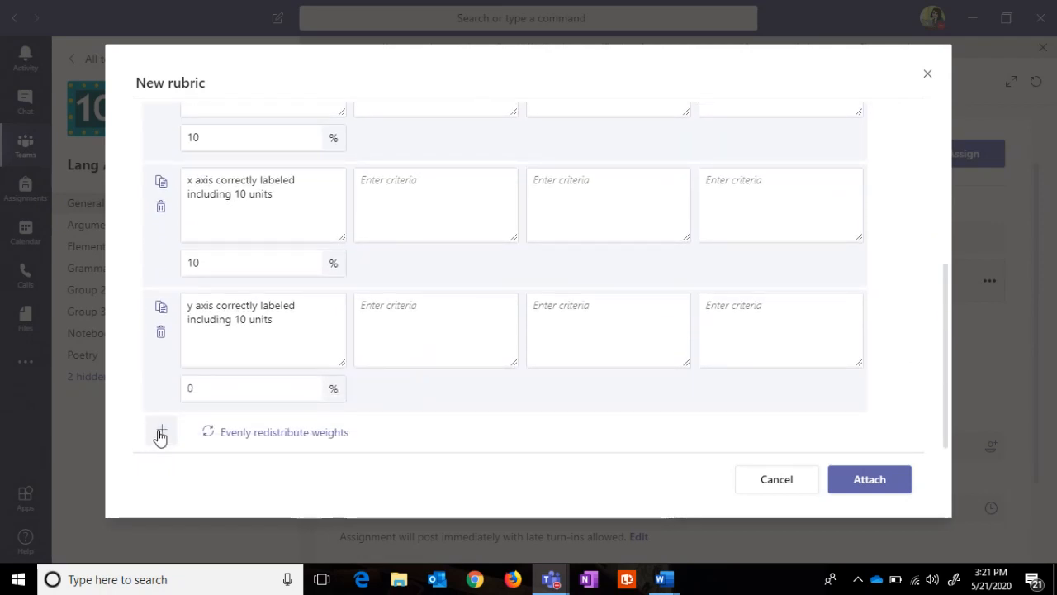
click(209, 393)
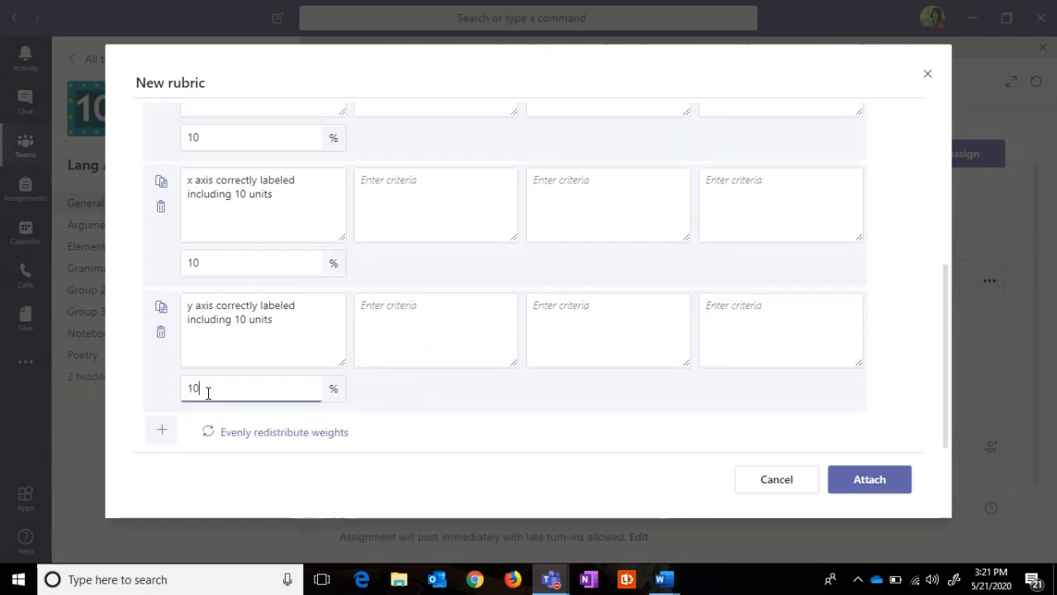
click(161, 307)
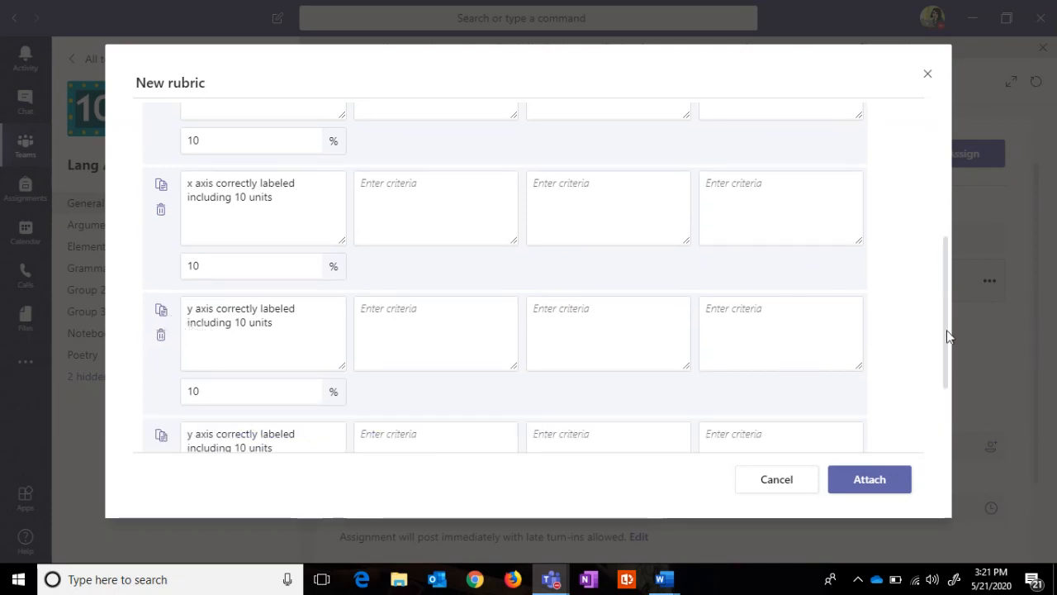
drag(946, 336, 947, 407)
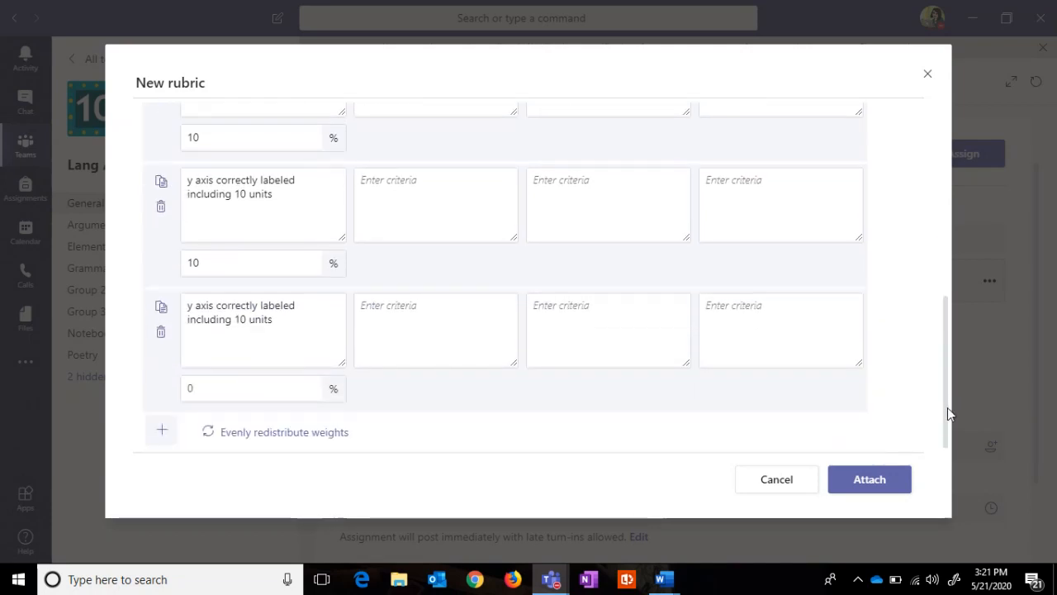
Step: Rewrite the copy as 'x axis is subdivided into scale' at 15% and duplicate it
click(189, 307)
key(BackSpace)
text(x)
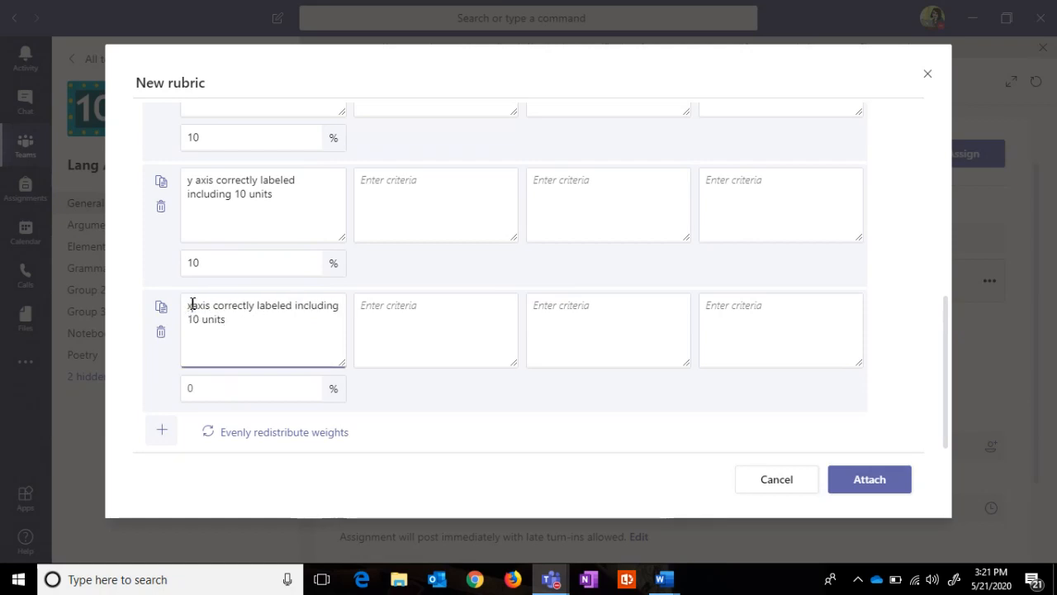
drag(276, 319, 221, 302)
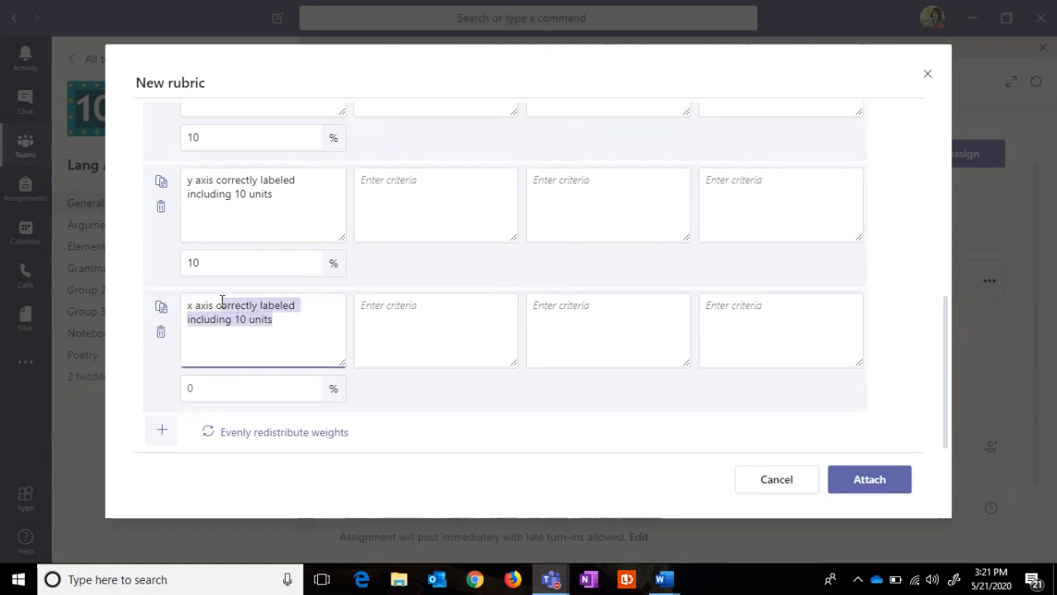
key(BackSpace)
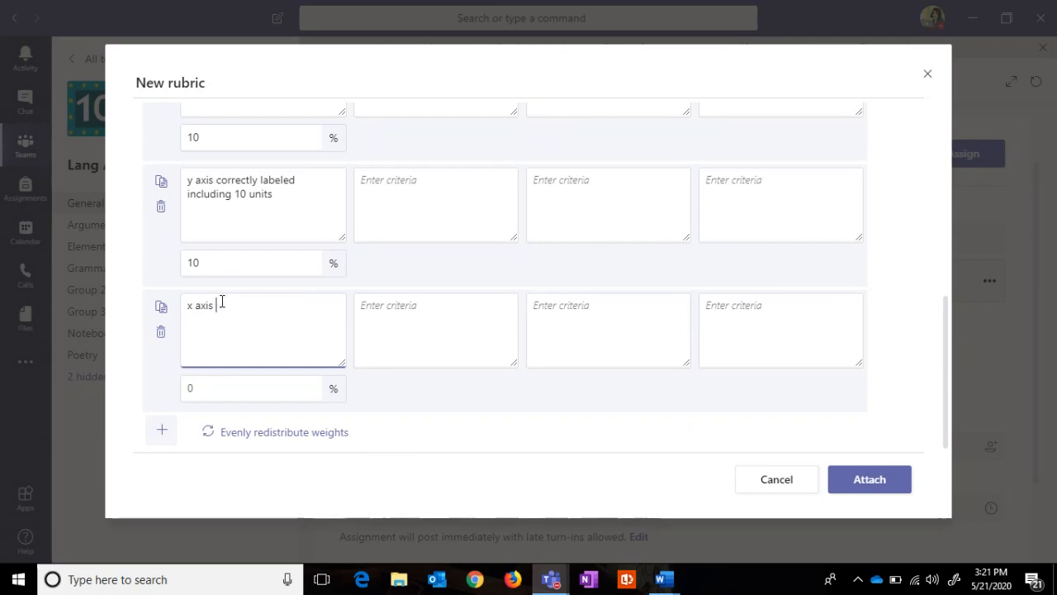
text(is subdived )
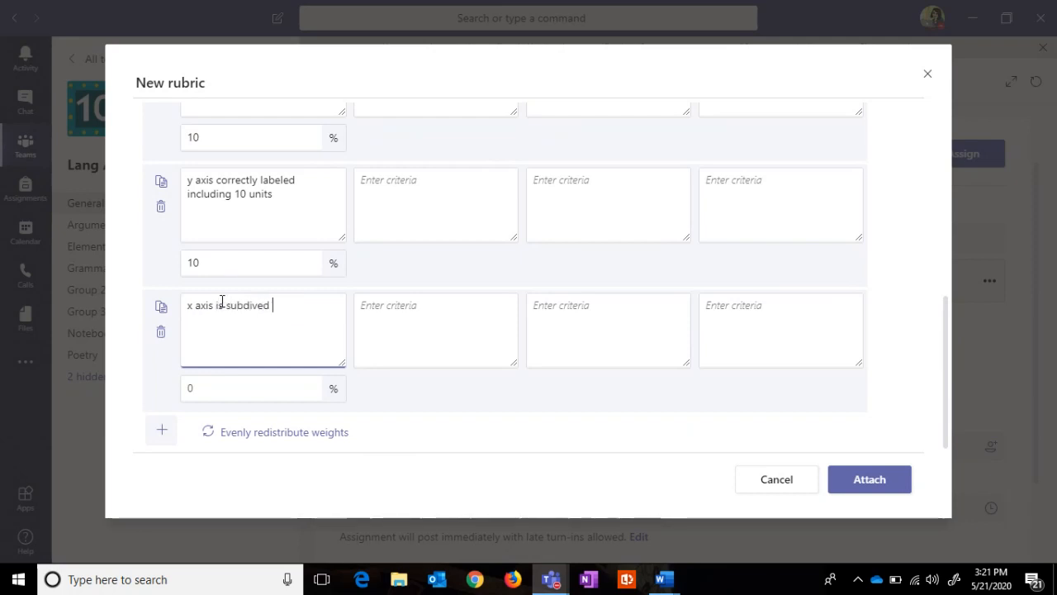
text(into scale)
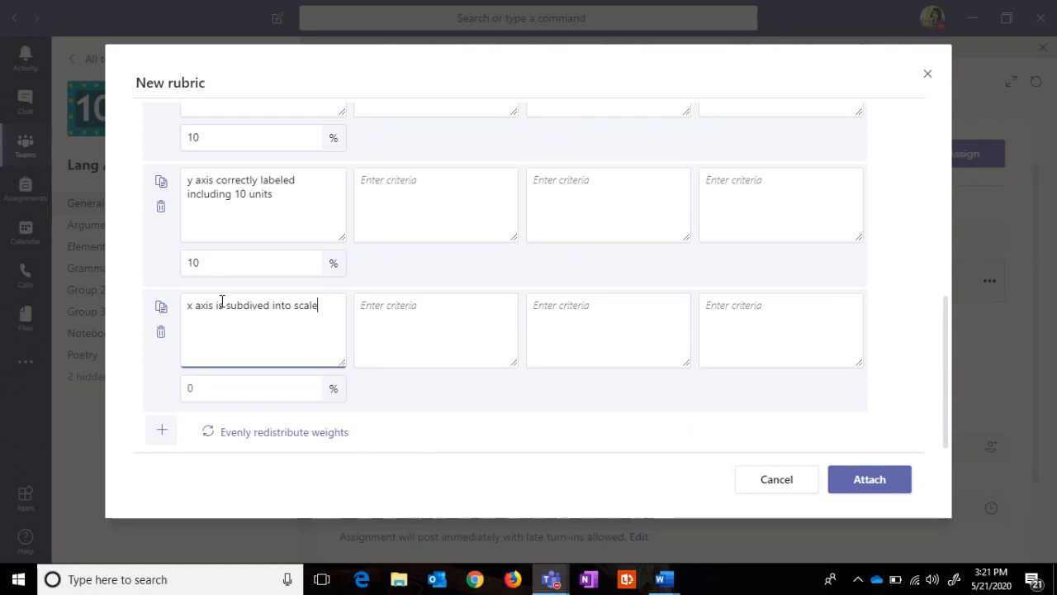
click(198, 384)
text(15)
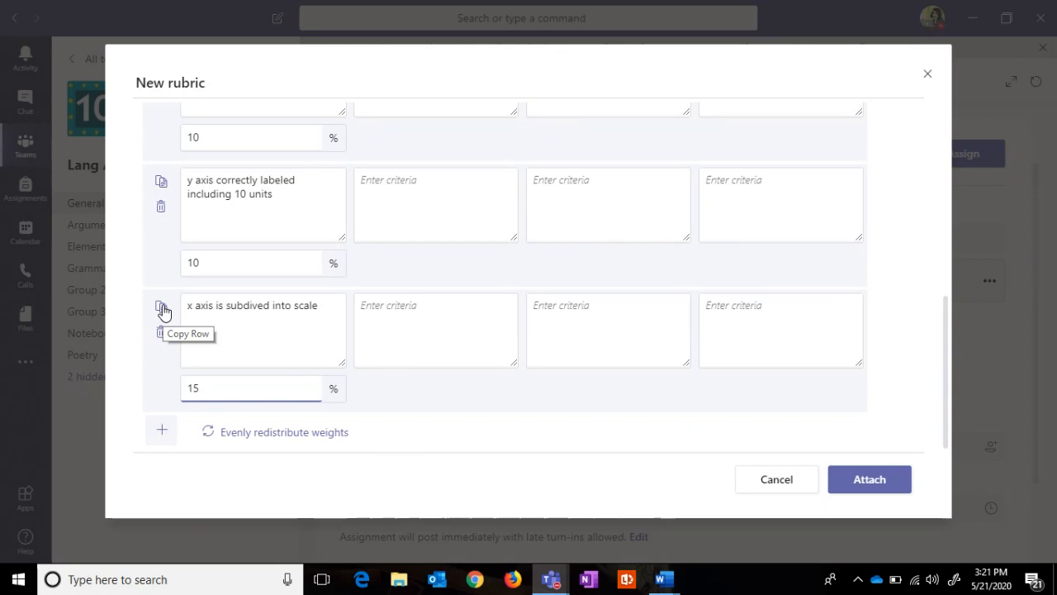
click(161, 308)
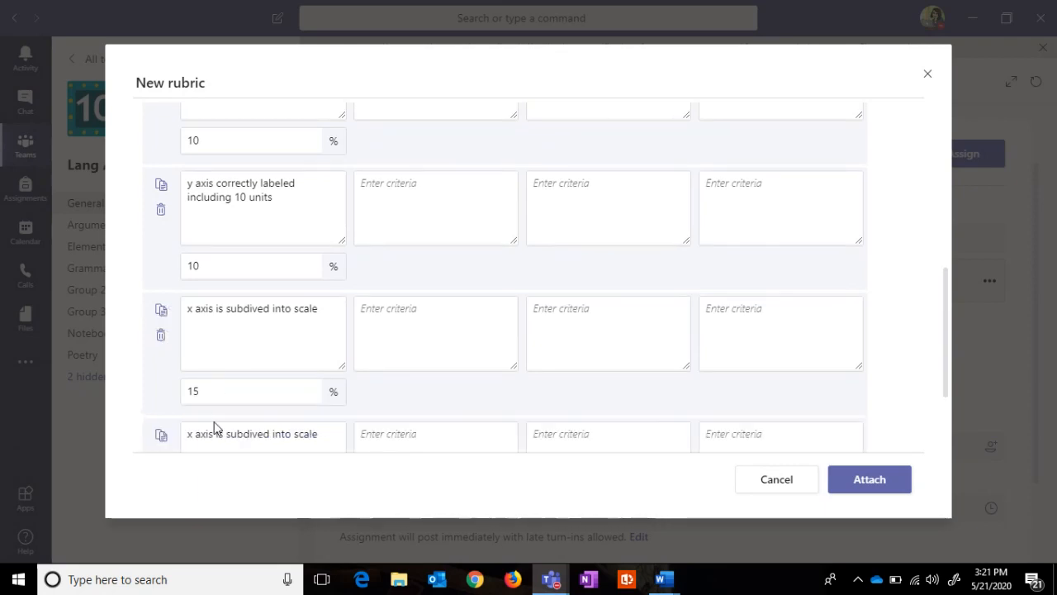
Step: Change the copy to 'y axis is subdivided into scale' at 15% and add an empty row
click(192, 434)
key(BackSpace)
text(y)
drag(948, 342, 937, 420)
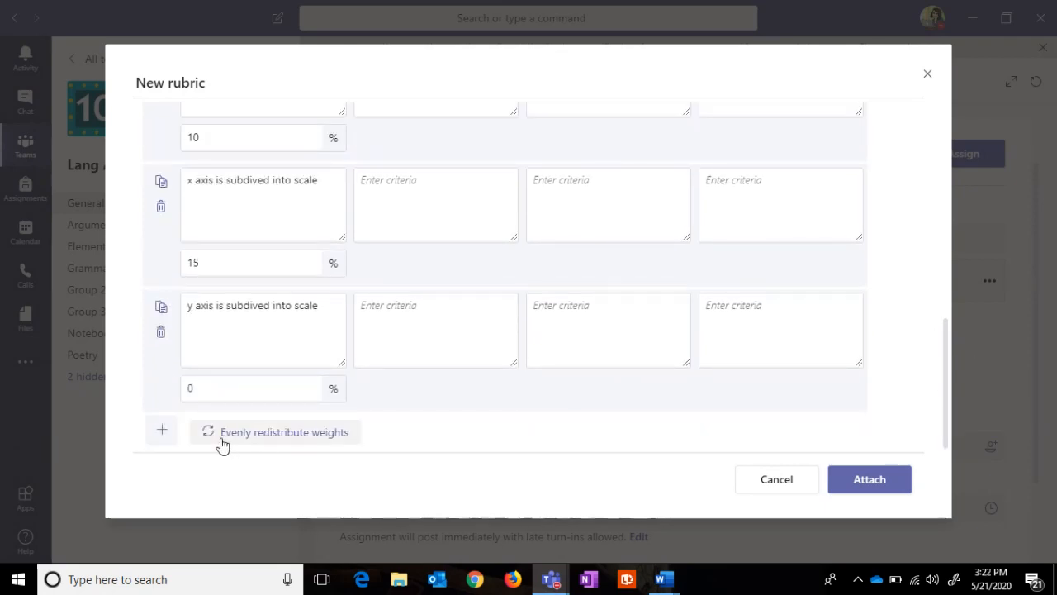
click(221, 389)
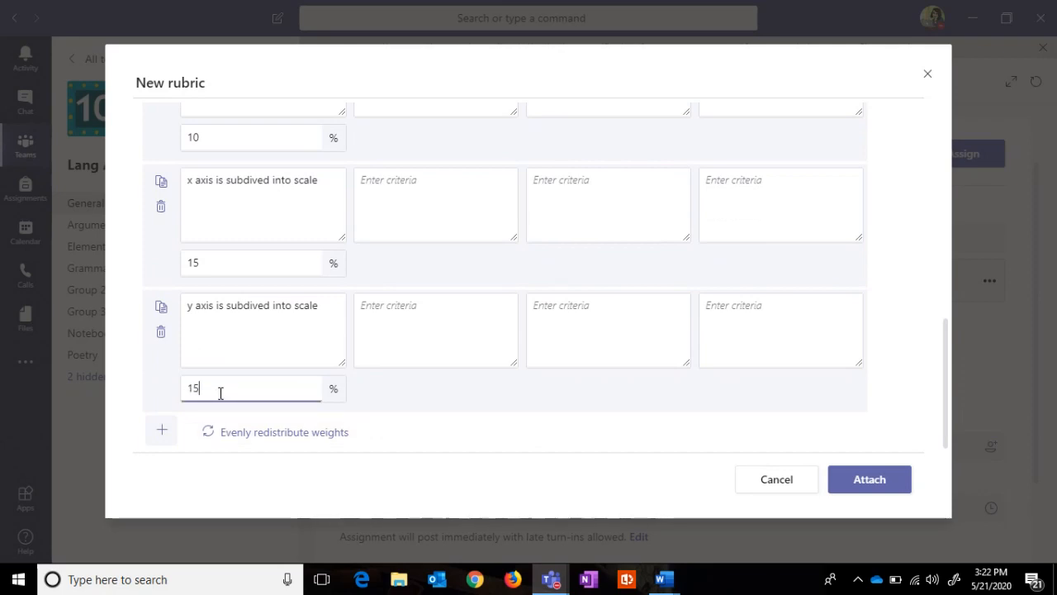
text(15)
click(162, 429)
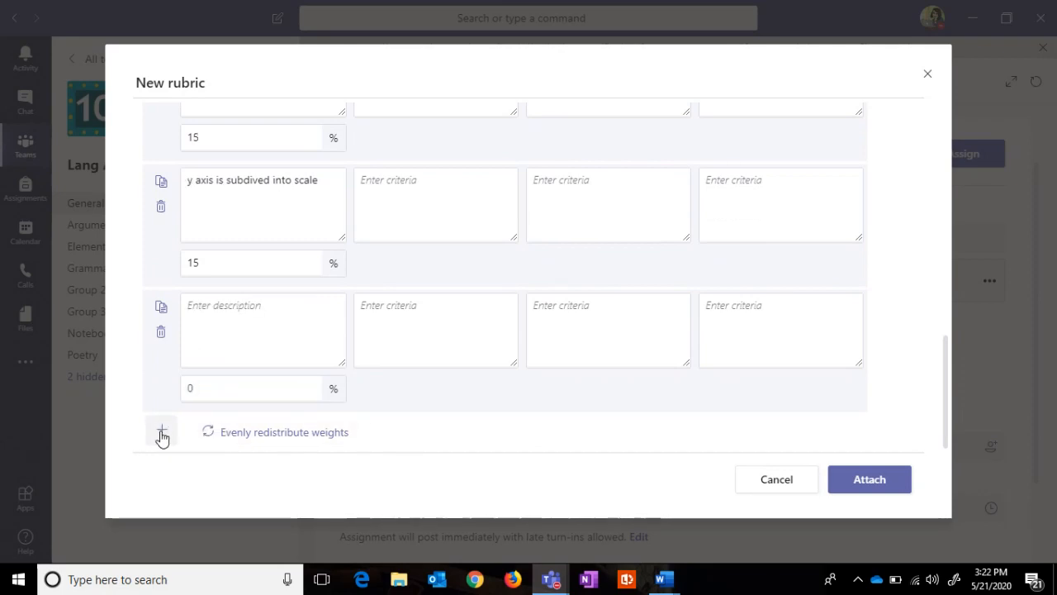
Step: Add the criterion 'Data pairs plotted correctly' weighted 15%
click(245, 325)
text(ata pairs po)
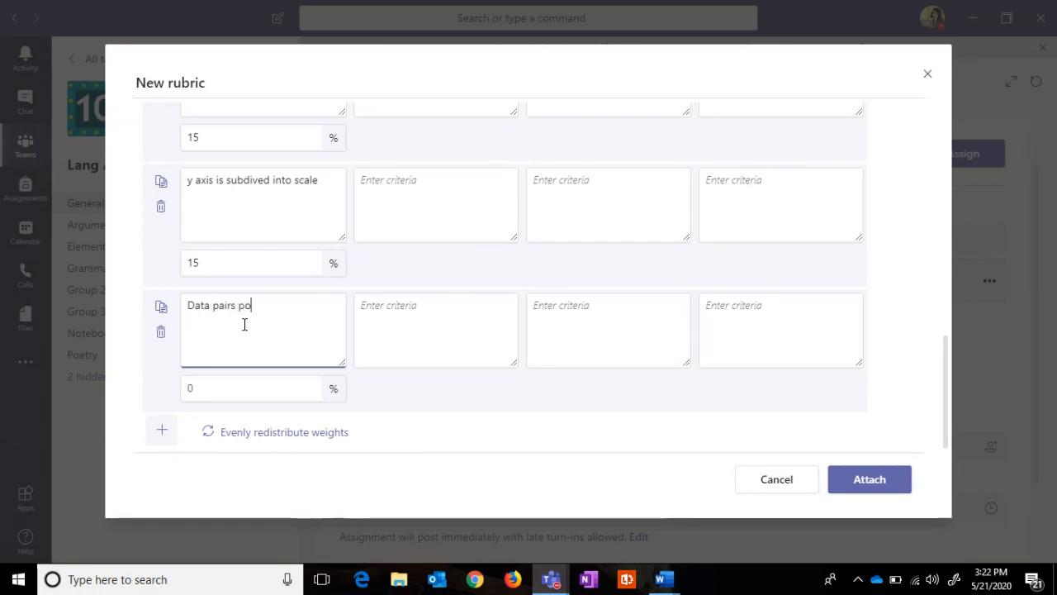
key(BackSpace)
text(lotted correctly)
click(215, 380)
text(15)
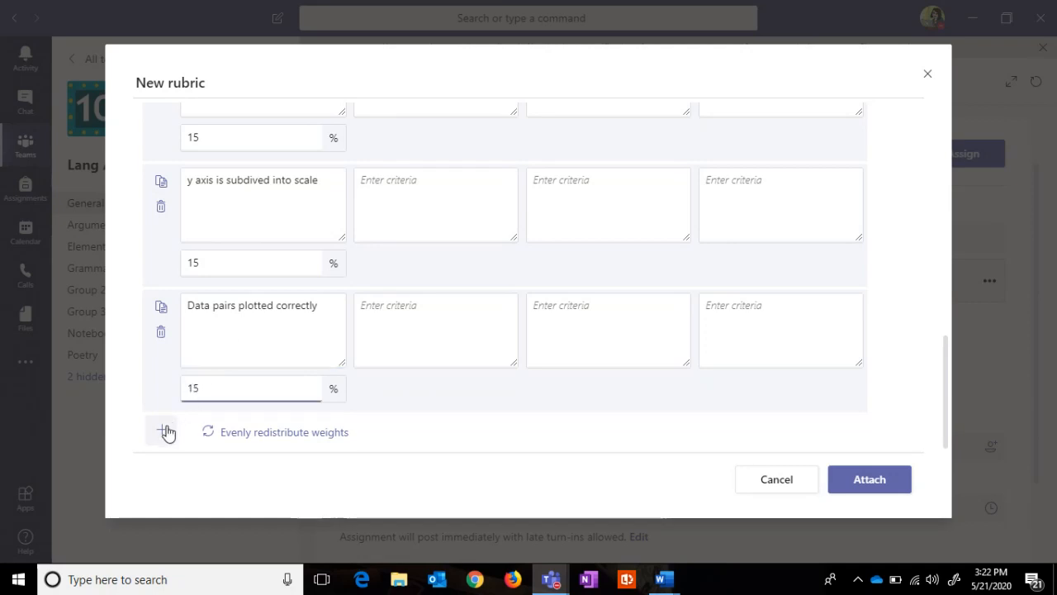
Step: Add the criterion 'Data trend is summarized with line of best fit' and duplicate it
click(165, 431)
click(213, 329)
text(D)
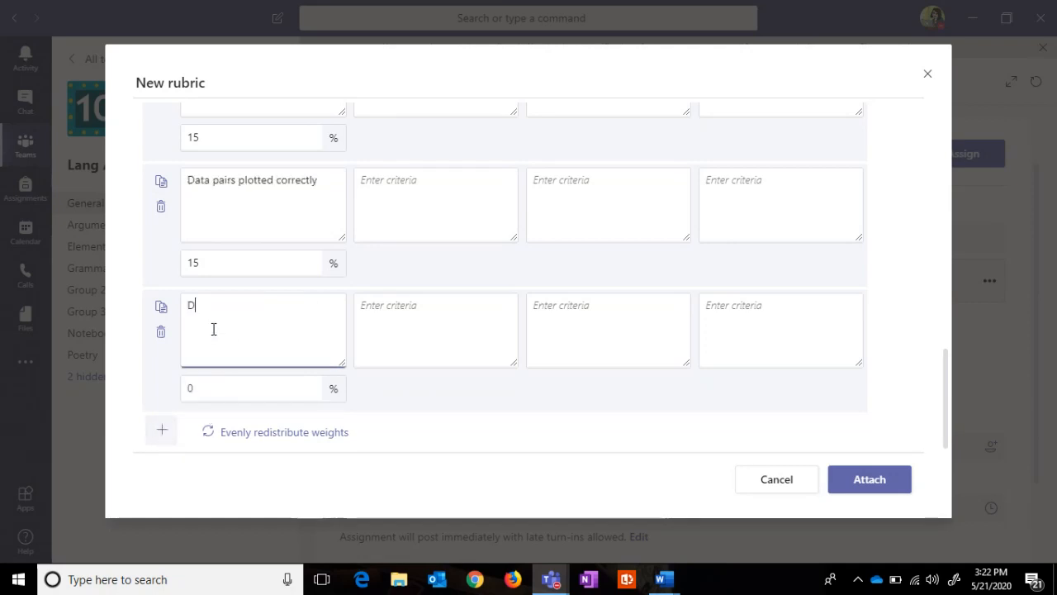
text(ata trend is sumam)
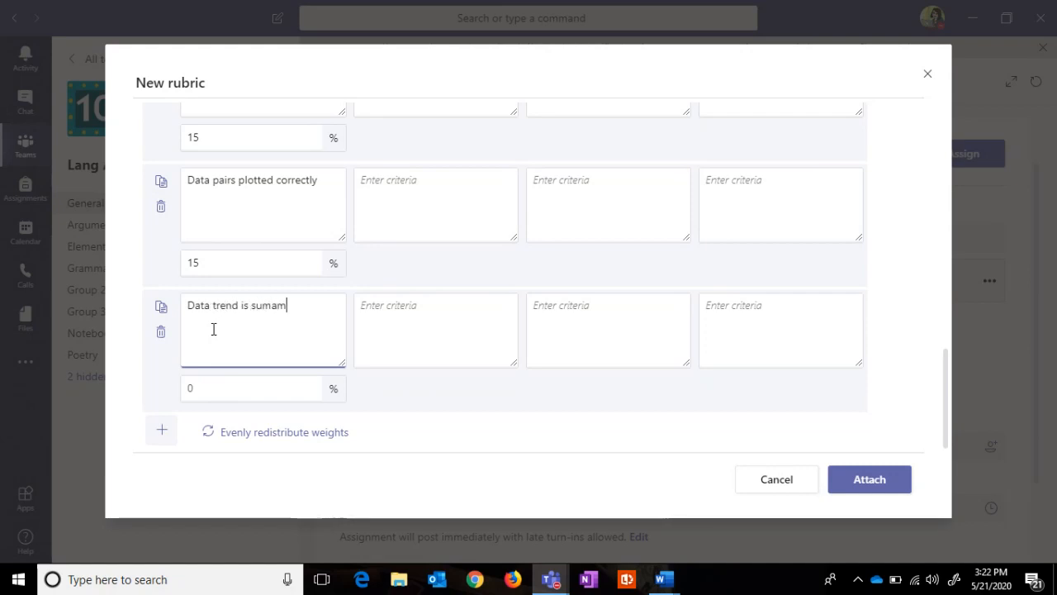
text(r)
key(BackSpace)
key(BackSpace)
key(BackSpace)
text(marized by)
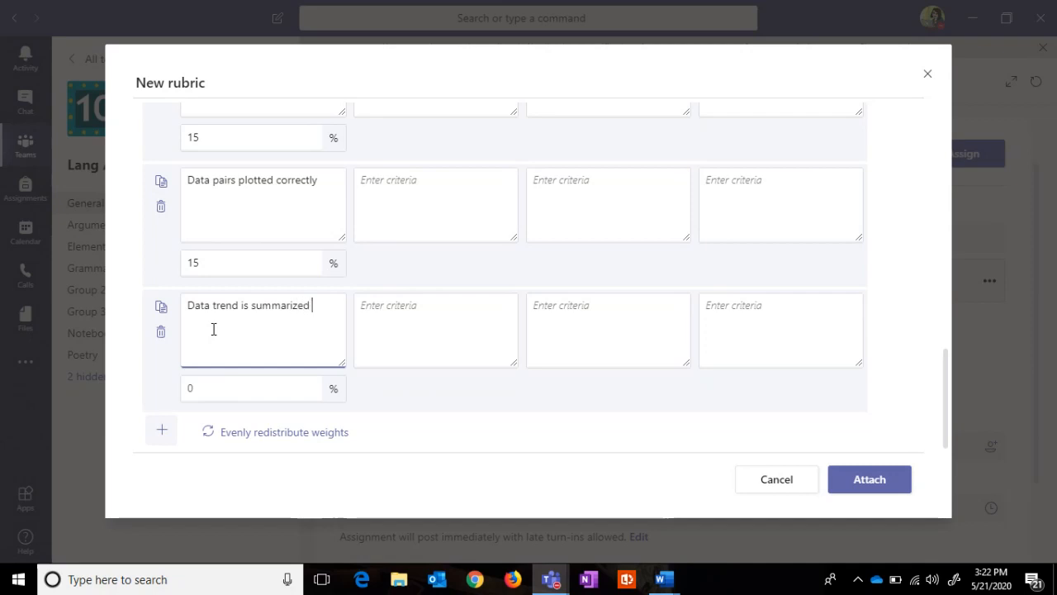
key(BackSpace)
key(BackSpace)
key(BackSpace)
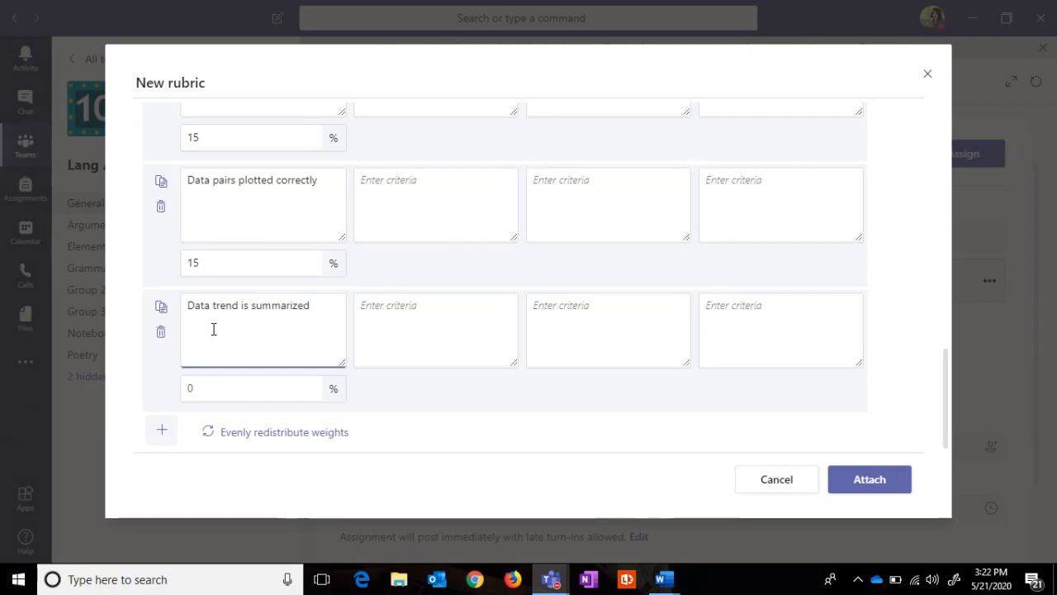
text(with line of best)
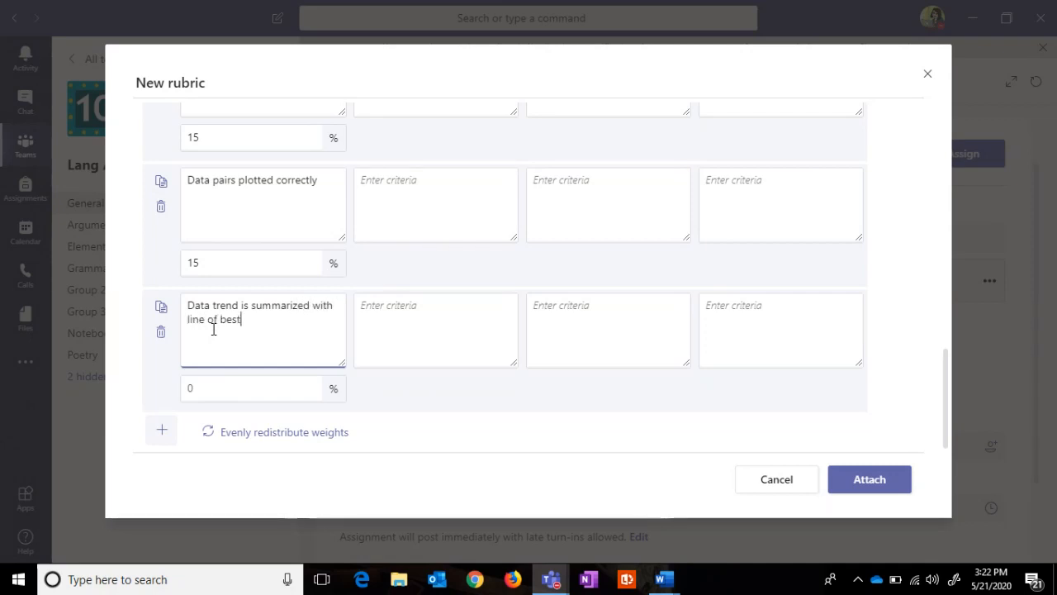
text( fit)
click(161, 308)
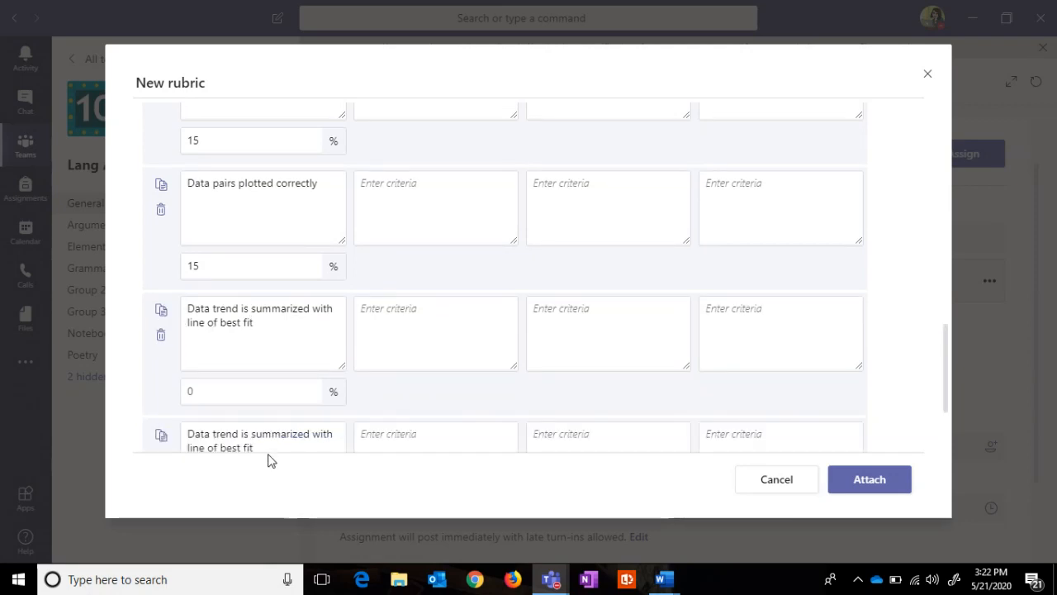
Step: Reword the copy to 'Data is summarized in sentence form' at 15%, line-of-best-fit at 10%
drag(944, 346, 939, 383)
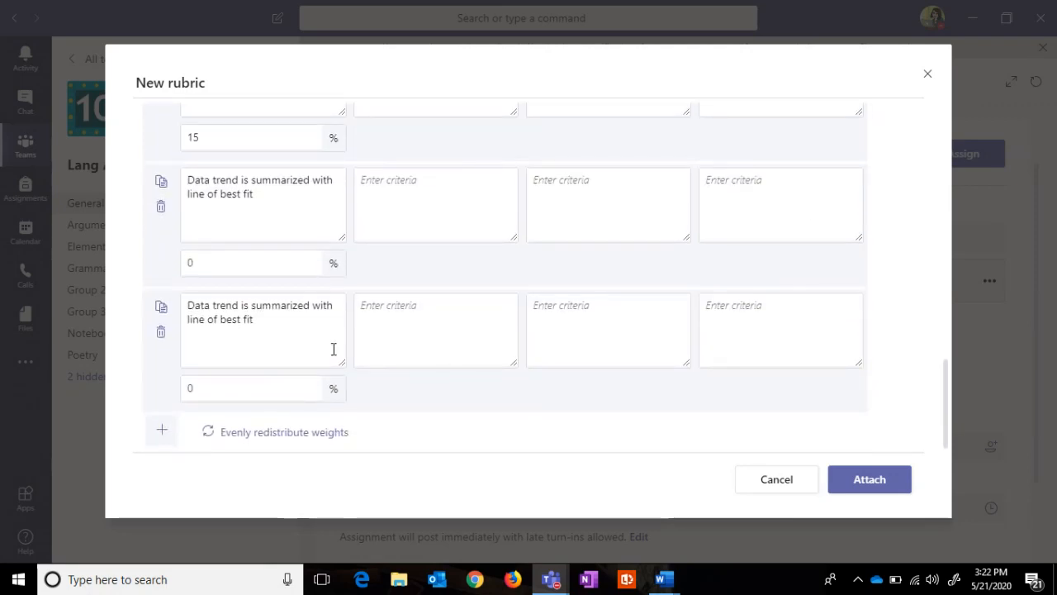
click(278, 321)
drag(278, 321, 249, 306)
key(BackSpace)
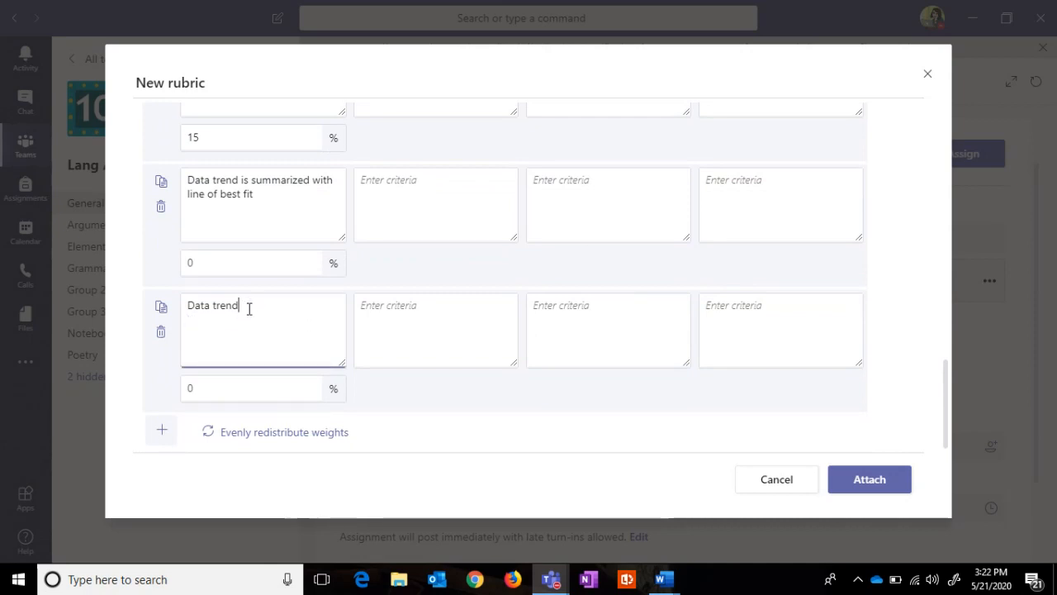
key(BackSpace)
key(BackSpace)
key(BackSpace)
key(BackSpace)
key(BackSpace)
key(BackSpace)
text(is summarized )
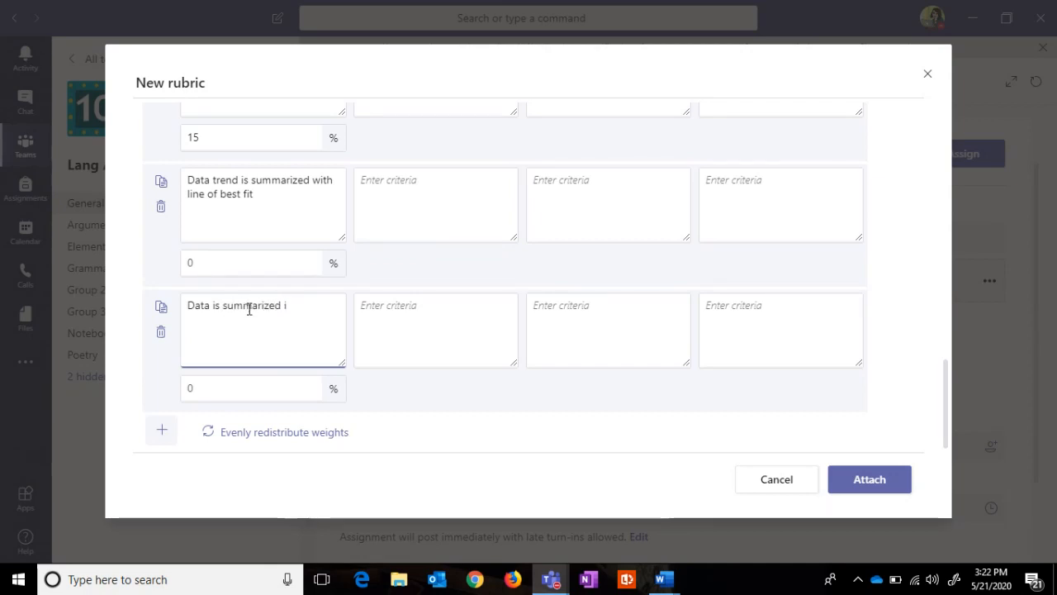
text(in sentenc)
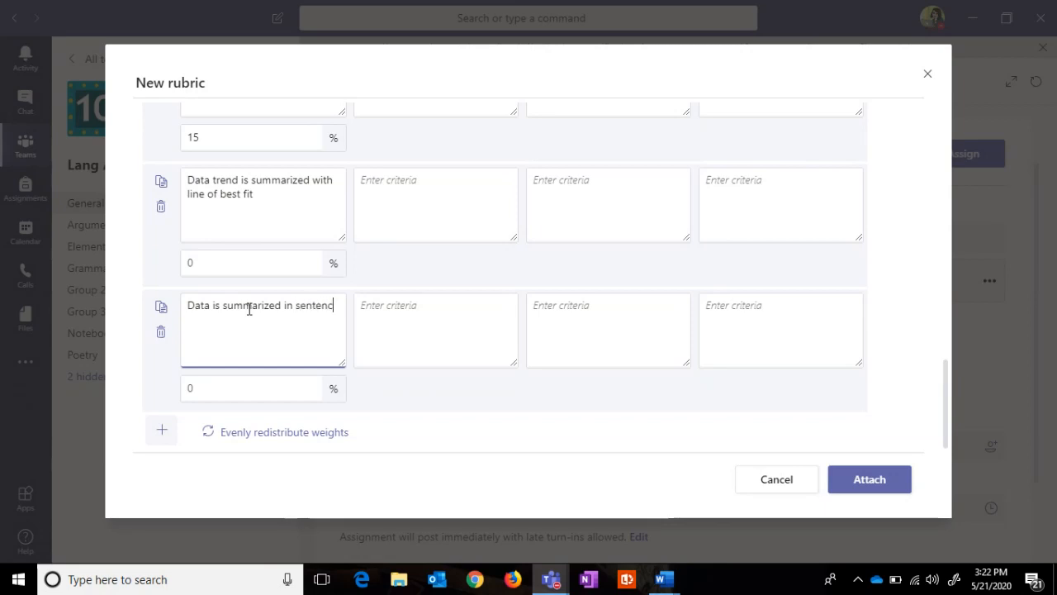
text(e form)
click(209, 259)
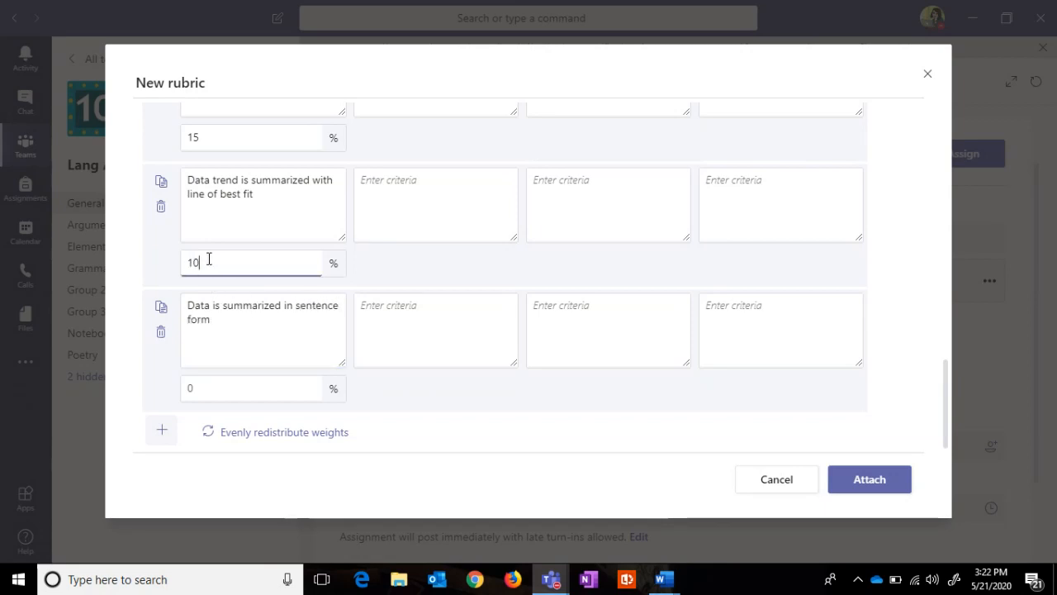
click(199, 393)
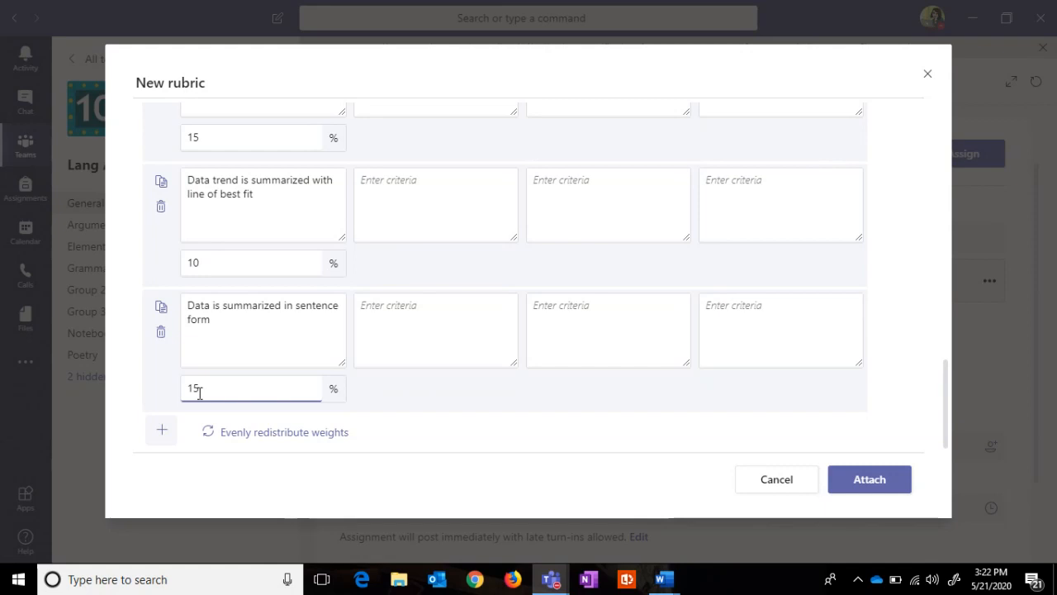
drag(943, 391, 906, 324)
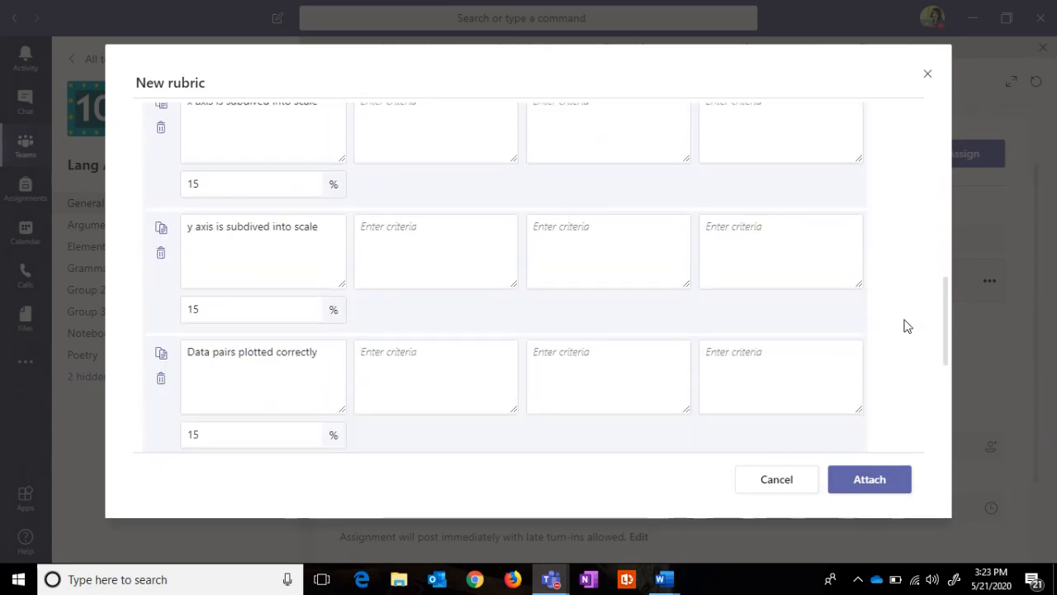
Step: Review the Line Graph Rubric and attach it to the Muscle Fatigue Graph assignment
scroll(907, 324, down, 5)
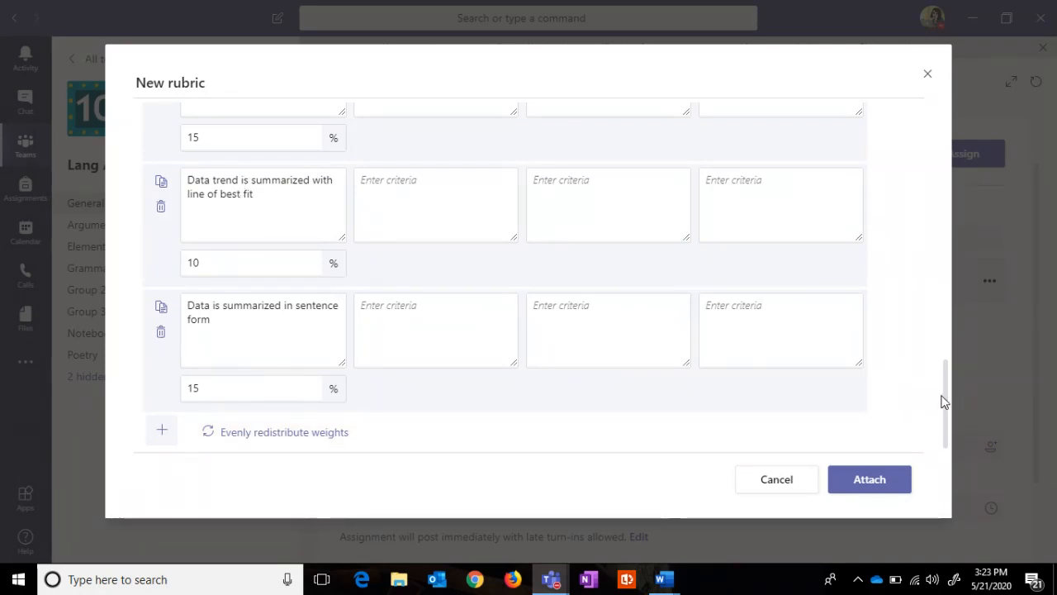
drag(946, 398, 947, 393)
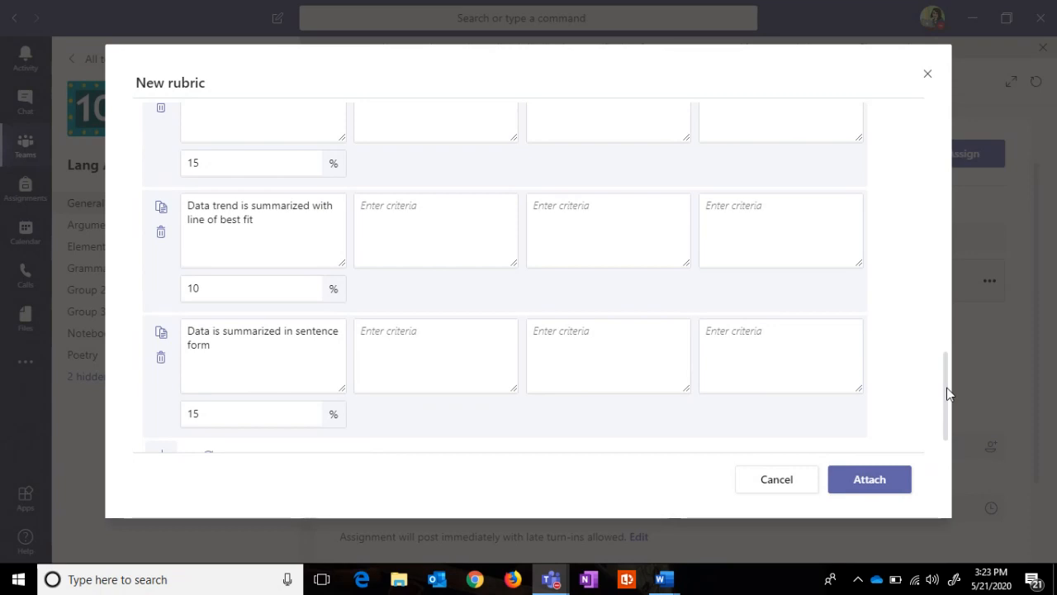
drag(947, 393, 867, 414)
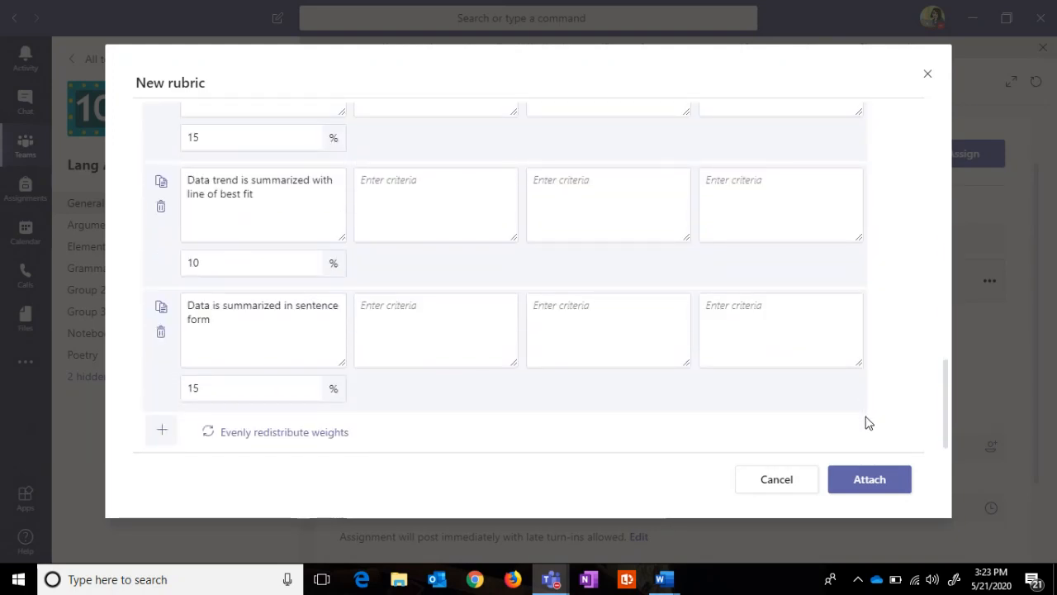
click(873, 487)
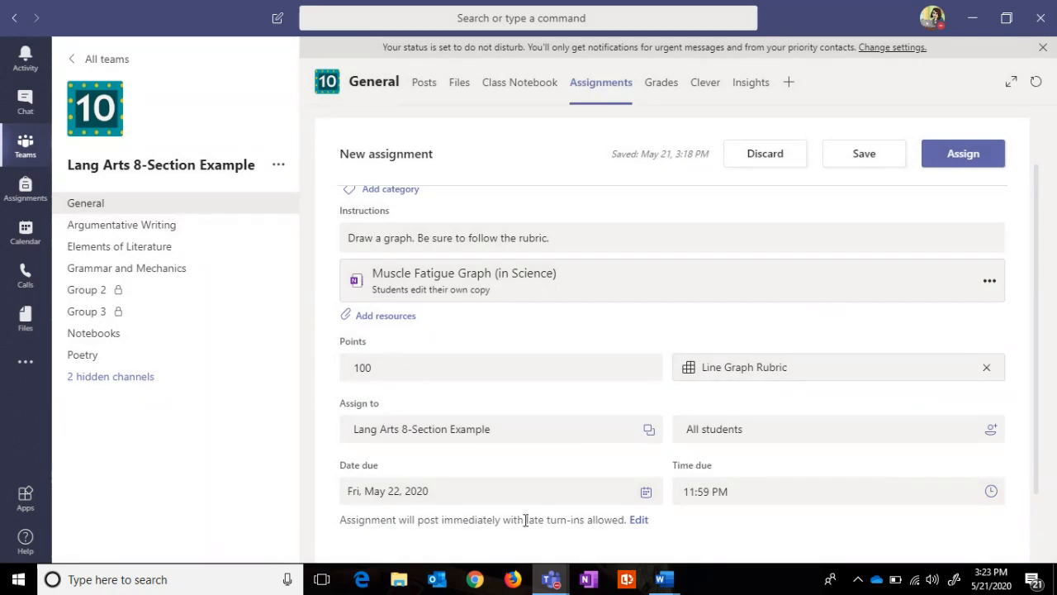
Step: Allow late turn-ins until a close date of May 29, 2020
click(640, 522)
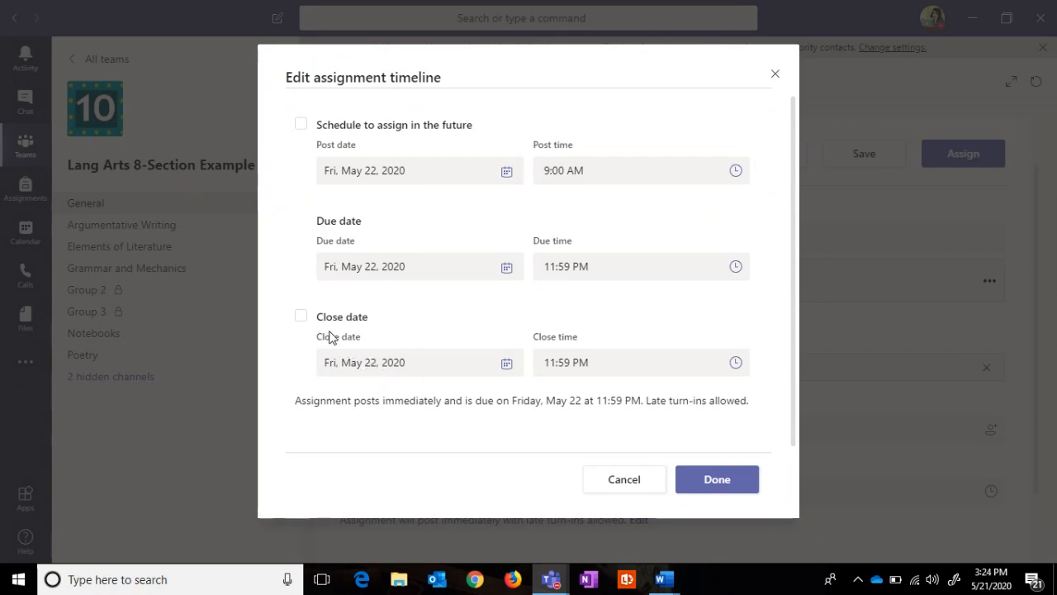
click(500, 368)
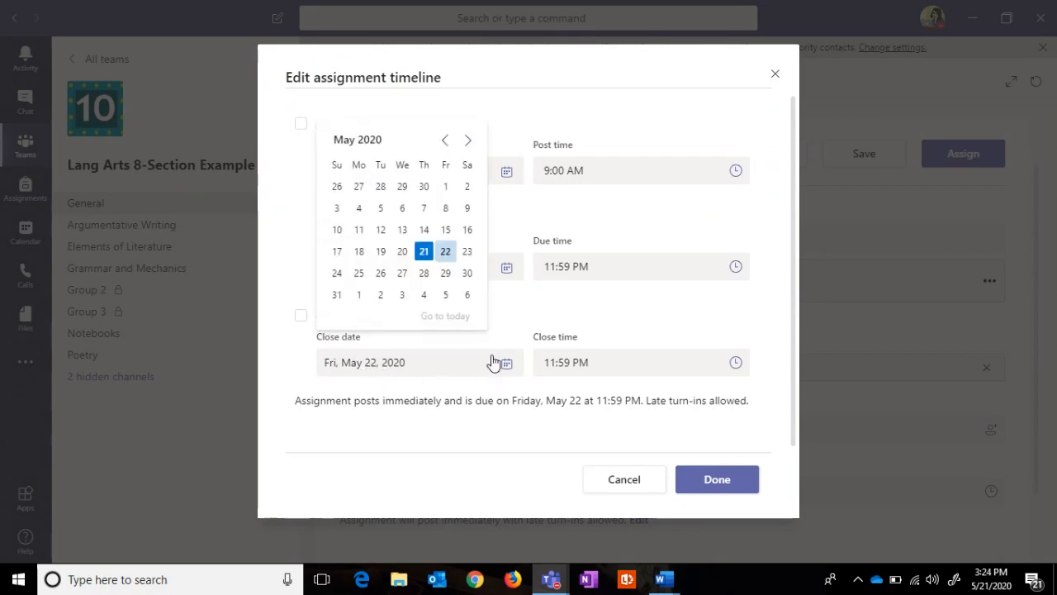
click(446, 273)
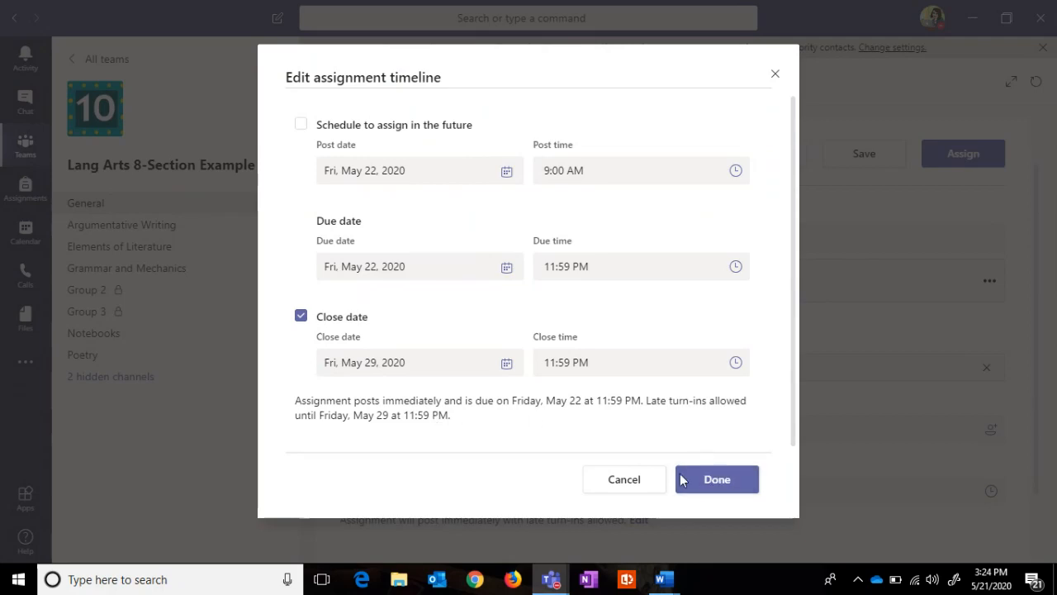
click(717, 481)
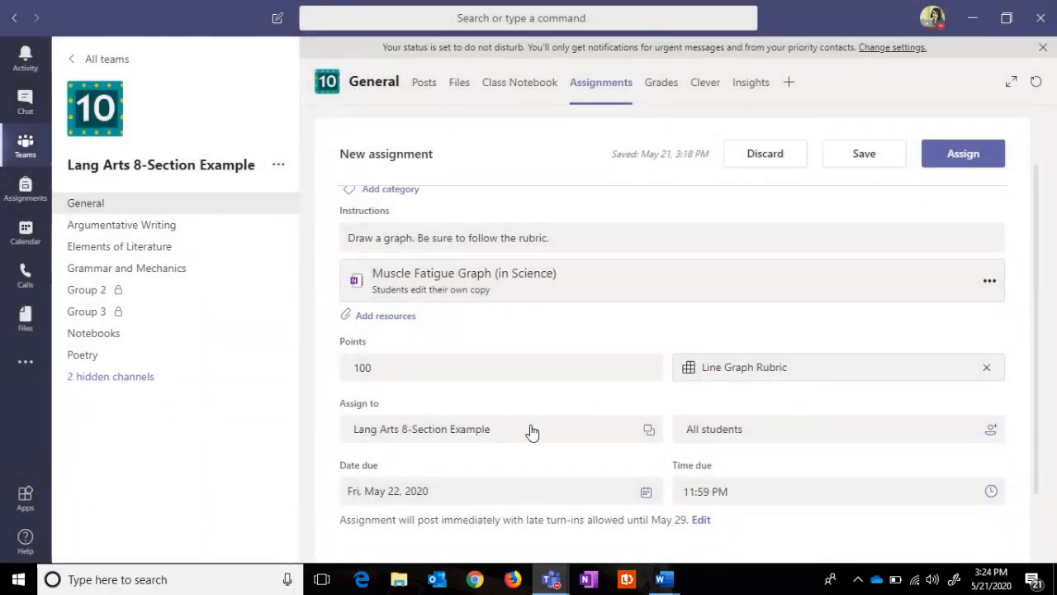
click(646, 436)
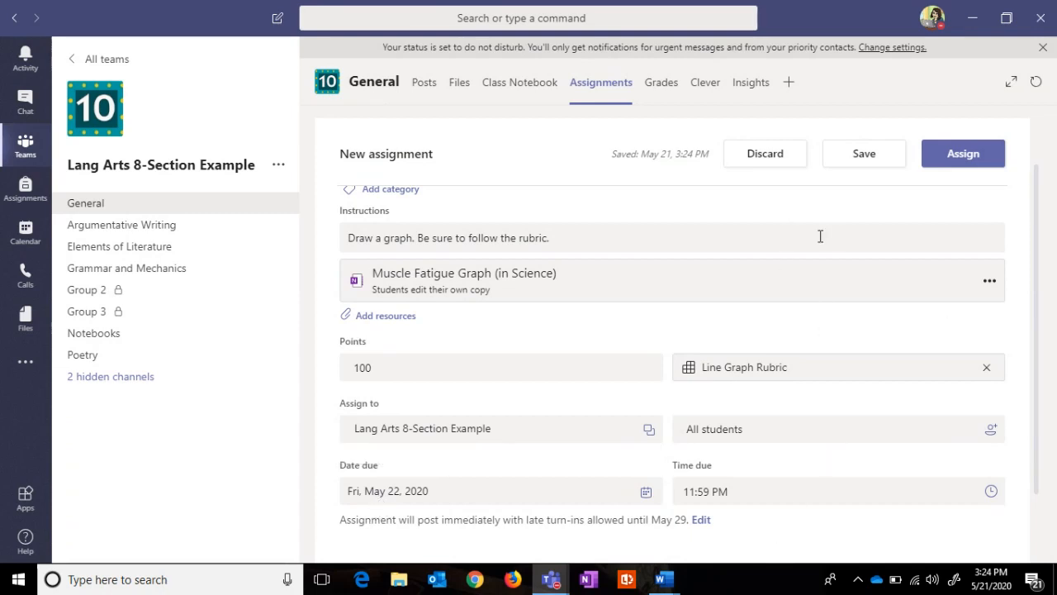
Step: Assign the Muscle Fatigue Graph assignment, then open it from the Assigned list
click(986, 159)
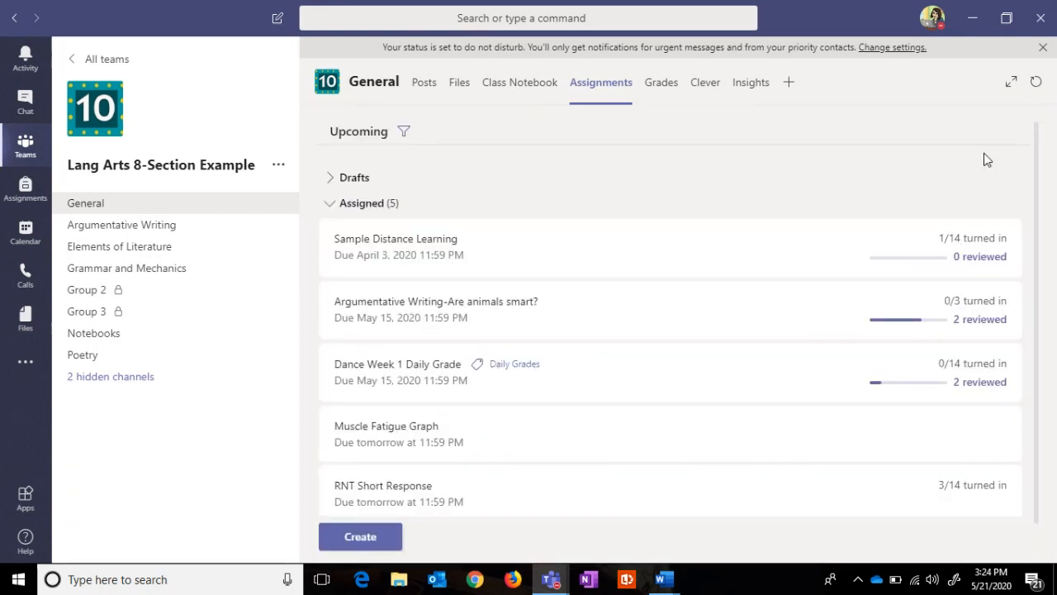
click(391, 439)
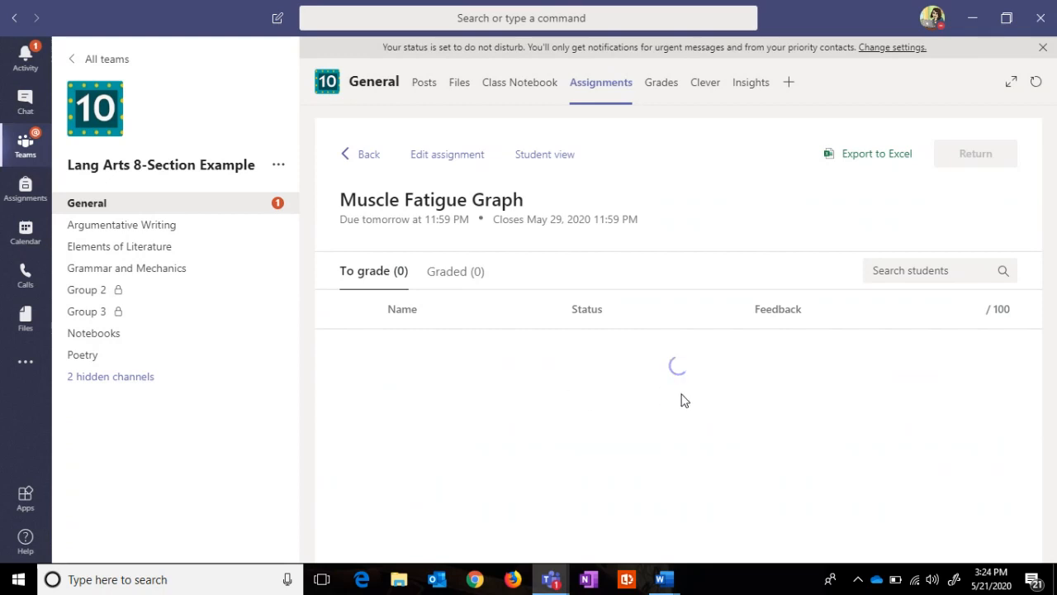
Step: Preview Muscle Fatigue Graph in student view, check the Line Graph Rubric, then open the student work in Teams
click(545, 155)
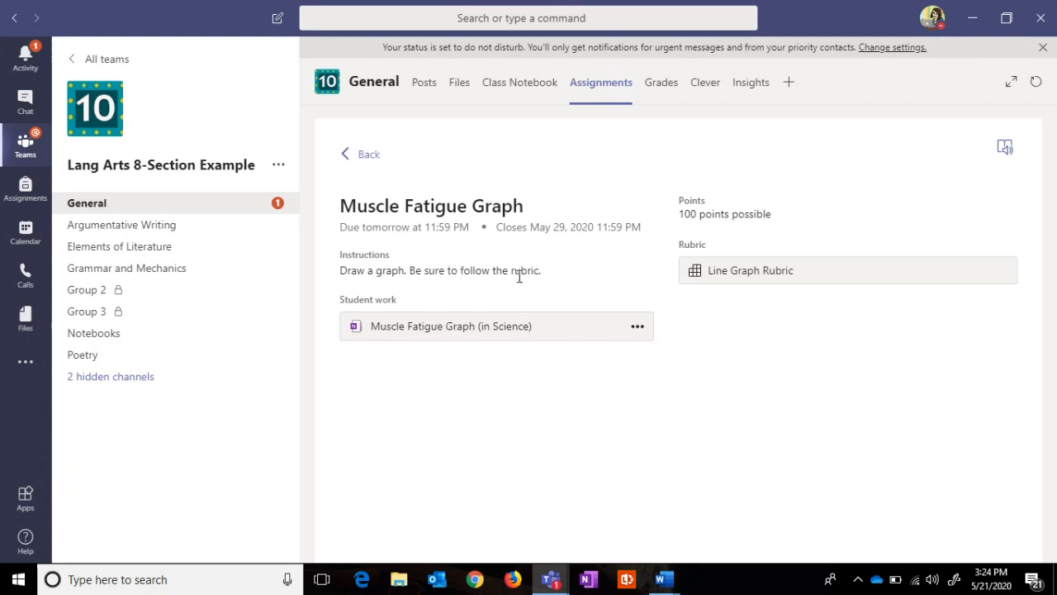
click(787, 282)
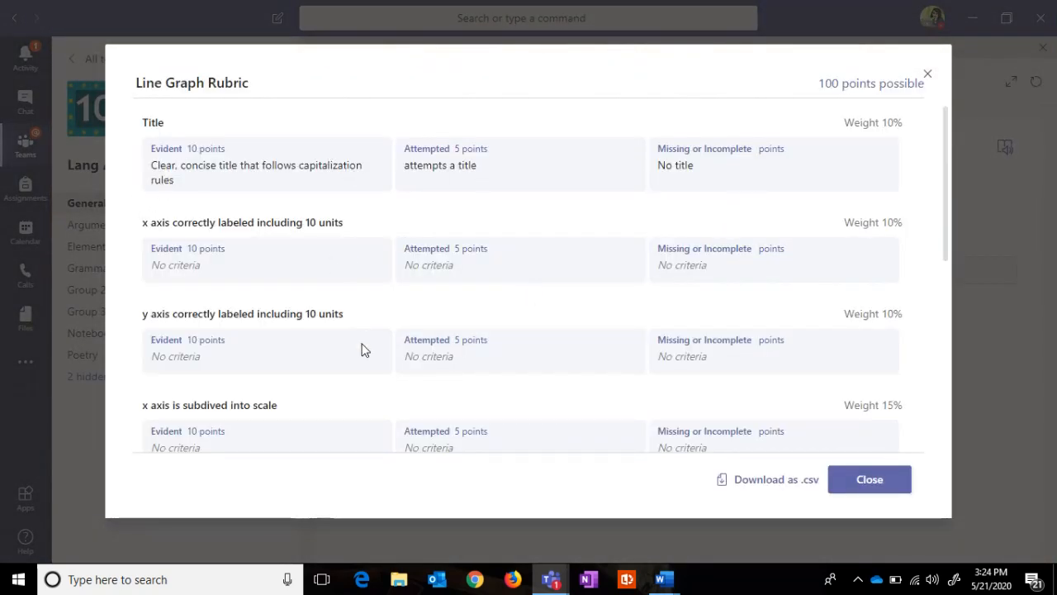
click(925, 76)
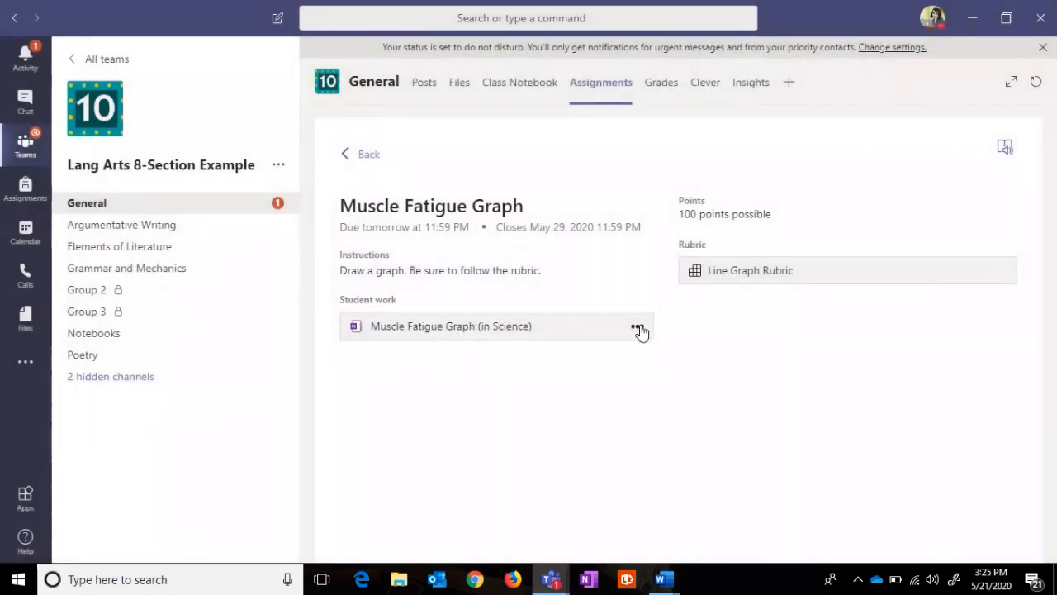
click(639, 329)
click(456, 331)
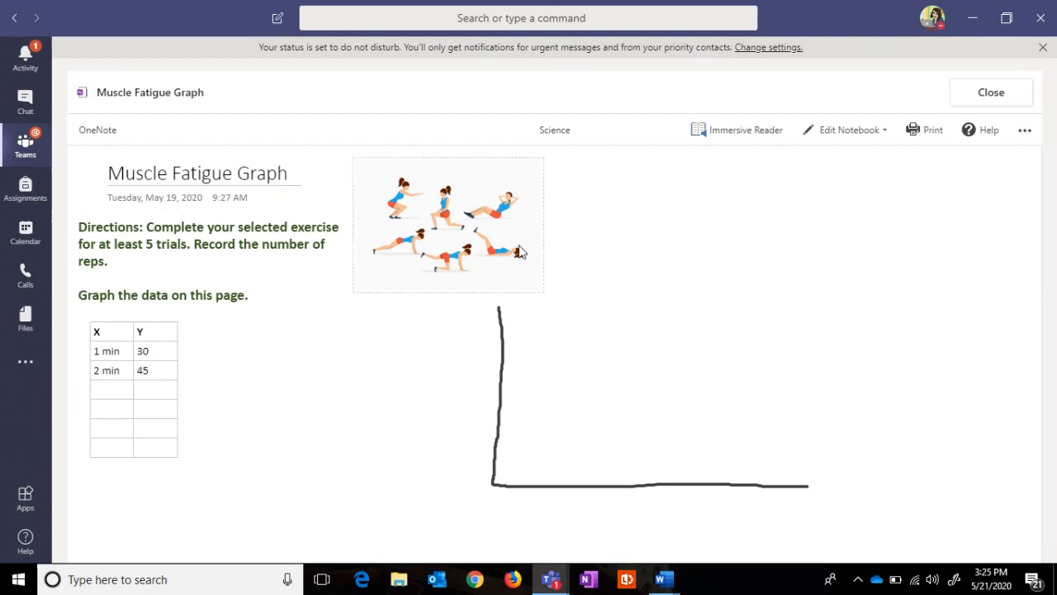
Step: Close the Muscle Fatigue Graph OneNote page to get back to the student view
click(991, 93)
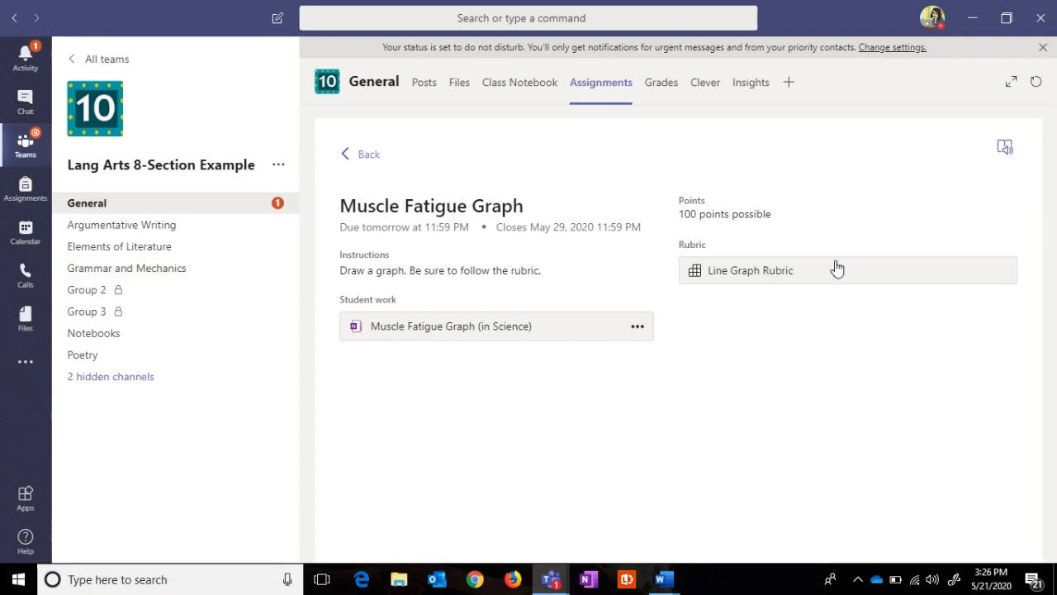
Step: Return to the assignments list and start a new assignment
click(357, 160)
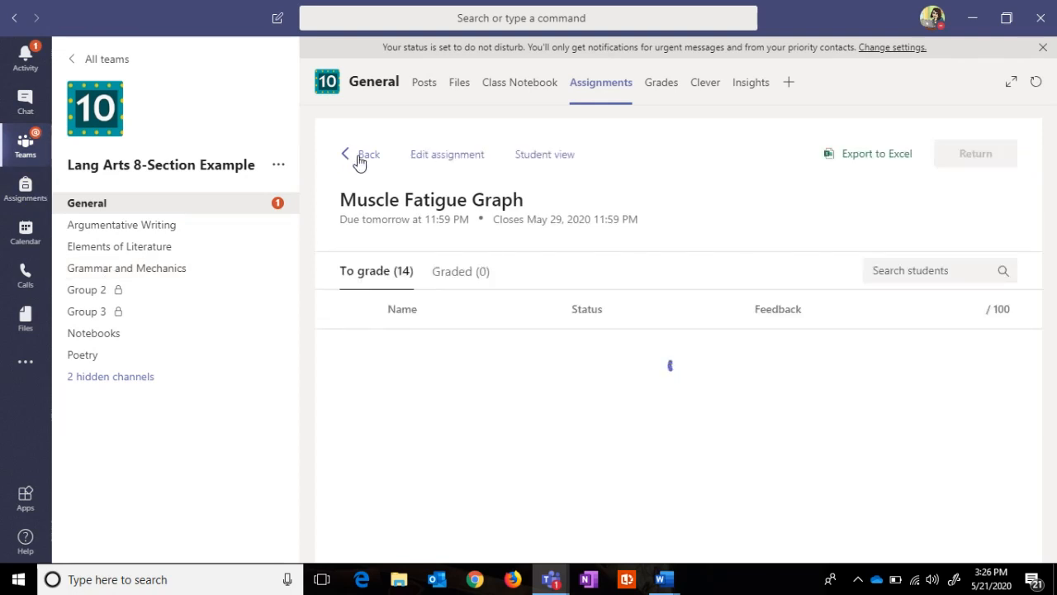
click(359, 160)
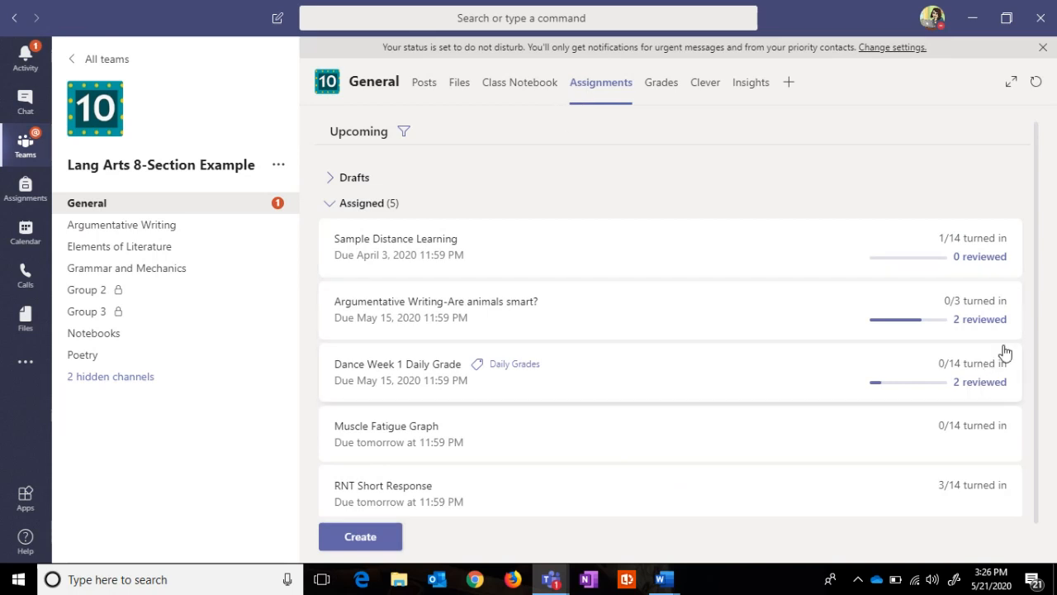
scroll(1040, 378, down, 2)
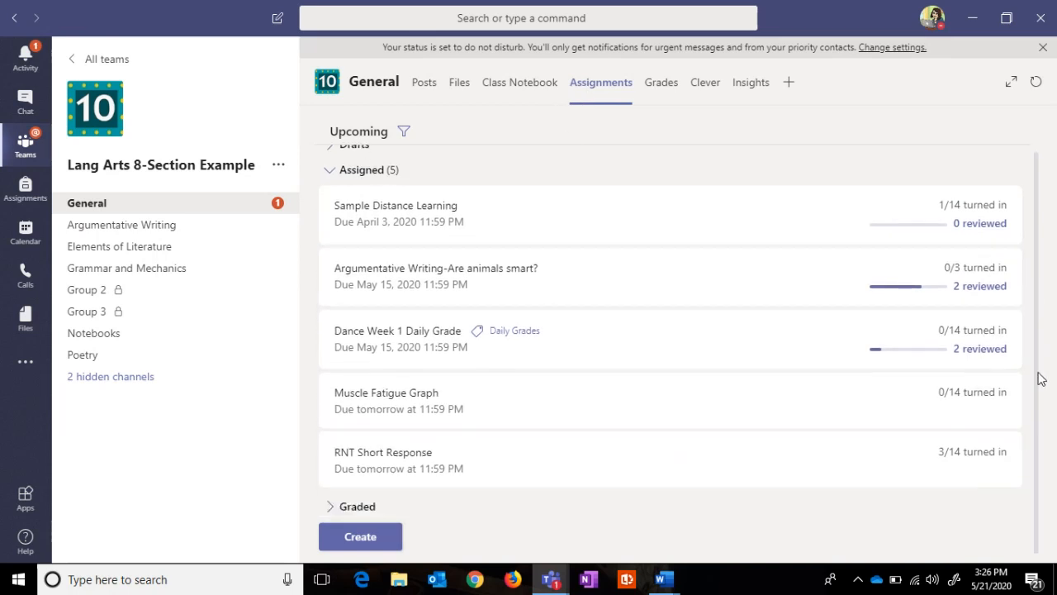
click(378, 538)
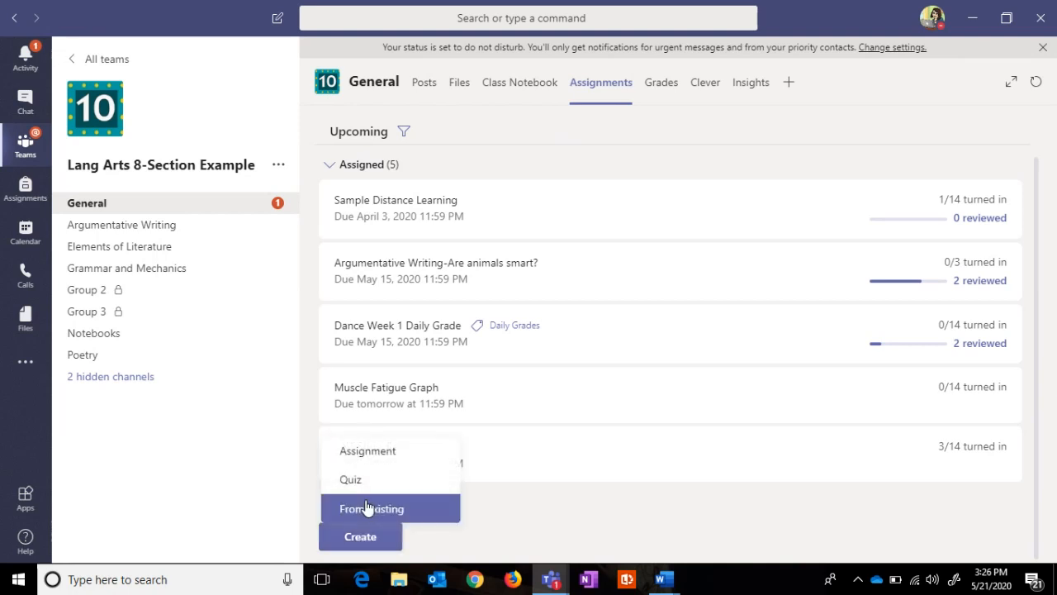
click(377, 455)
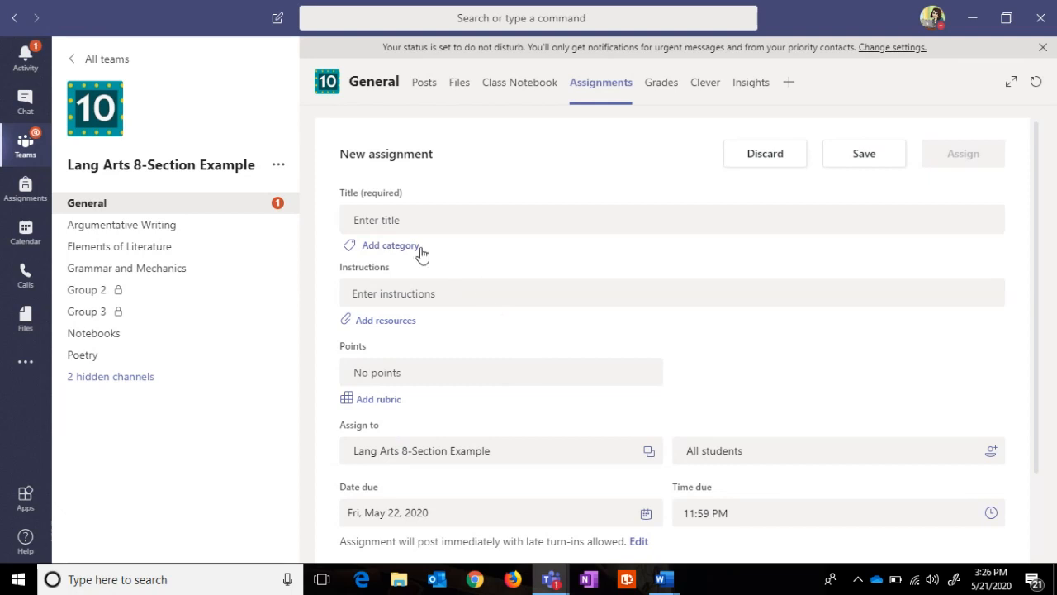
Step: Title the new assignment 'Racecar Graph'
click(388, 228)
text(L)
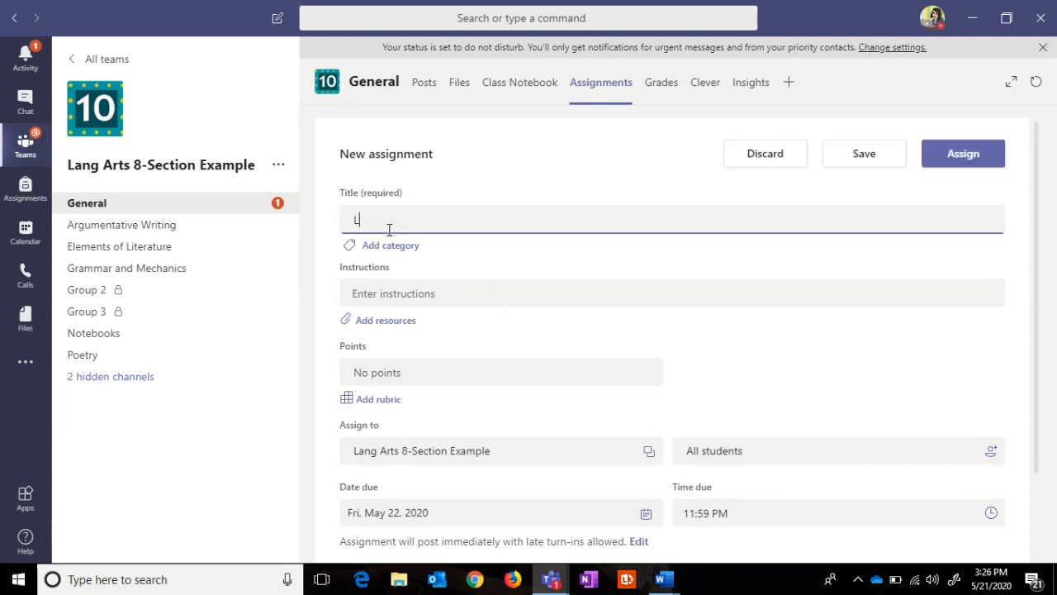
key(BackSpace)
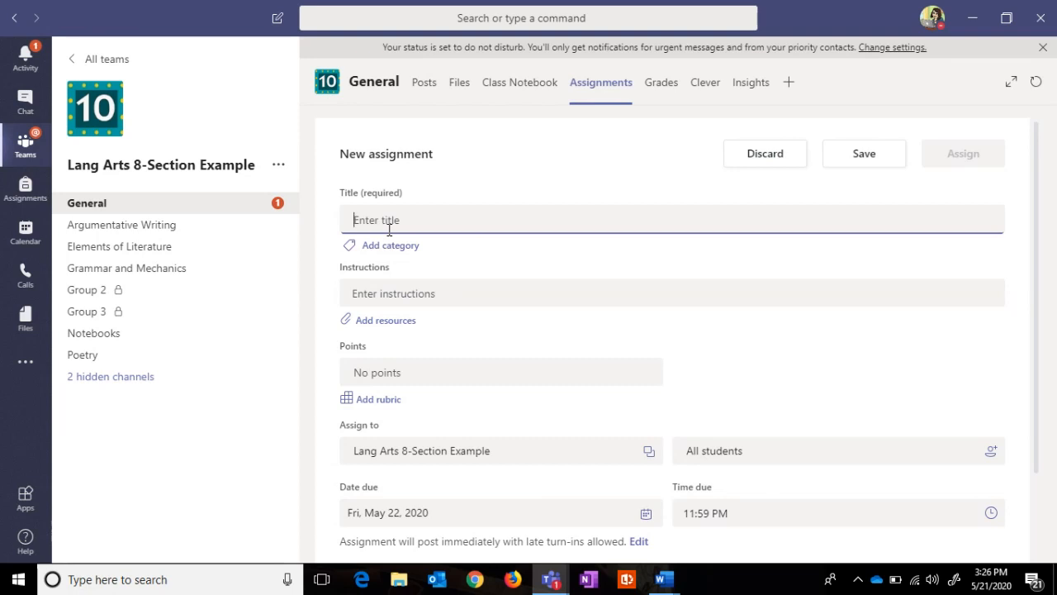
text(Race)
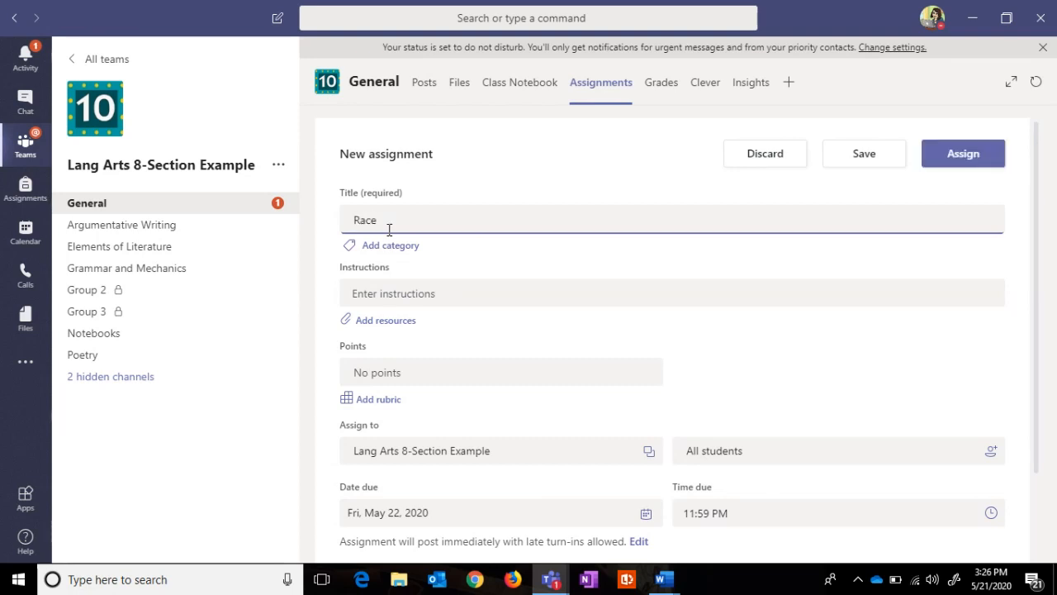
text(car Graph)
Step: Write the instructions 'Record your data and draw your line graph. Be sure to follow the rubric.'
click(393, 296)
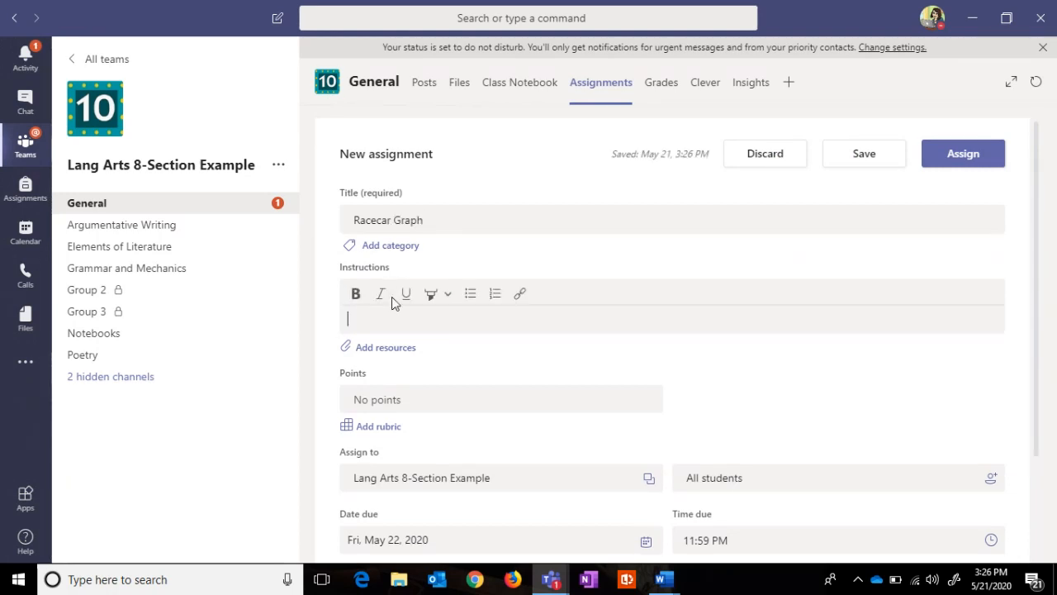
text(Gra)
key(BackSpace)
key(BackSpace)
key(BackSpace)
text(Draw)
key(BackSpace)
key(BackSpace)
key(BackSpace)
key(BackSpace)
key(BackSpace)
text(Record your data and draw you)
key(BackSpace)
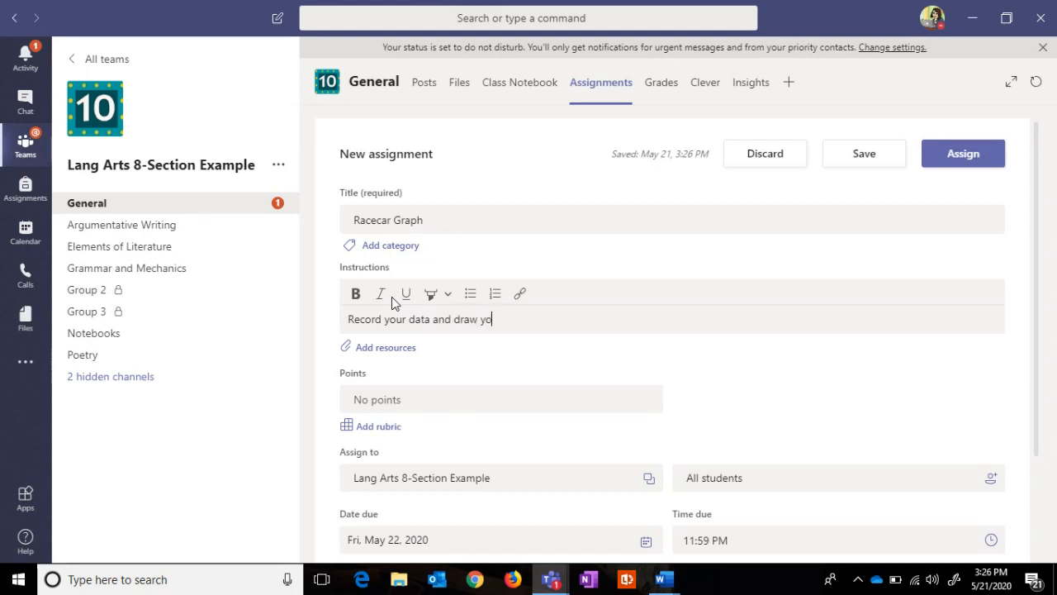
text(ur line graph. Be sure to follow t)
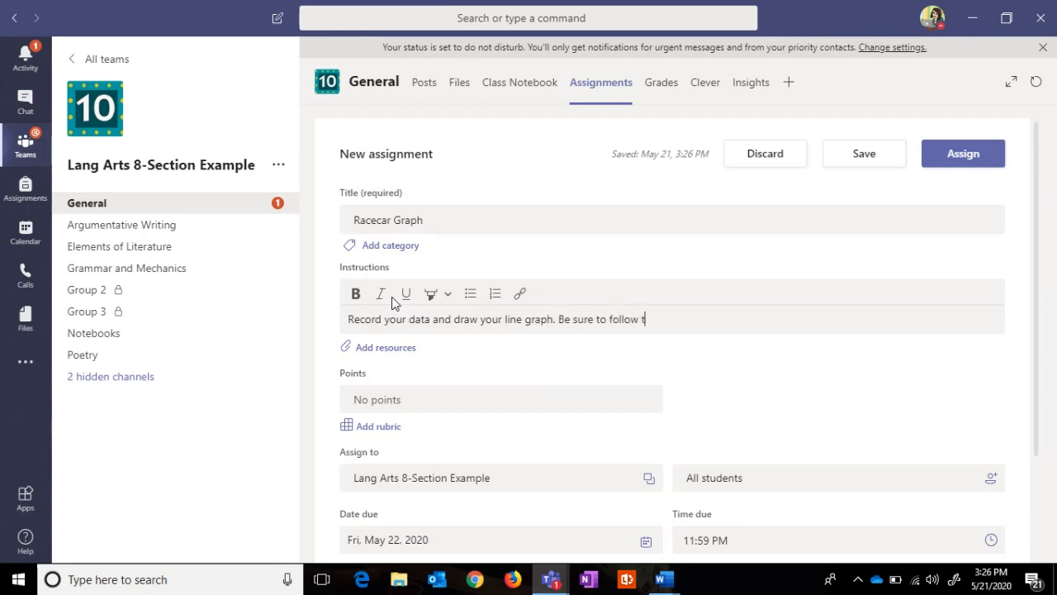
text(he rubric.)
Step: Attach the _Content Library > Science > Racecar Graph notebook page, copied to students' Science section
click(383, 348)
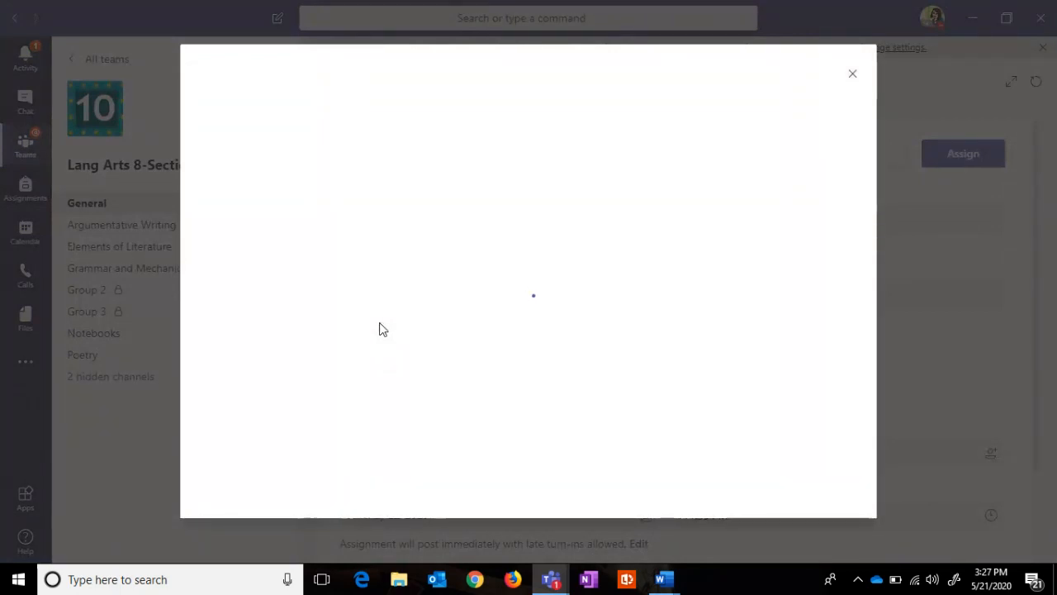
click(275, 122)
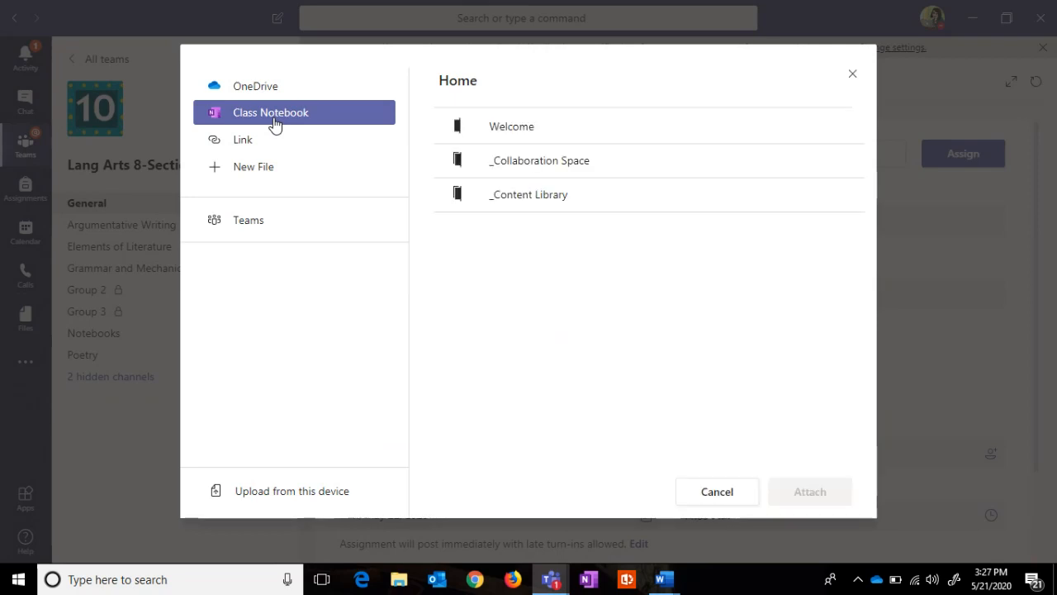
click(507, 199)
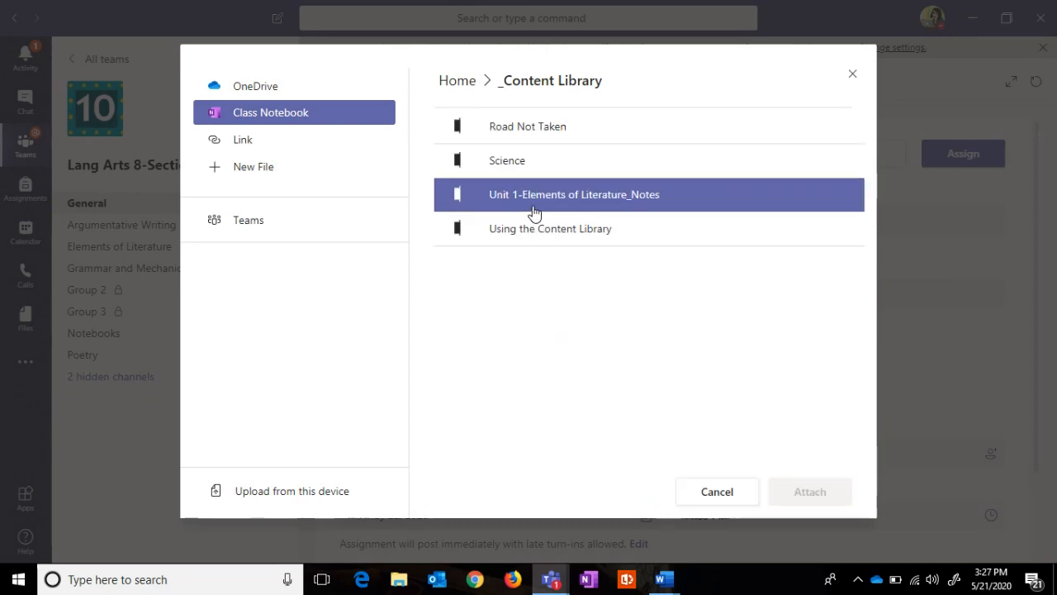
click(506, 166)
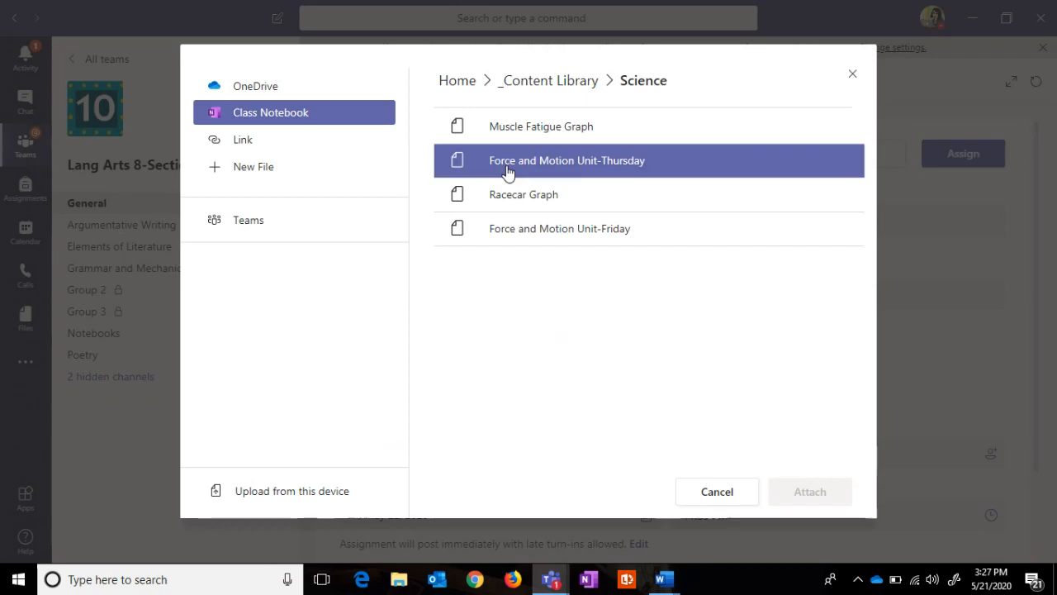
click(512, 195)
click(809, 493)
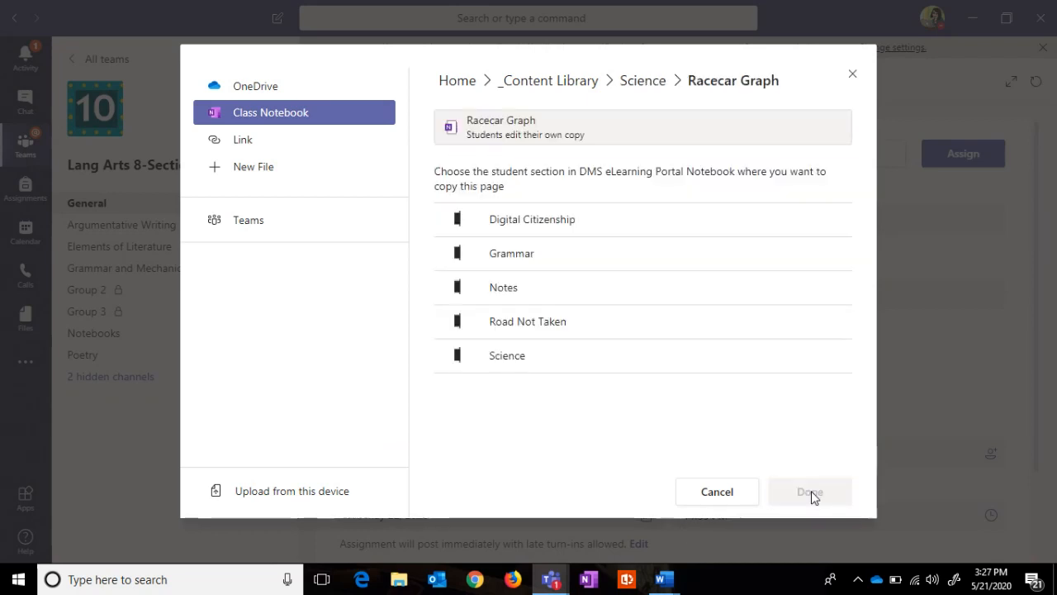
click(531, 357)
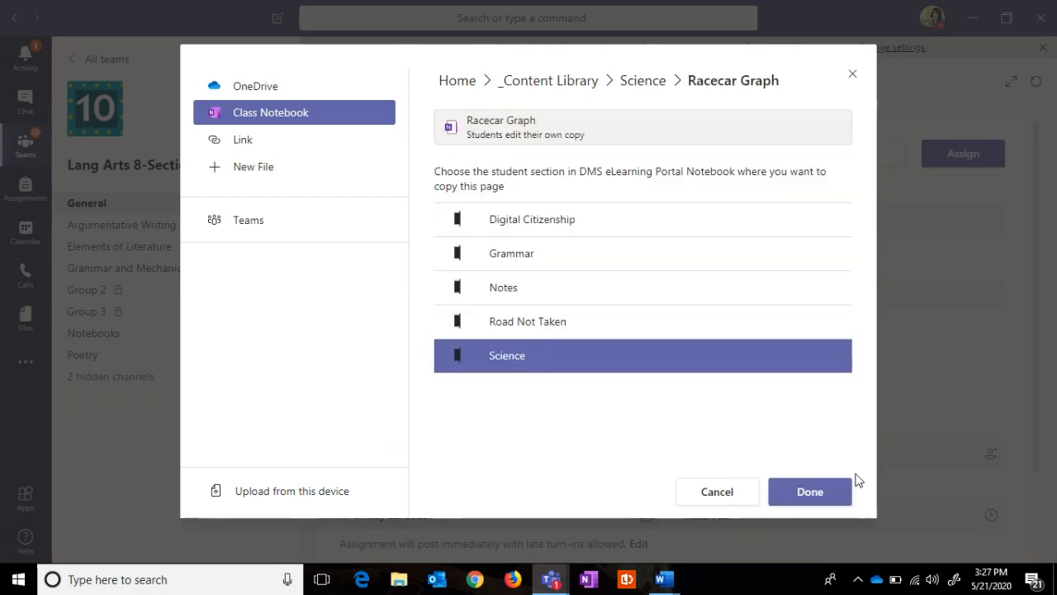
click(812, 493)
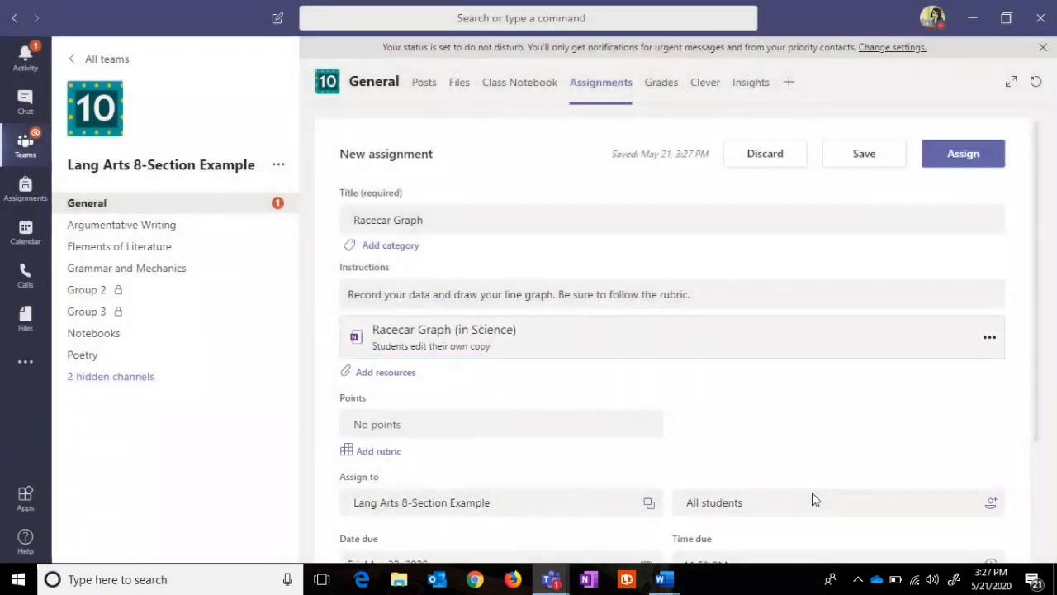
Step: Make the assignment worth 100 points and bring up the rubric choices
click(519, 427)
text(100)
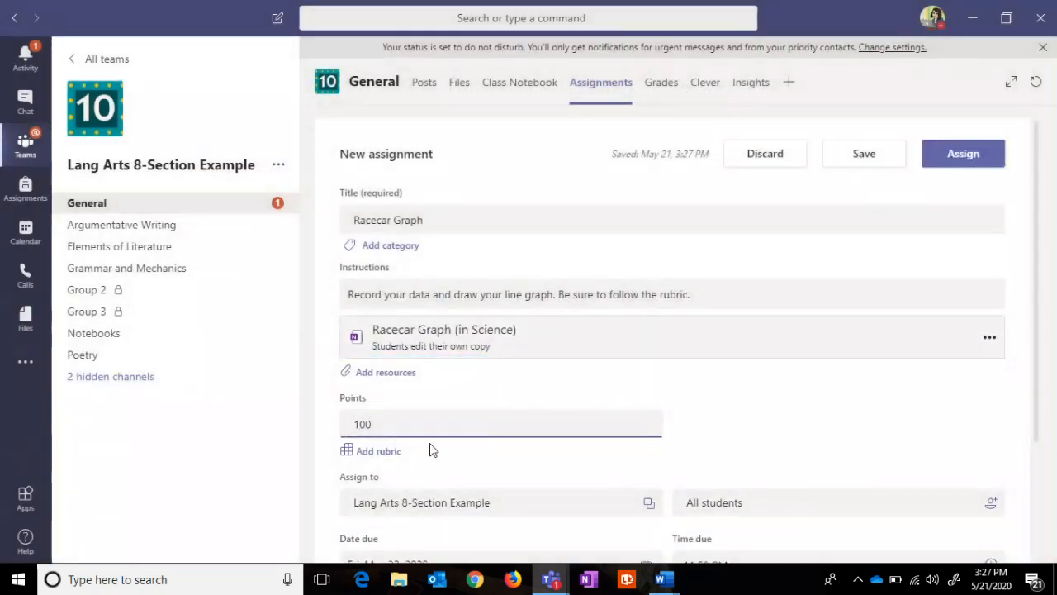
click(384, 454)
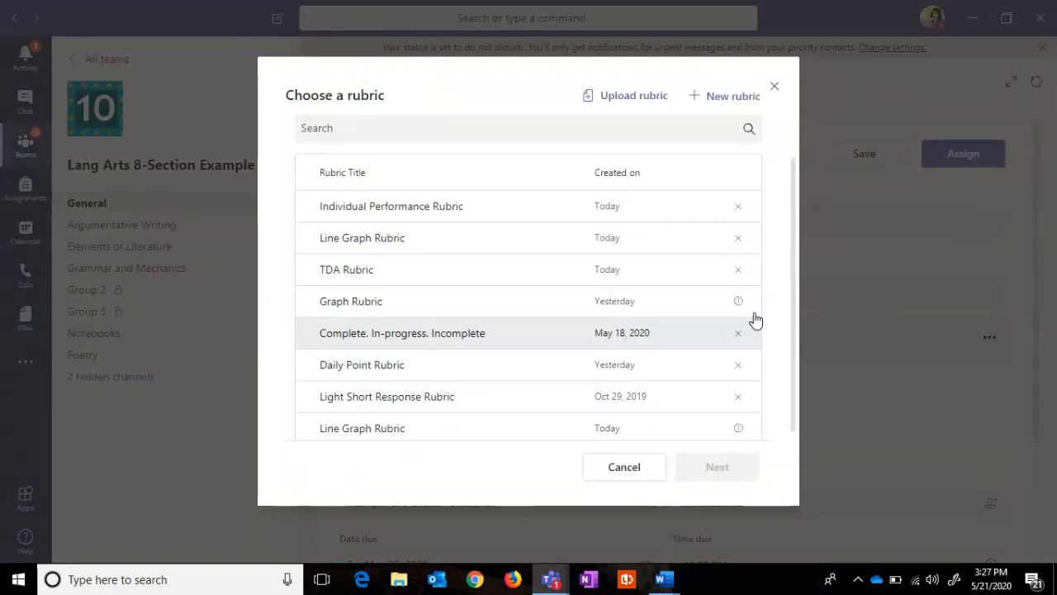
Step: Choose the Line Graph Rubric and change the last criterion's weight from 15% to 20%
click(376, 246)
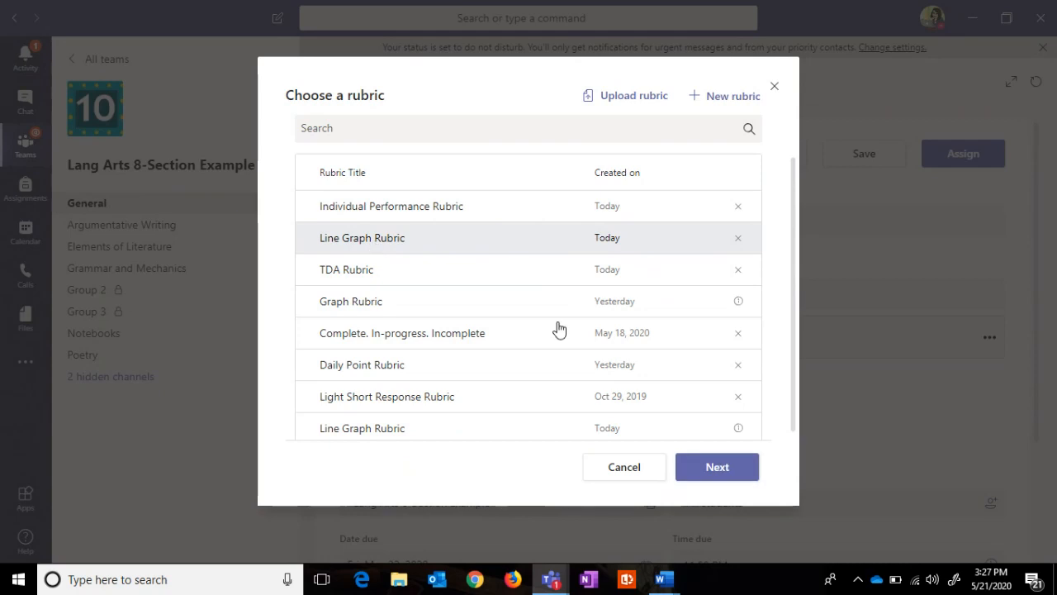
click(717, 468)
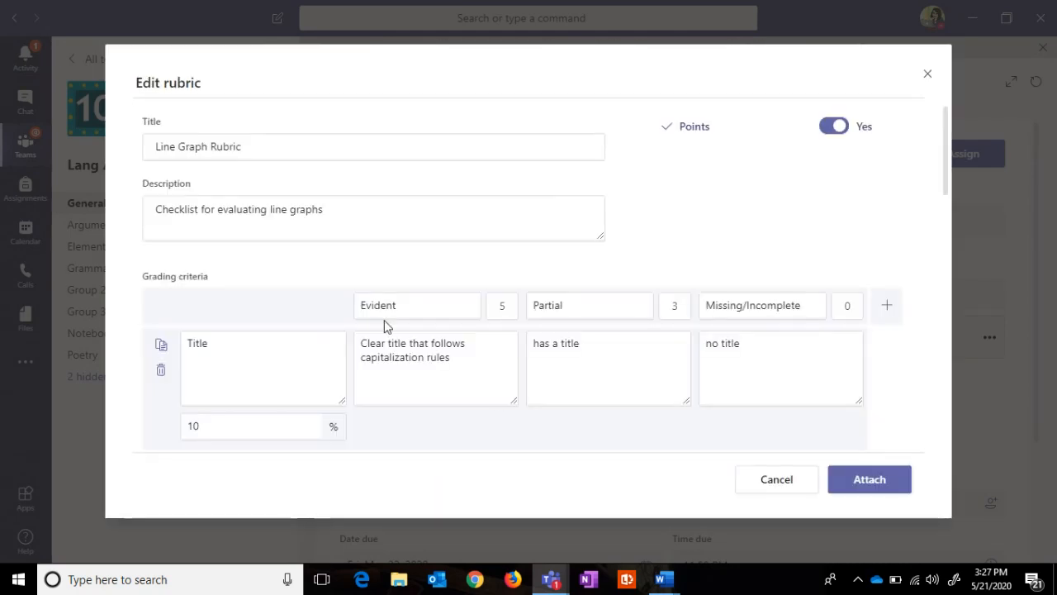
drag(946, 157, 883, 427)
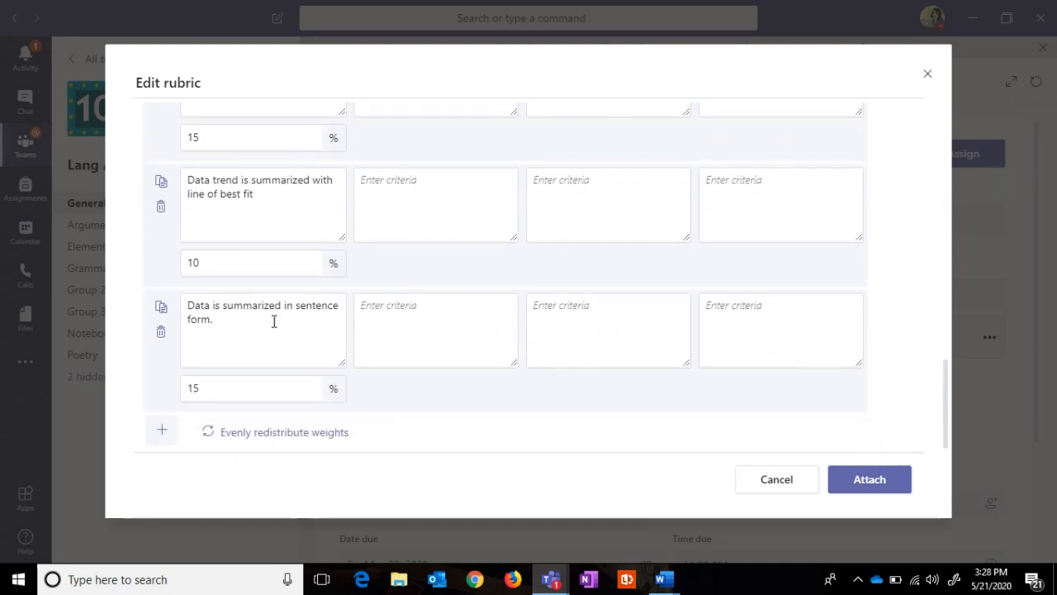
drag(208, 388, 186, 390)
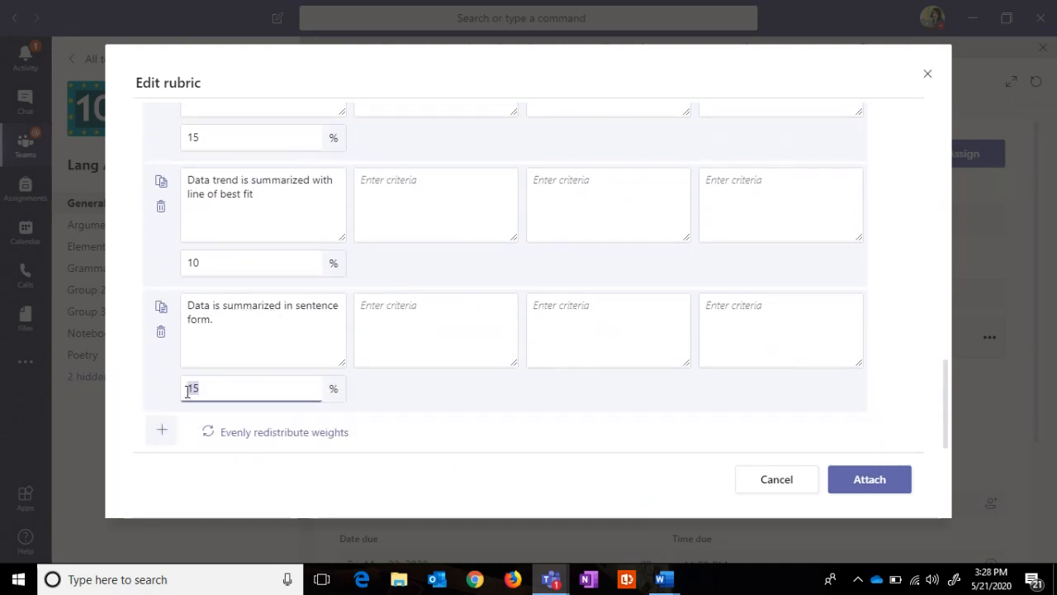
text(20)
click(393, 403)
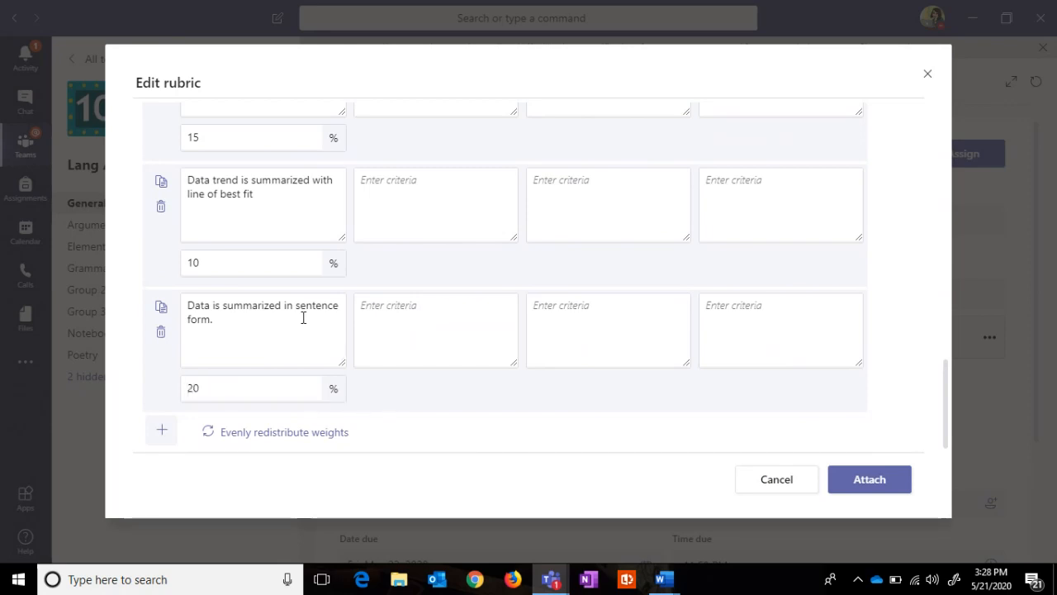
Step: Change the Title criterion's weight from 10% to 5% and attach the rubric
drag(944, 398, 913, 163)
click(202, 363)
drag(203, 363, 179, 366)
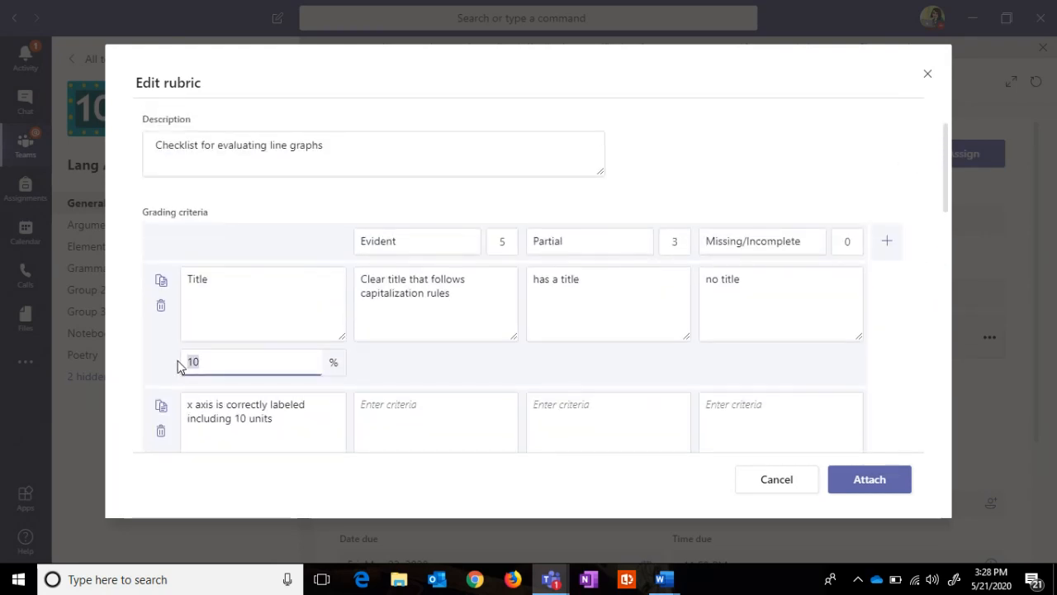
text(0)
key(BackSpace)
text(5)
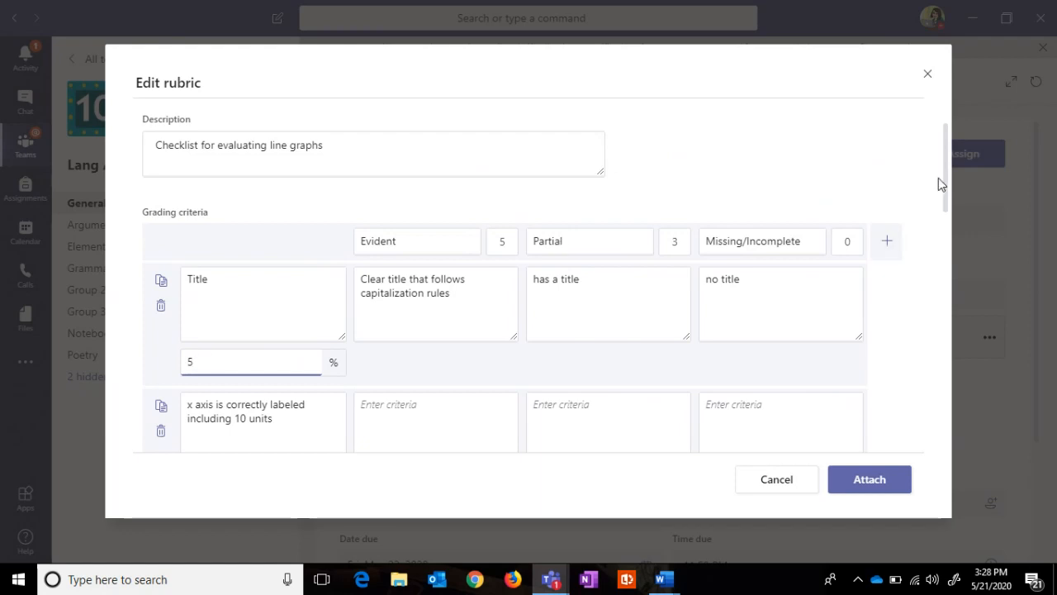
drag(939, 177, 914, 429)
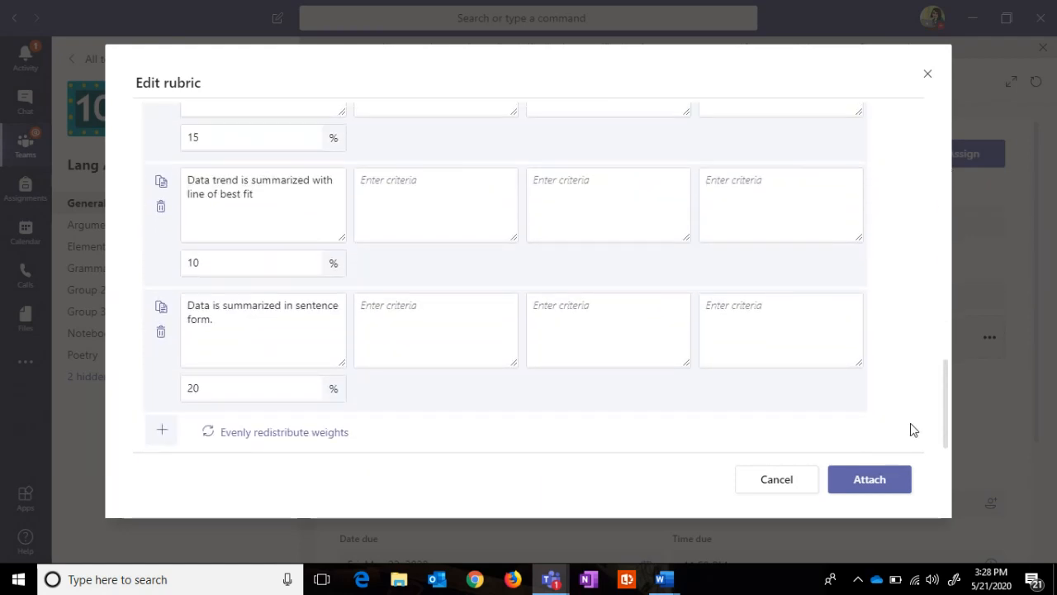
click(872, 486)
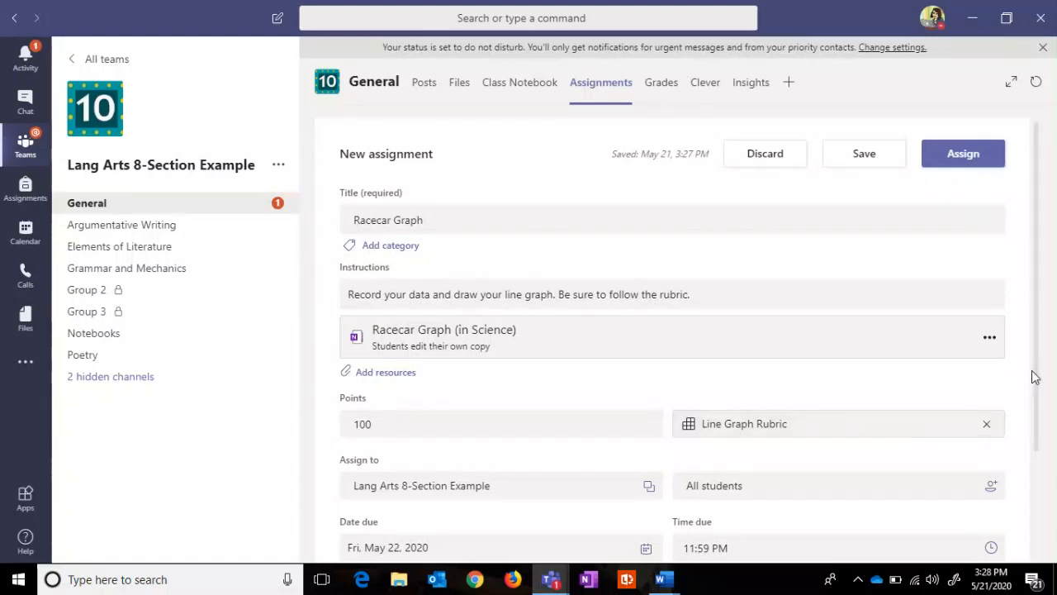
Step: Set the due date to May 25, 2020 and assign Racecar Graph
drag(1033, 371, 1019, 484)
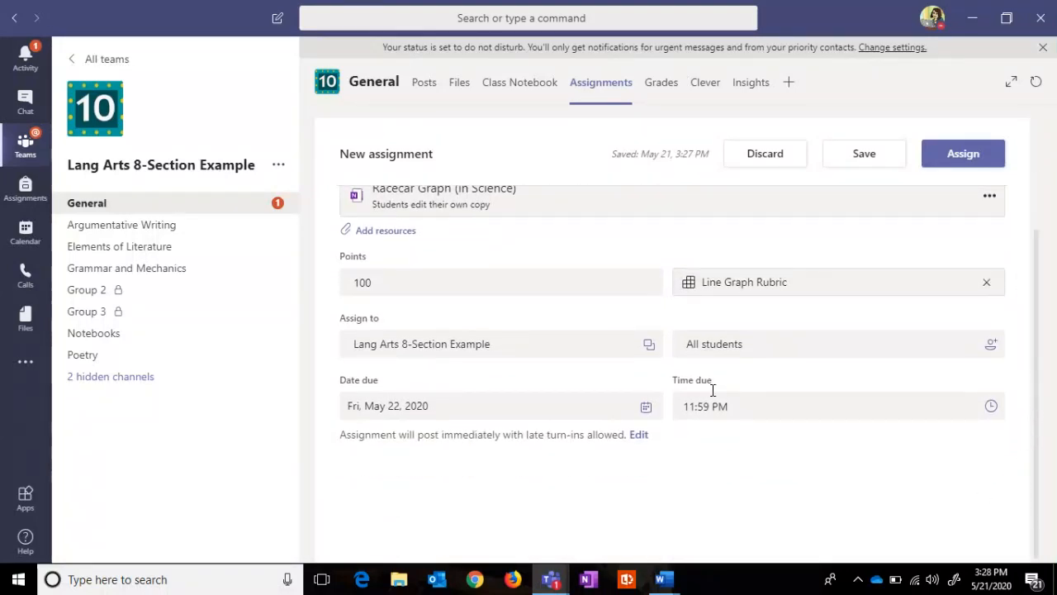
click(645, 405)
click(388, 318)
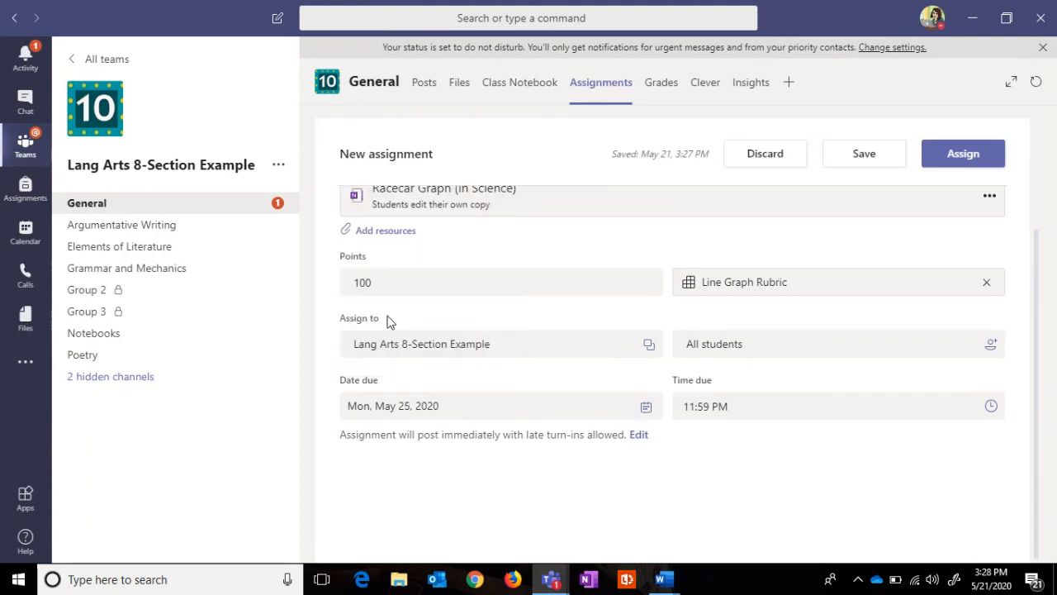
click(963, 155)
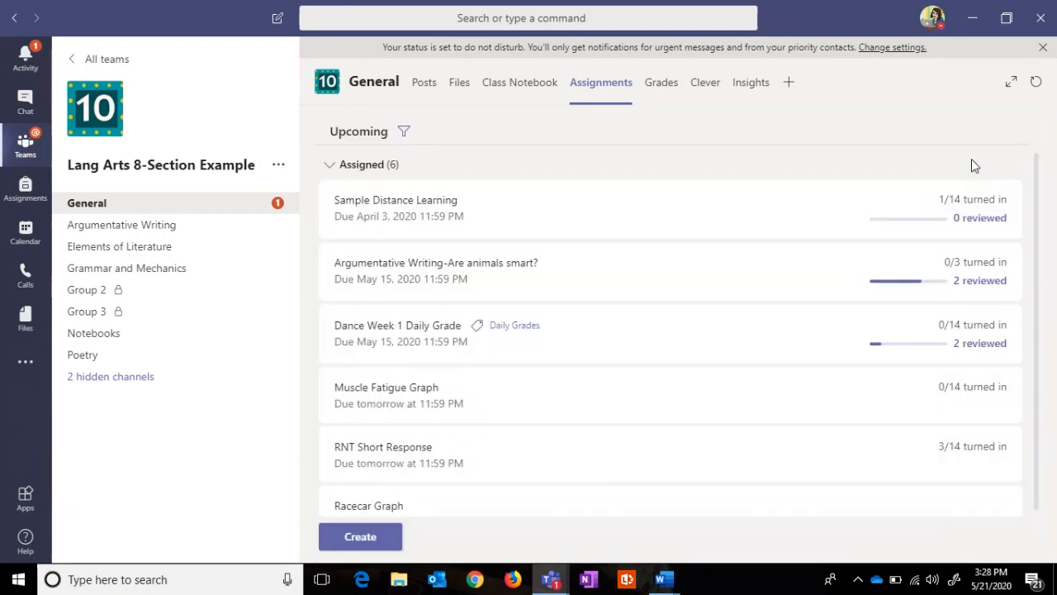
Step: Reopen Racecar Graph, update it without changes, and return to the assignments list
scroll(1026, 371, down, 1)
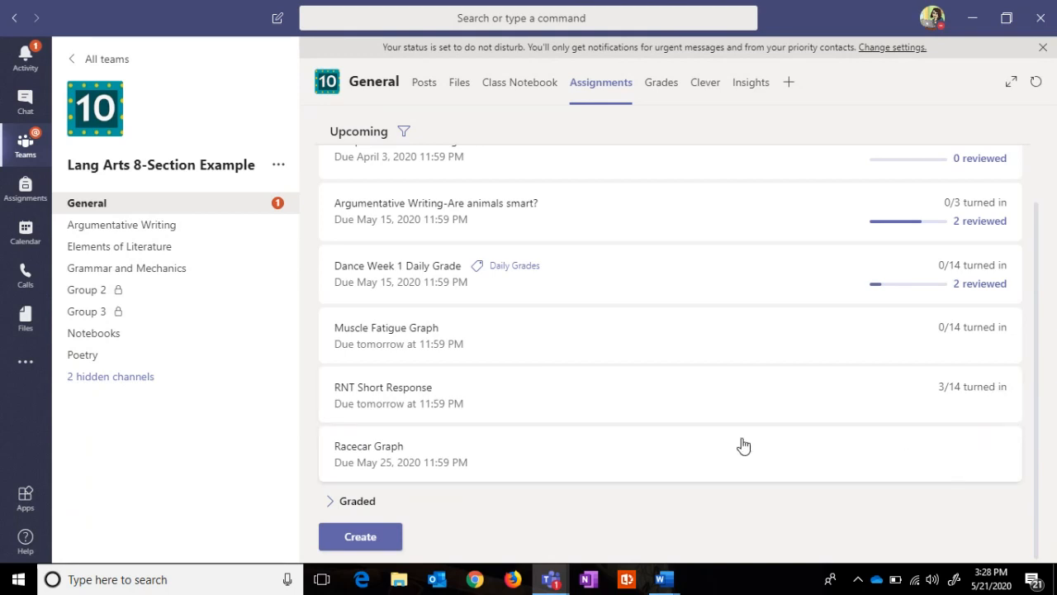
click(501, 467)
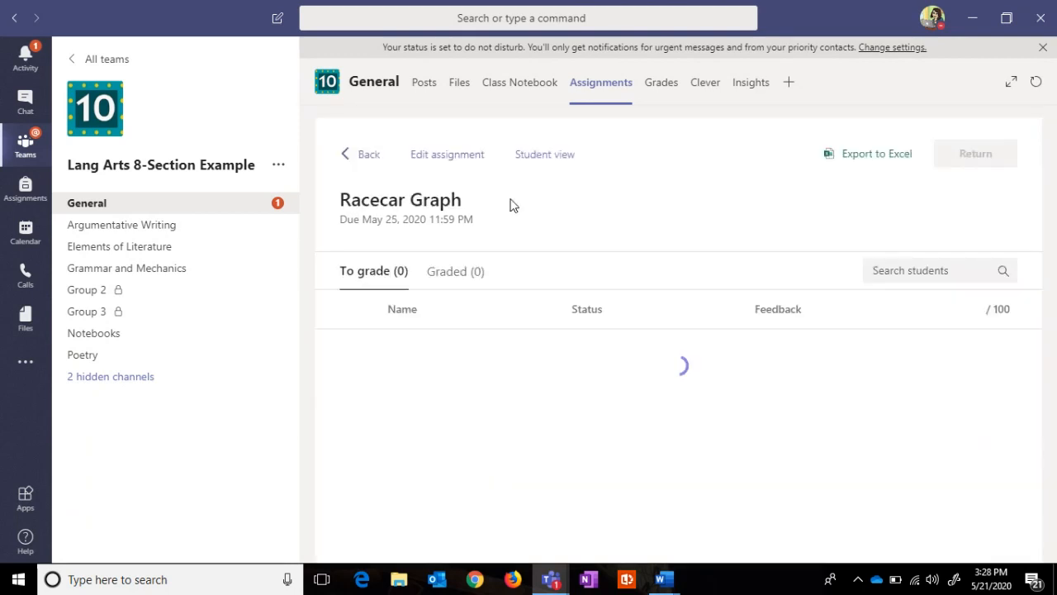
click(460, 157)
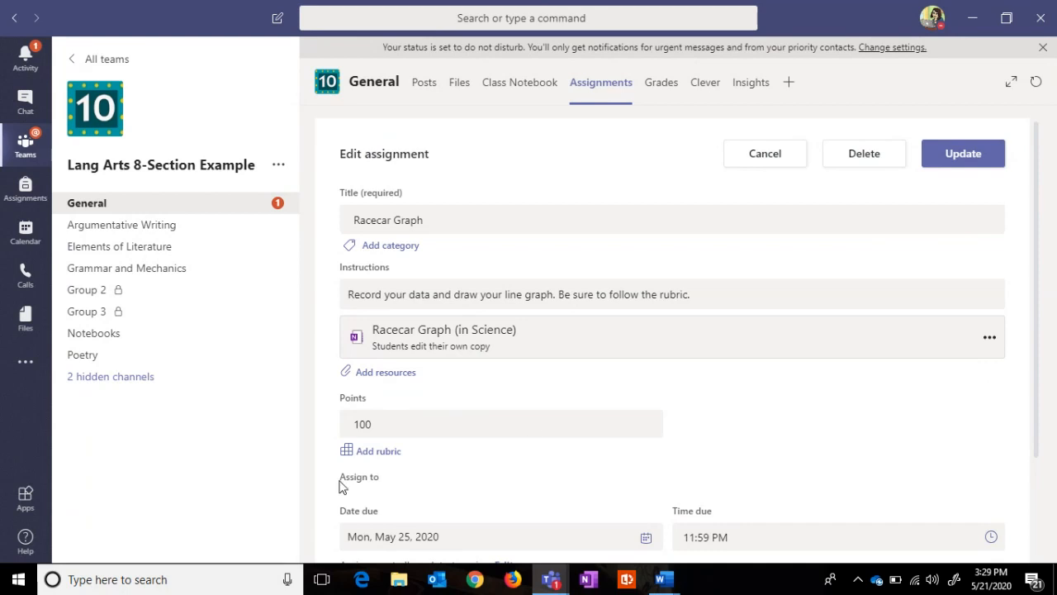
drag(1034, 395, 1021, 506)
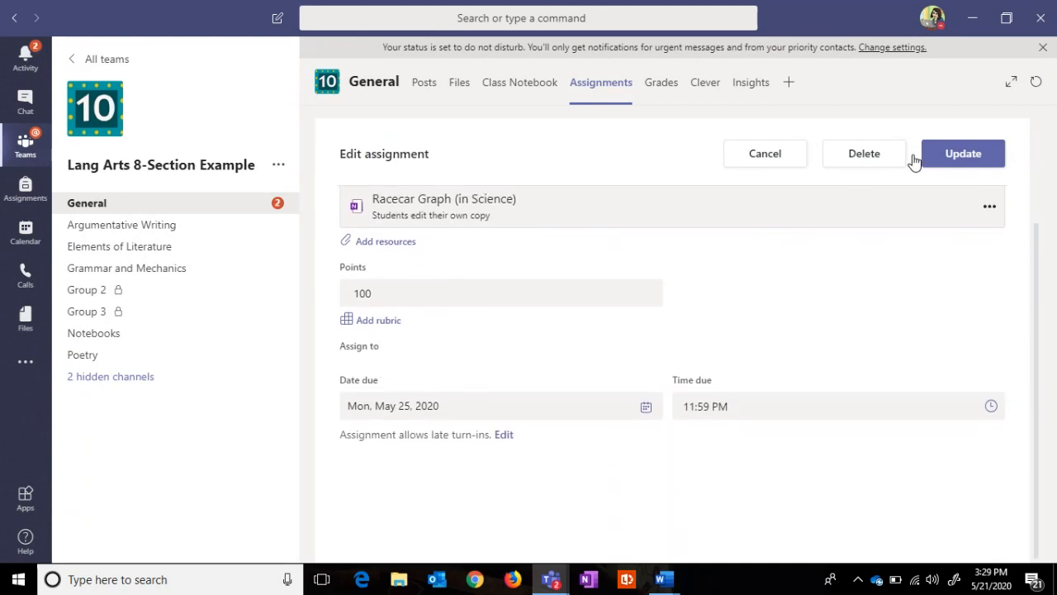
click(941, 154)
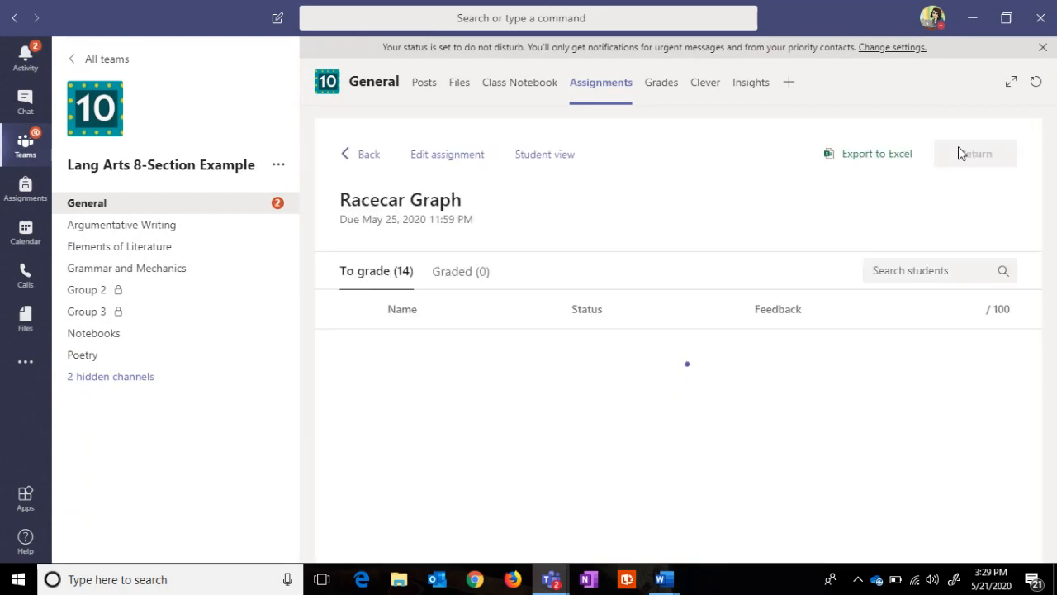
click(373, 157)
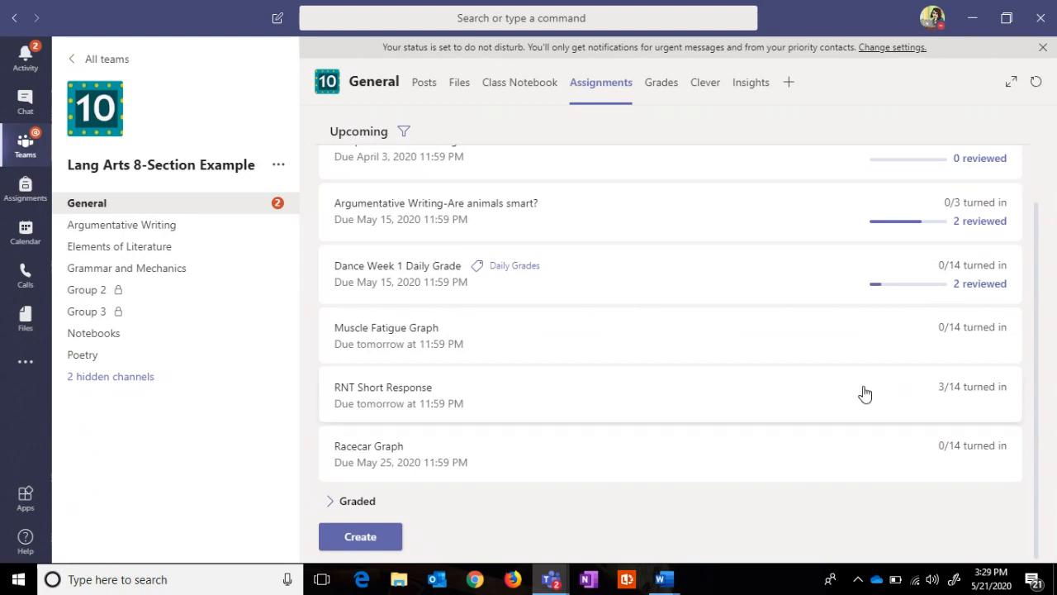
Step: Create a new assignment titled 'Steel Drums Fall Performance'
click(364, 539)
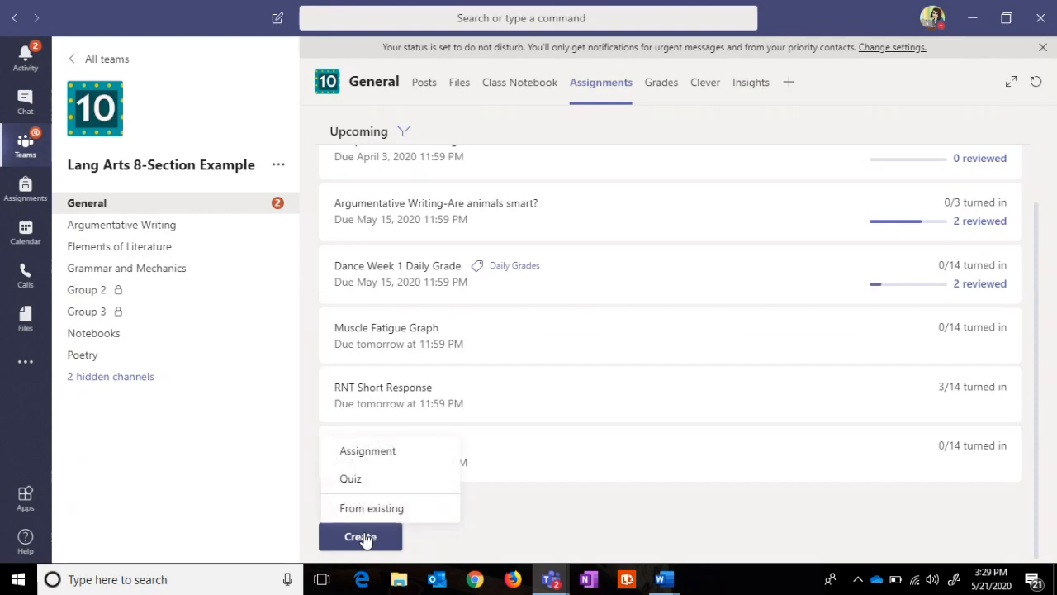
click(373, 465)
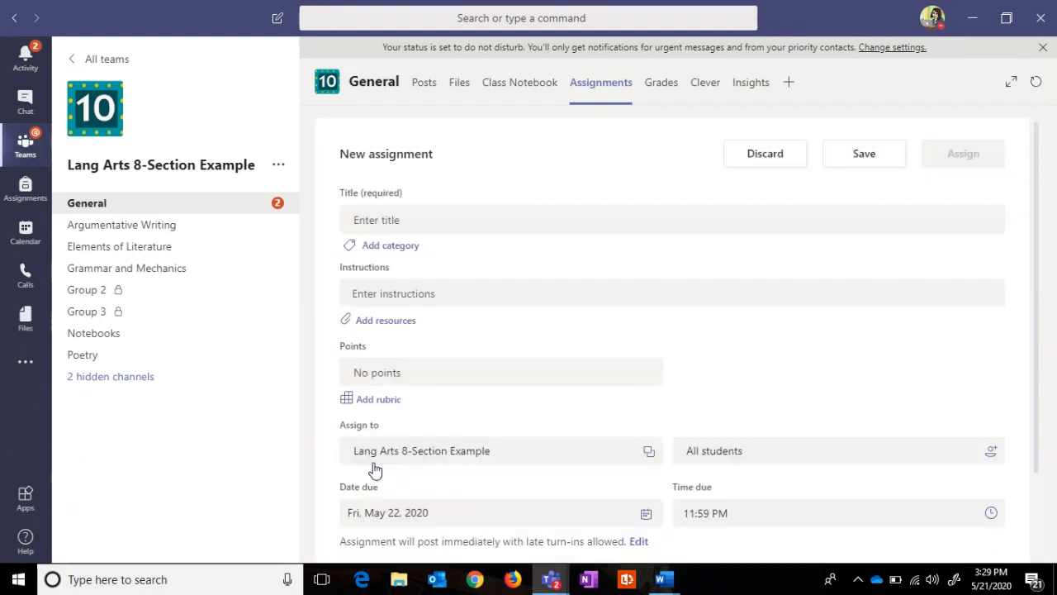
click(423, 230)
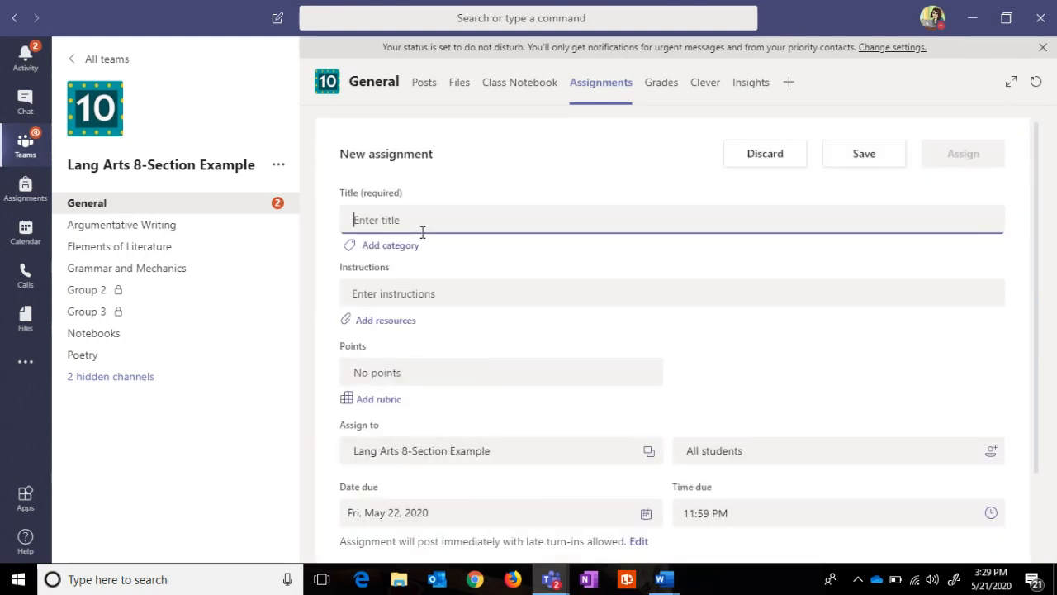
text(F)
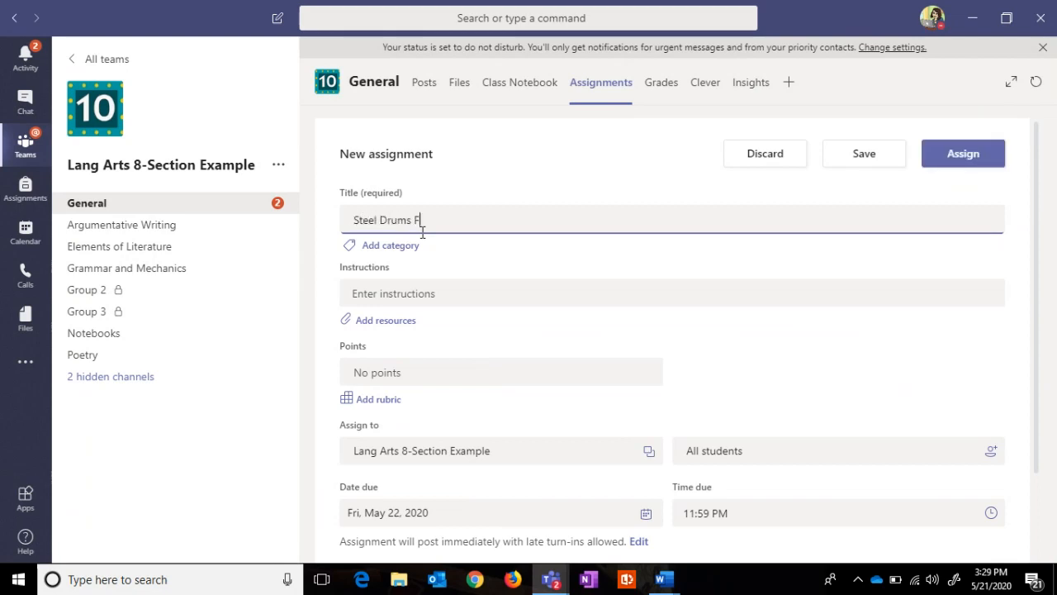
text(teel Drums Fall Performance)
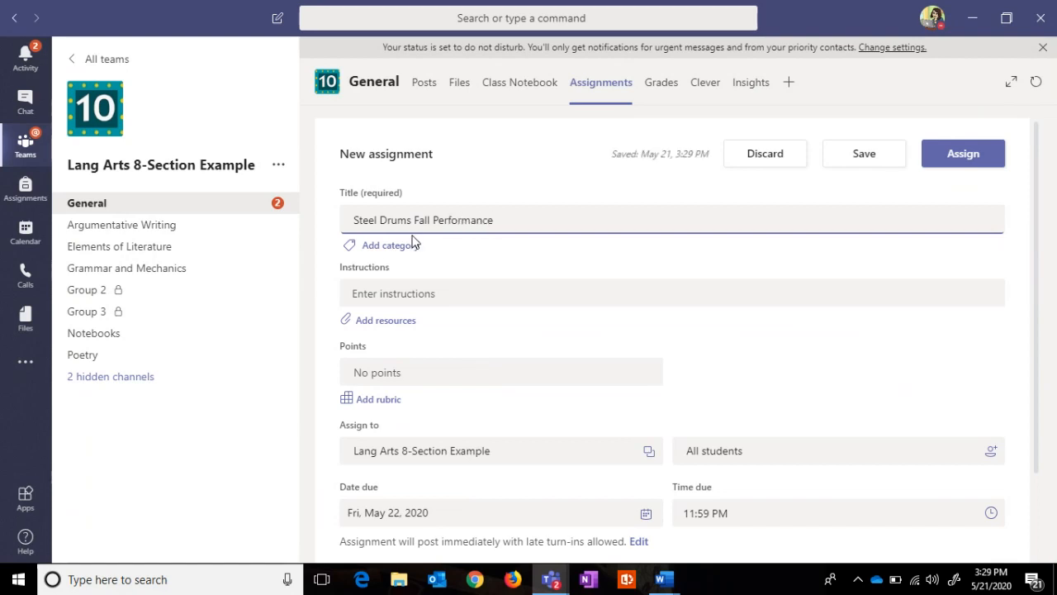
click(385, 294)
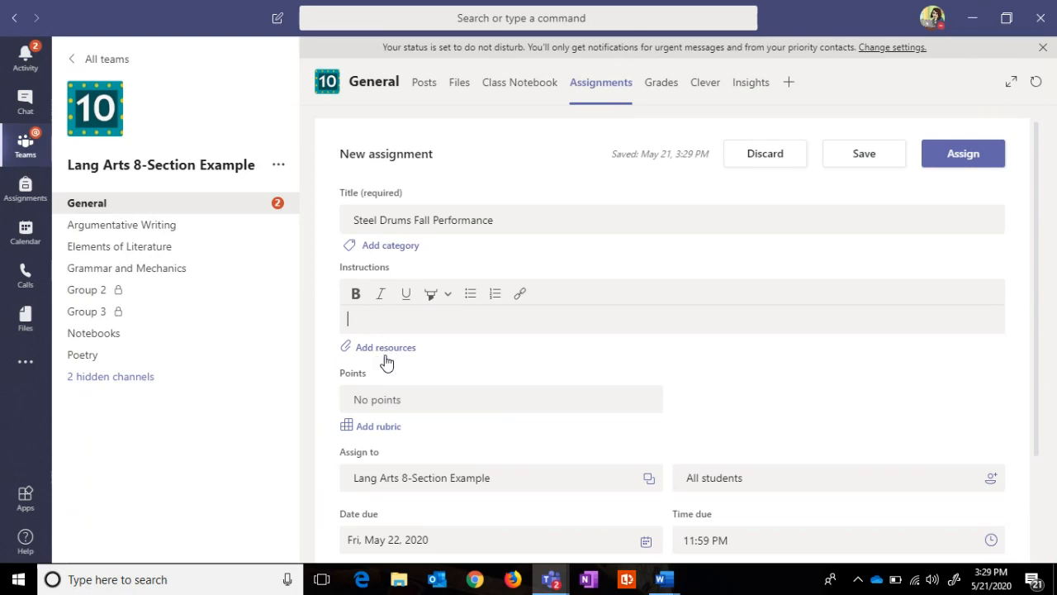
Step: Set the assignment to 100 points and start adding a rubric
click(382, 396)
text(100)
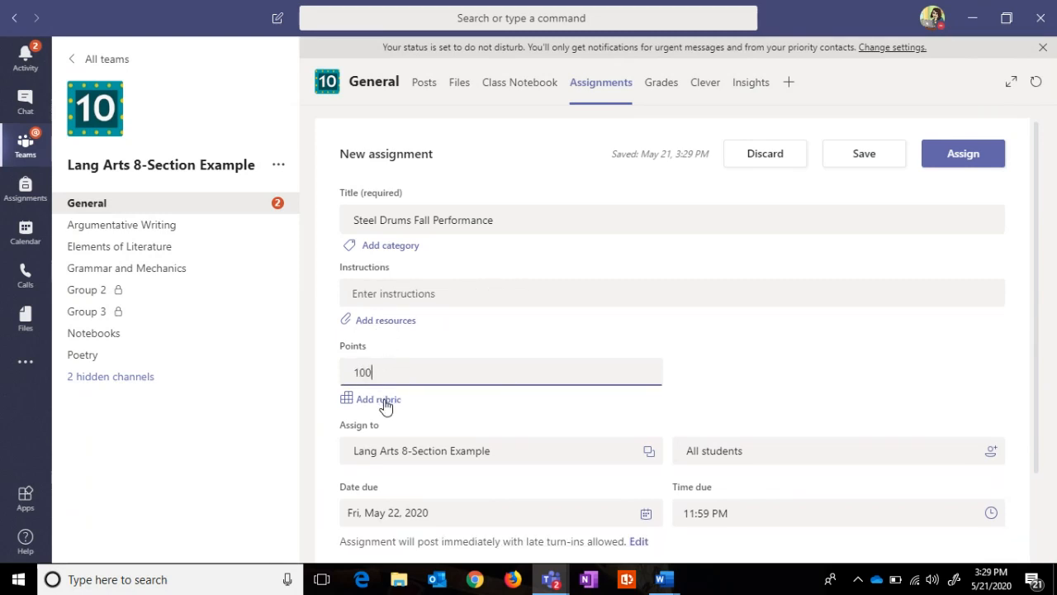
click(384, 405)
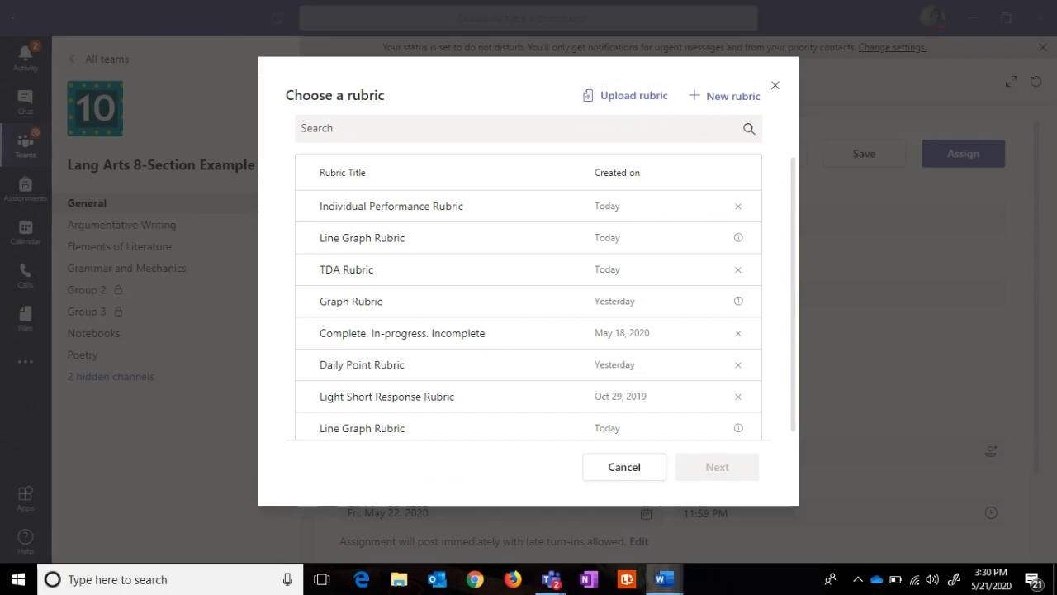
Step: Drag the Word rubric document over Teams to check it, then move it back aside
drag(1056, 111, 256, 182)
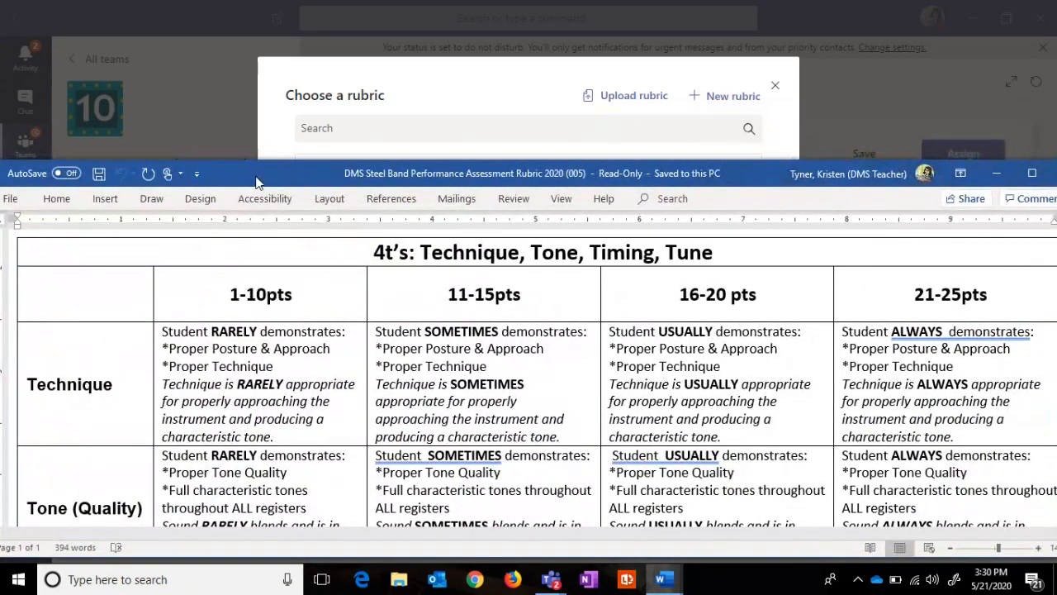
drag(256, 182, 1056, 183)
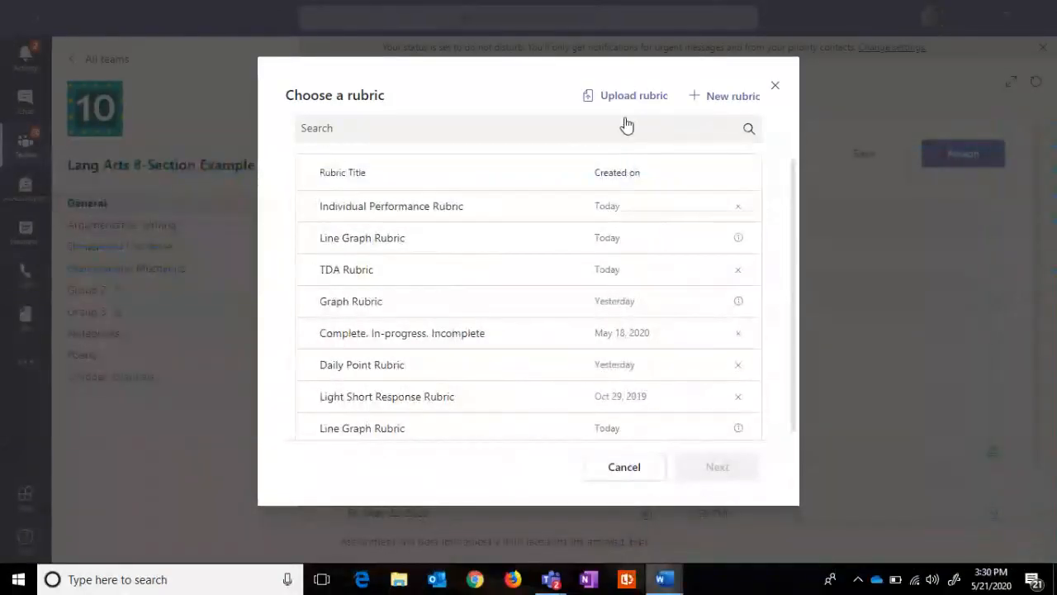
Step: Create a new rubric titled 'Individual Performance Rubric' with description 'Musicianship'
click(729, 108)
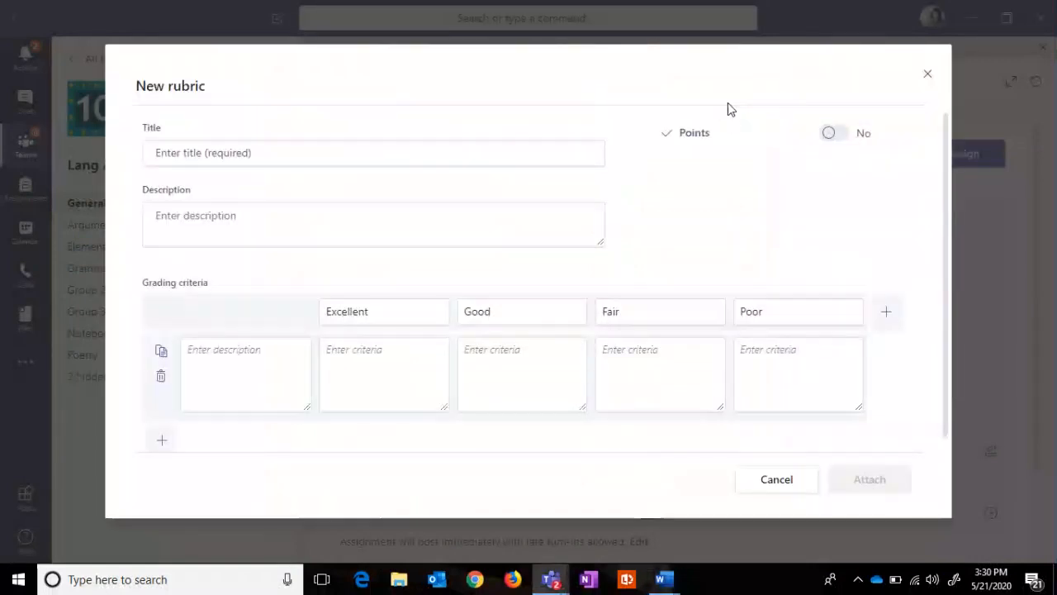
click(392, 153)
text(Indi)
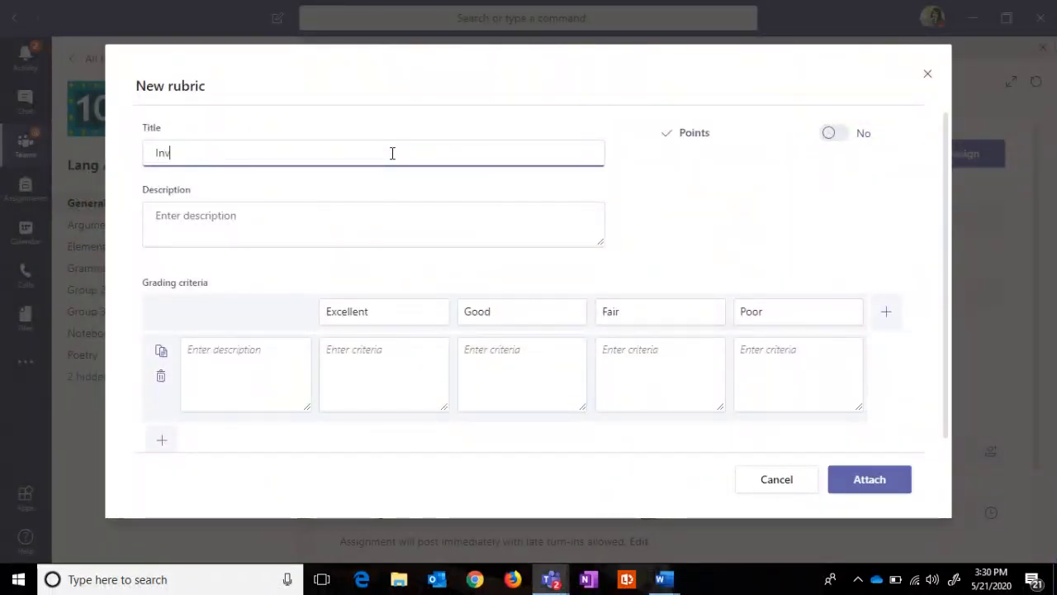
text(vidual )
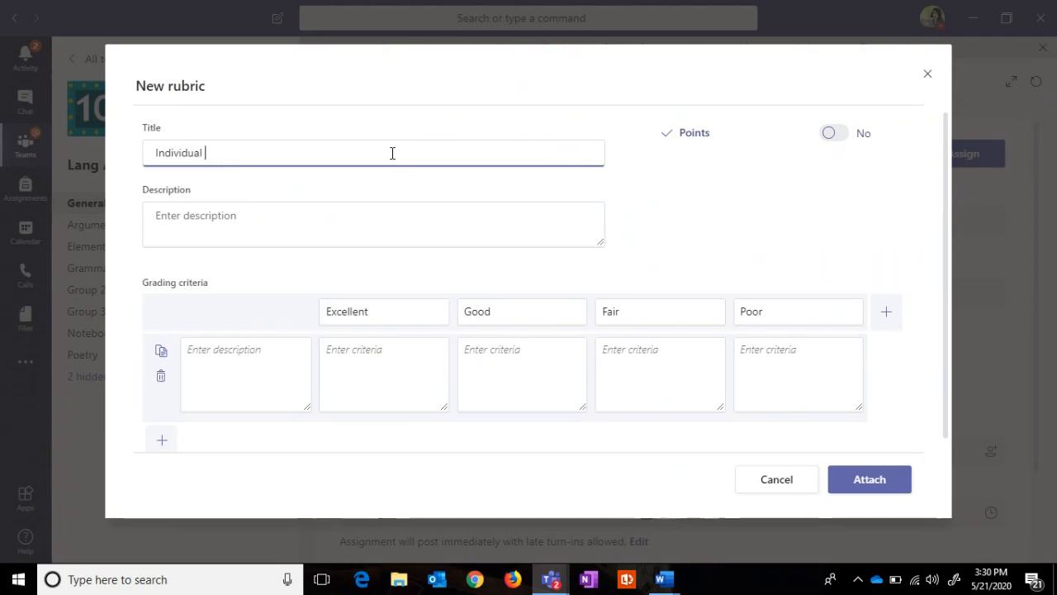
text(Perform)
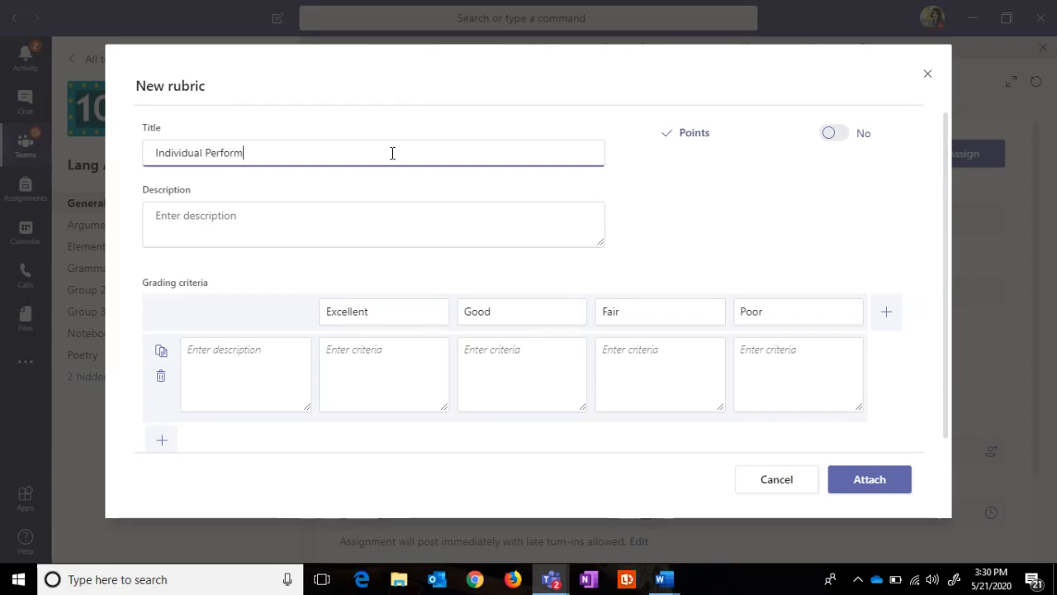
text(ance Rubric)
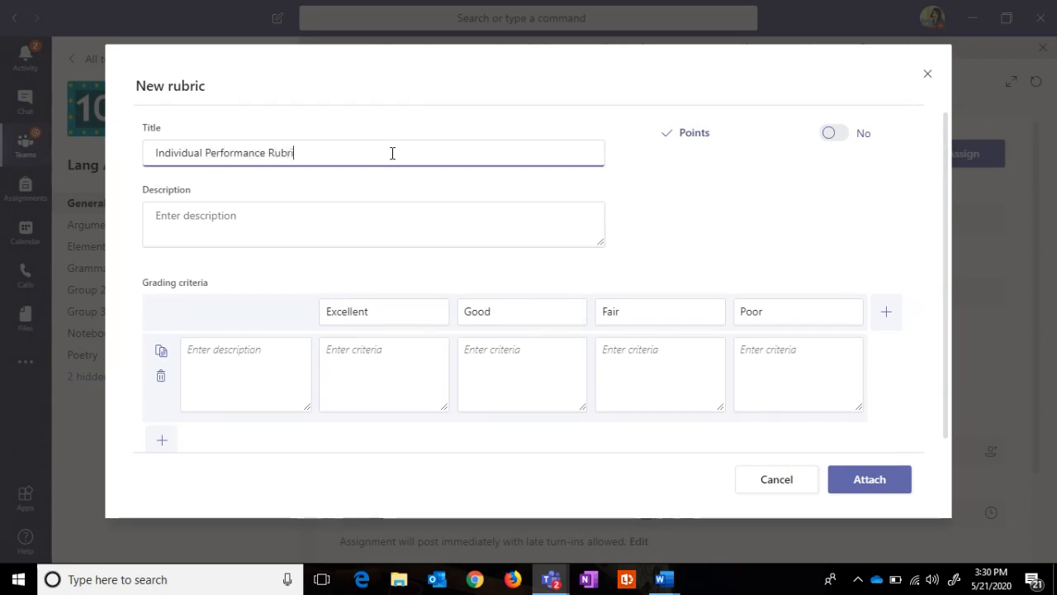
key(Tab)
text(Musicianship)
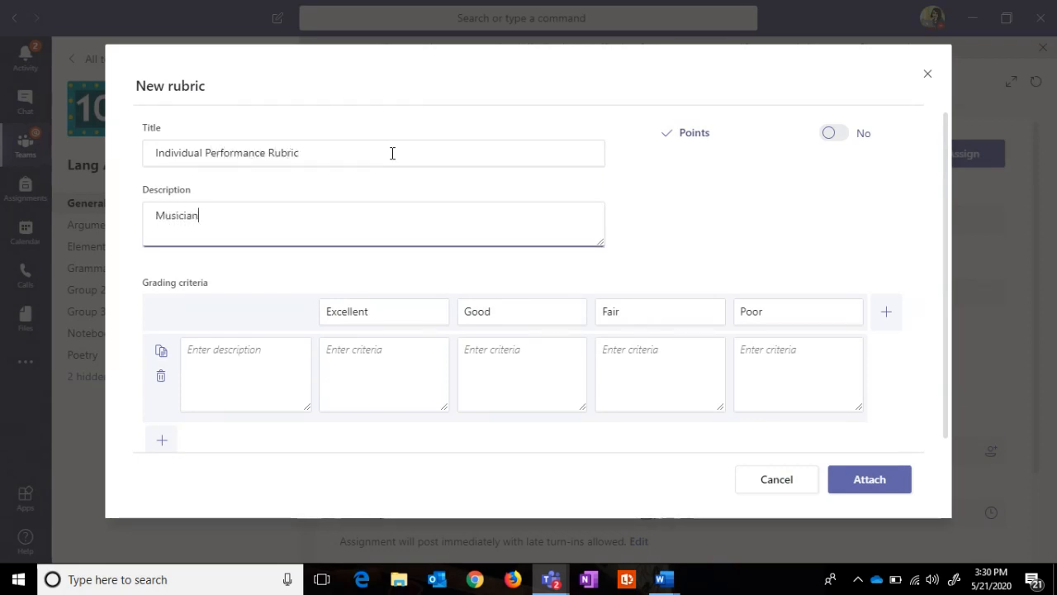
Step: Add a Technique criterion and paste its Excellent description from the Word document
click(240, 359)
text(Technique)
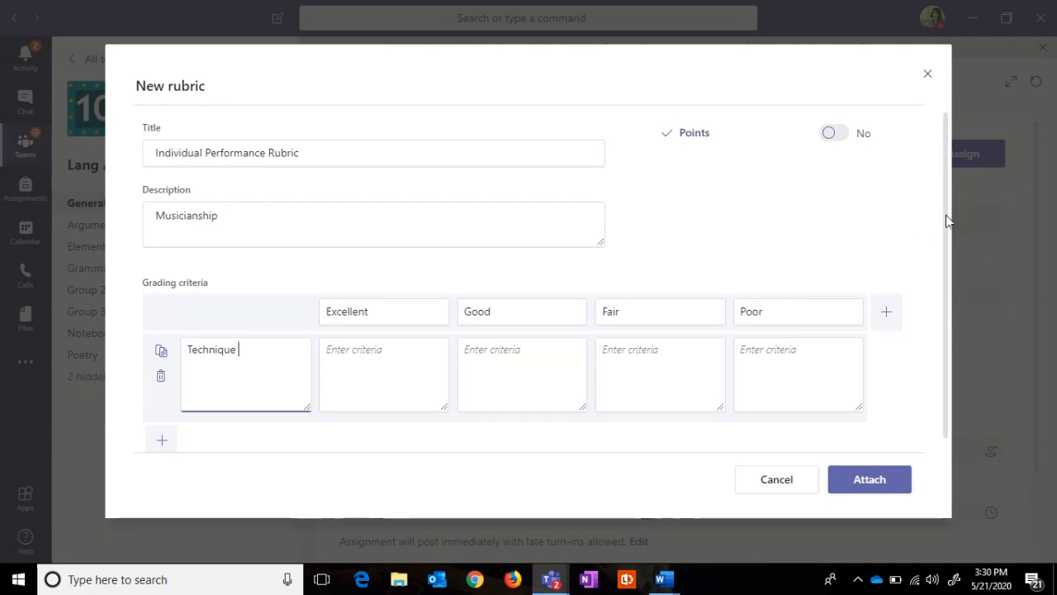
drag(945, 215, 947, 233)
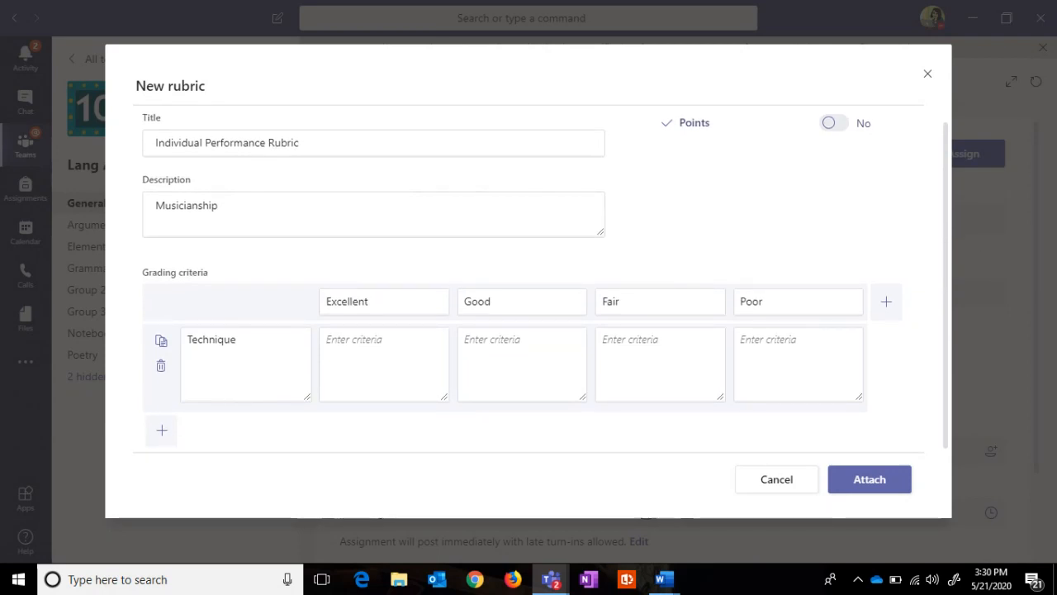
key(alt+Tab)
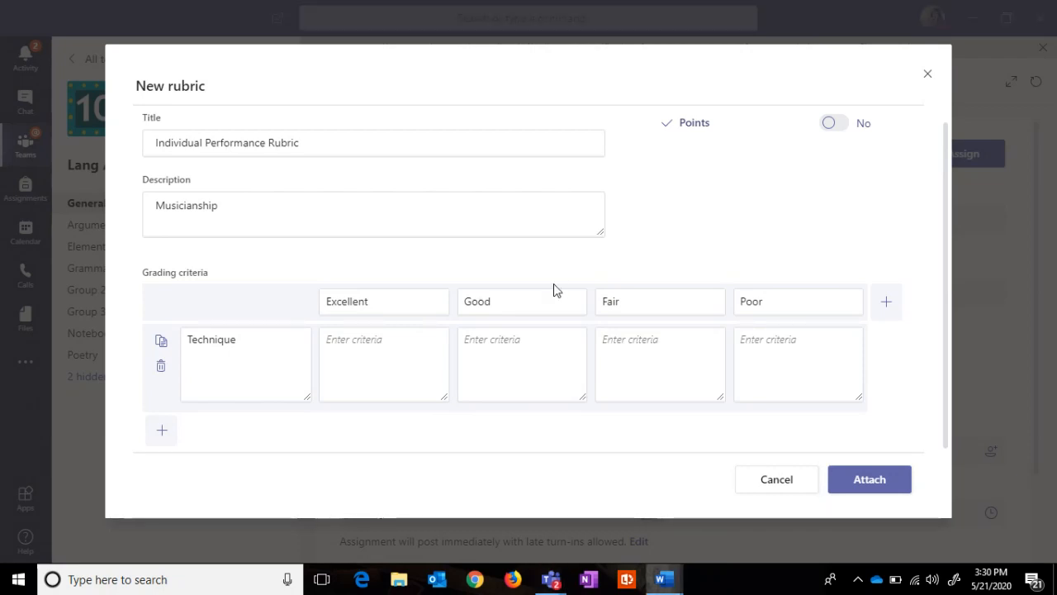
click(344, 342)
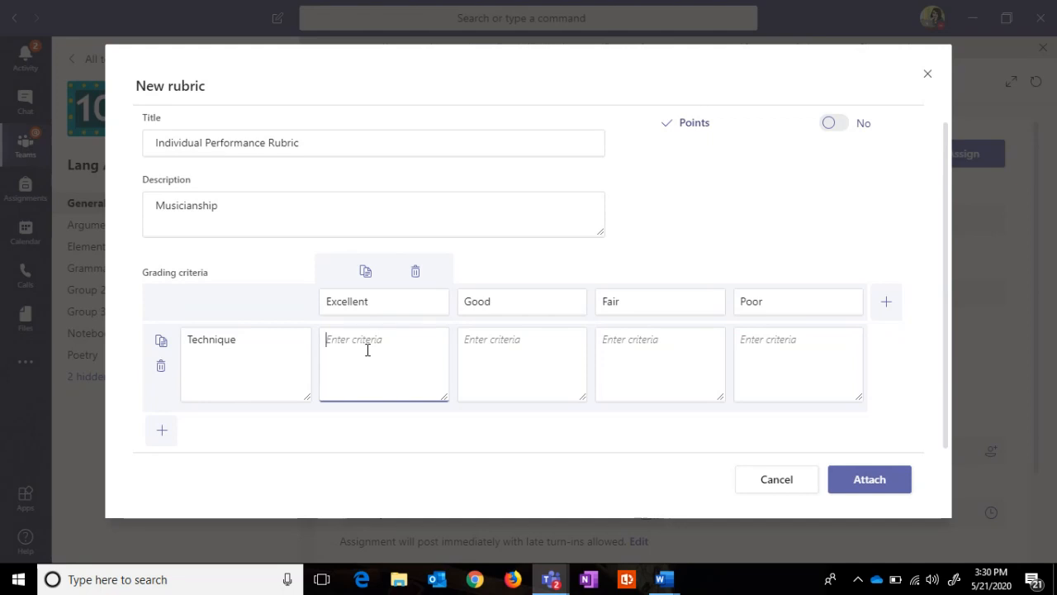
key(ctrl+v)
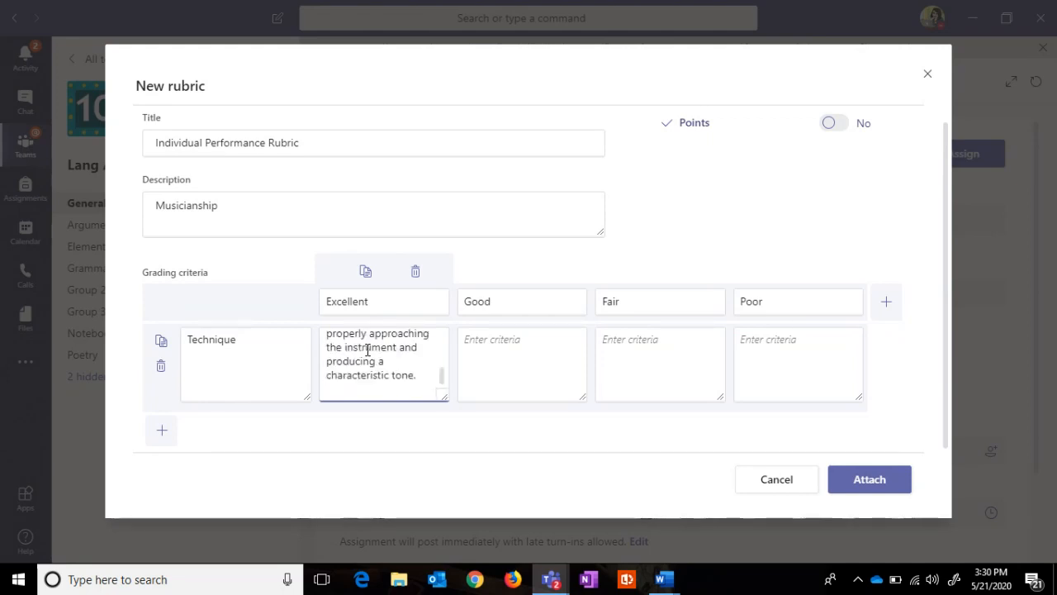
drag(443, 395, 464, 506)
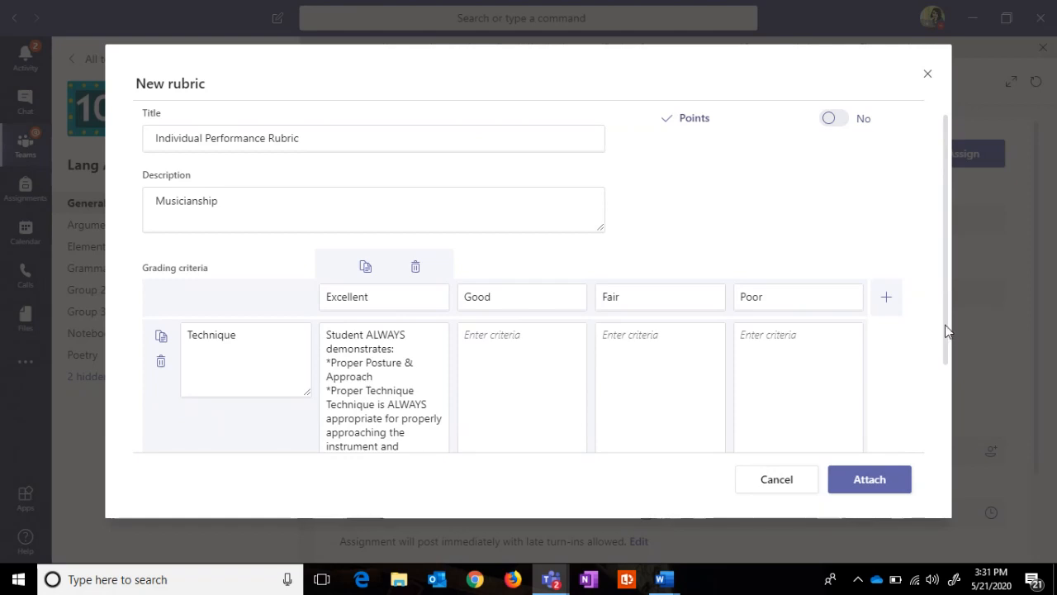
drag(945, 325, 941, 413)
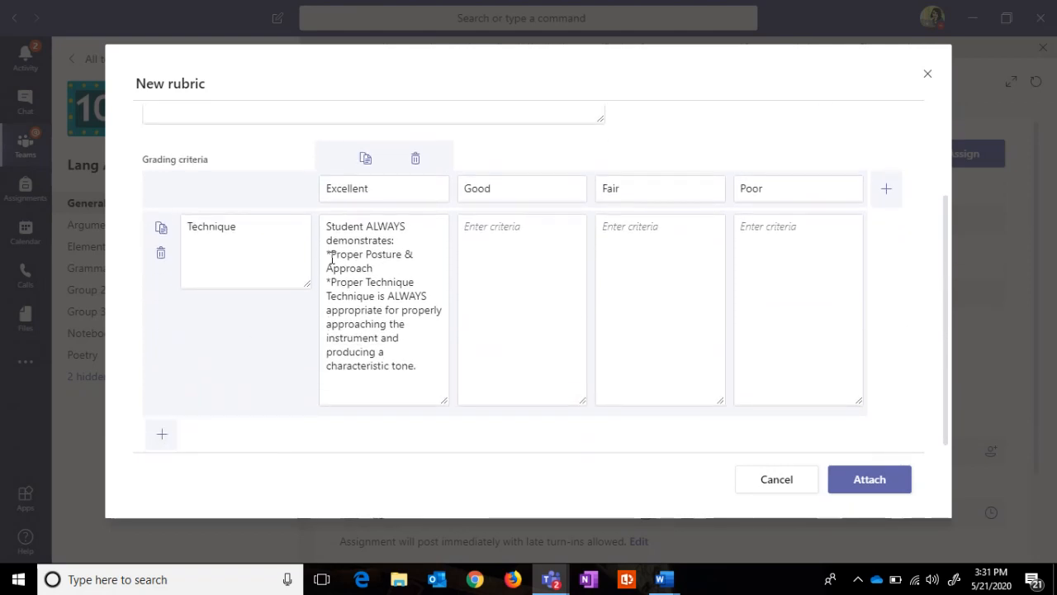
click(332, 389)
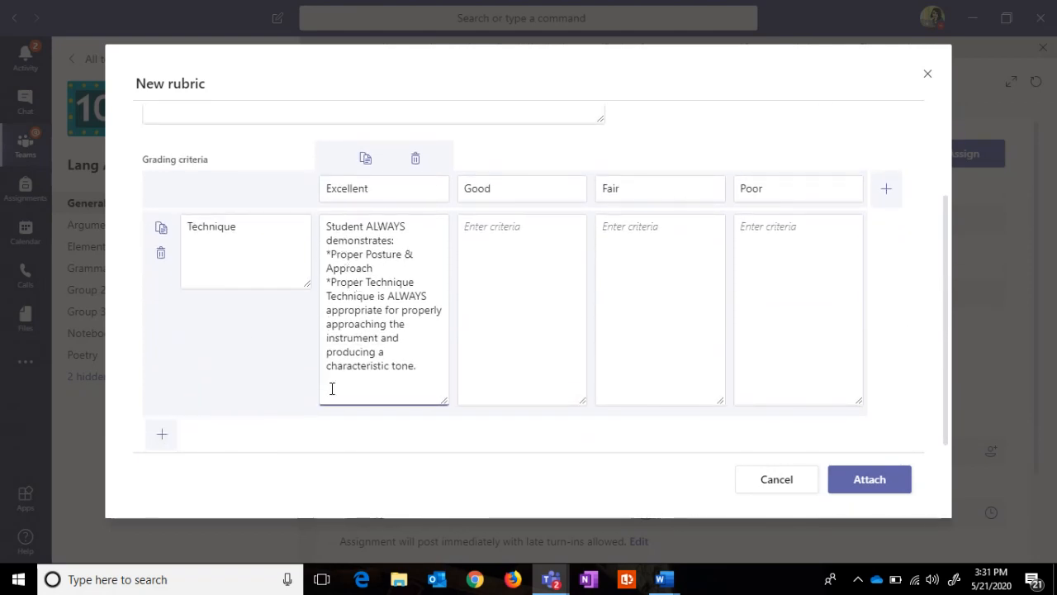
key(Return)
key(Return)
text(CTR)
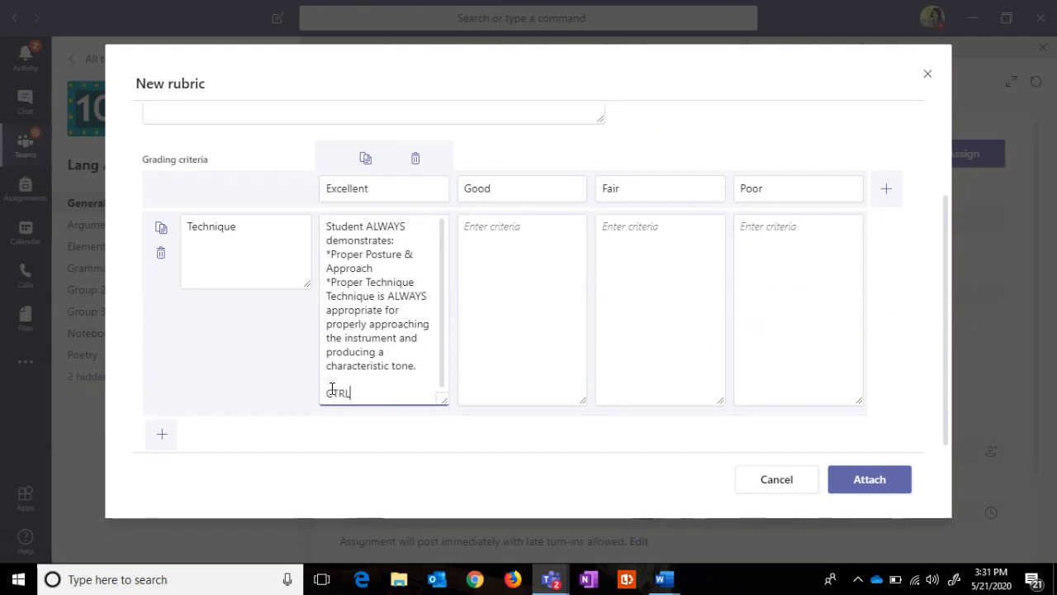
text(L + V)
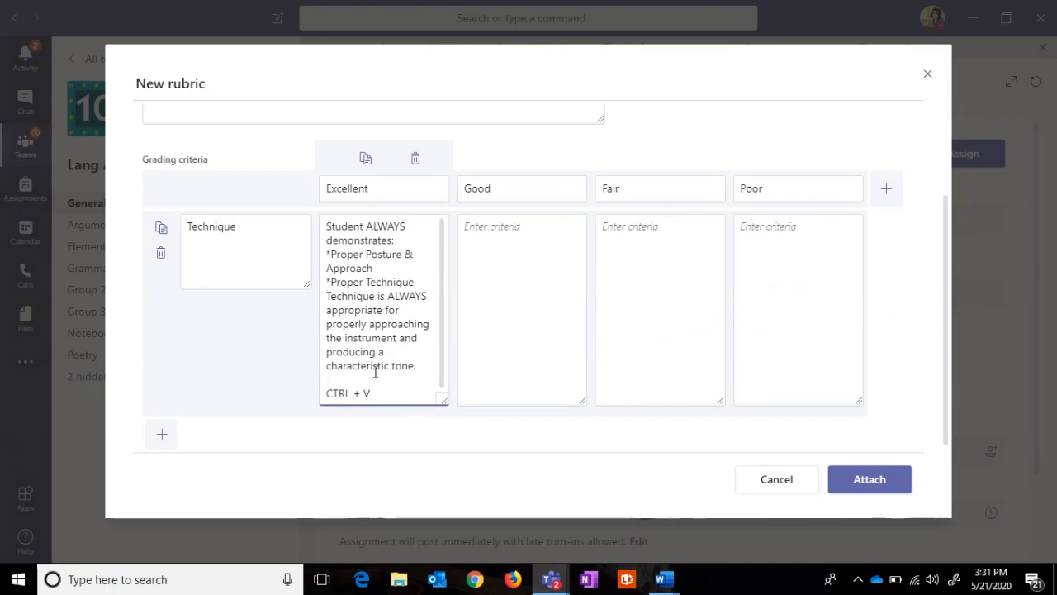
scroll(938, 145, up, 2)
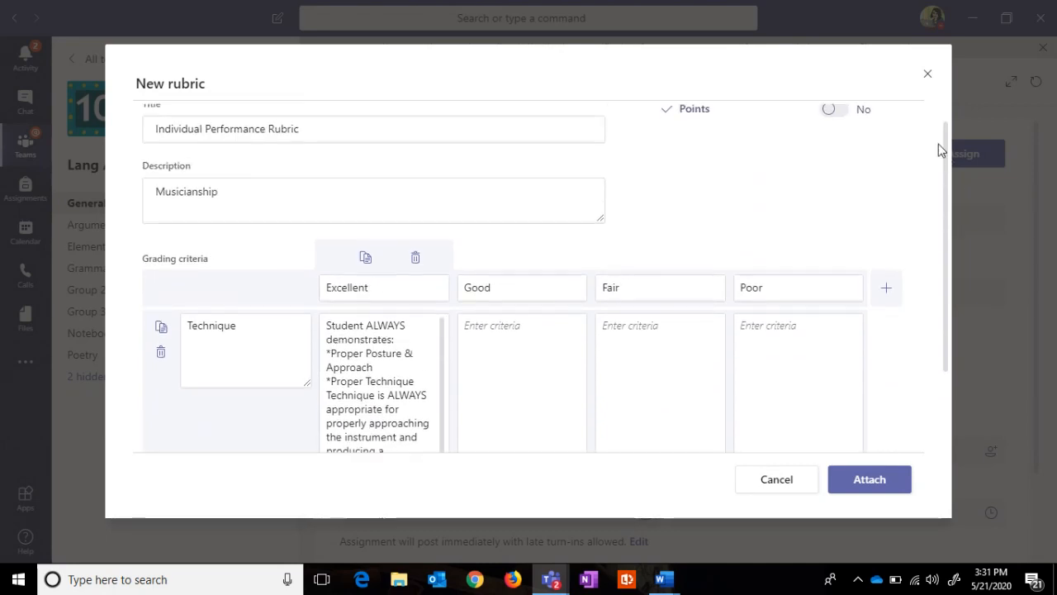
Step: Turn on rubric points and score the levels Excellent 25, Good 20, Fair 15, Poor 10
click(840, 124)
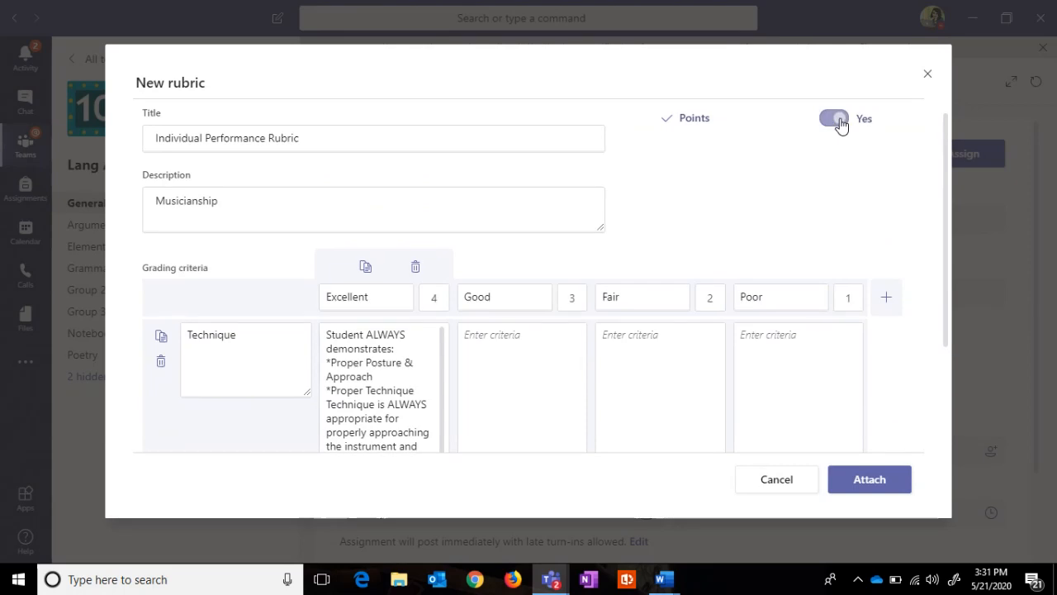
click(444, 304)
key(BackSpace)
text(25)
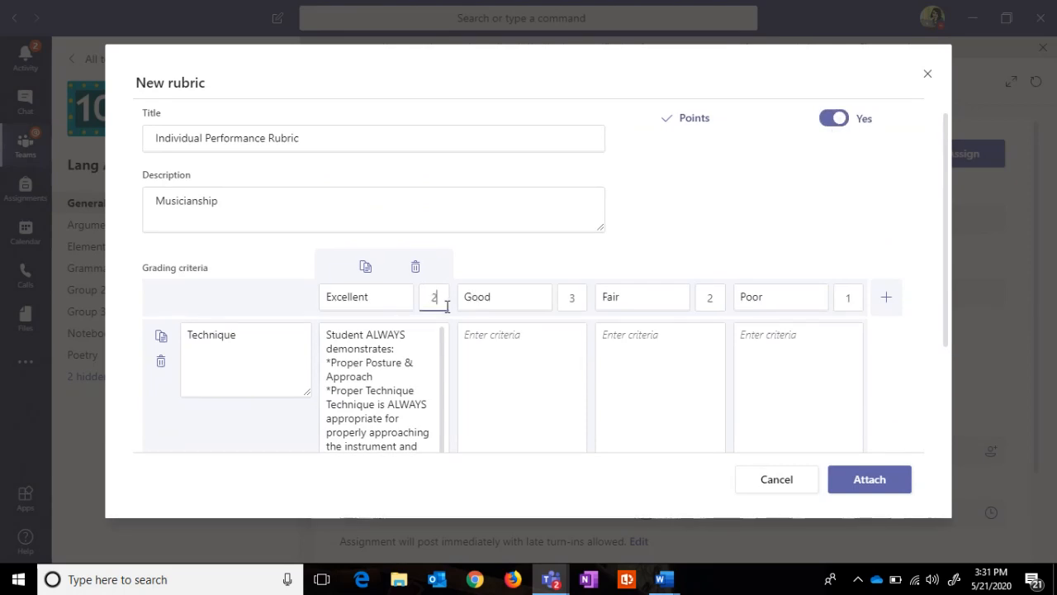
click(571, 296)
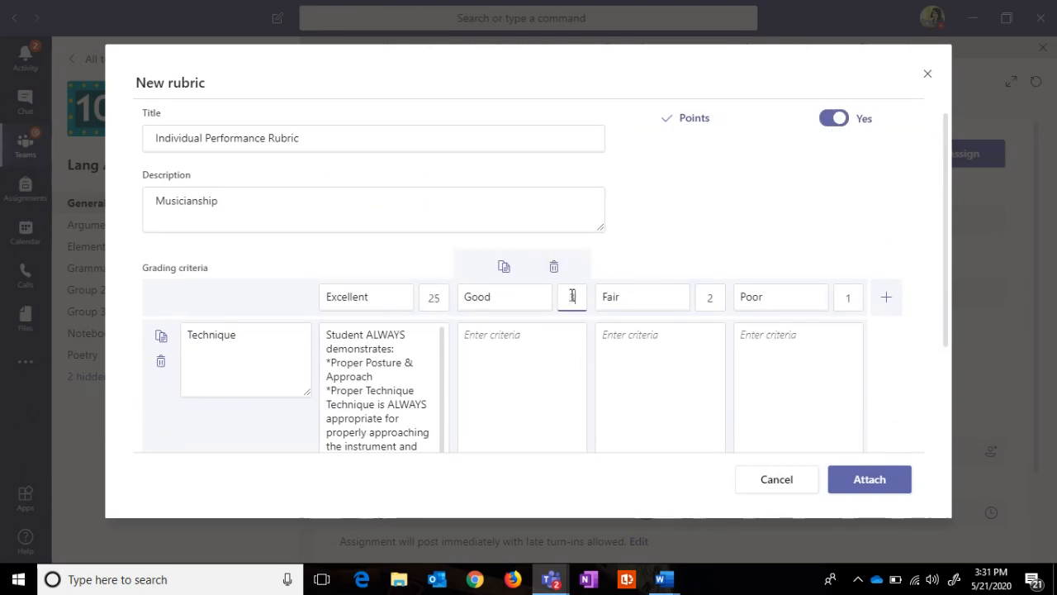
text(20)
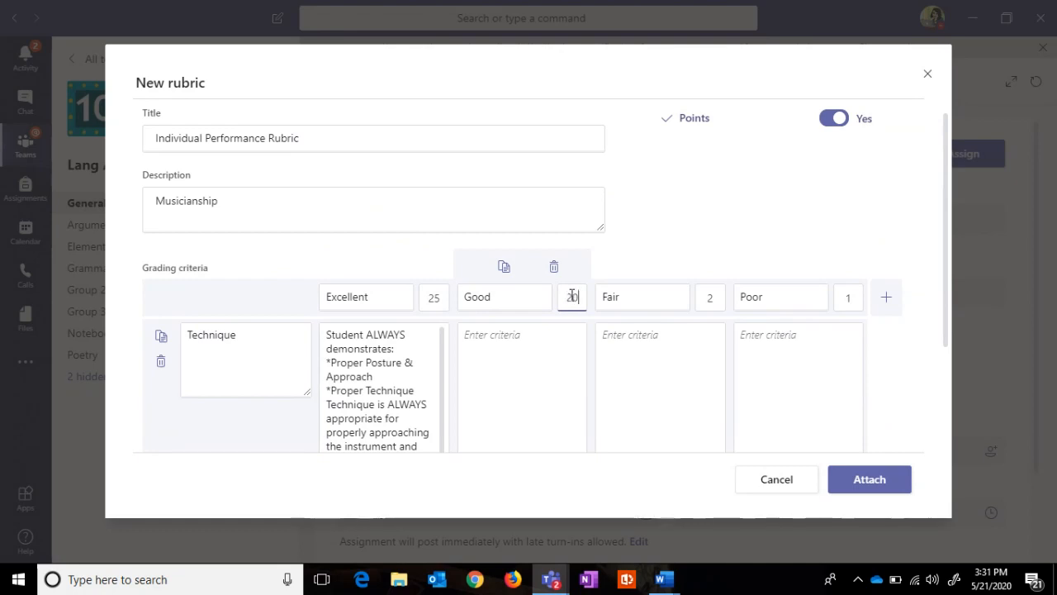
click(712, 299)
key(BackSpace)
text(15)
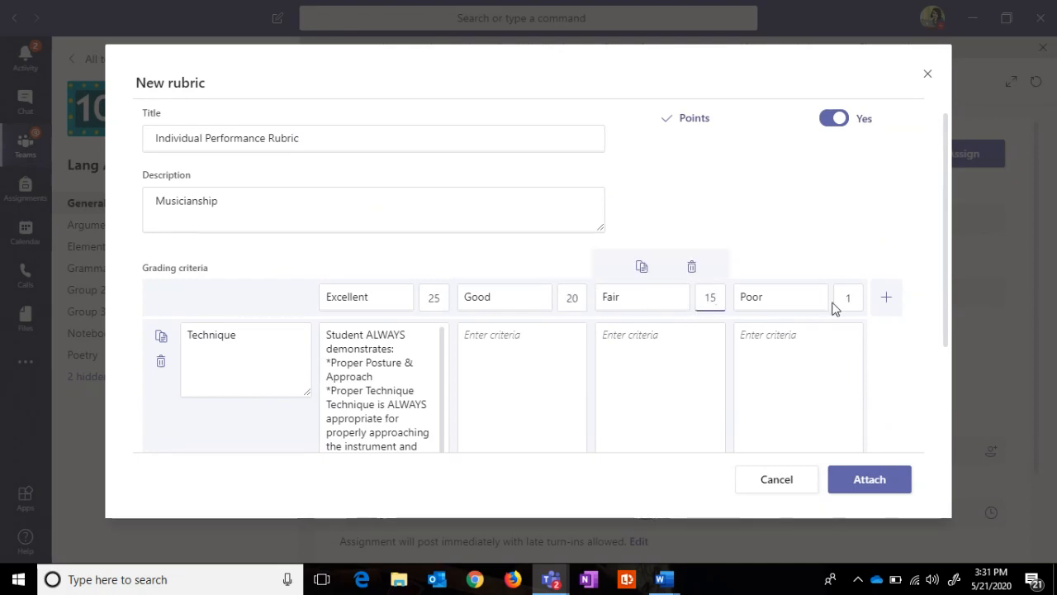
click(861, 303)
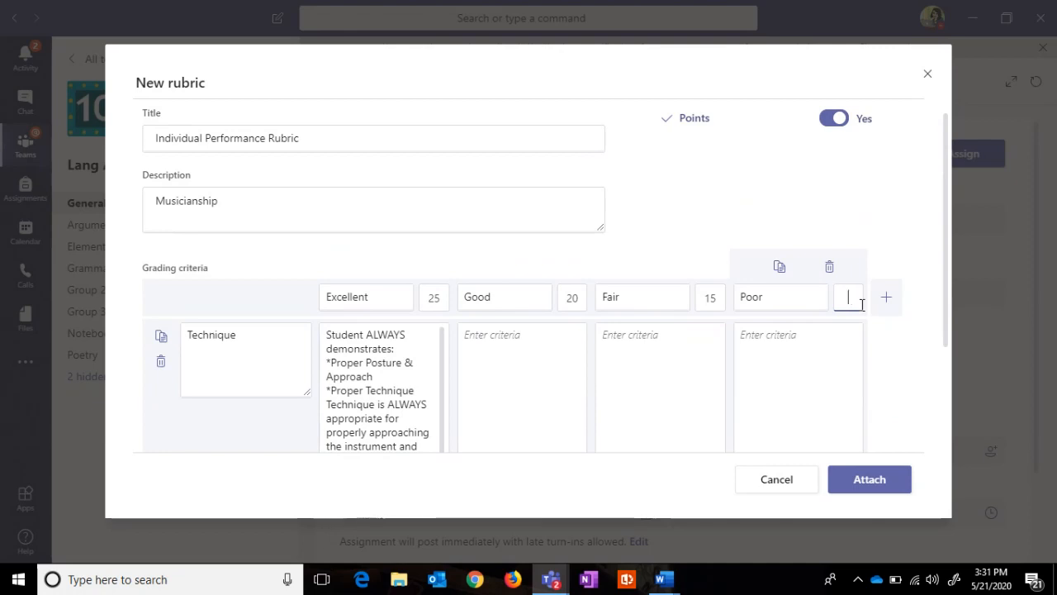
text(0)
click(884, 347)
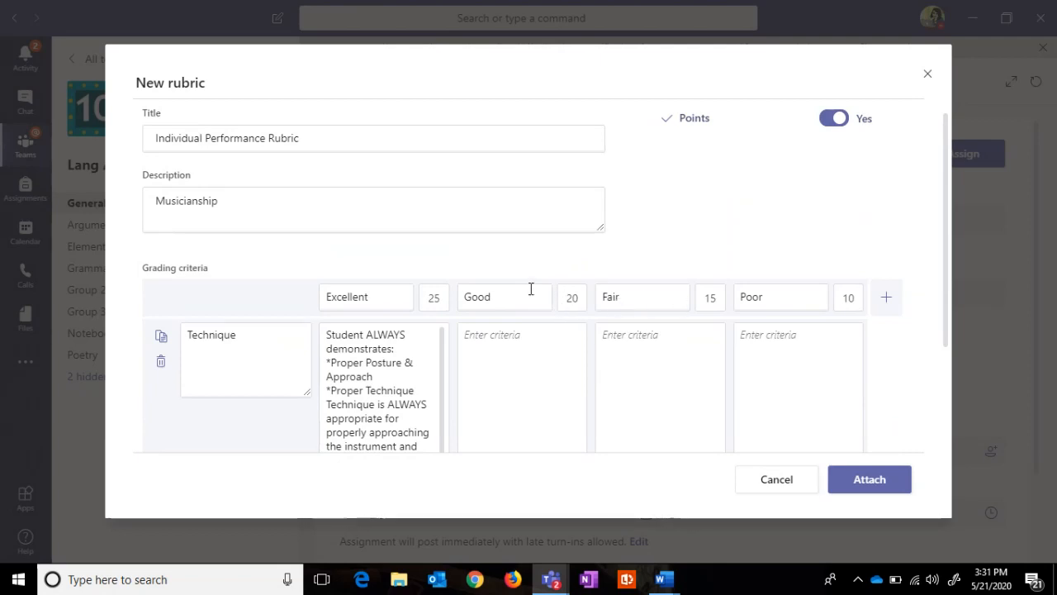
Step: Duplicate the Excellent column, edit its points, then delete the extra copied column
mouse_move(454, 299)
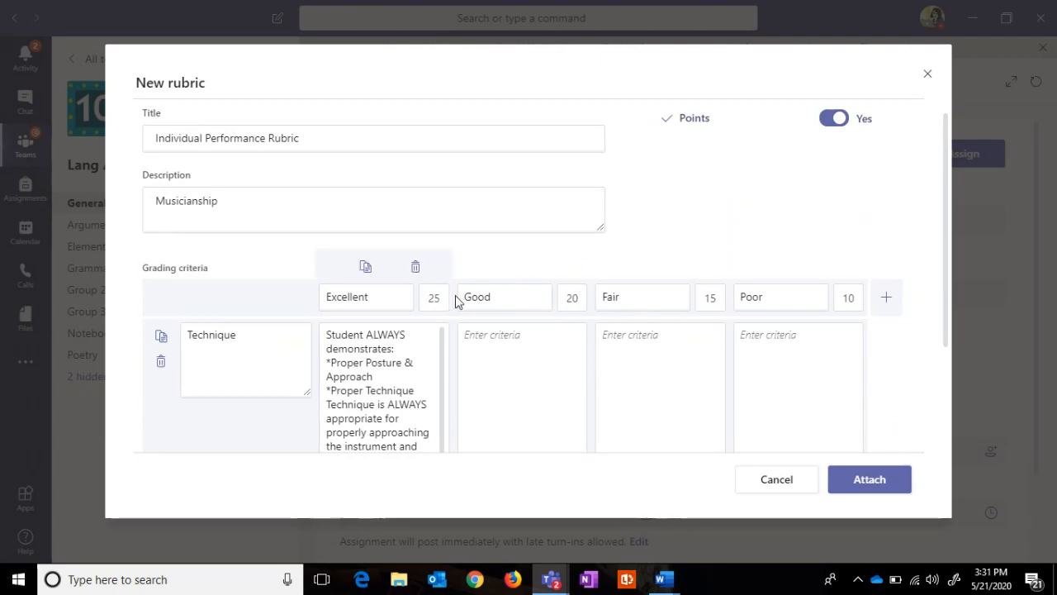
click(366, 267)
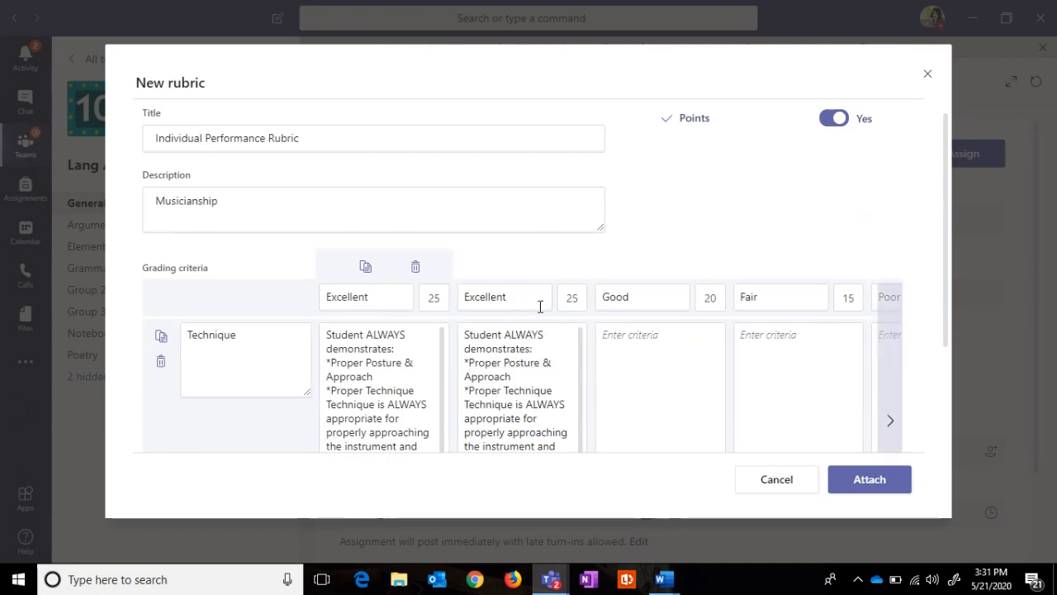
click(578, 303)
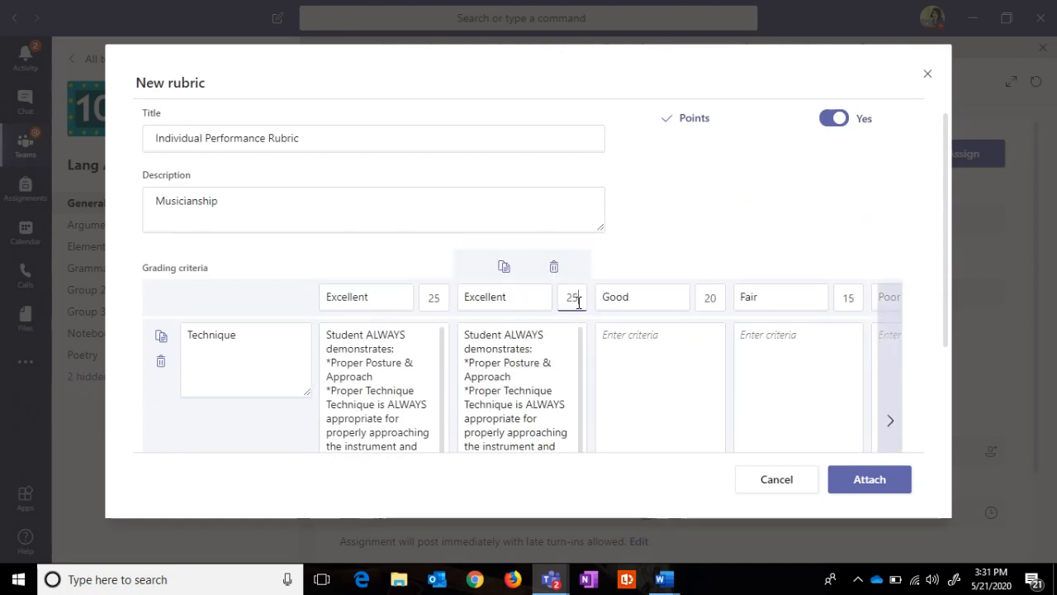
key(BackSpace)
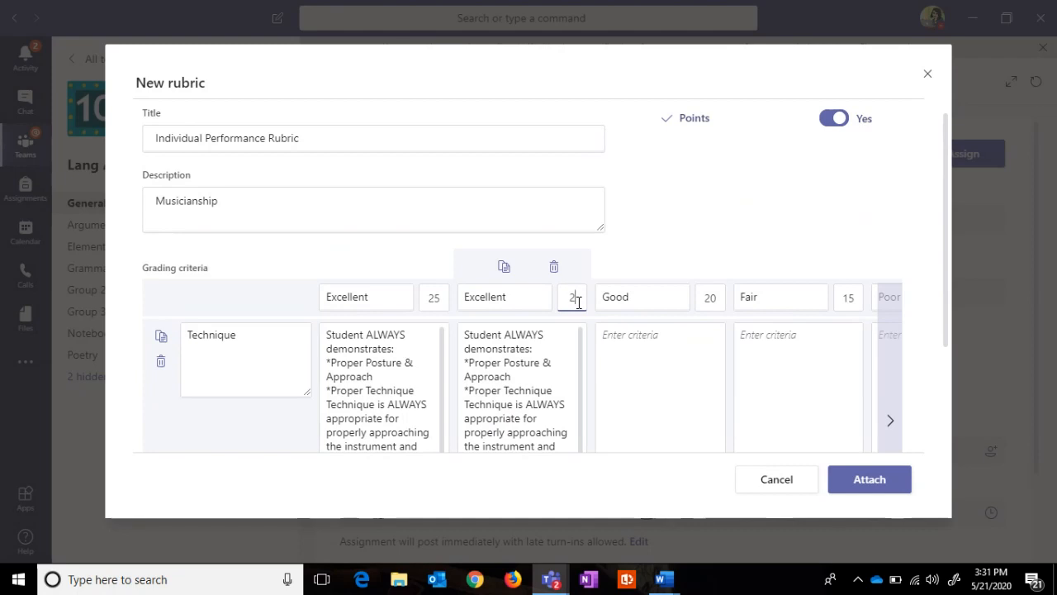
text(1)
click(553, 266)
scroll(550, 273, down, 2)
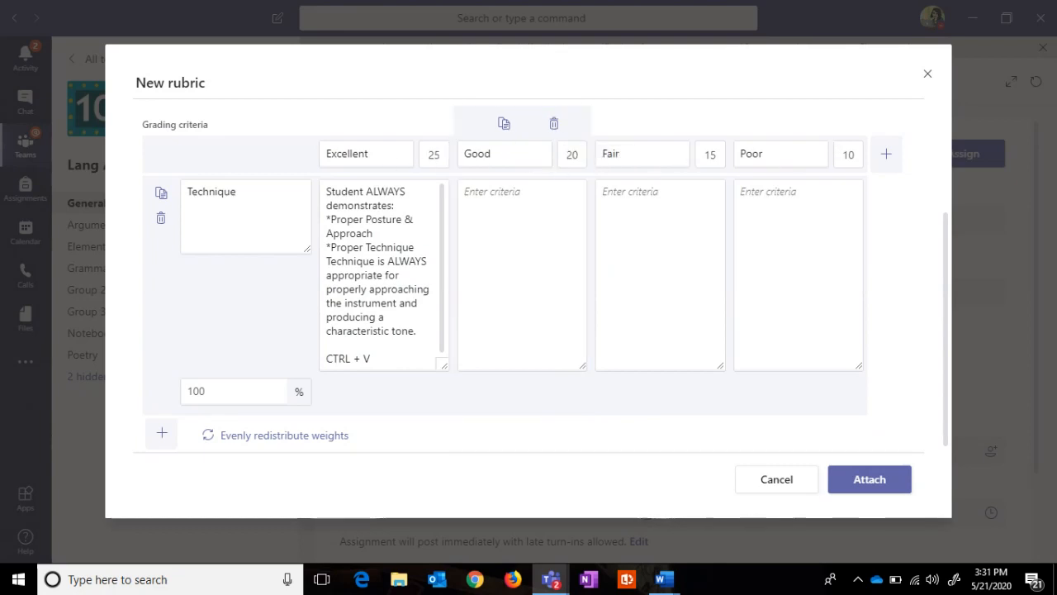
Step: Paste the USUALLY, SOMETIMES and RARELY descriptions from Word into Good, Fair and Poor, then copy the Technique row
key(alt+Tab)
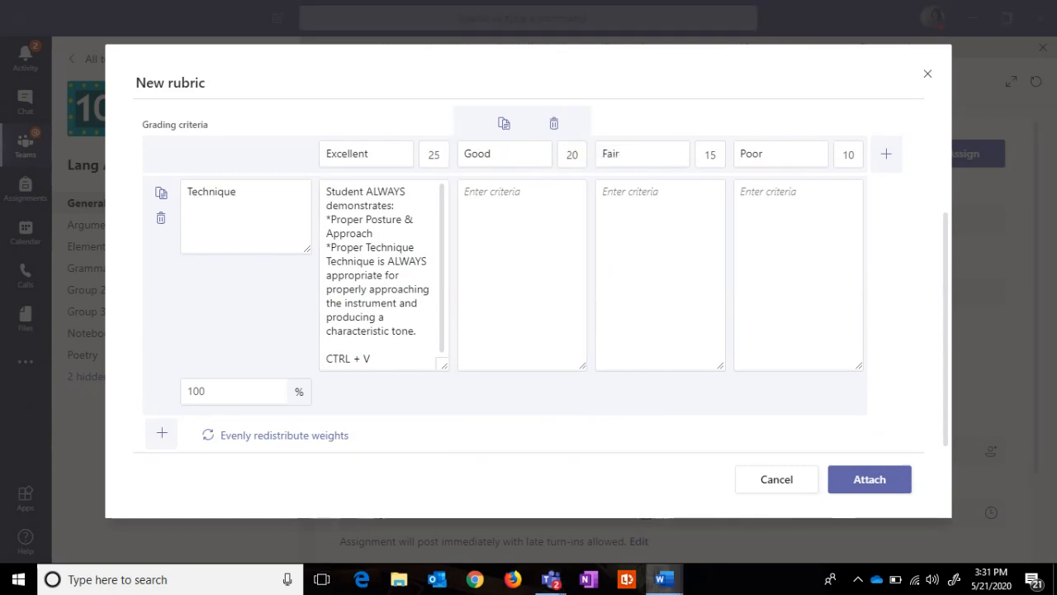
click(527, 192)
key(ctrl+v)
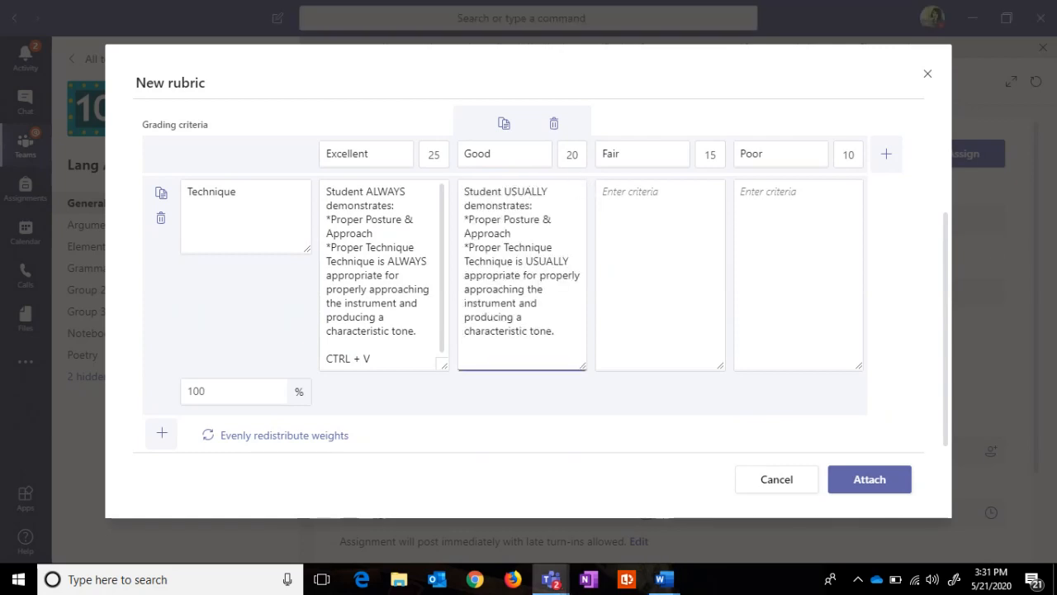
key(alt+Tab)
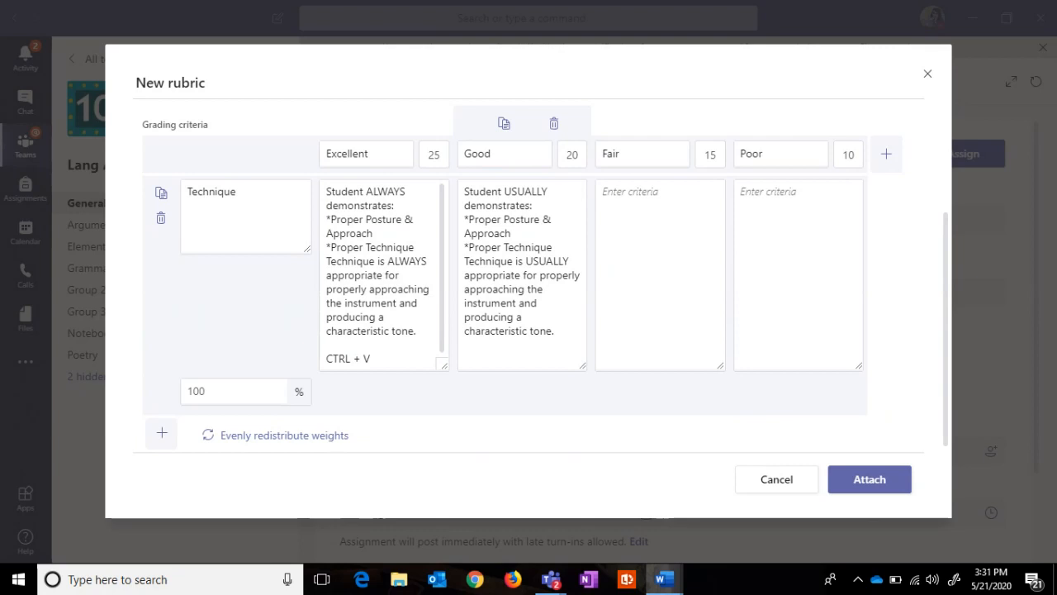
click(604, 201)
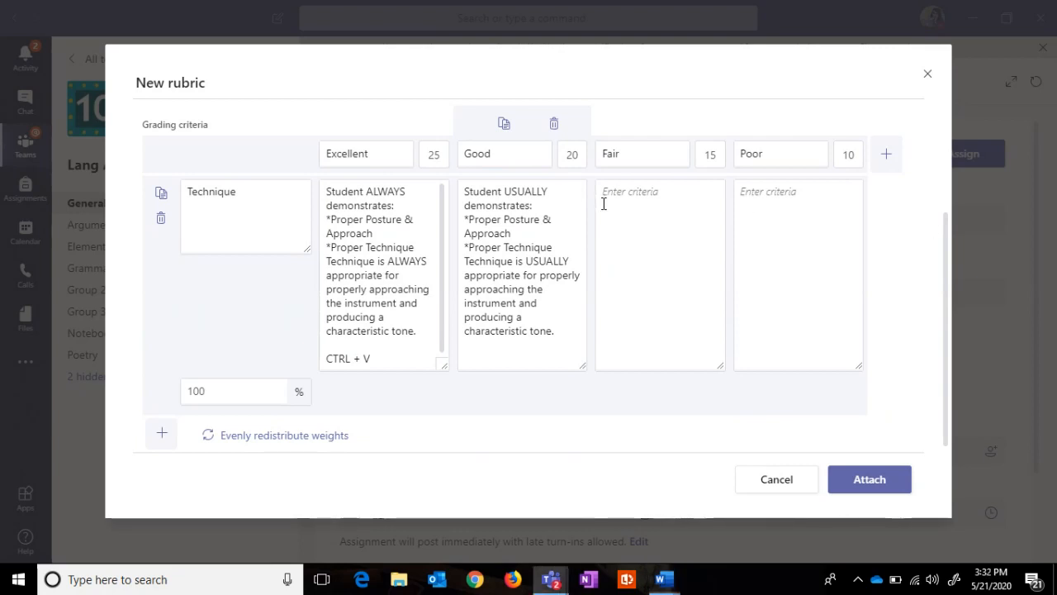
key(ctrl+v)
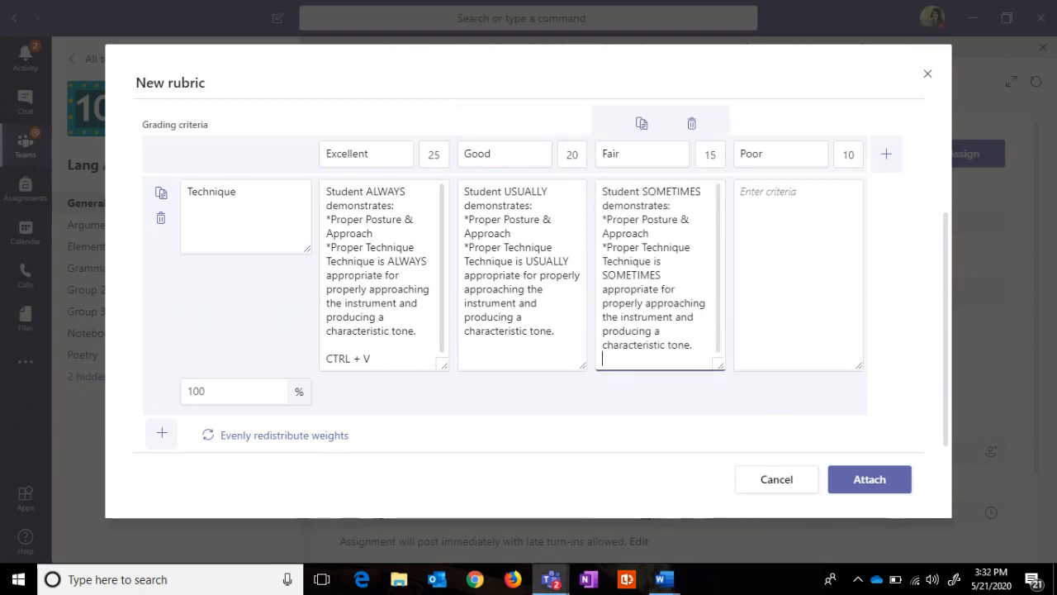
key(alt+Tab)
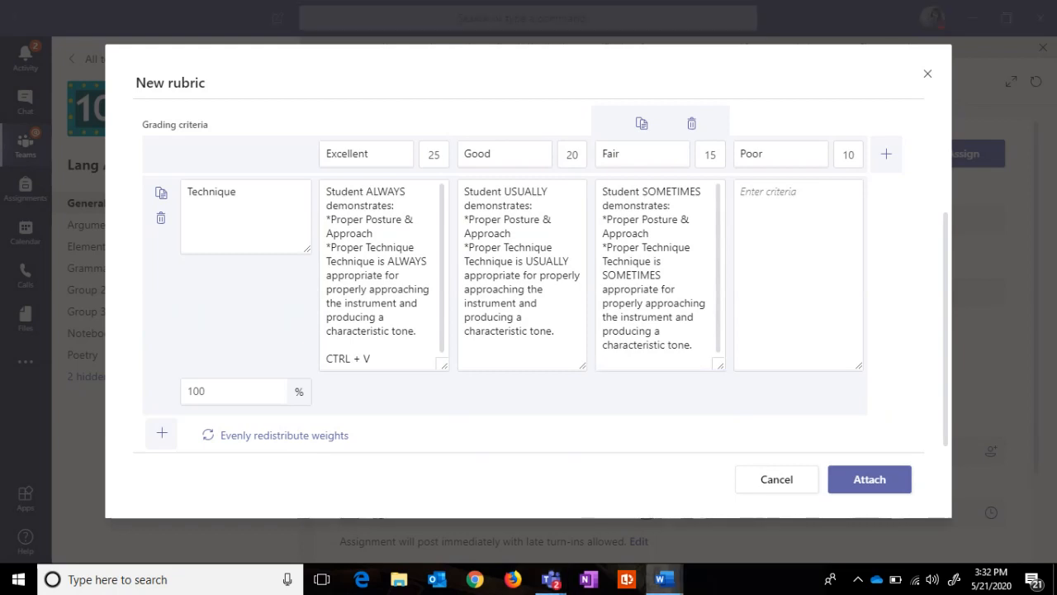
click(798, 218)
key(ctrl+v)
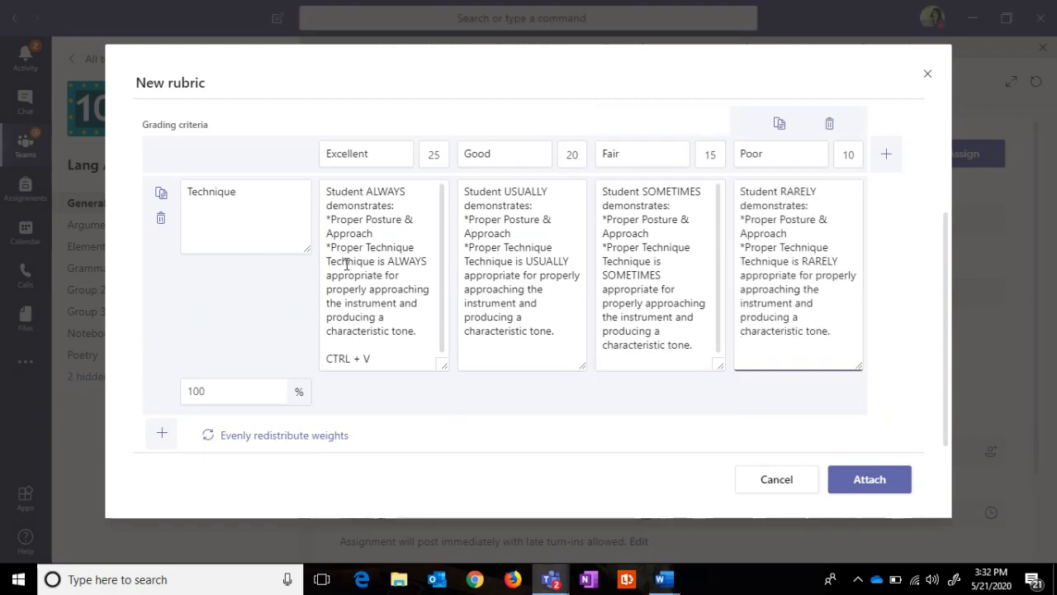
click(161, 195)
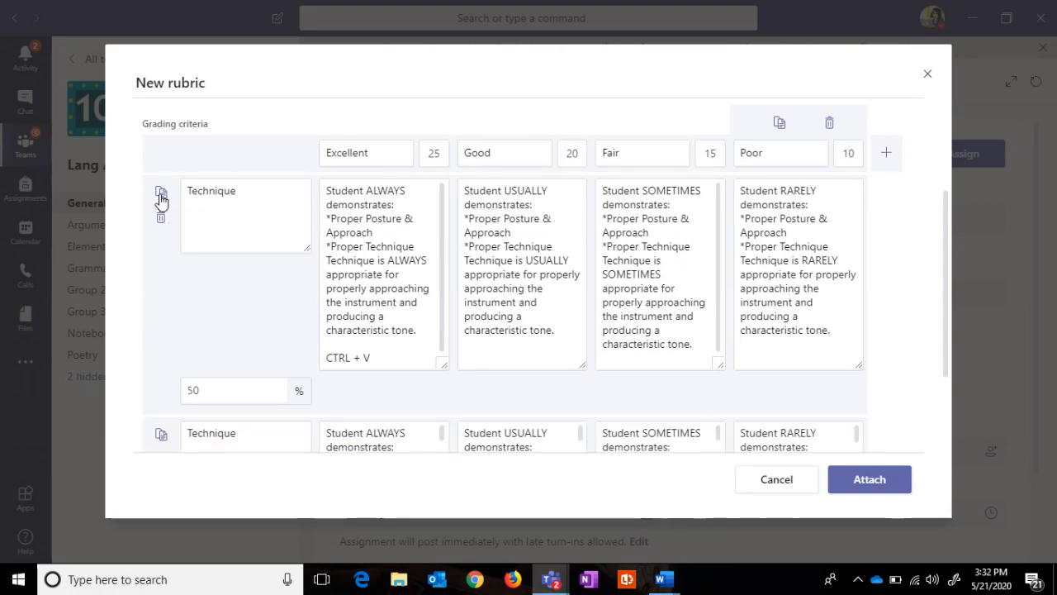
Step: Add another Technique copy and rename the duplicated criteria Tone and Timing
click(161, 196)
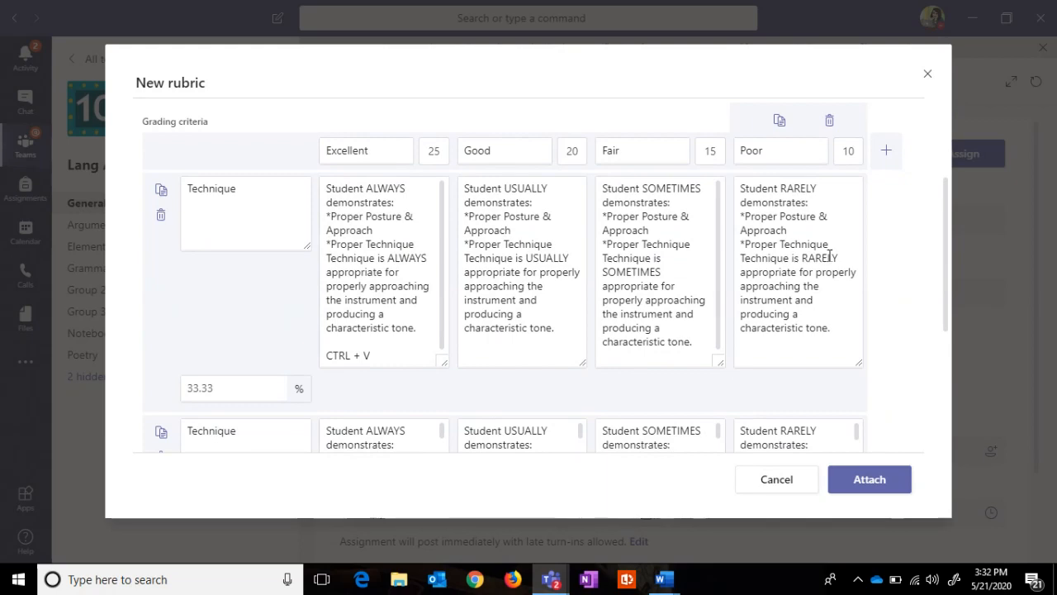
drag(949, 197, 946, 280)
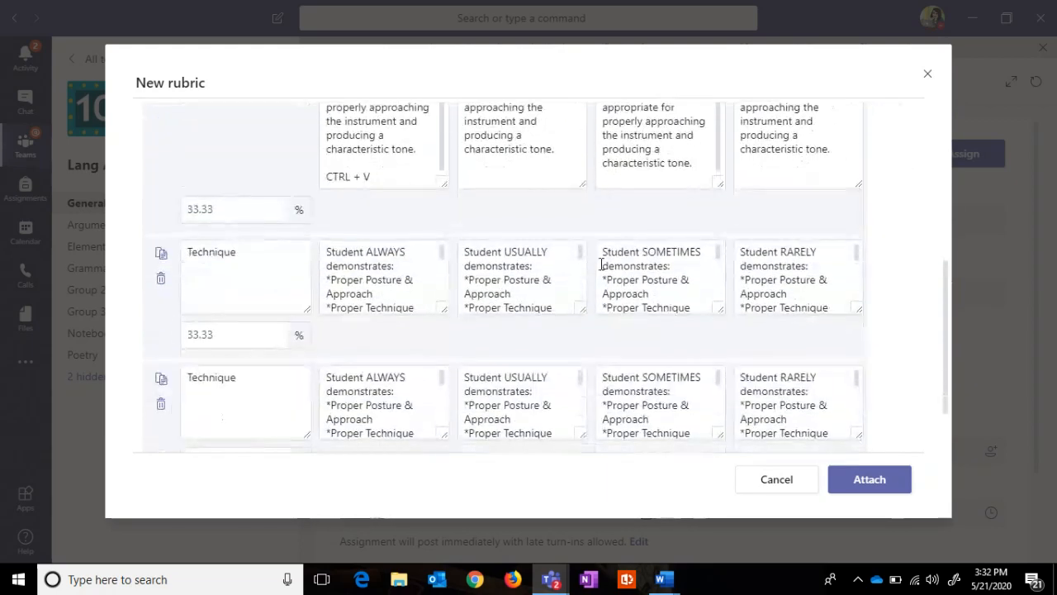
drag(248, 261, 183, 256)
key(BackSpace)
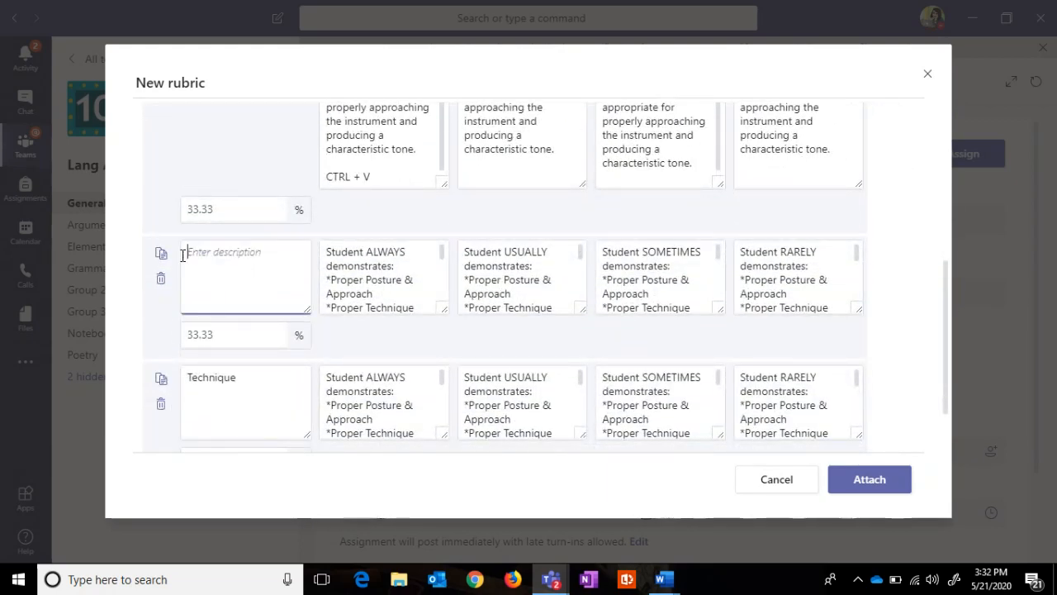
text(Tone)
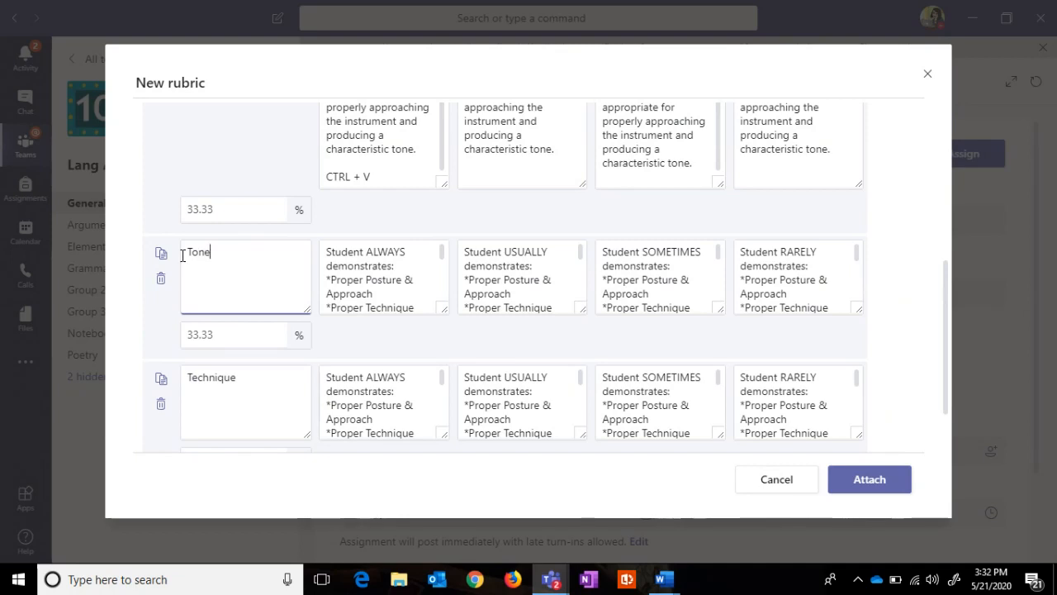
drag(238, 377, 173, 390)
text(Ti)
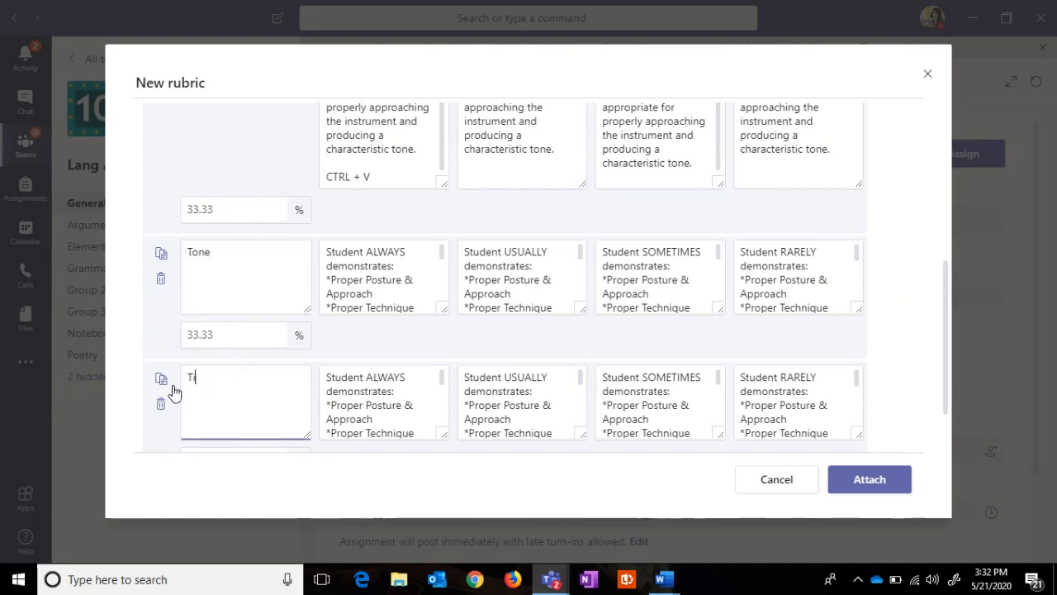
text(ming)
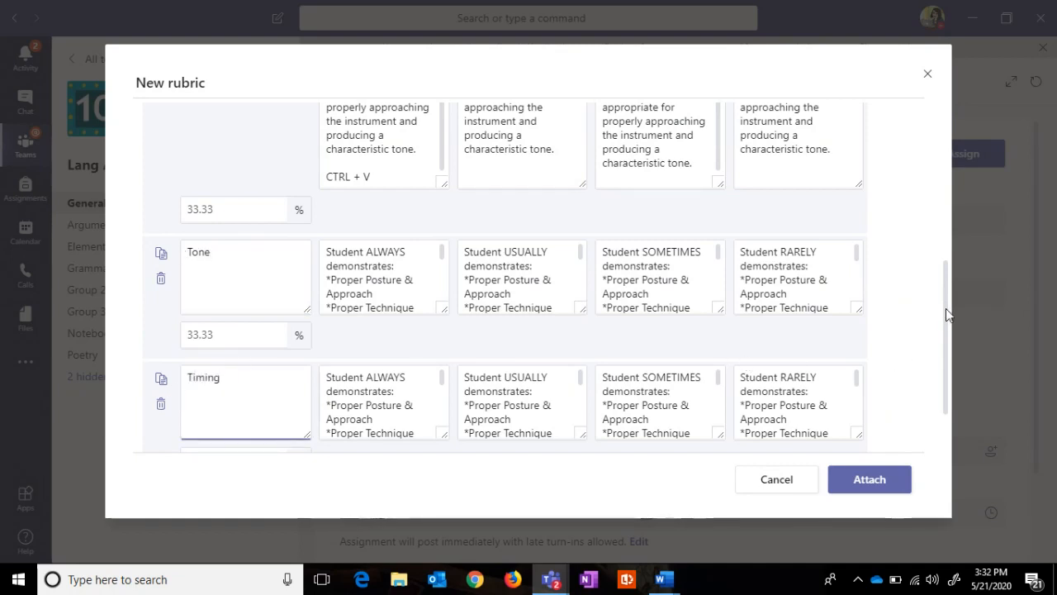
Step: Duplicate Timing as a fourth criterion named Tune and attach the rubric
scroll(945, 314, down, 2)
click(161, 309)
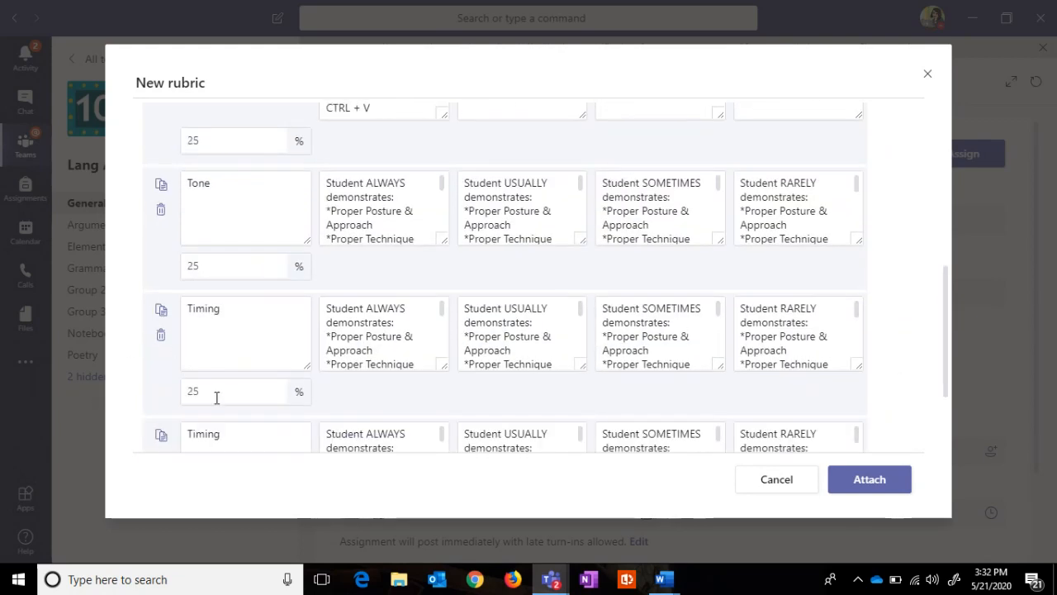
drag(221, 426, 175, 439)
text(Tune)
scroll(941, 396, down, 2)
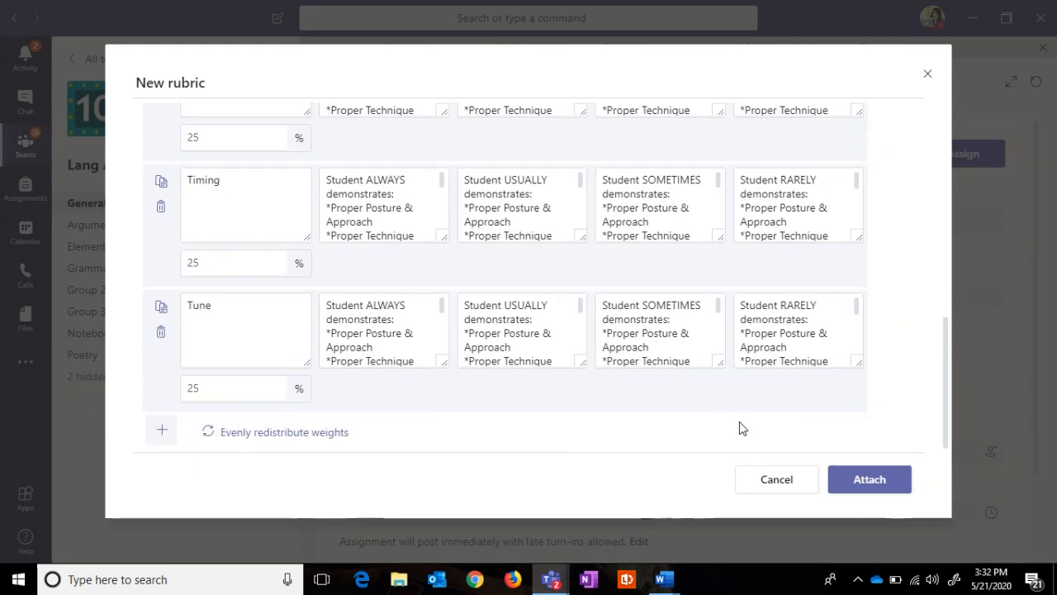
click(880, 481)
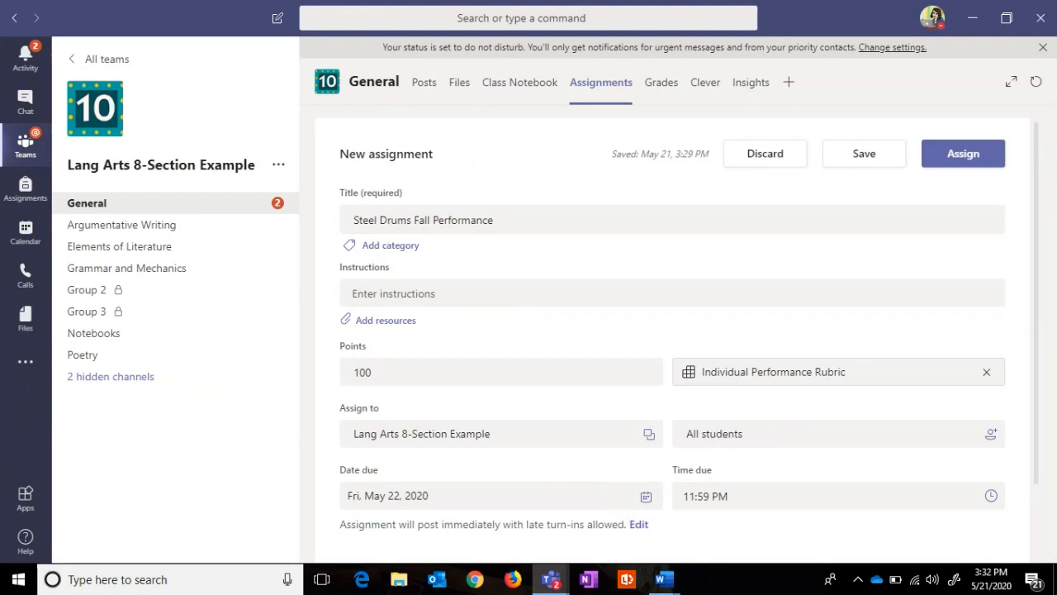
Step: Assign Steel Drums Fall Performance with its attached Individual Performance Rubric to the class
scroll(1041, 396, down, 1)
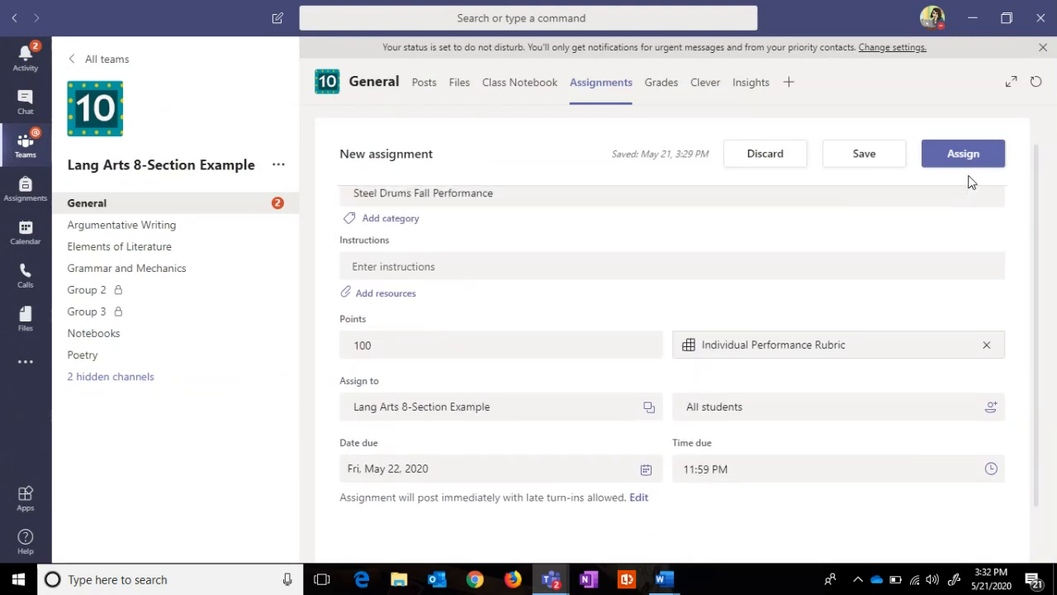
click(963, 166)
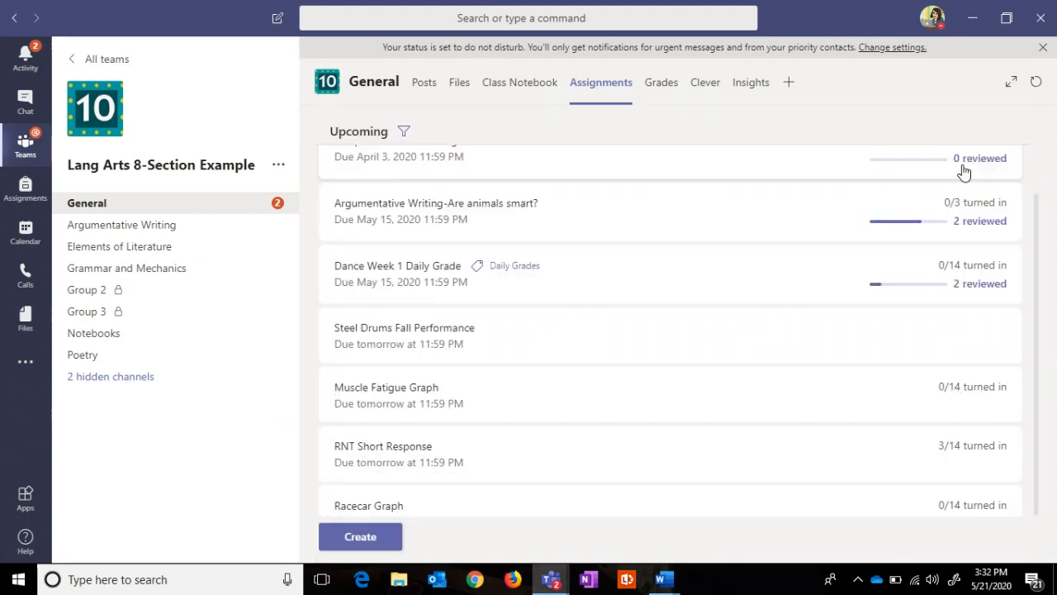
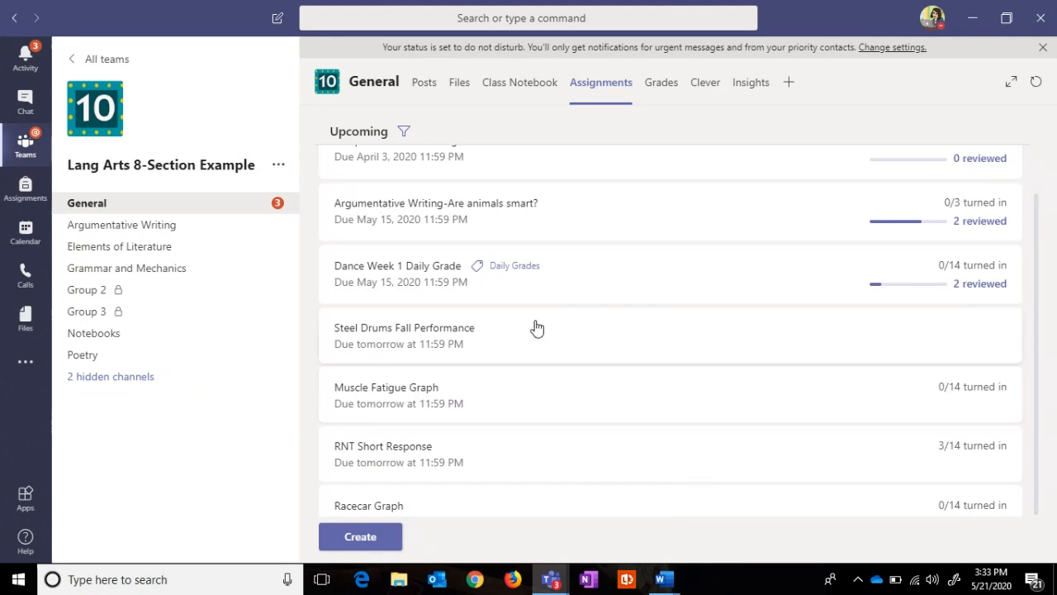
Step: Open the first student's Steel Drums Fall Performance rubric and score Technique Excellent (25 points)
click(448, 335)
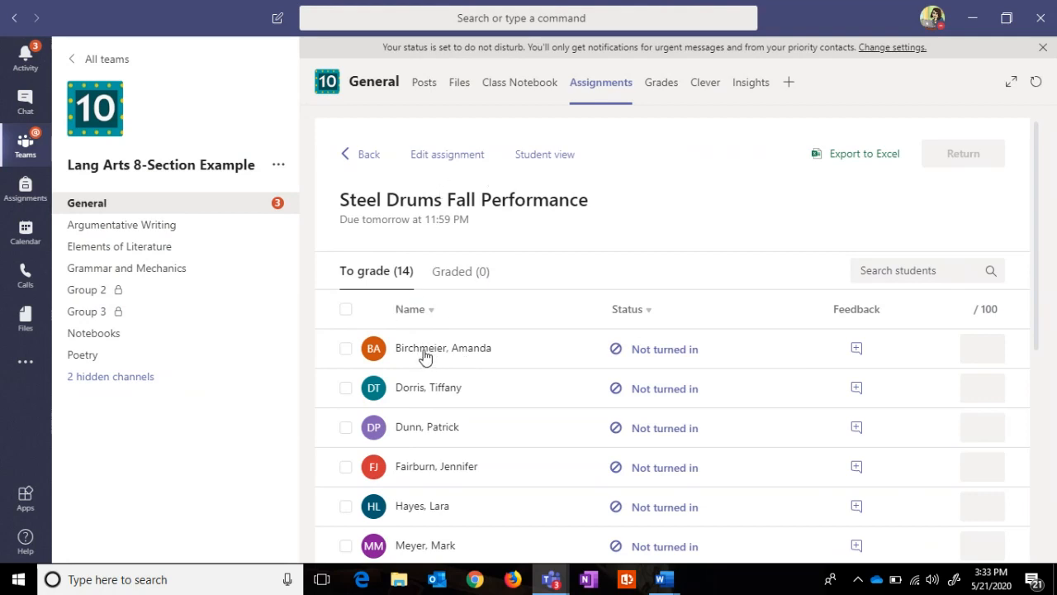
click(642, 358)
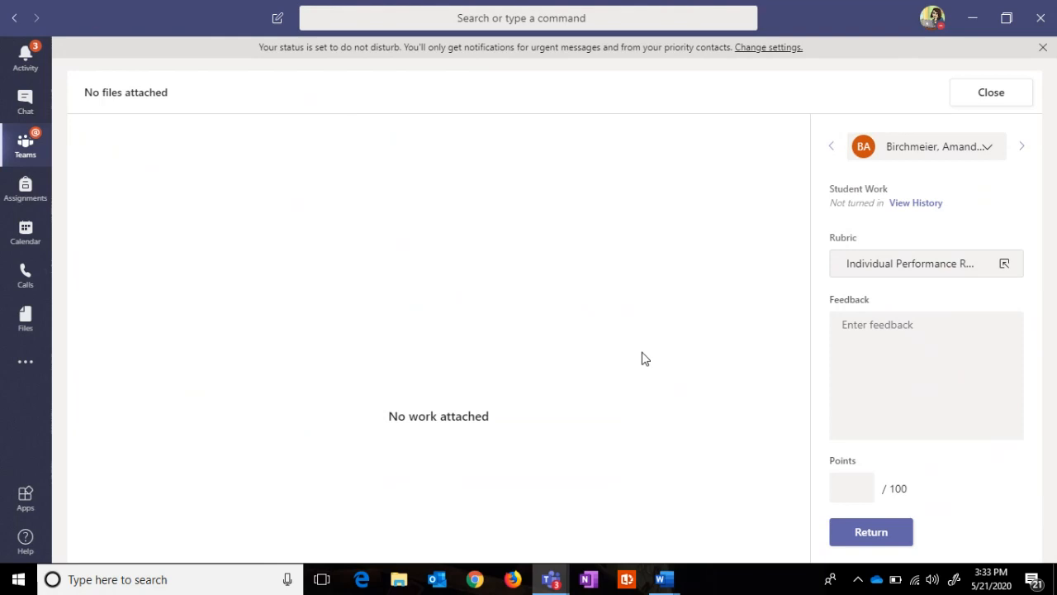
click(903, 266)
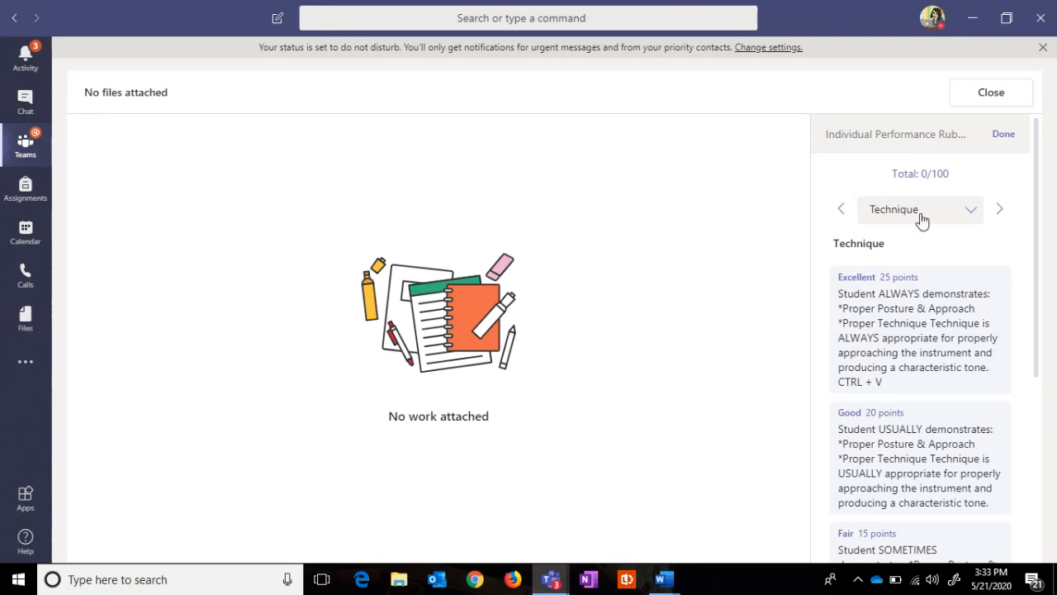
mouse_move(1038, 215)
mouse_down()
mouse_move(1039, 226)
mouse_move(1029, 201)
mouse_up()
click(870, 327)
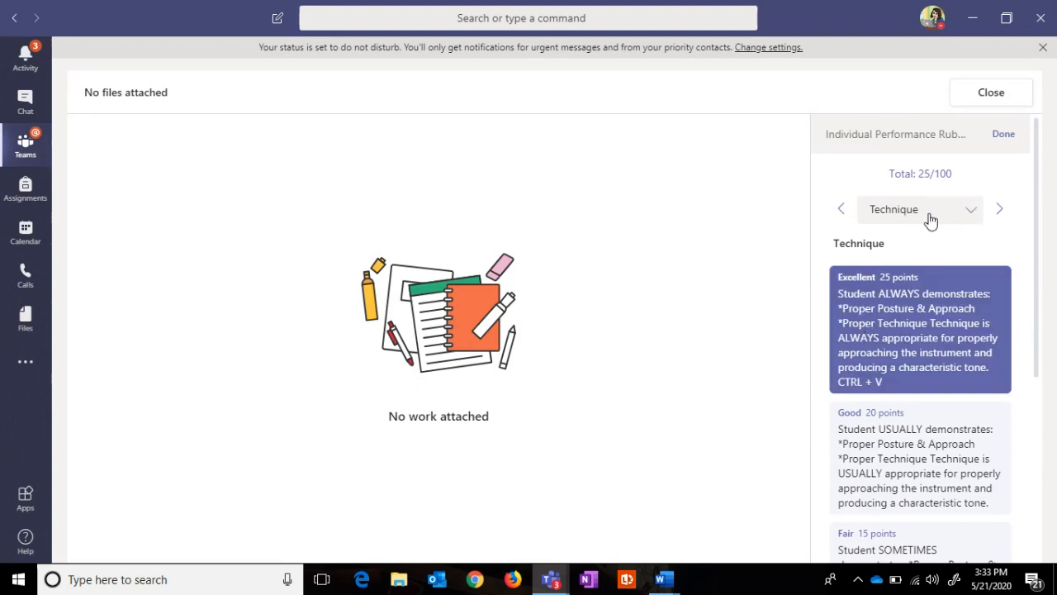
Step: Score Tone Good (20), Timing Excellent (25) and Tune Fair (15), for 85 total
click(973, 217)
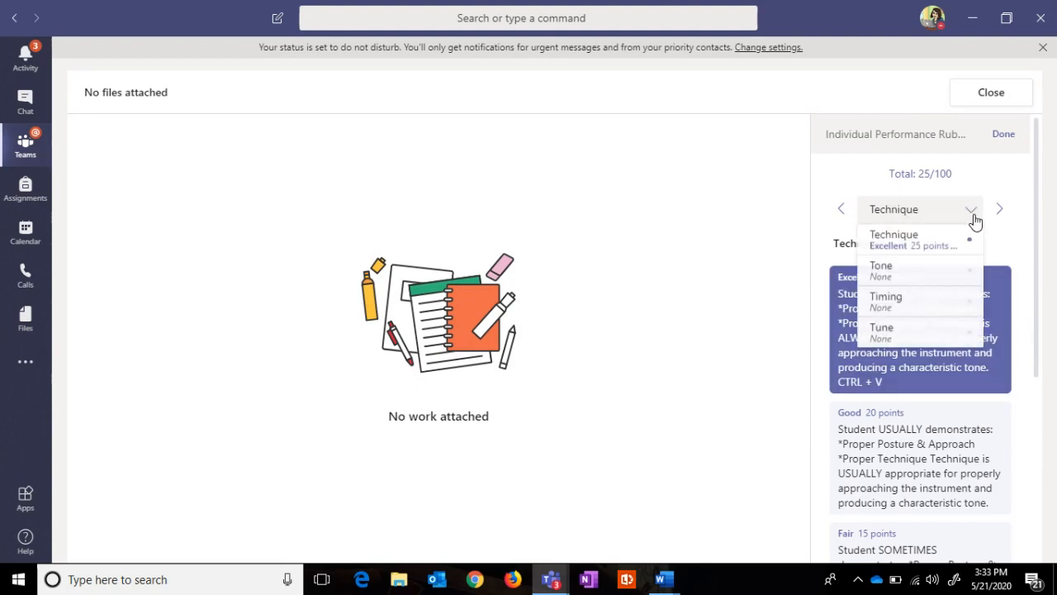
click(929, 278)
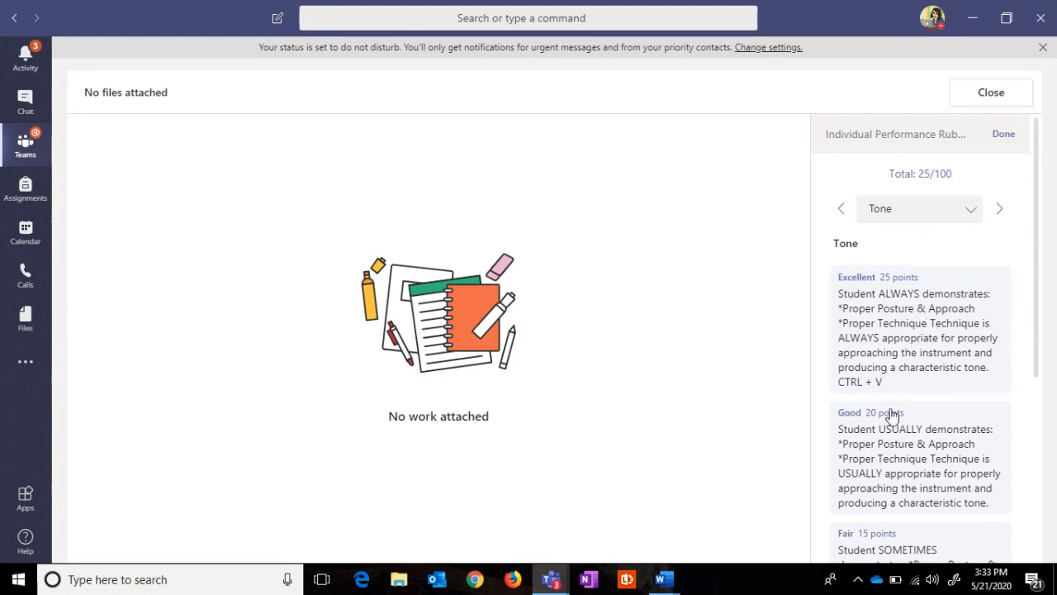
click(885, 437)
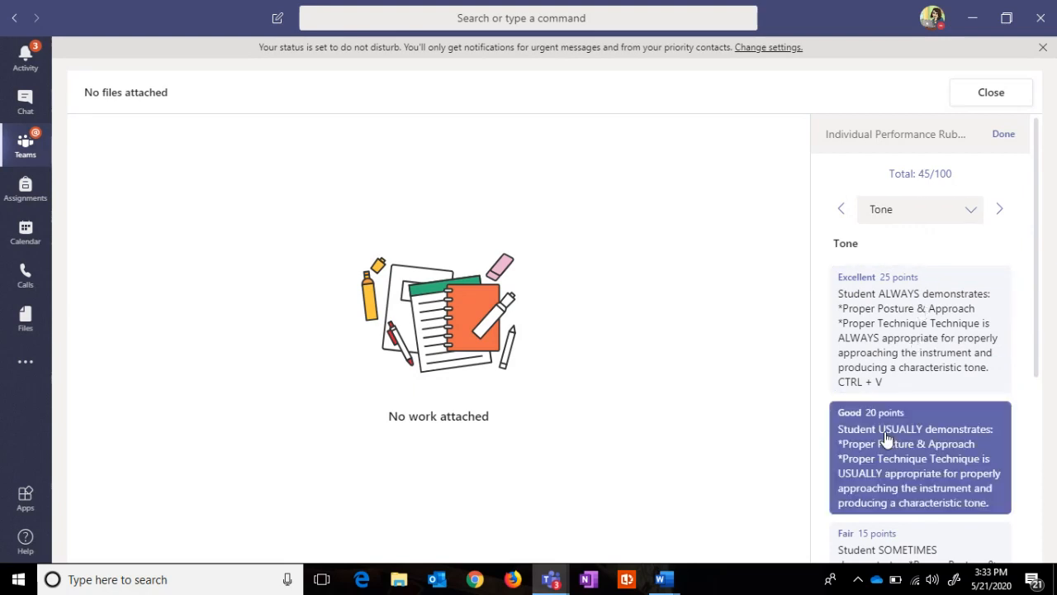
click(972, 215)
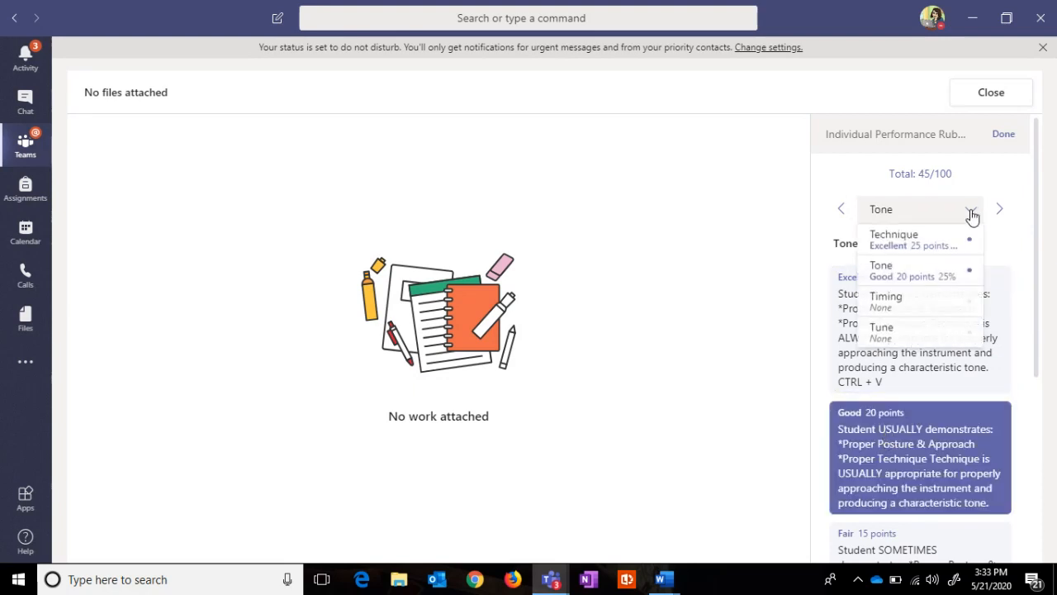
click(920, 301)
click(919, 366)
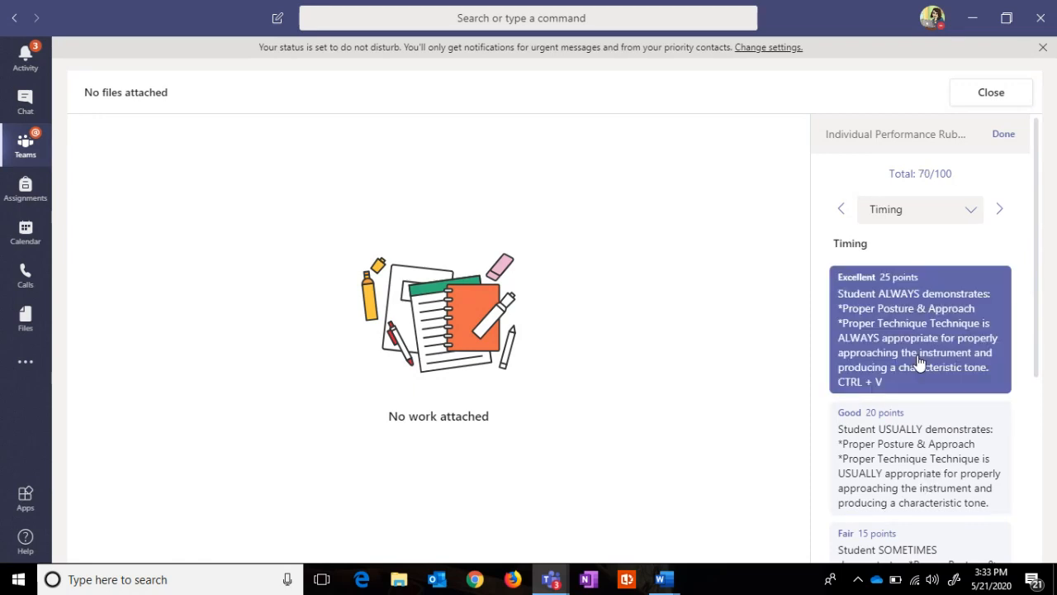
click(964, 218)
click(898, 335)
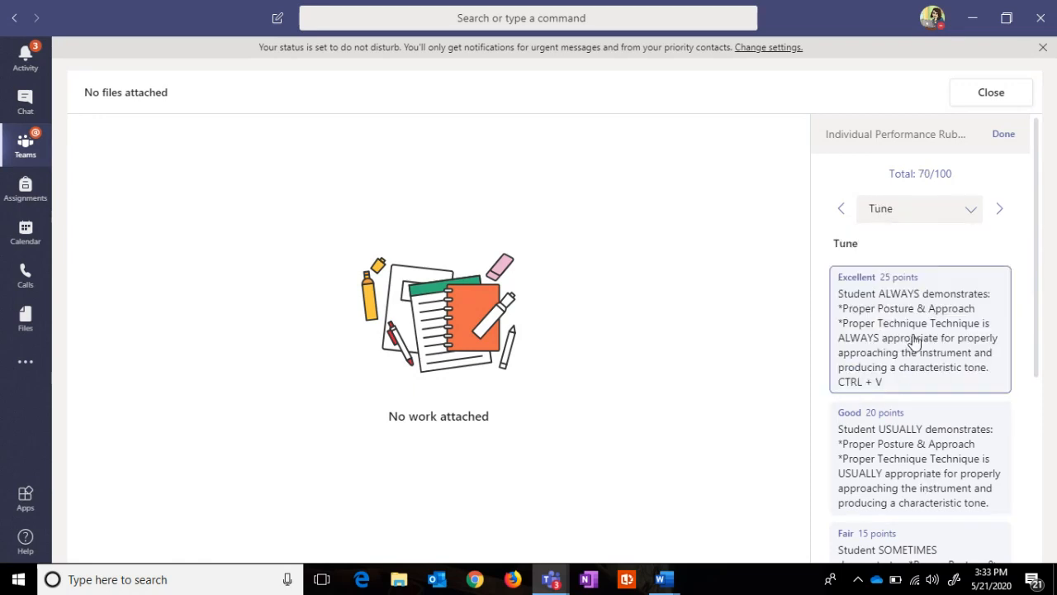
drag(1038, 324, 1038, 298)
click(873, 457)
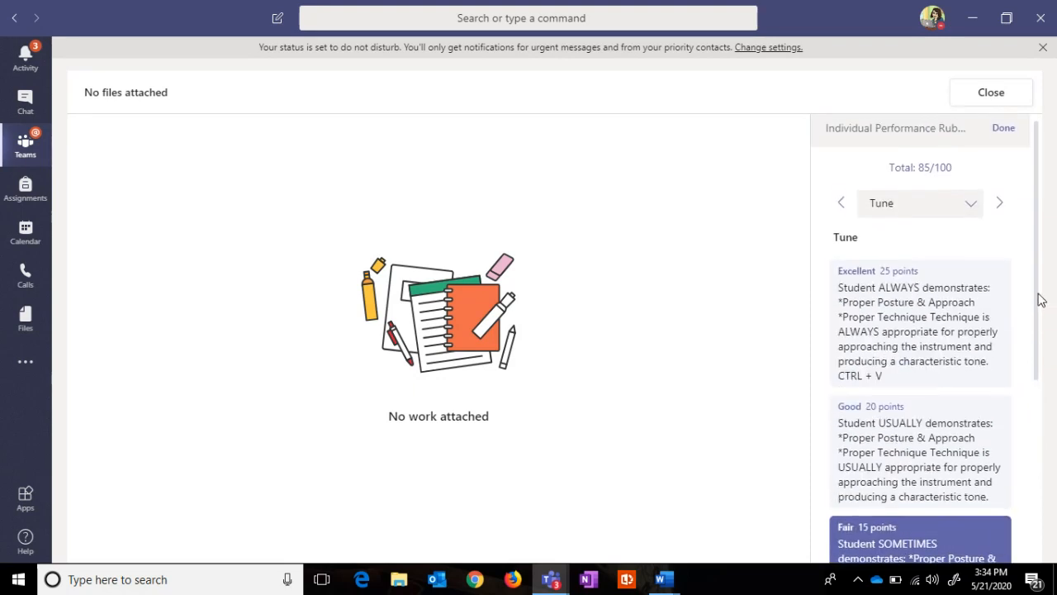
click(1001, 135)
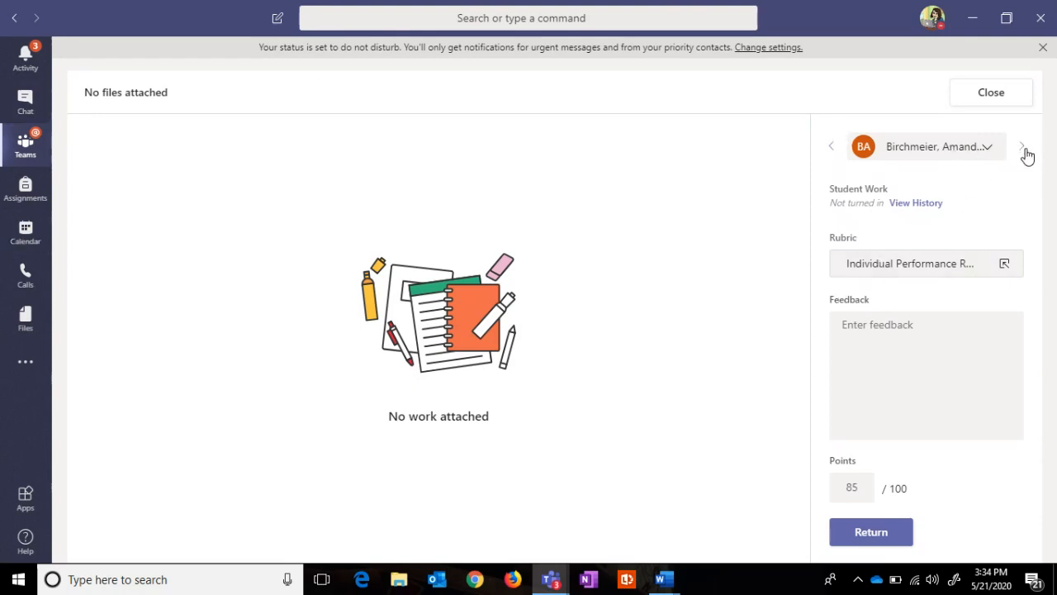
Step: Close the grading view and open the RNT Short Response assignment
click(994, 94)
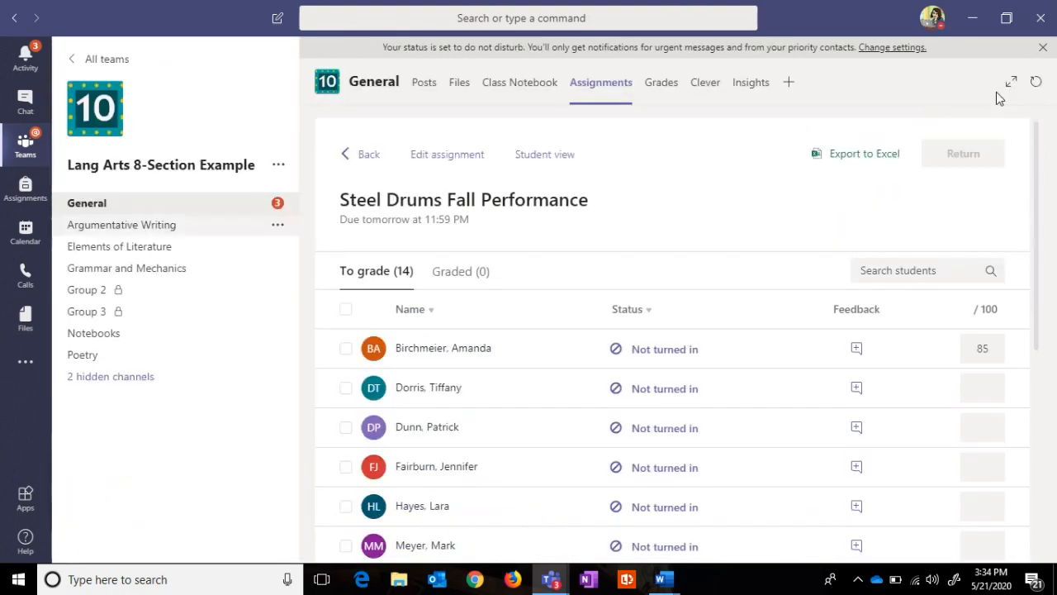
scroll(1029, 177, down, 1)
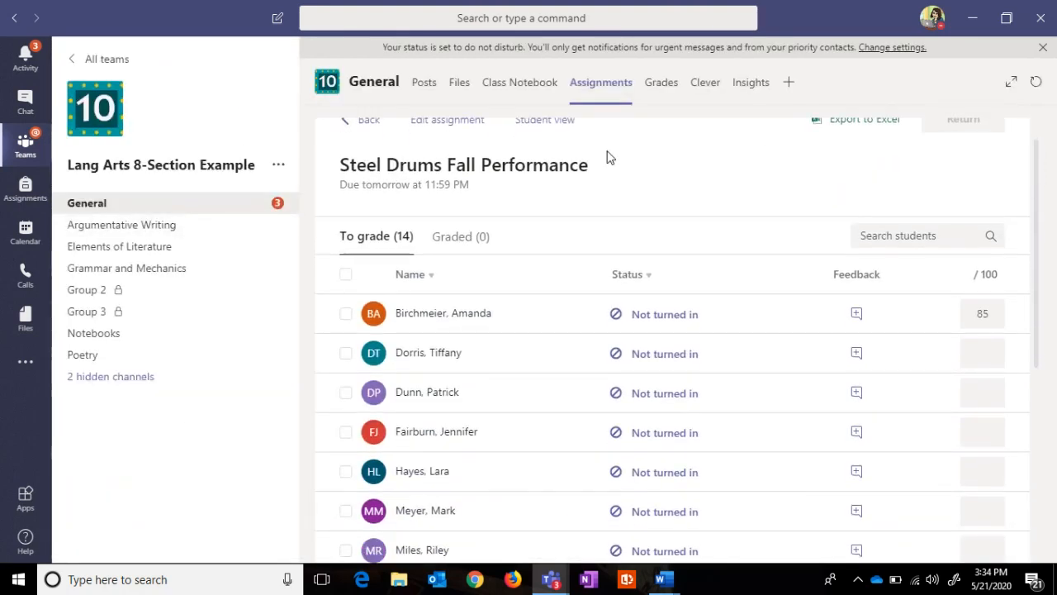
click(370, 122)
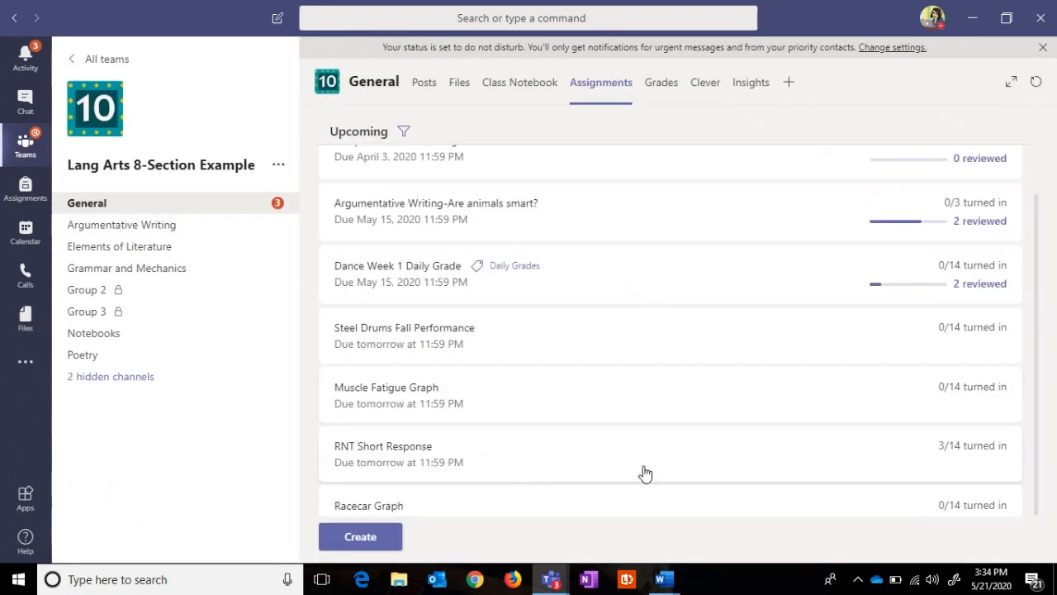
drag(1031, 361, 1024, 432)
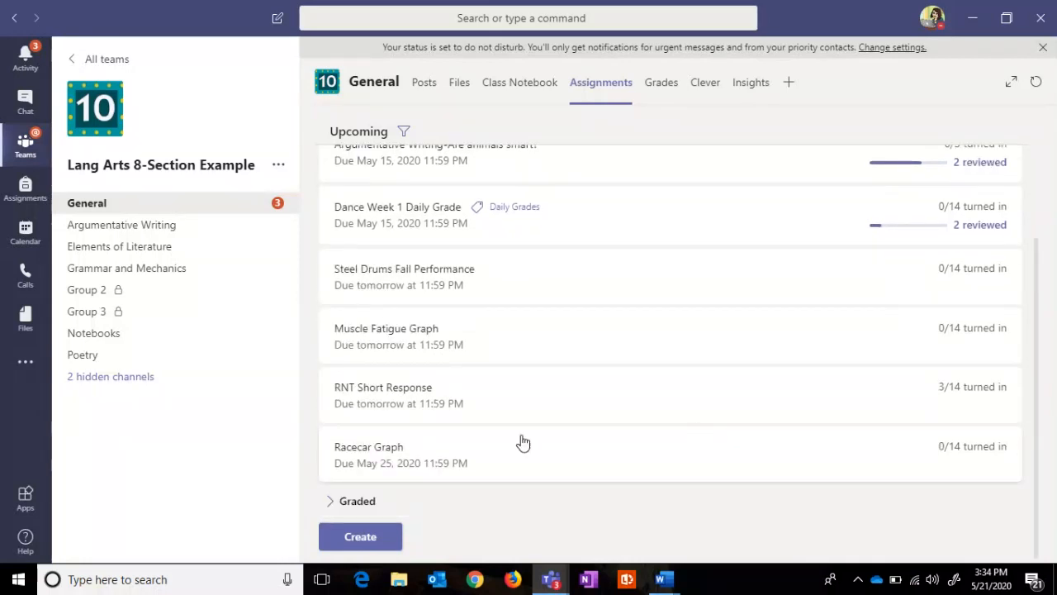
click(363, 396)
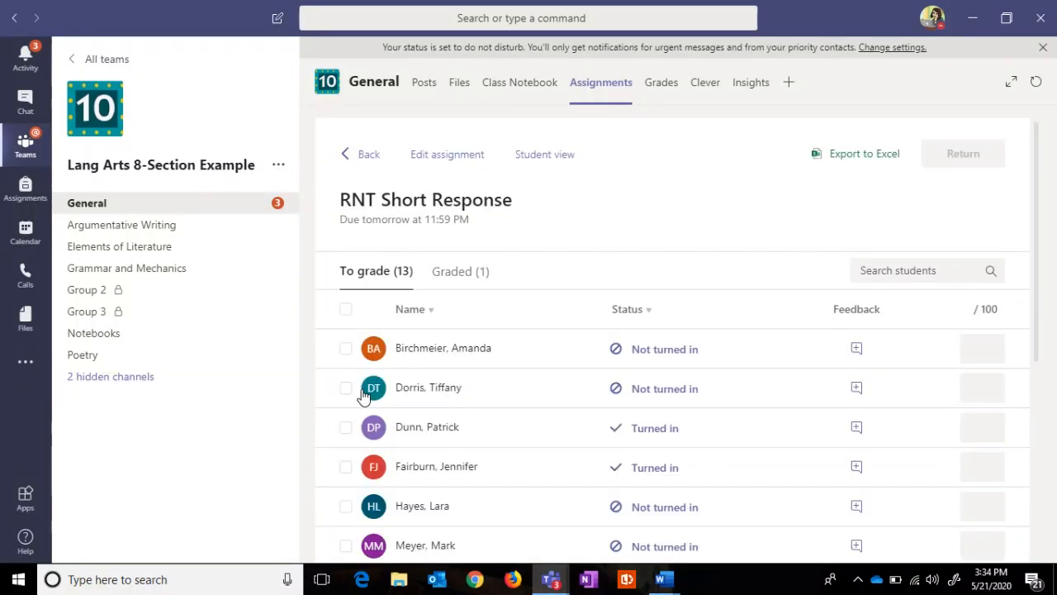
Step: Sort students by status and open a turned-in student's OneNote work
click(642, 316)
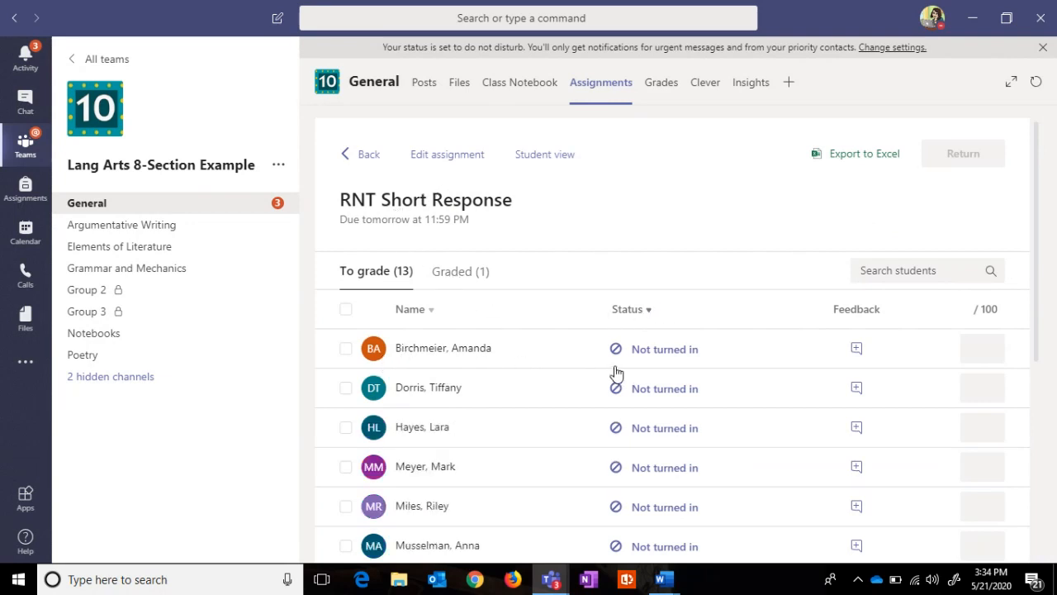
click(630, 313)
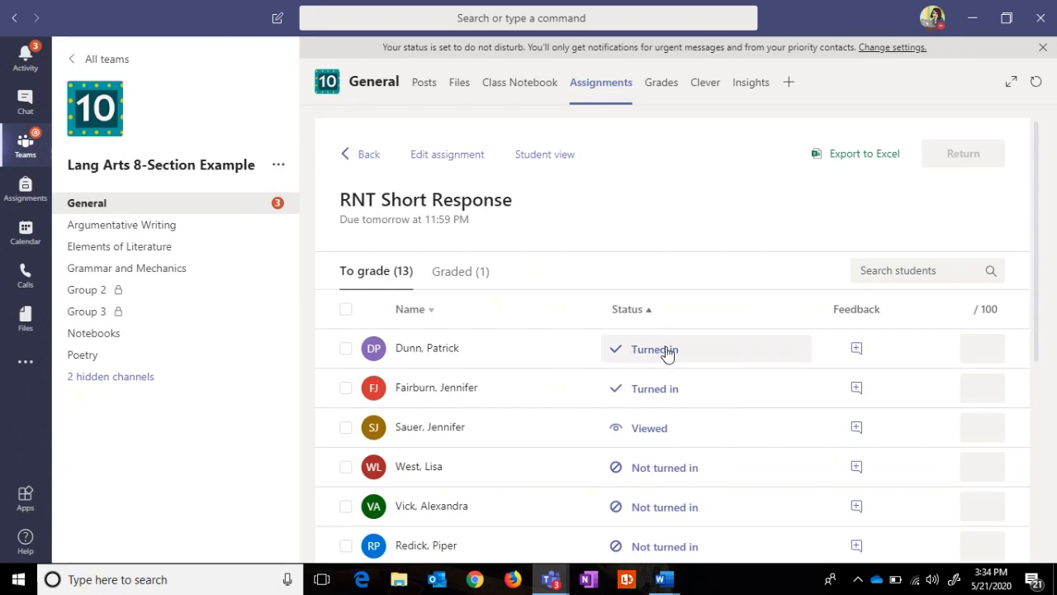
click(667, 351)
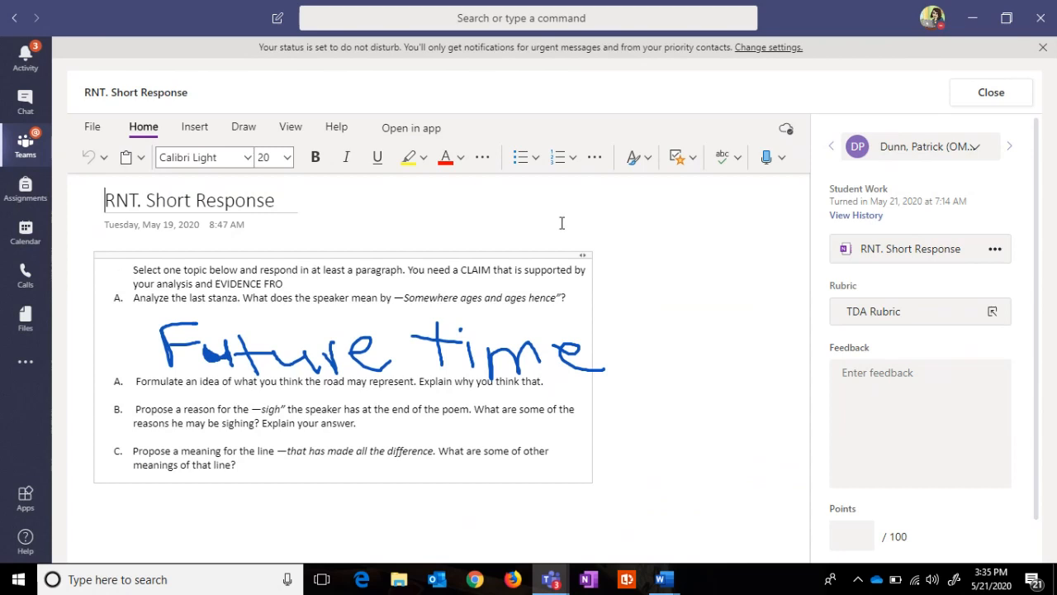
Step: Score the first TDA Rubric criterion Excellent (4 points) and expand the rubric to full size
click(926, 322)
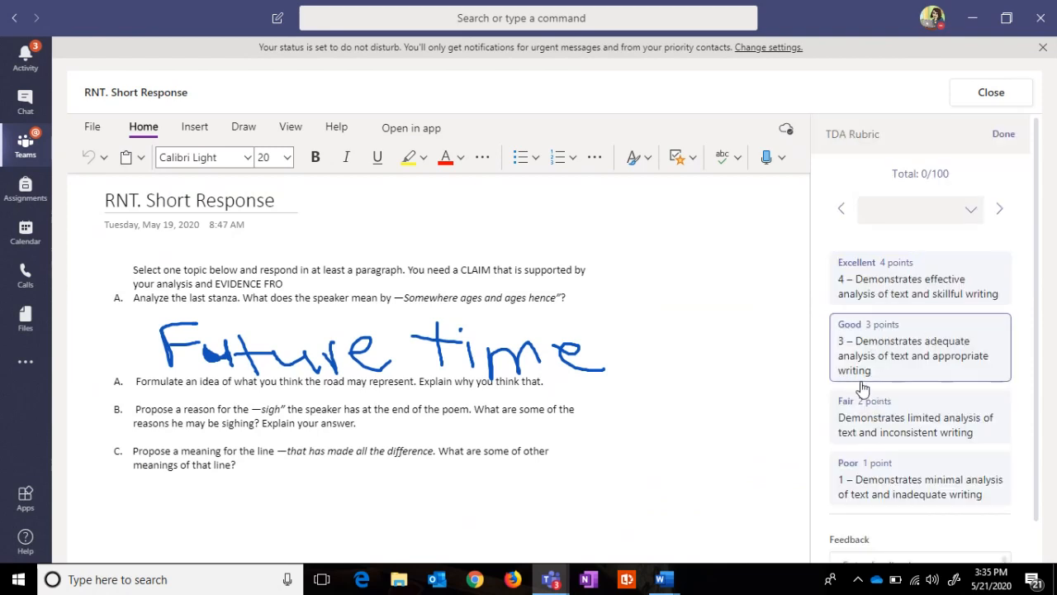
click(923, 294)
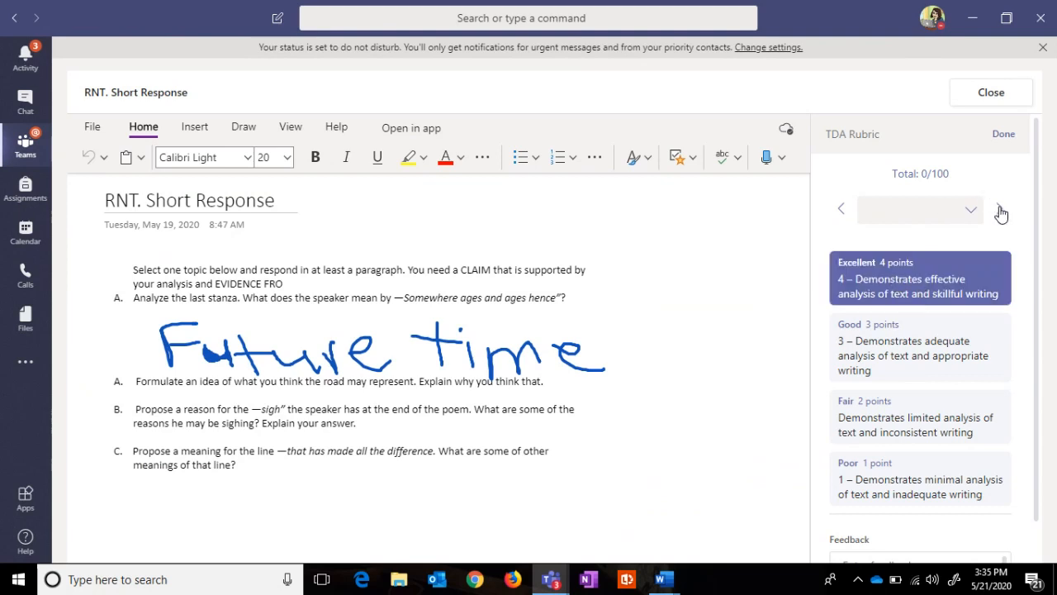
click(1004, 135)
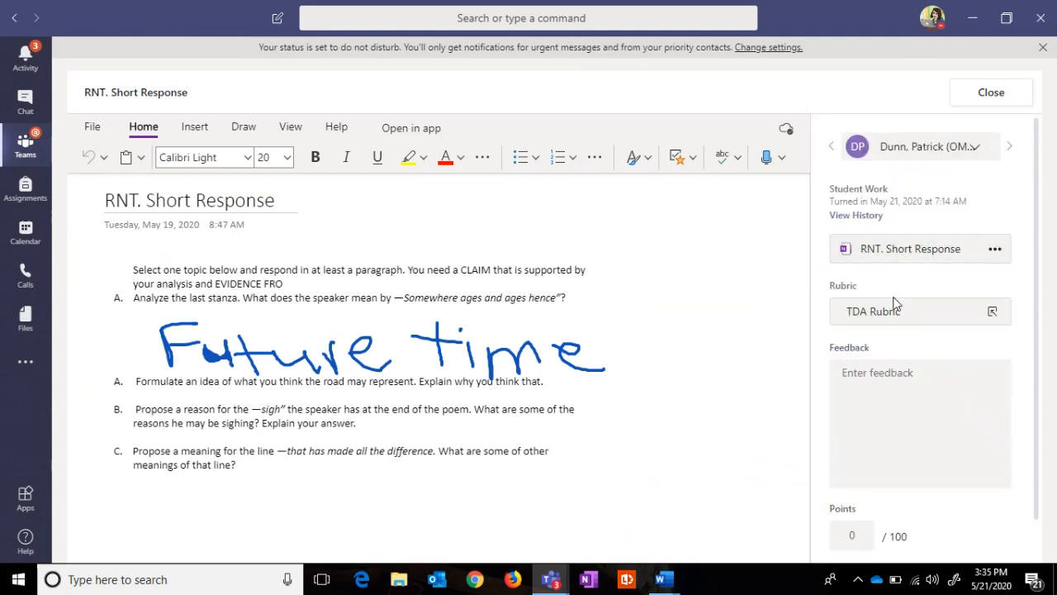
click(868, 321)
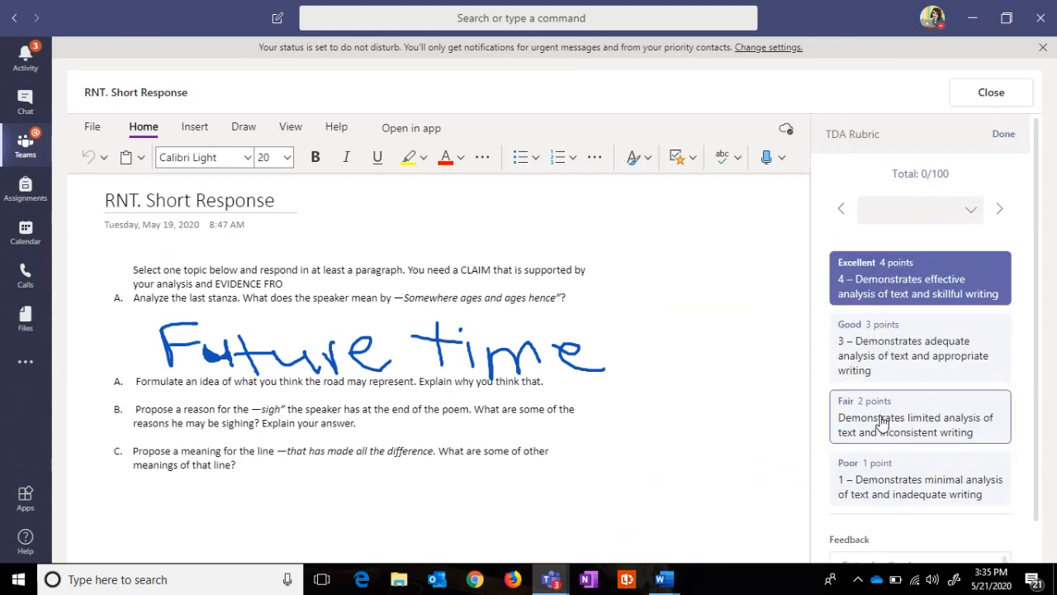
click(971, 220)
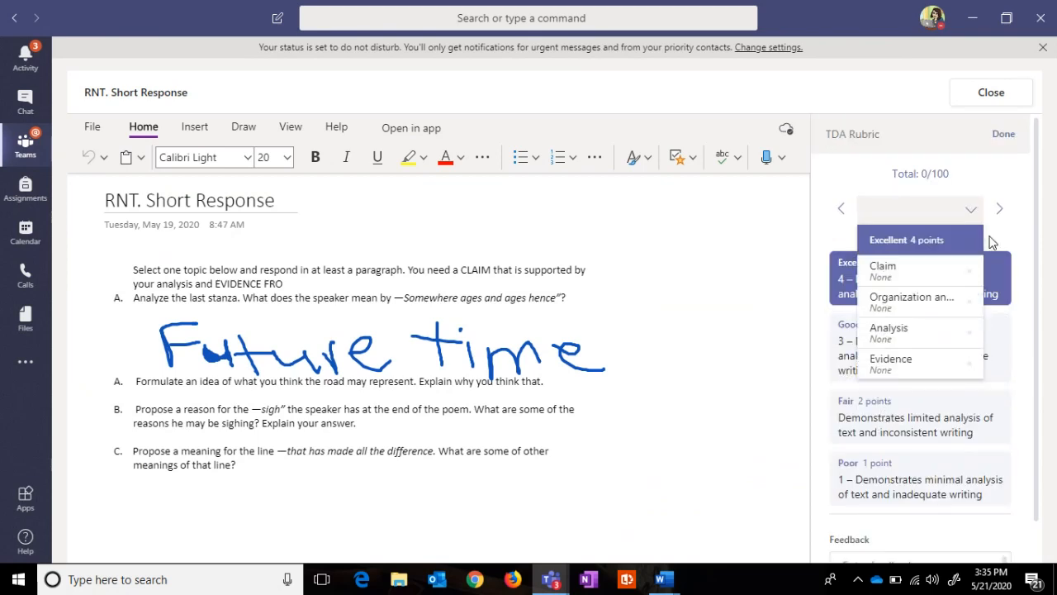
click(786, 272)
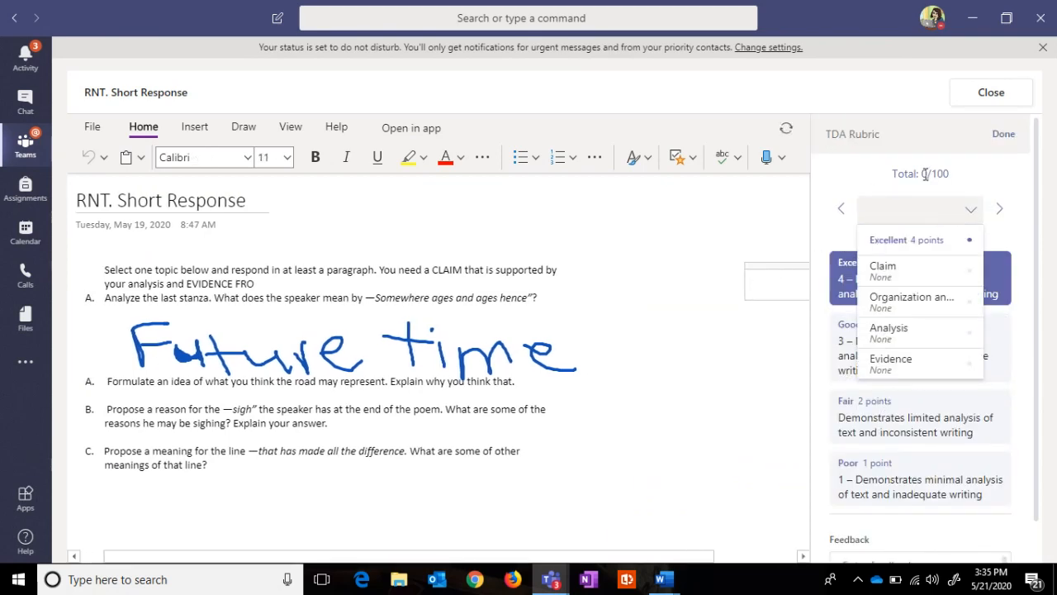
click(1000, 142)
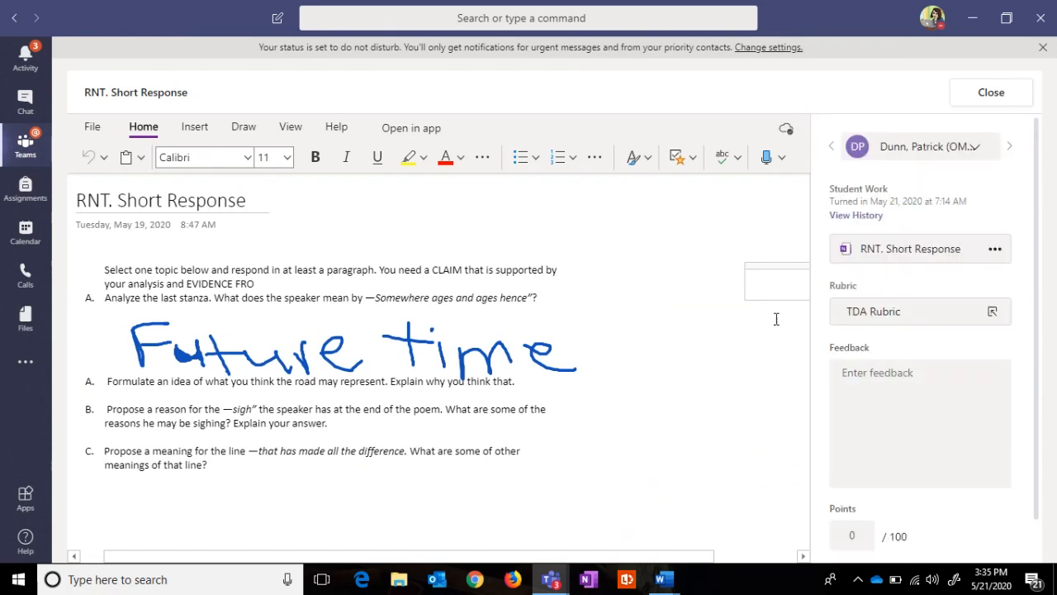
click(992, 313)
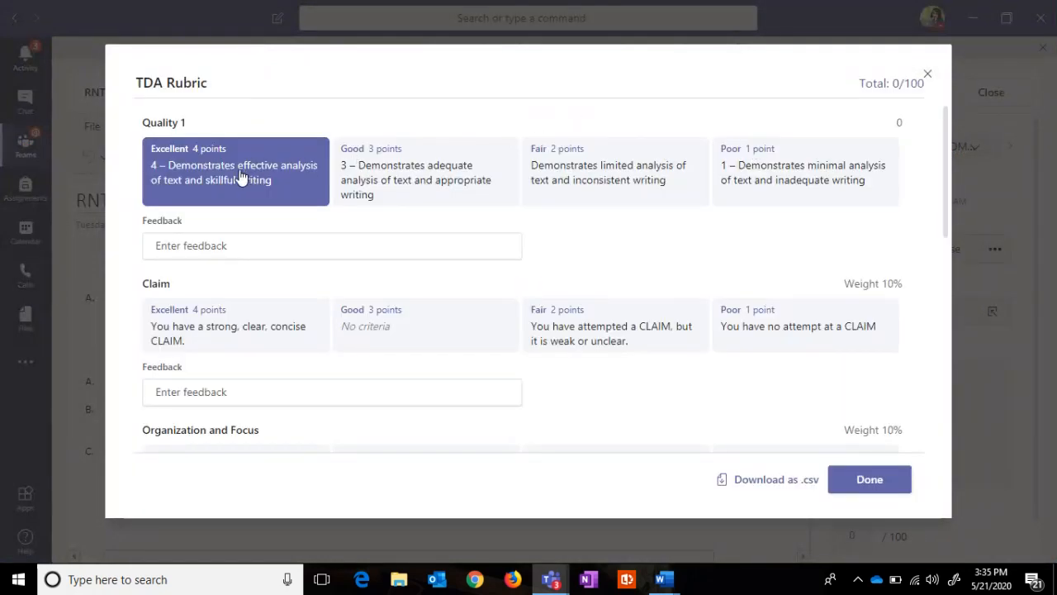
Step: Rate Claim Fair, Organization and Focus Excellent, Analysis Good and Evidence Excellent
drag(949, 145, 913, 142)
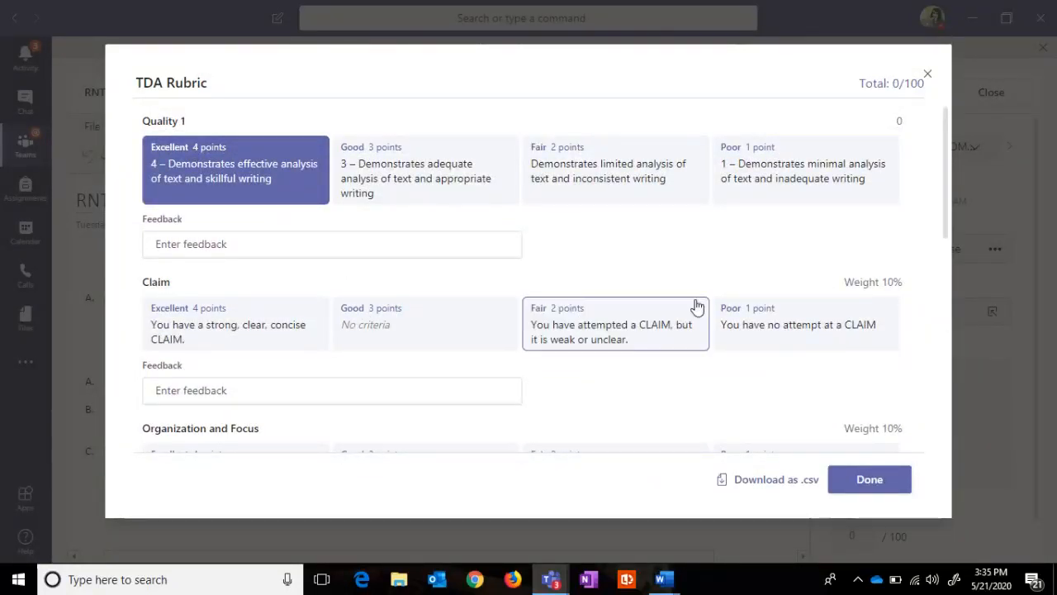
click(583, 343)
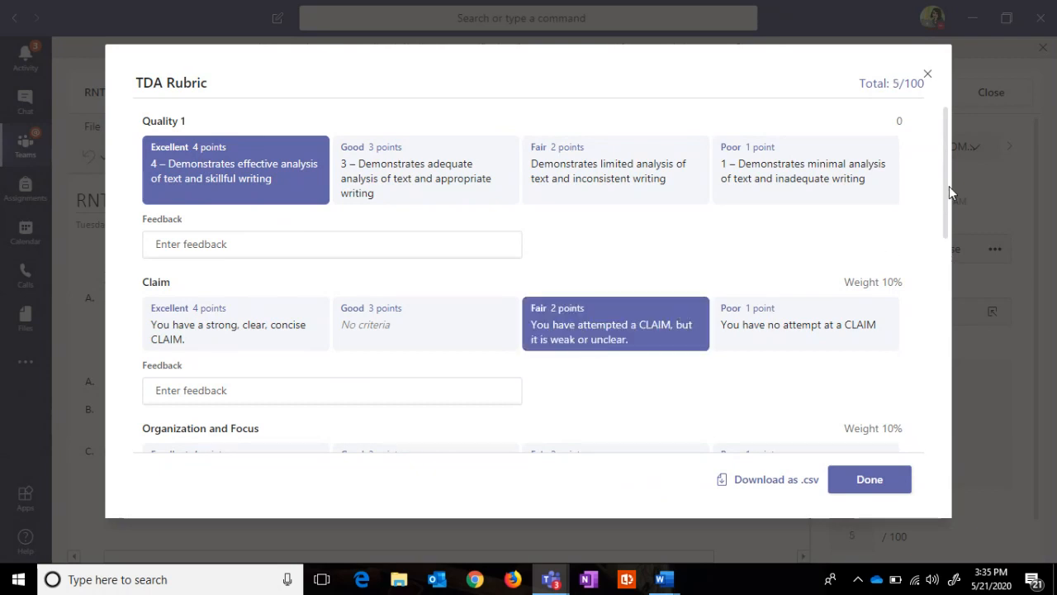
drag(950, 189, 937, 269)
click(212, 293)
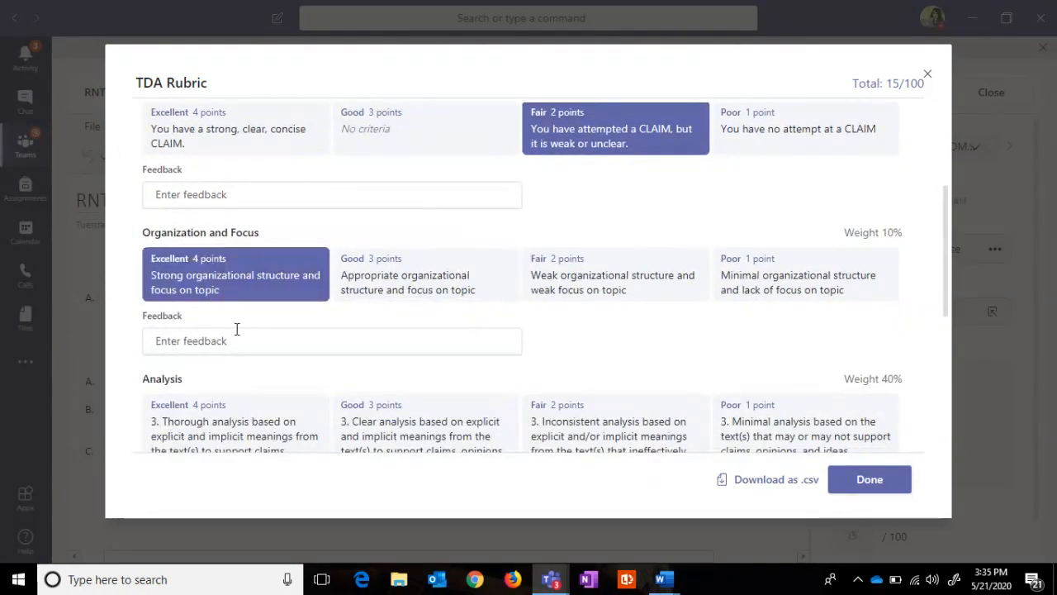
click(401, 425)
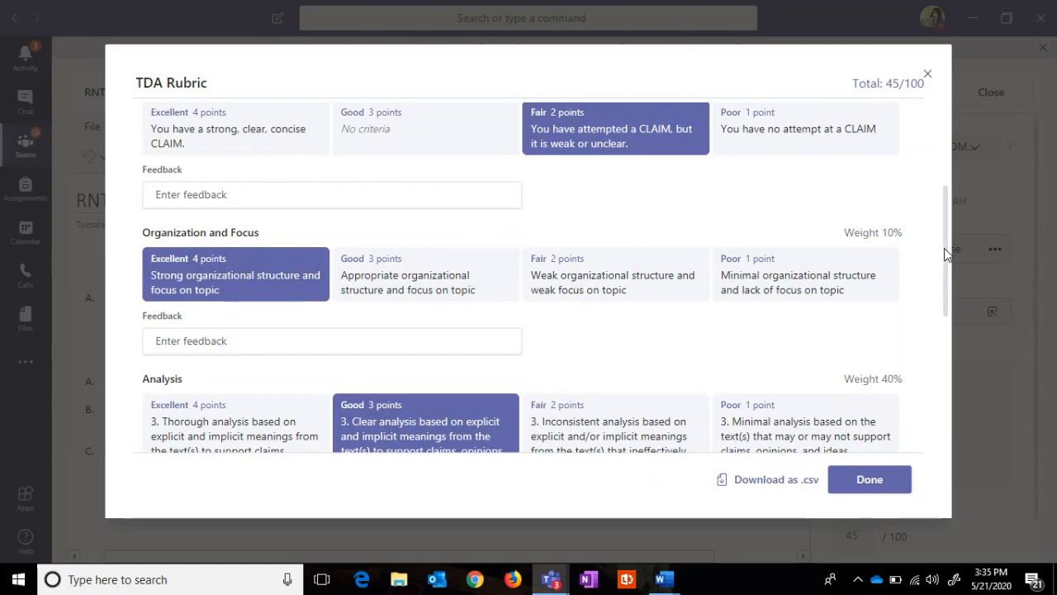
drag(944, 248, 914, 388)
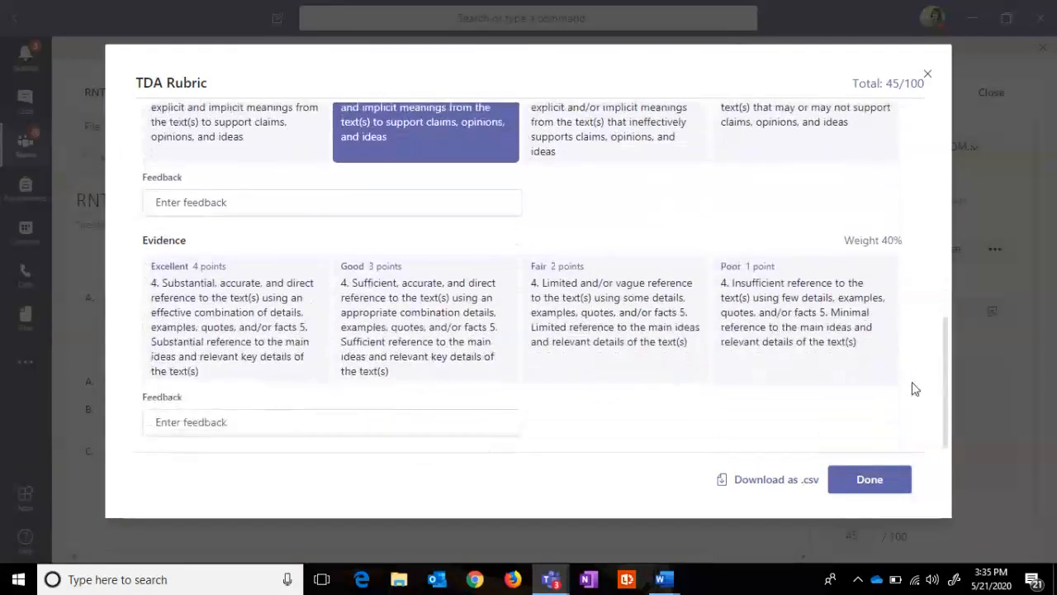
click(228, 348)
Step: Add Evidence feedback asking the student to provide evidence including in-text citation
click(249, 421)
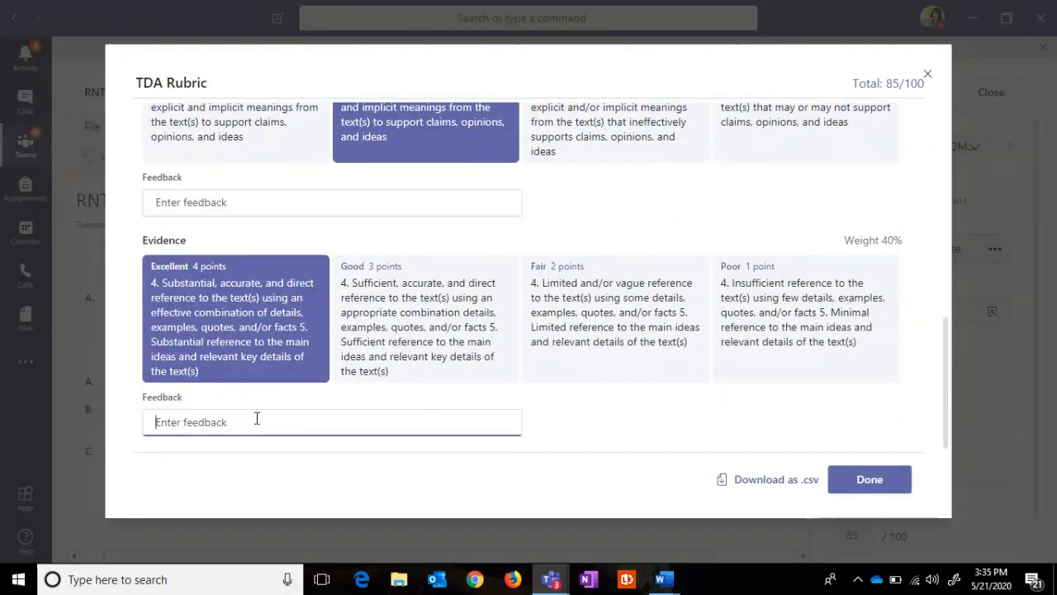
text(Y)
key(BackSpace)
text(Pa)
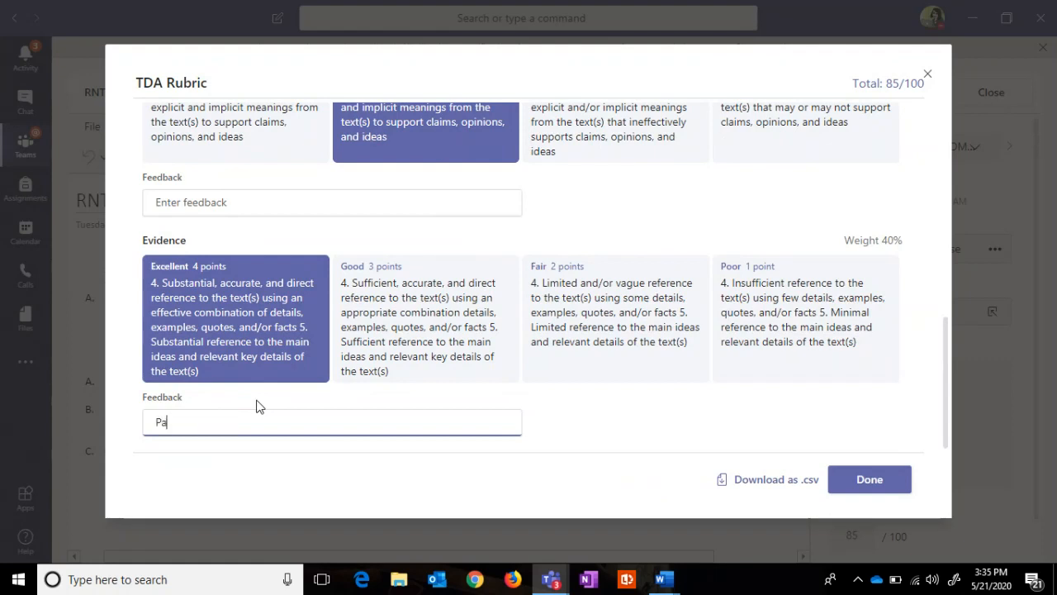
text(trick)
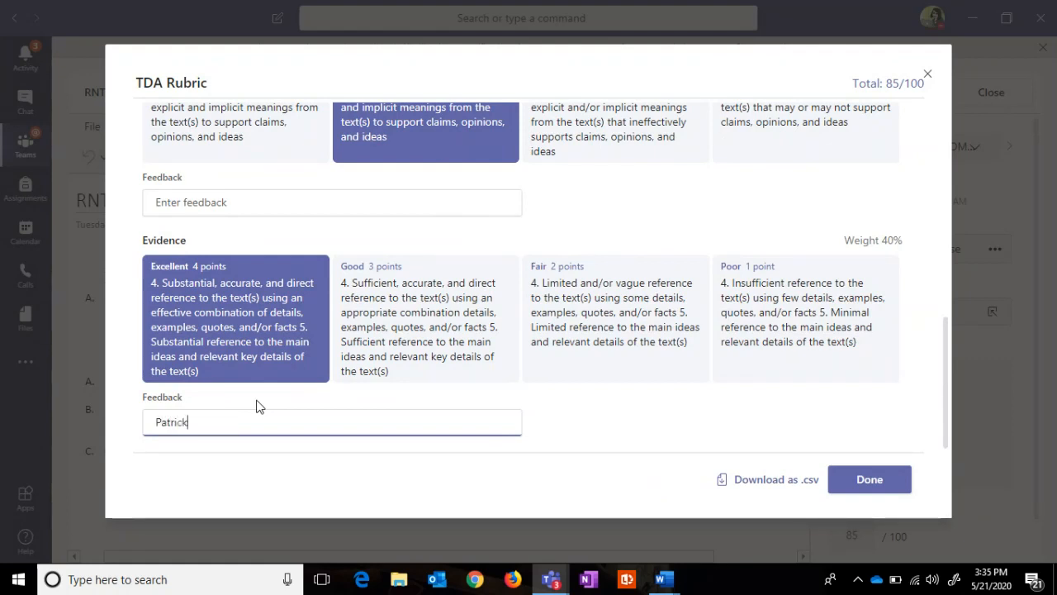
text(, you need to provide )
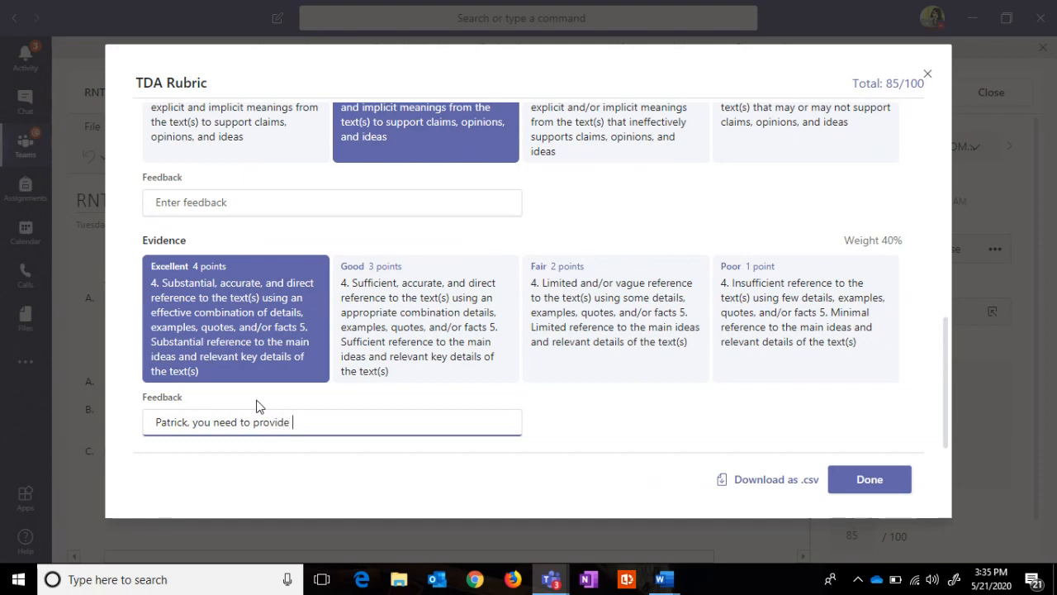
text(evidence including in)
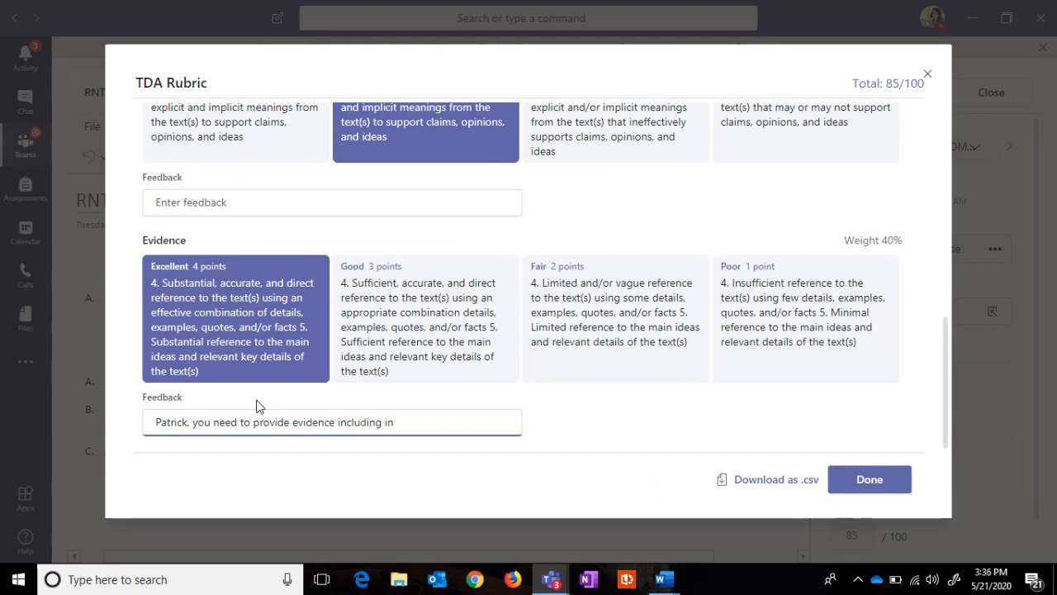
text(-text citations)
click(905, 489)
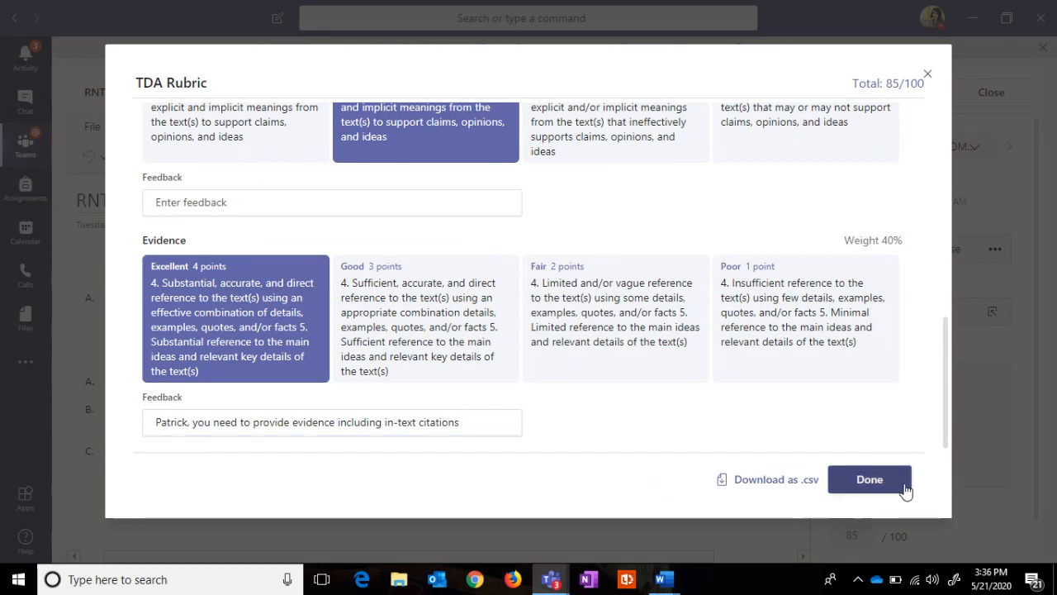
Step: Finish the 85/100 rubric, advance to the next student's submission, then switch to Chat
click(905, 489)
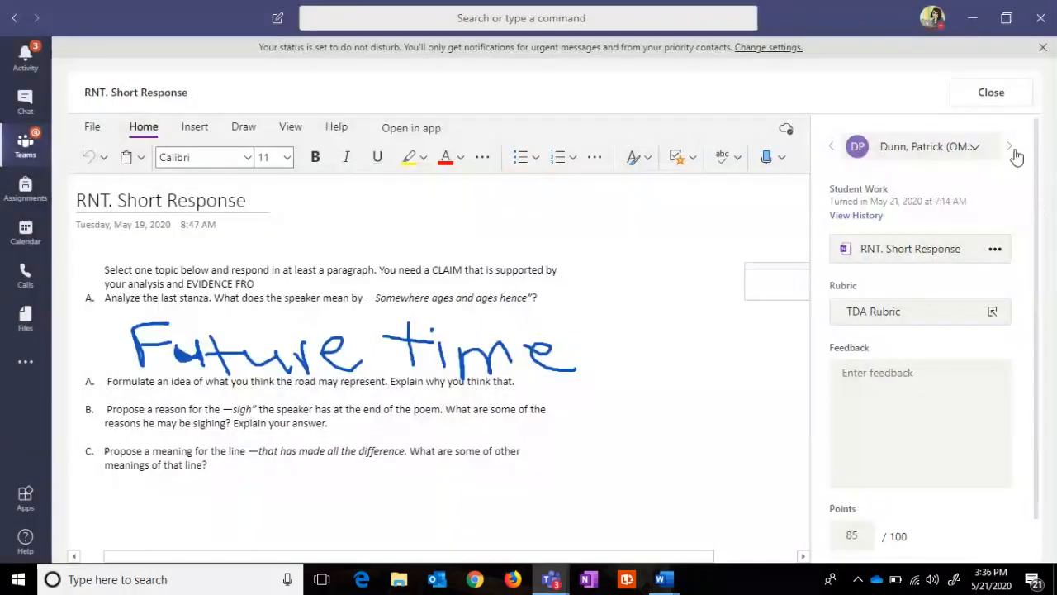
click(999, 125)
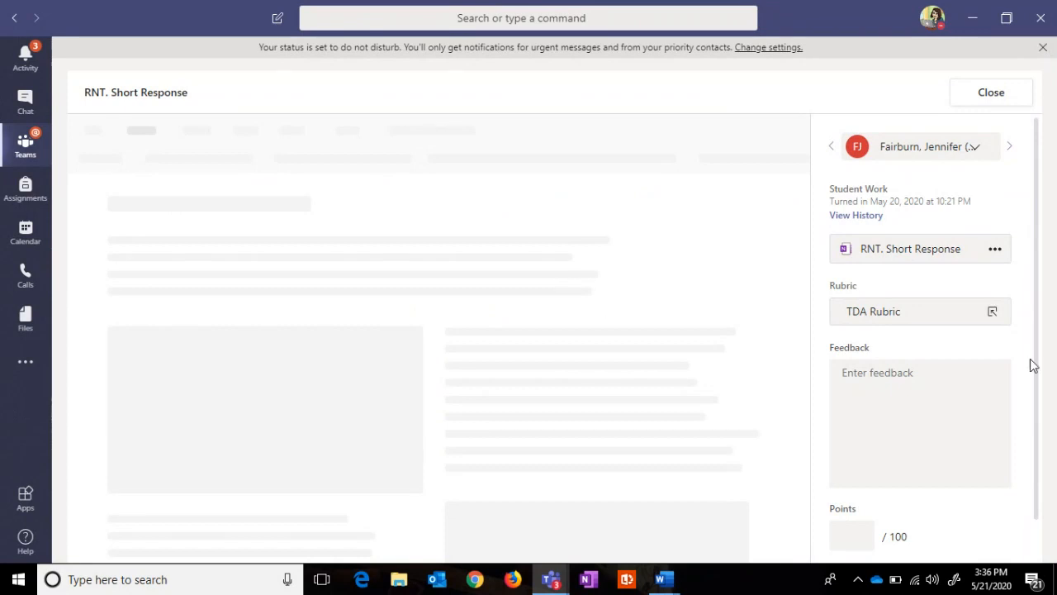
click(25, 100)
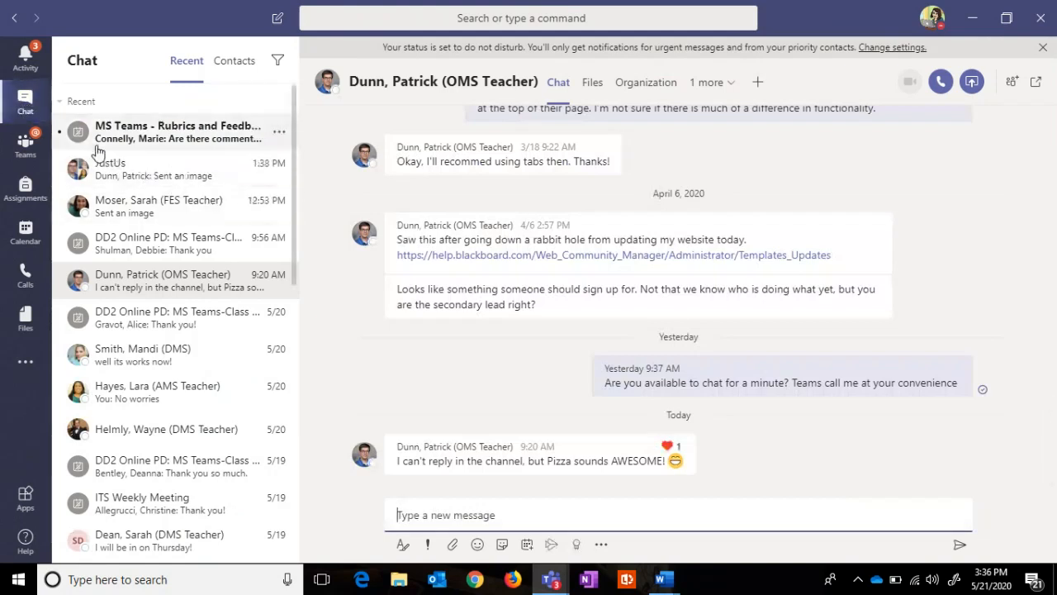
Step: View a colleague's shared rubric screenshot full size, then return to the class assignments
click(128, 209)
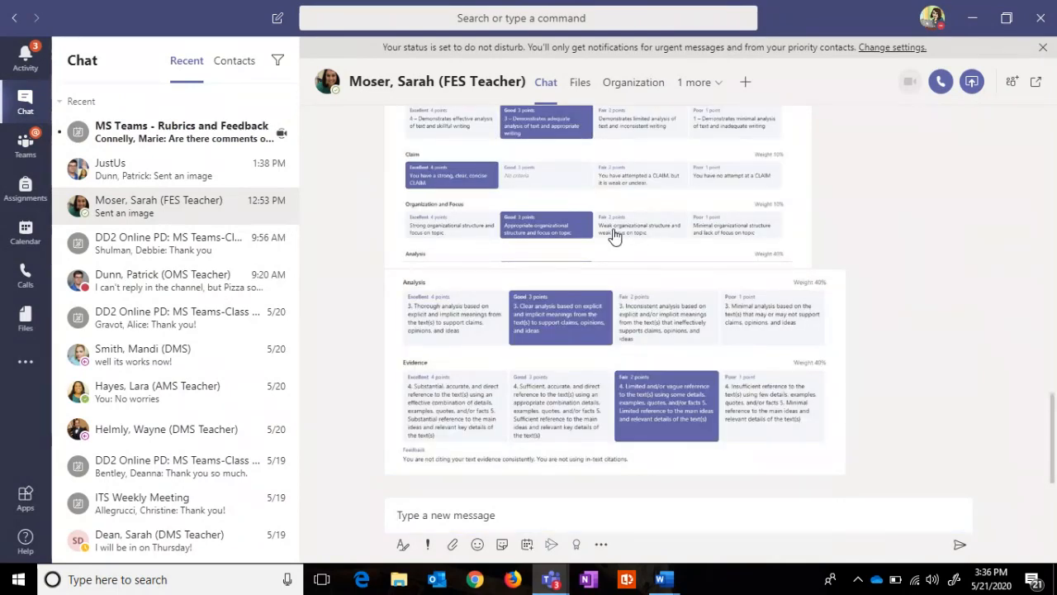
click(612, 230)
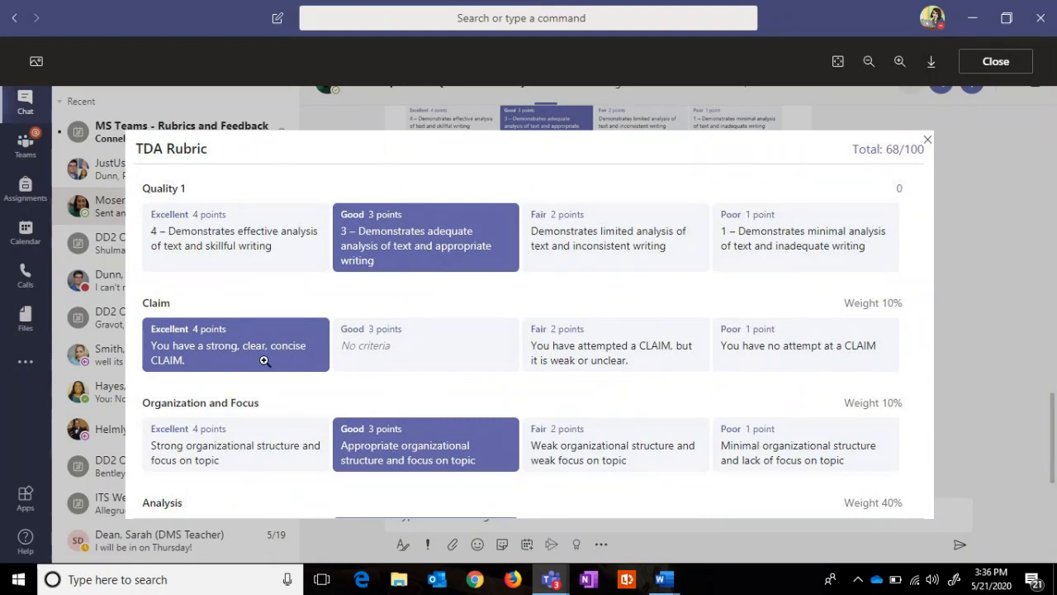
drag(900, 288, 843, 285)
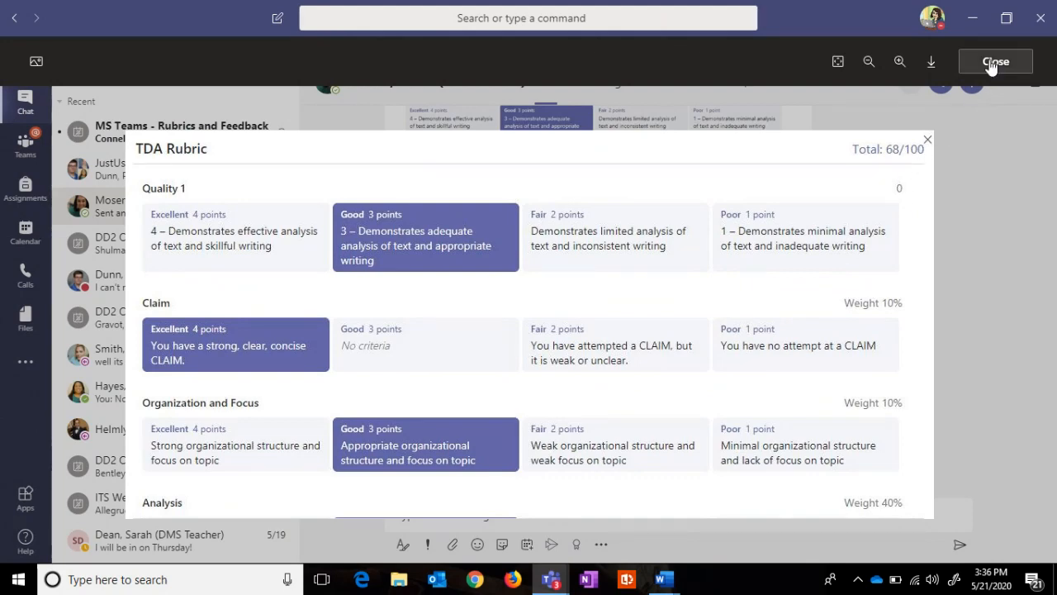
scroll(488, 471, down, 5)
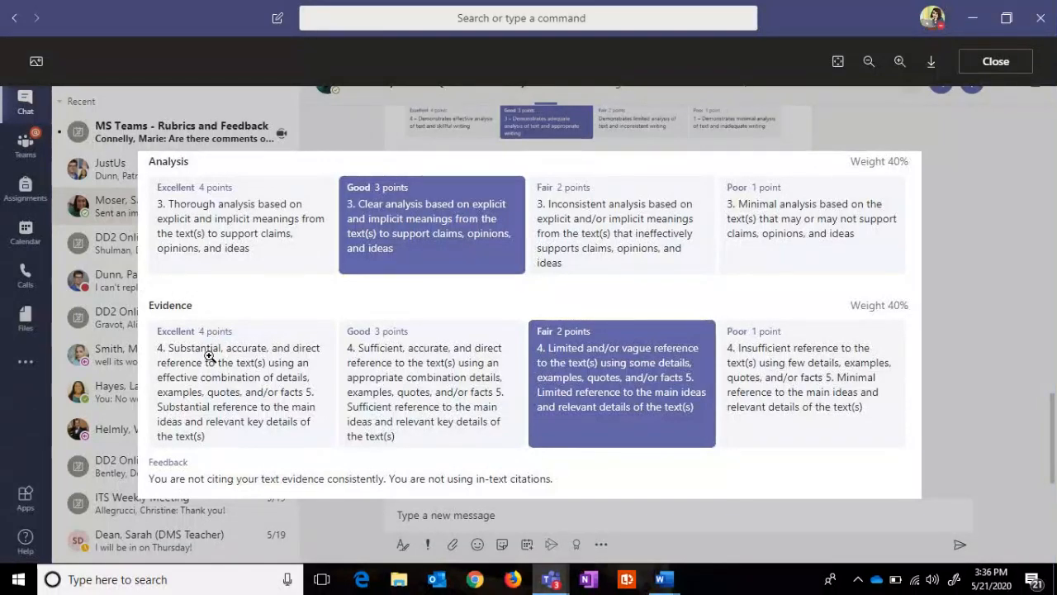
click(996, 62)
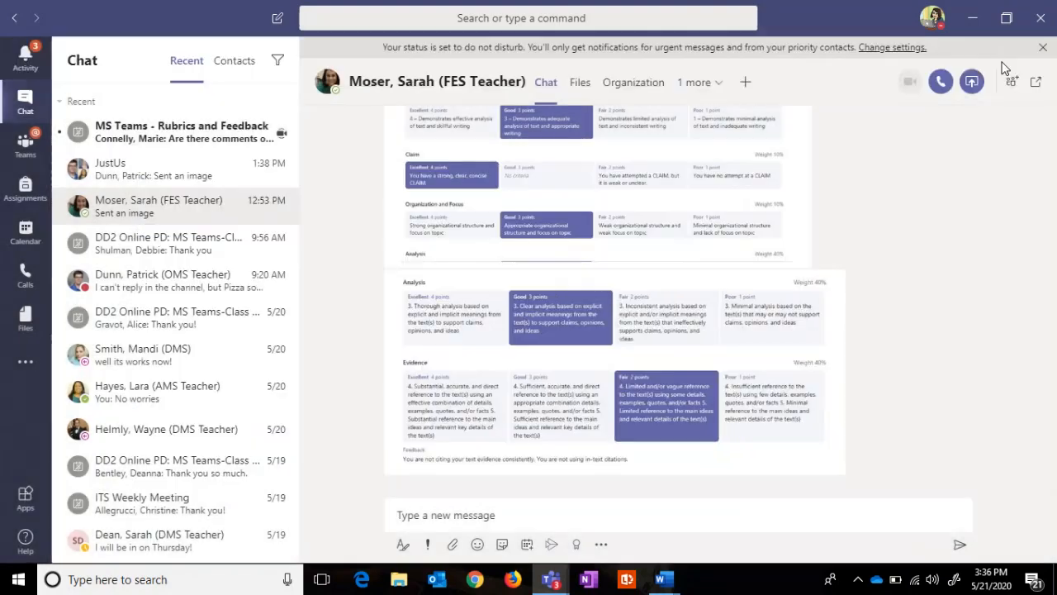
click(24, 140)
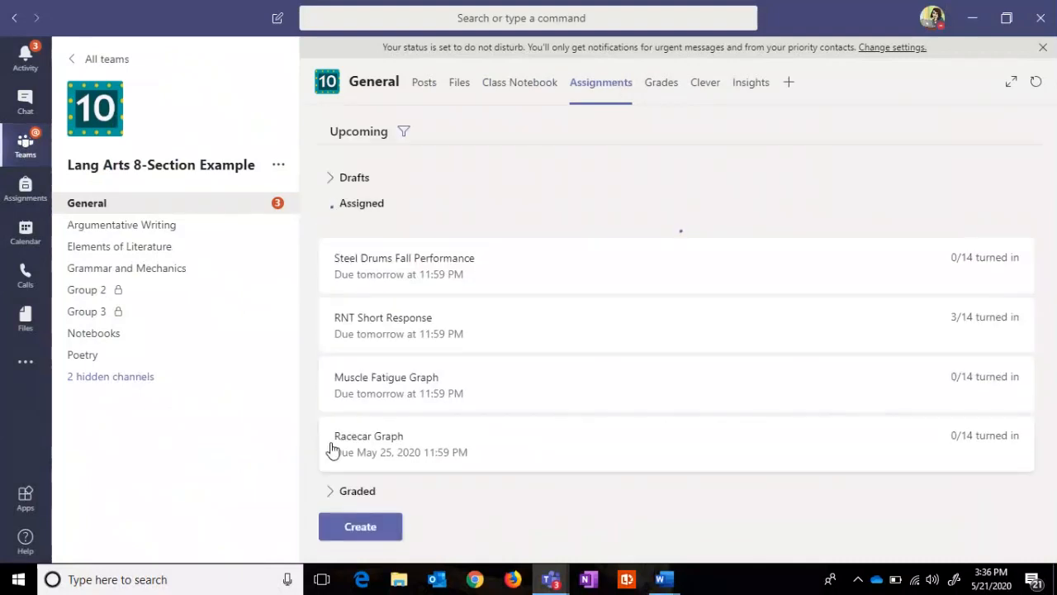
Step: Open RNT Short Response's Graded tab and review the returned student's 68/100 rubric scores
click(377, 340)
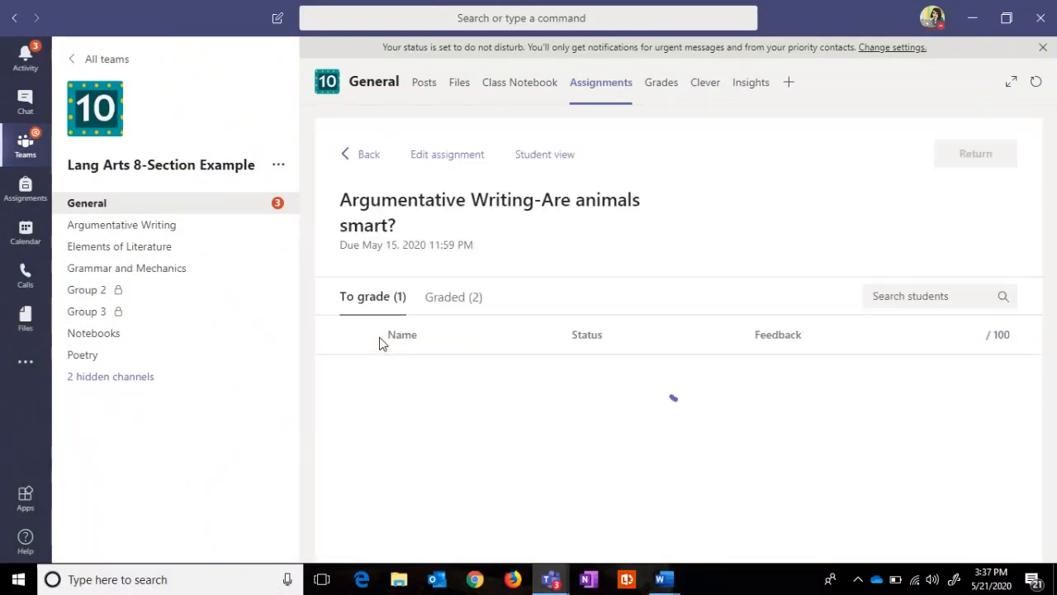
click(368, 155)
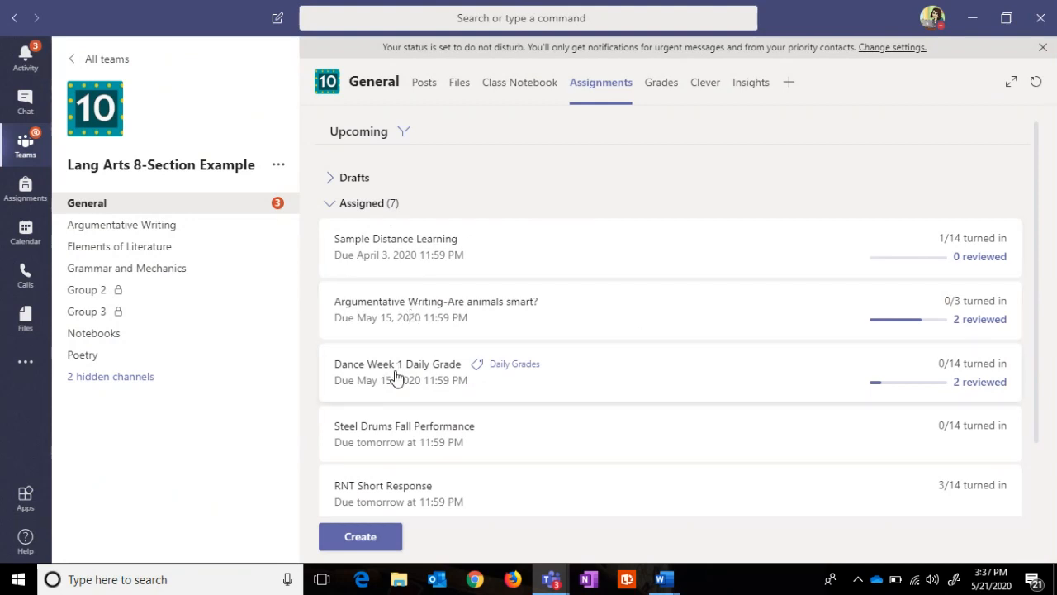
click(380, 500)
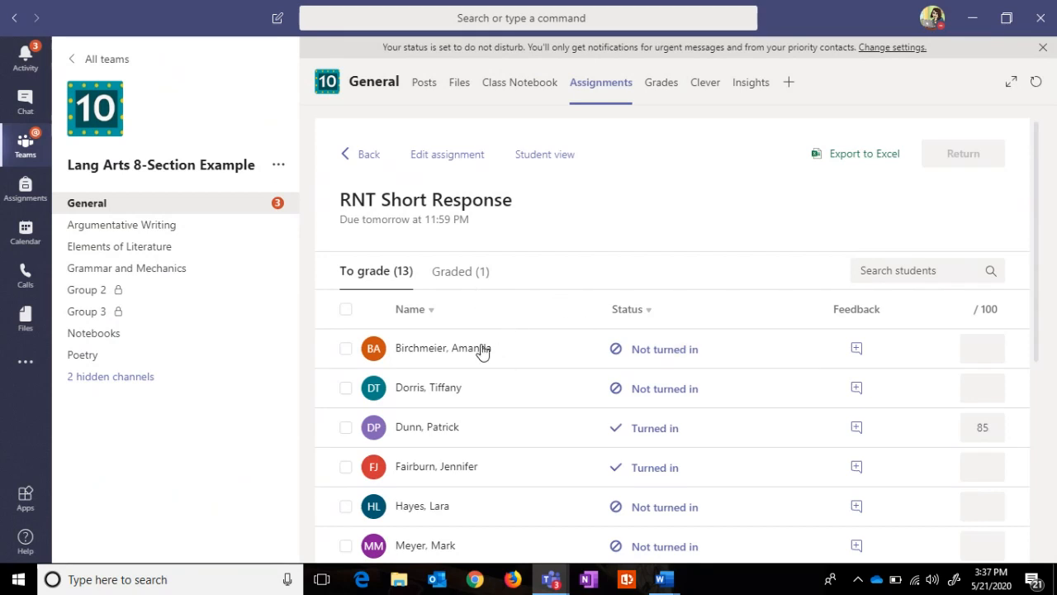
click(458, 271)
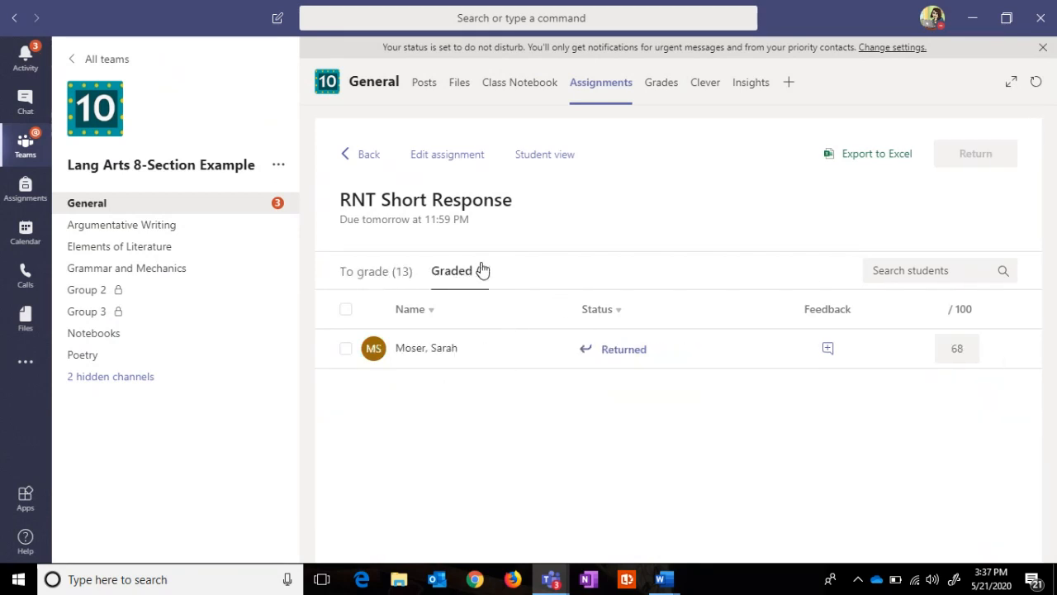
click(624, 353)
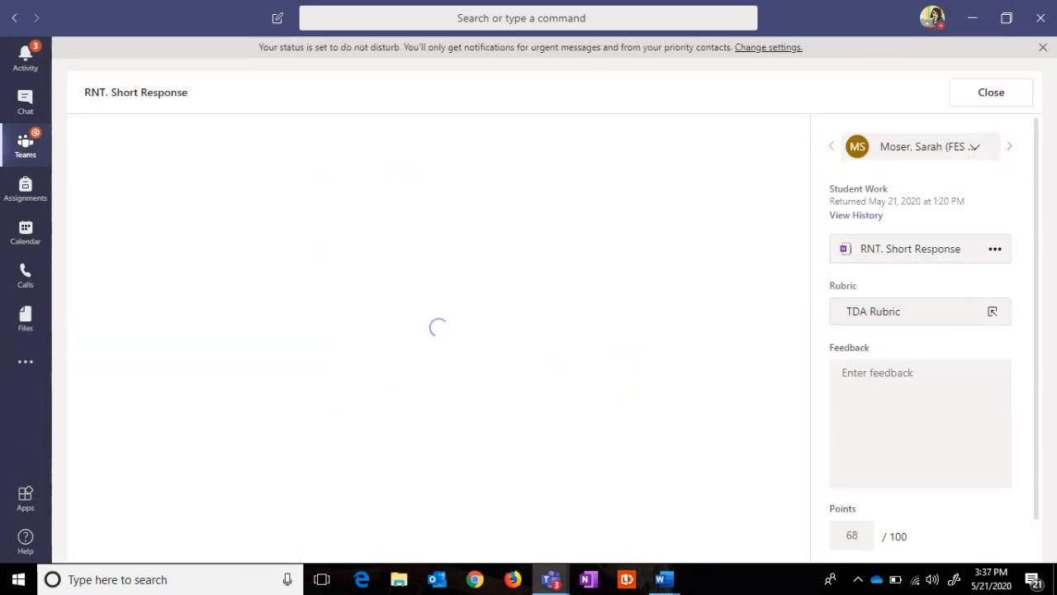
click(889, 320)
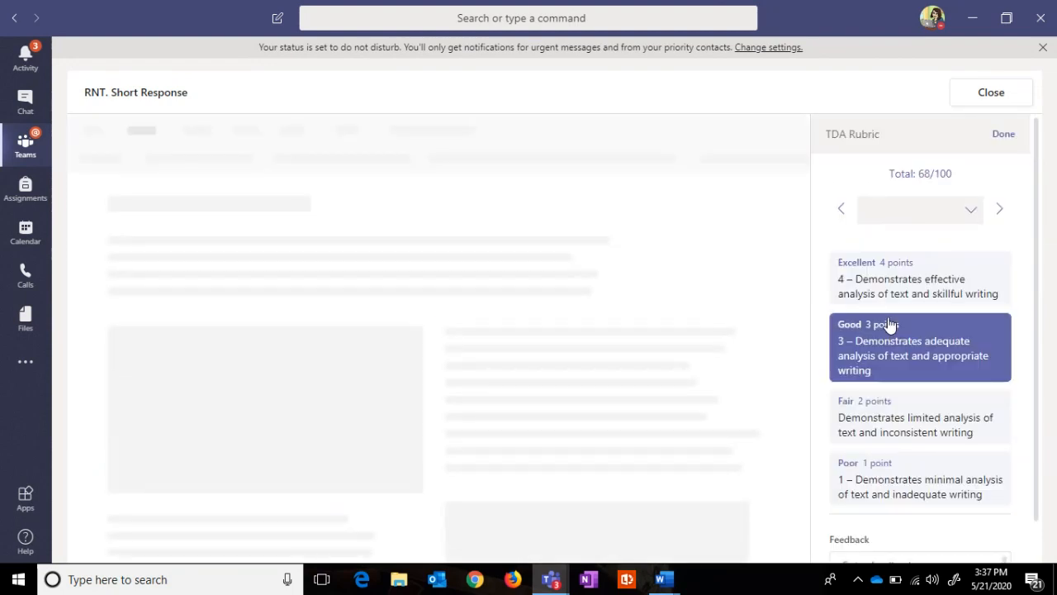
click(1003, 134)
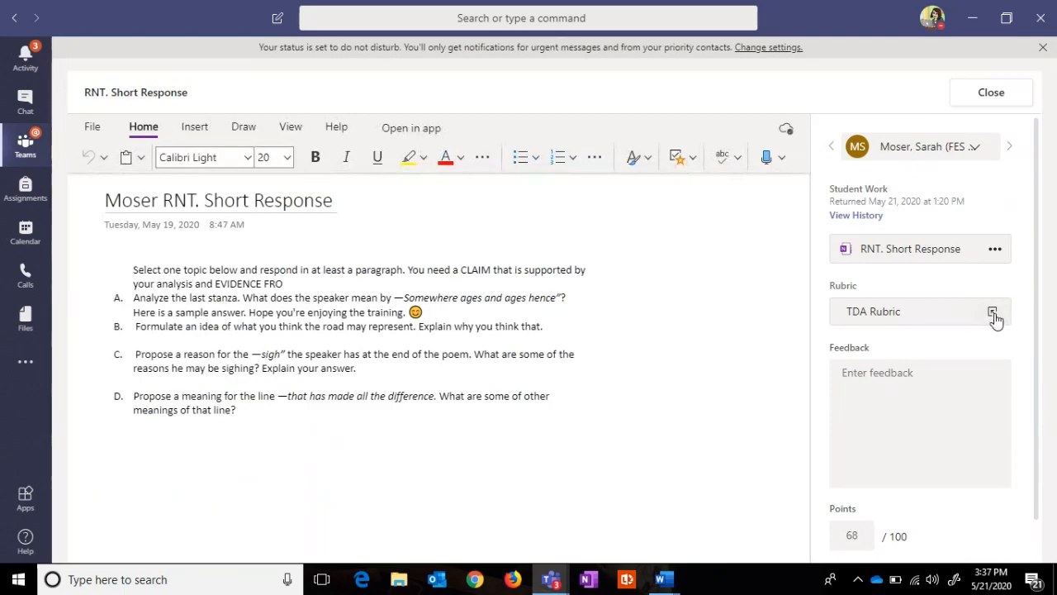
click(994, 319)
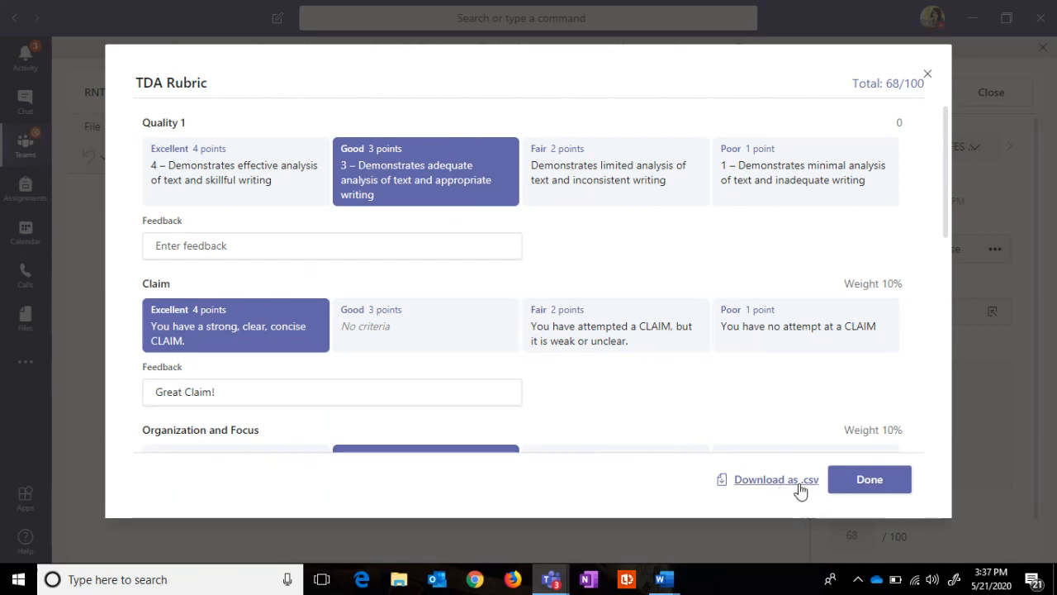
click(770, 488)
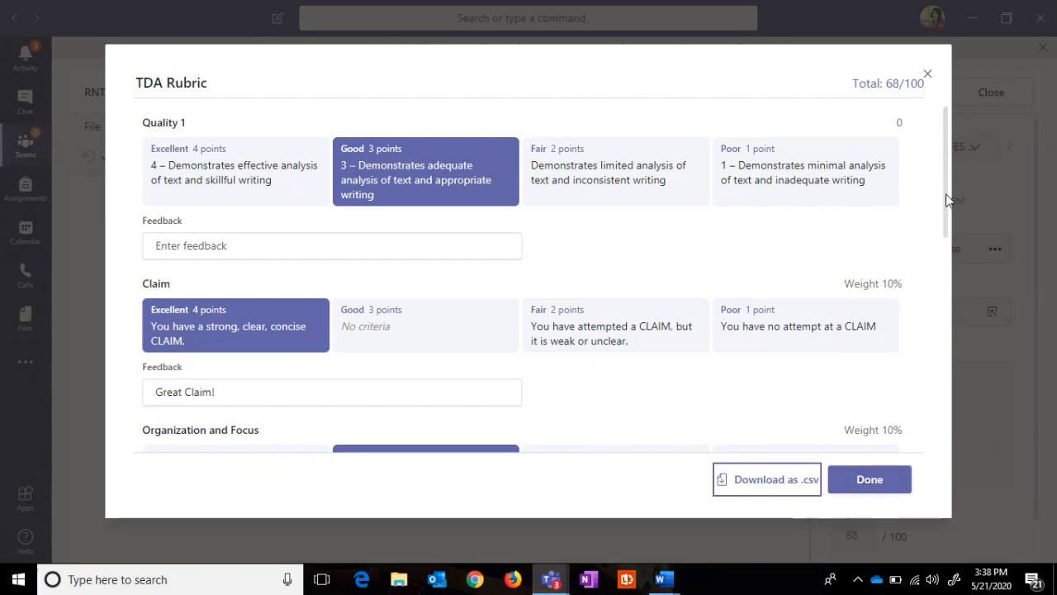
drag(945, 193, 919, 462)
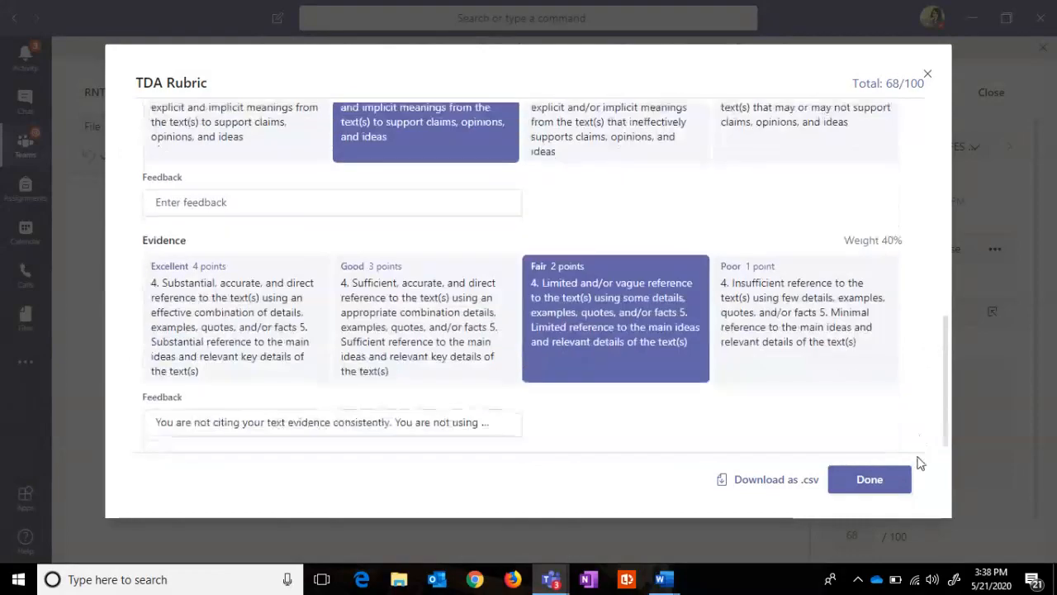
click(848, 491)
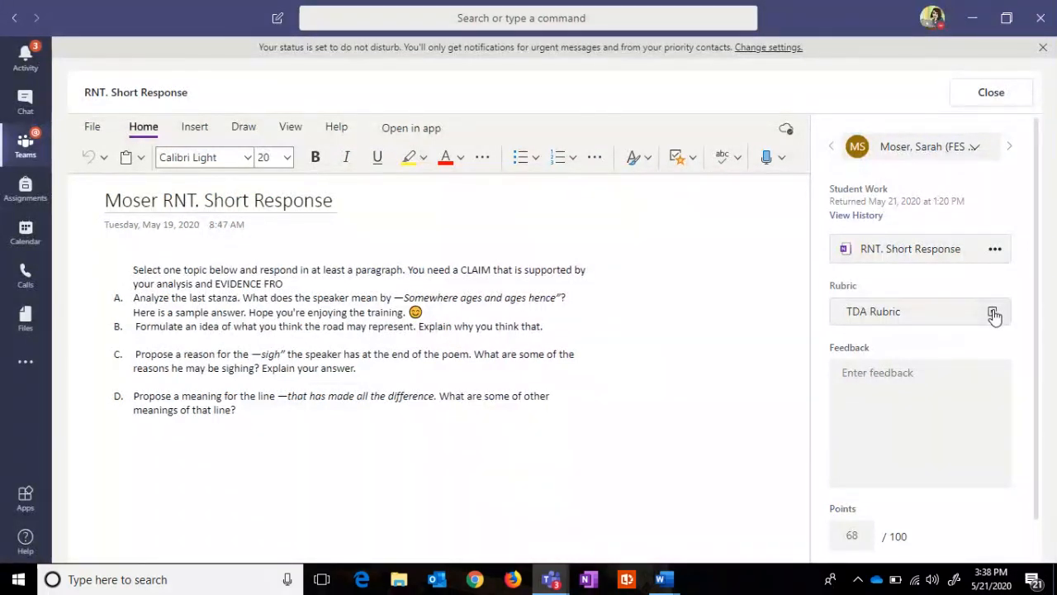
Step: Close the student's work, return to the assignments list and start a new assignment
click(991, 92)
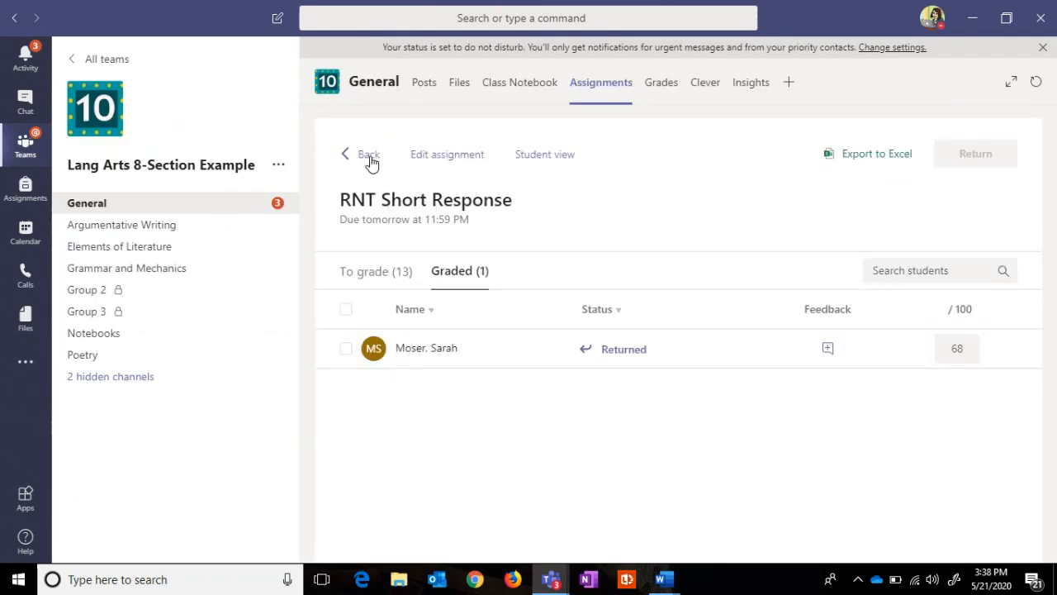
click(368, 155)
click(378, 535)
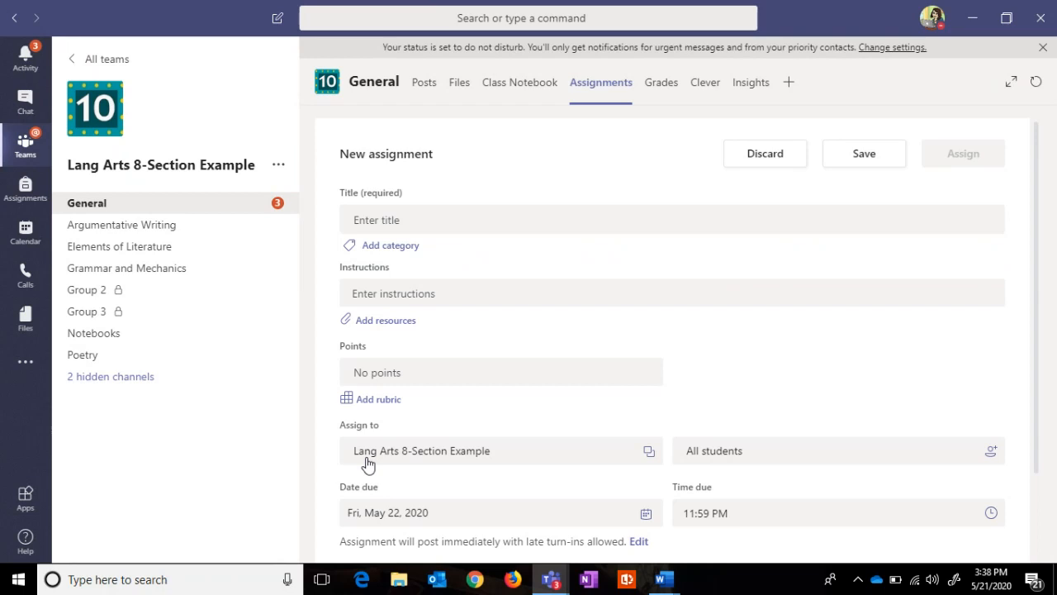
Step: Upload the TDA Rubric csv from Downloads as the new assignment's rubric
click(380, 401)
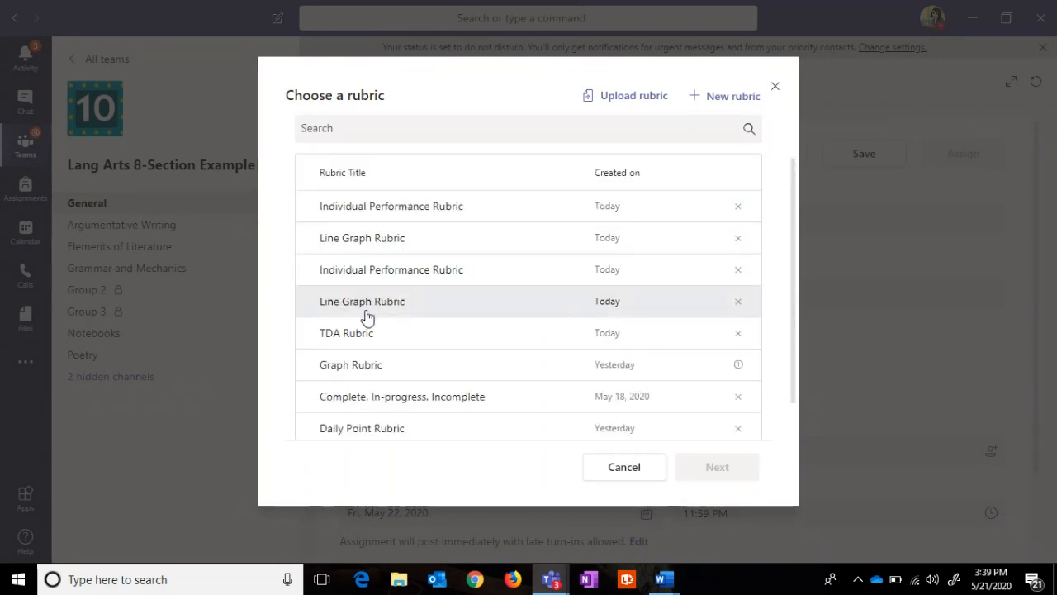
click(355, 334)
click(633, 470)
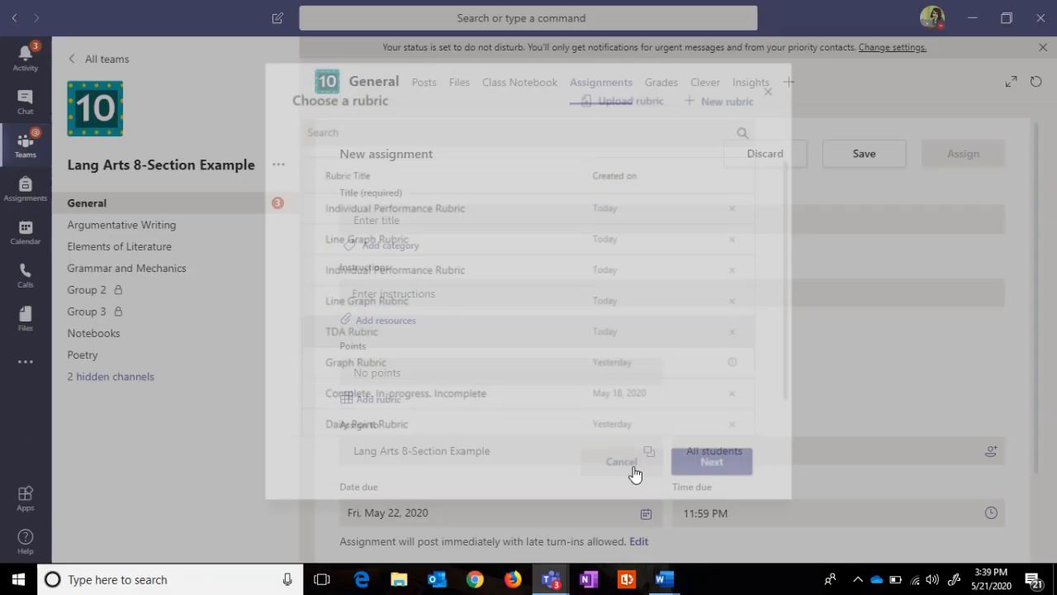
click(377, 400)
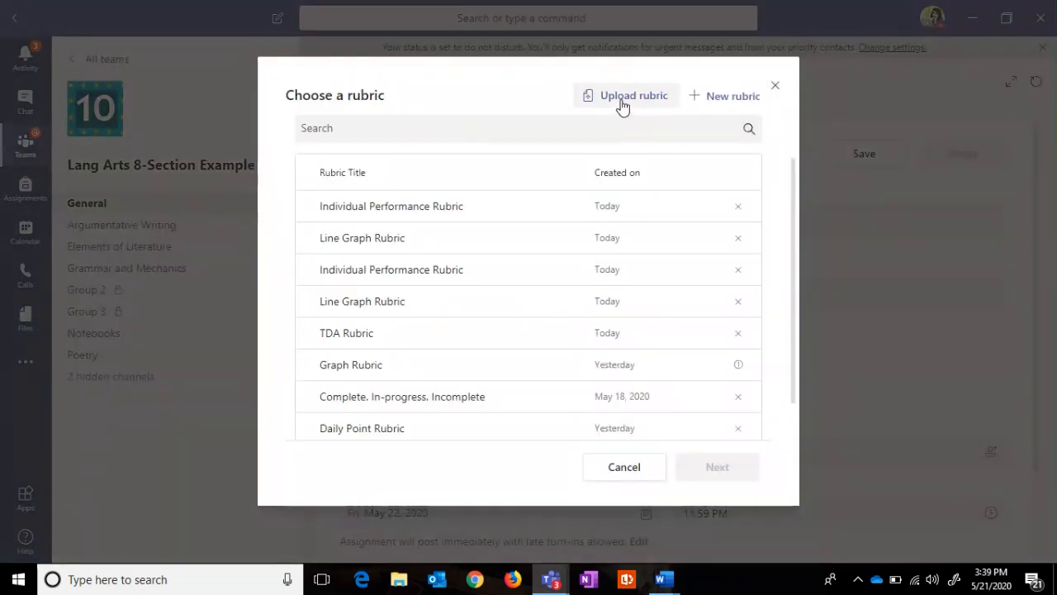
click(622, 103)
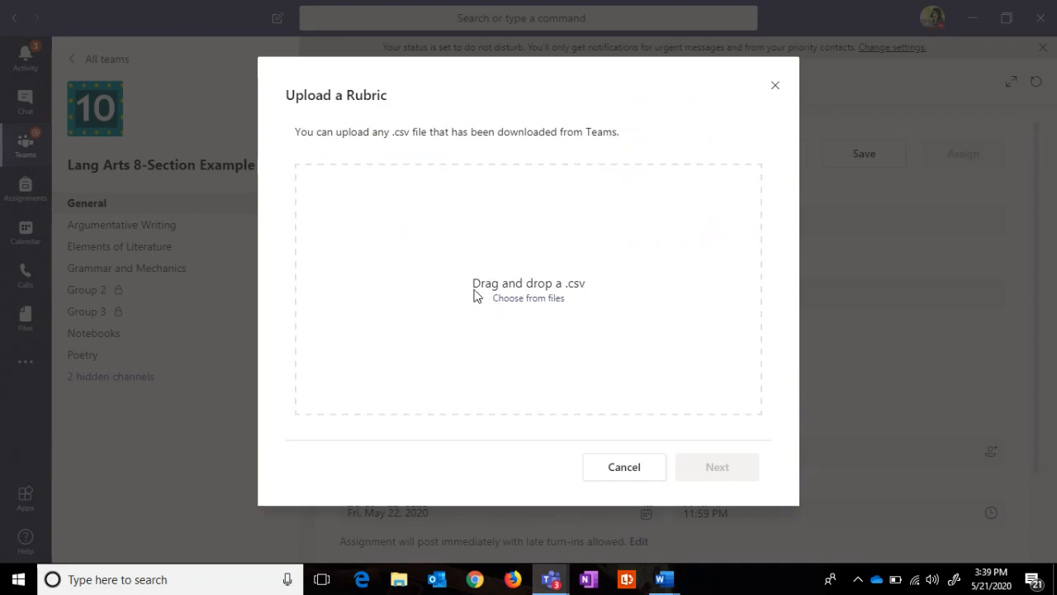
click(553, 299)
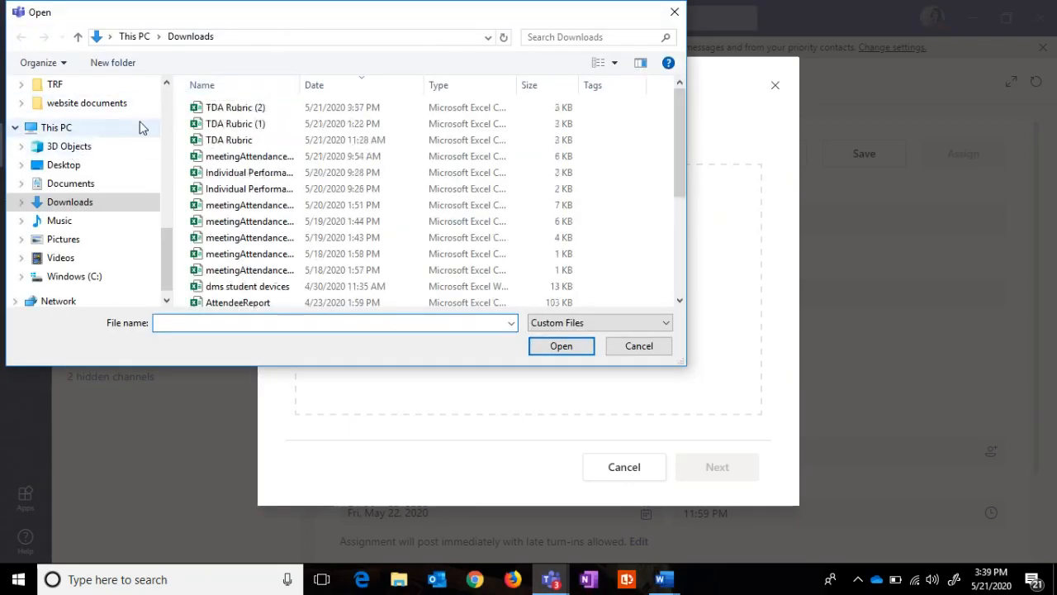
click(220, 144)
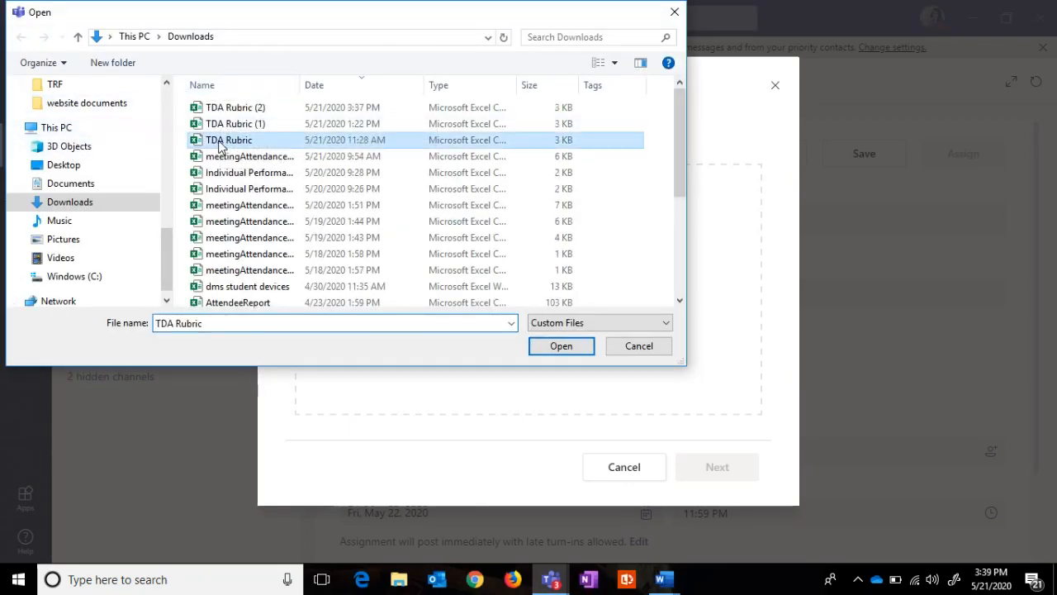
double_click(220, 144)
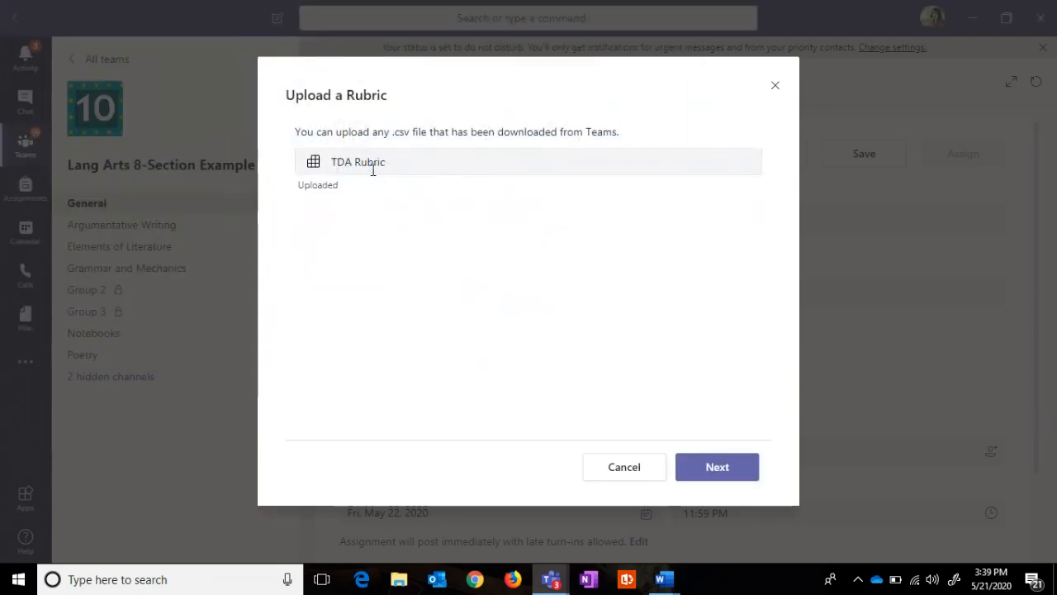
click(719, 470)
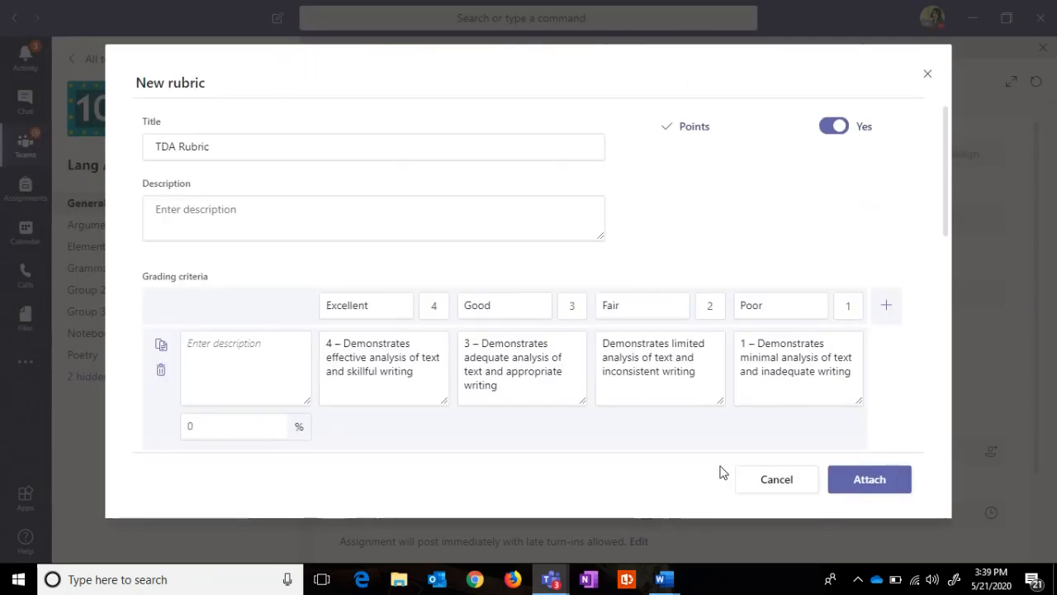
Step: Review the uploaded TDA Rubric criteria, add a row, and attach it for 100 points
drag(942, 177, 940, 214)
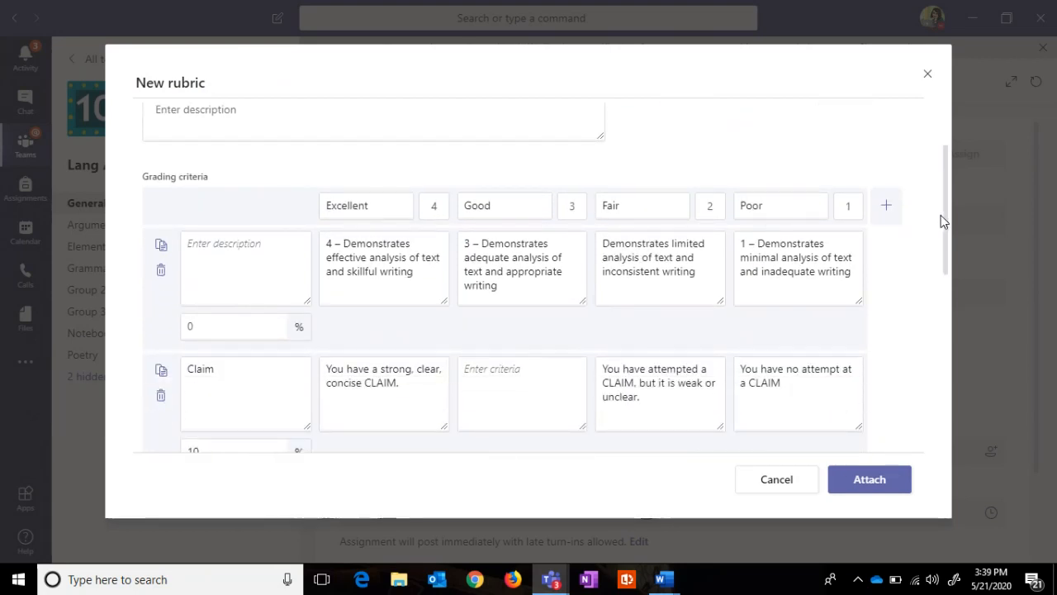
drag(944, 218, 903, 418)
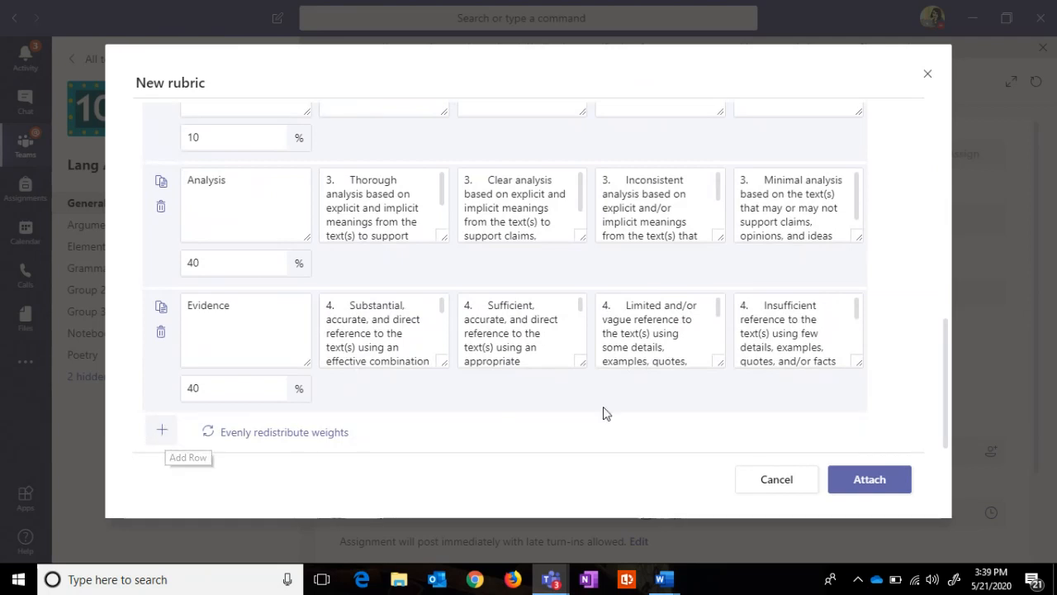
click(161, 431)
click(206, 383)
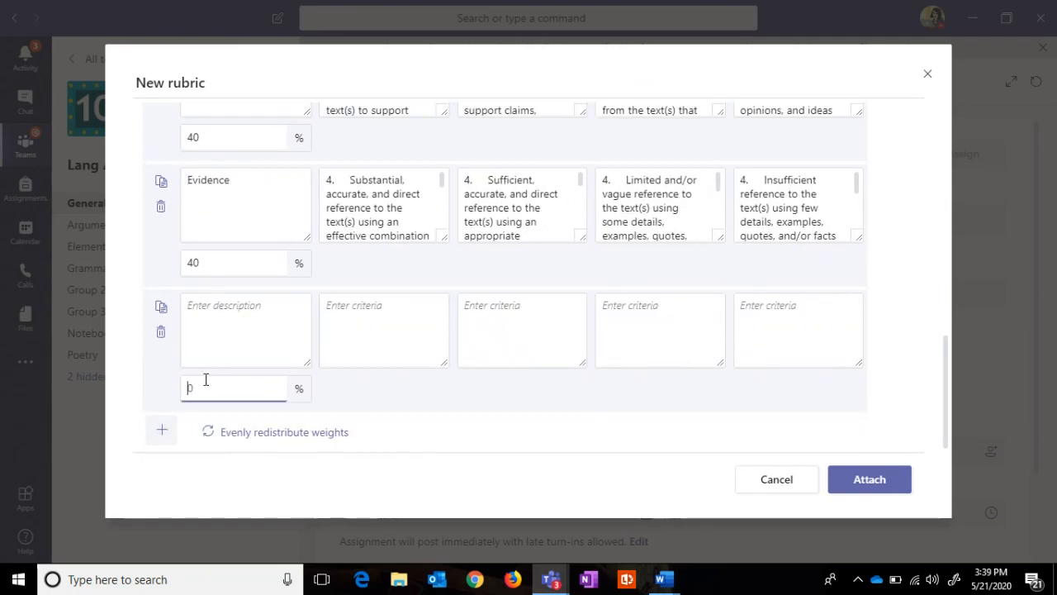
drag(946, 367, 911, 371)
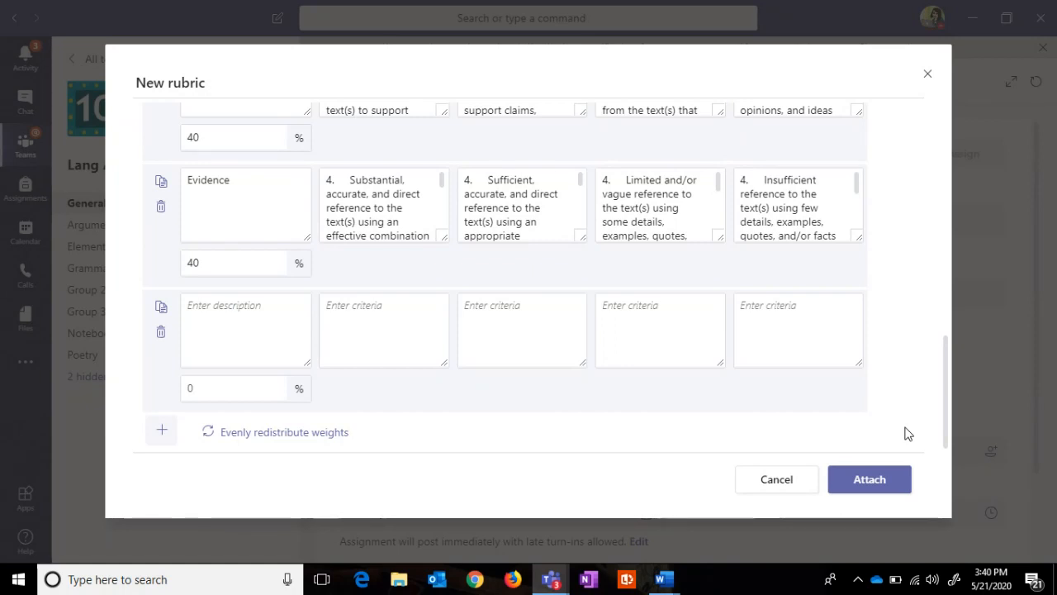
click(390, 221)
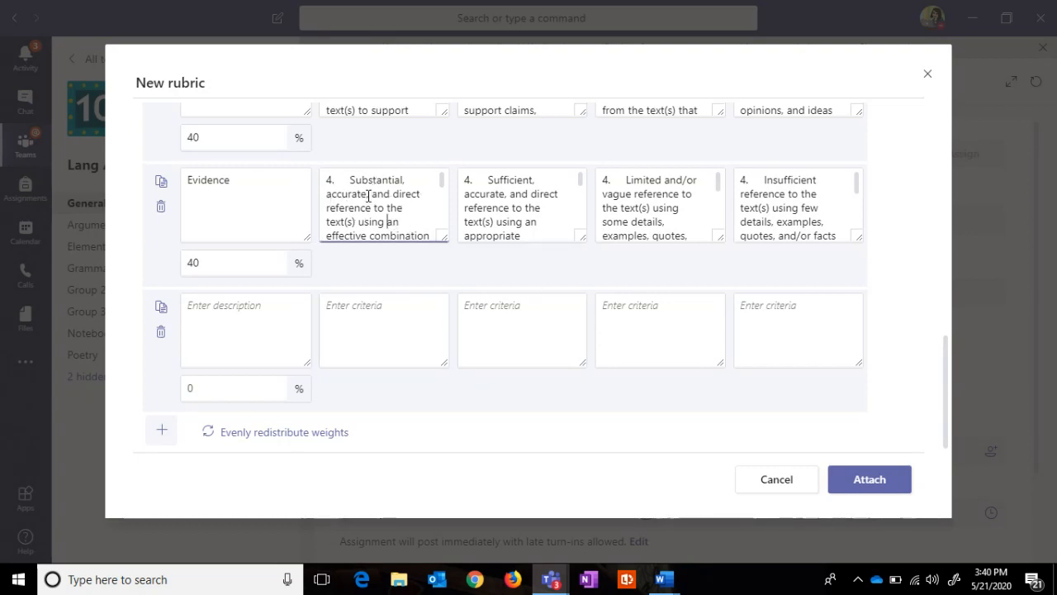
click(880, 489)
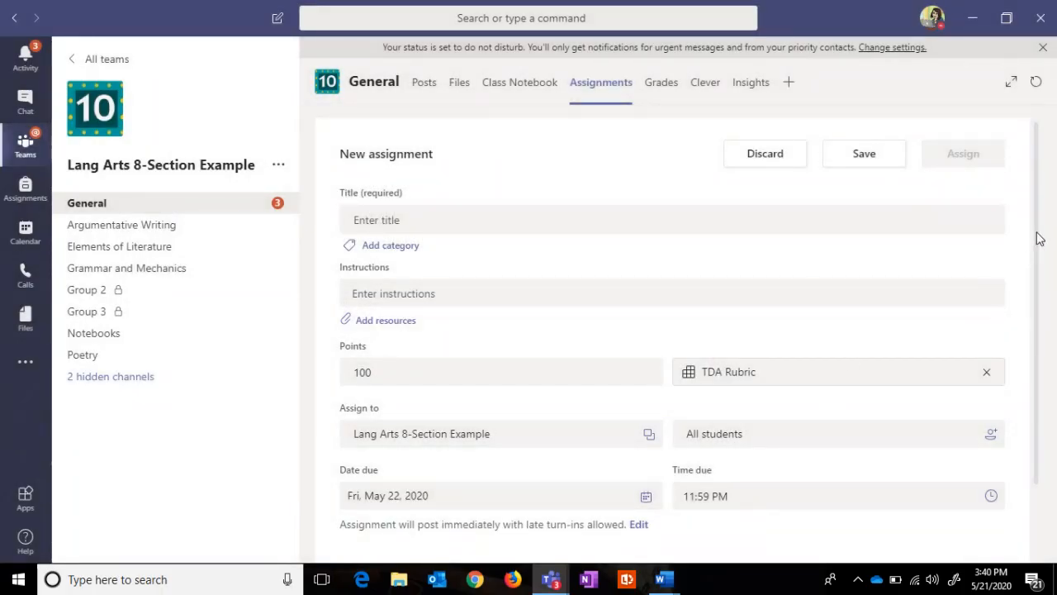
Step: Back out of discarding the new assignment draft, then call up the discard prompt again
mouse_move(1035, 236)
mouse_down()
mouse_move(1038, 361)
mouse_move(1031, 236)
mouse_up()
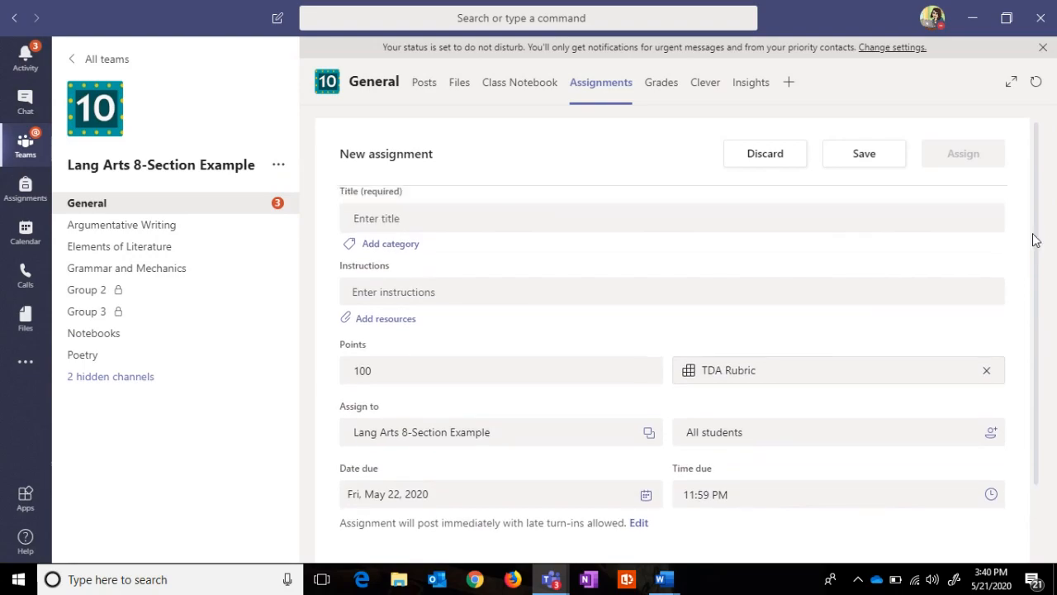
click(791, 165)
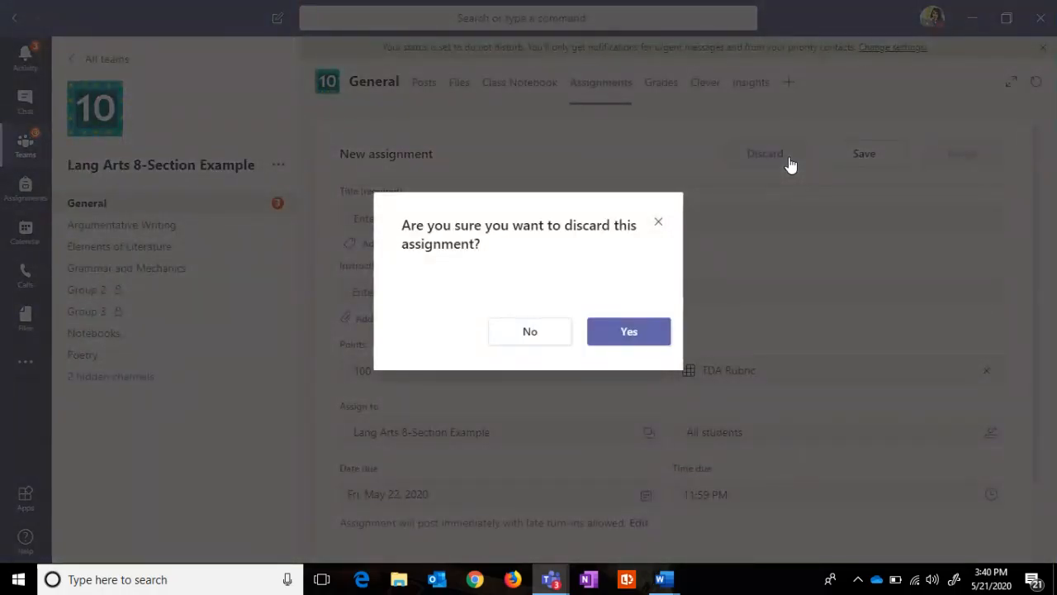
click(545, 340)
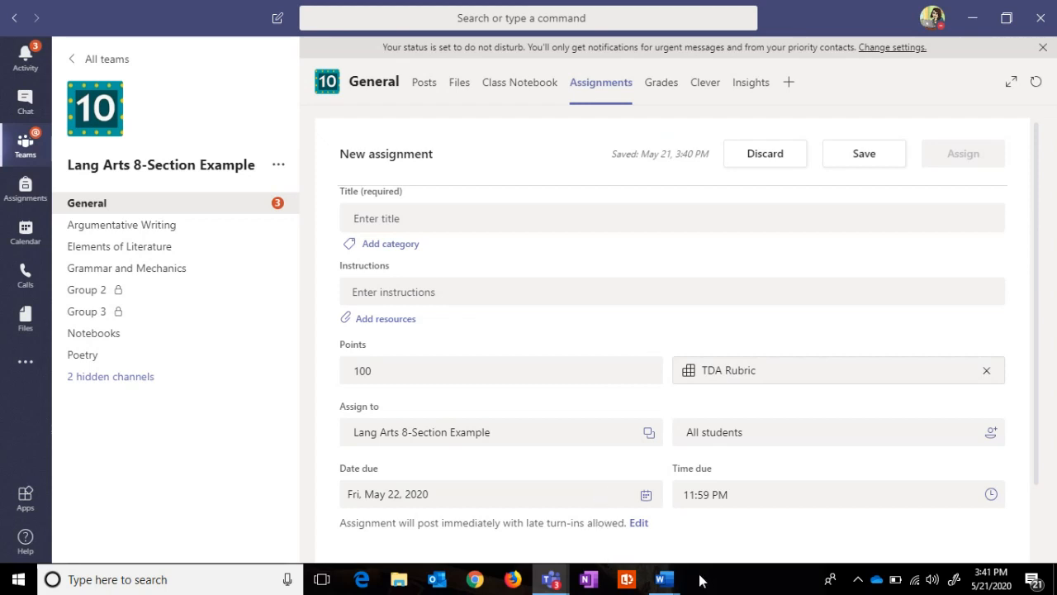
click(768, 166)
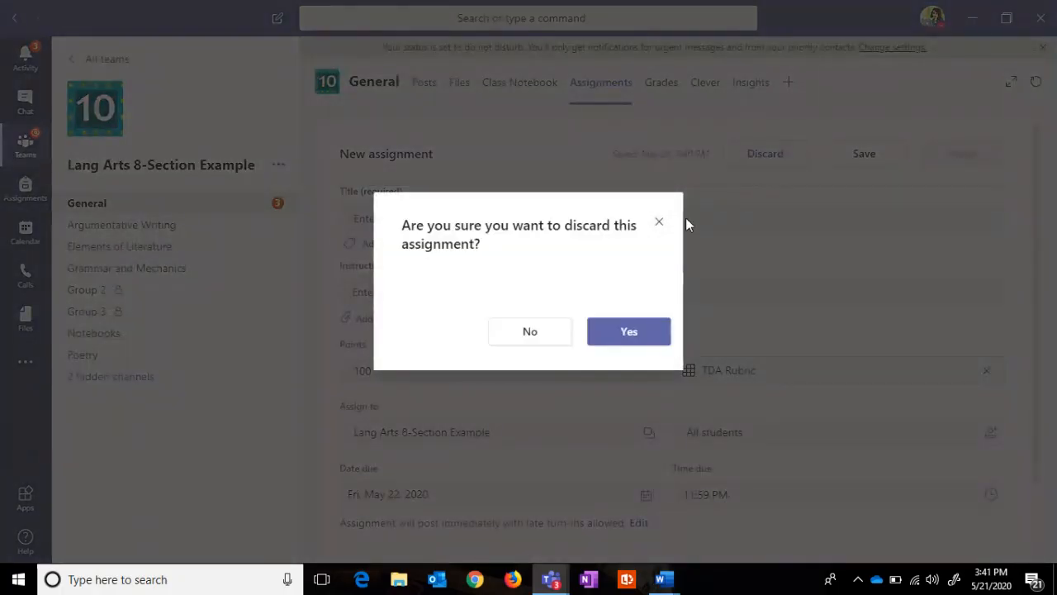
Step: Confirm discarding the draft and open Argumentative Writing-Are animals smart? in the edit form
click(628, 333)
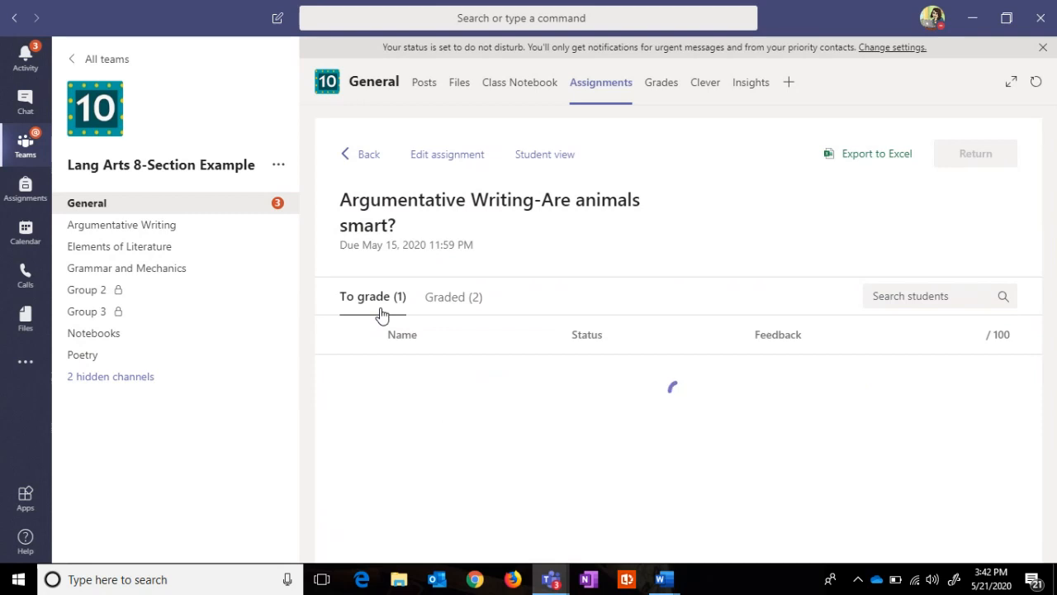
click(446, 155)
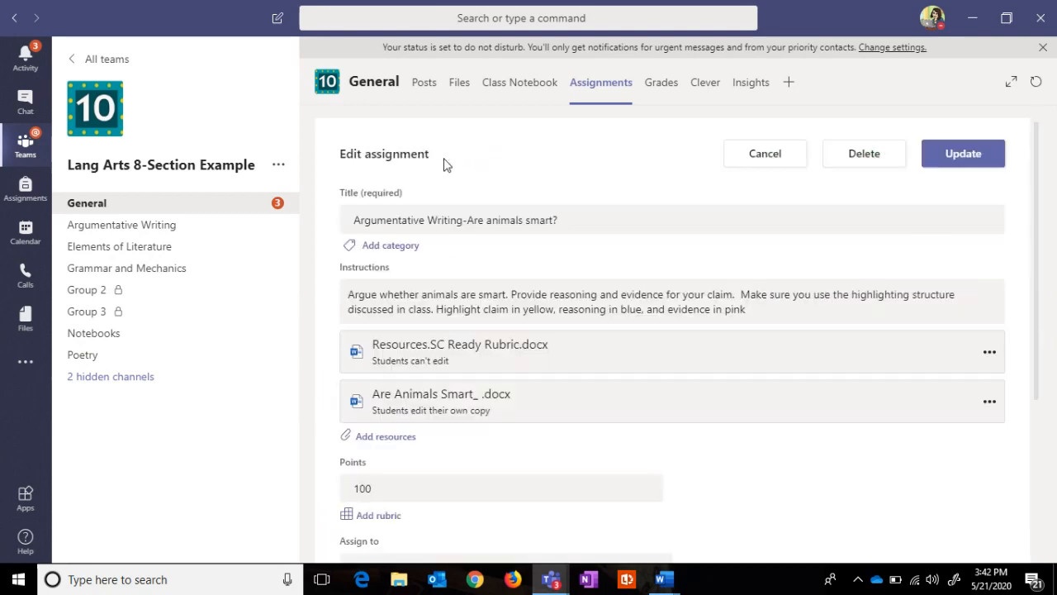
Step: Open the Resources.SC Ready Rubric.docx attachment showing the SC READY Text-Dependent Analysis guidelines
click(396, 356)
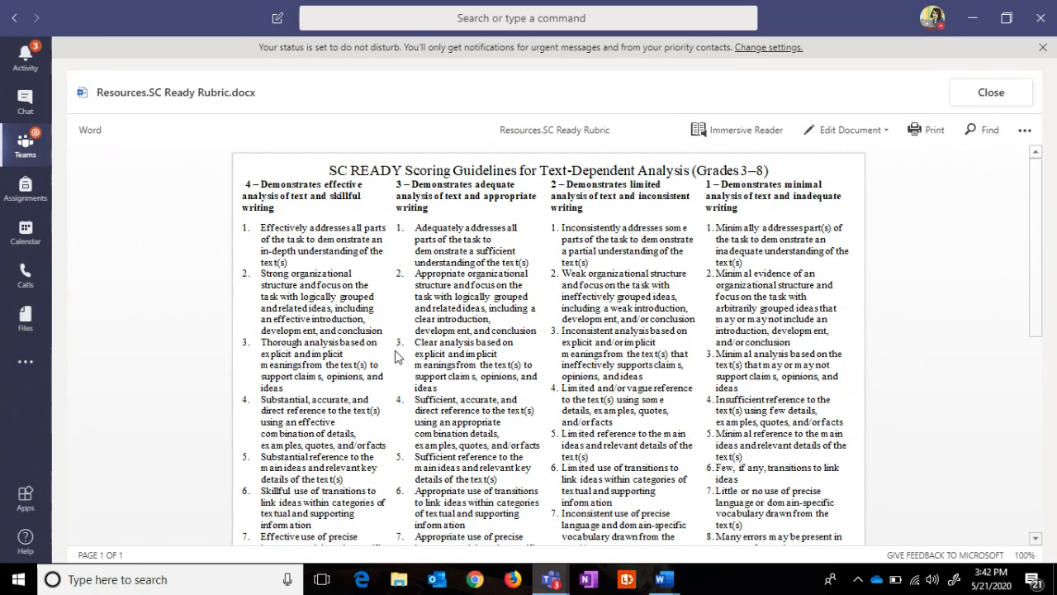
Step: Highlight the top-score and score-2 analysis descriptors, then close the rubric document
drag(259, 228, 382, 332)
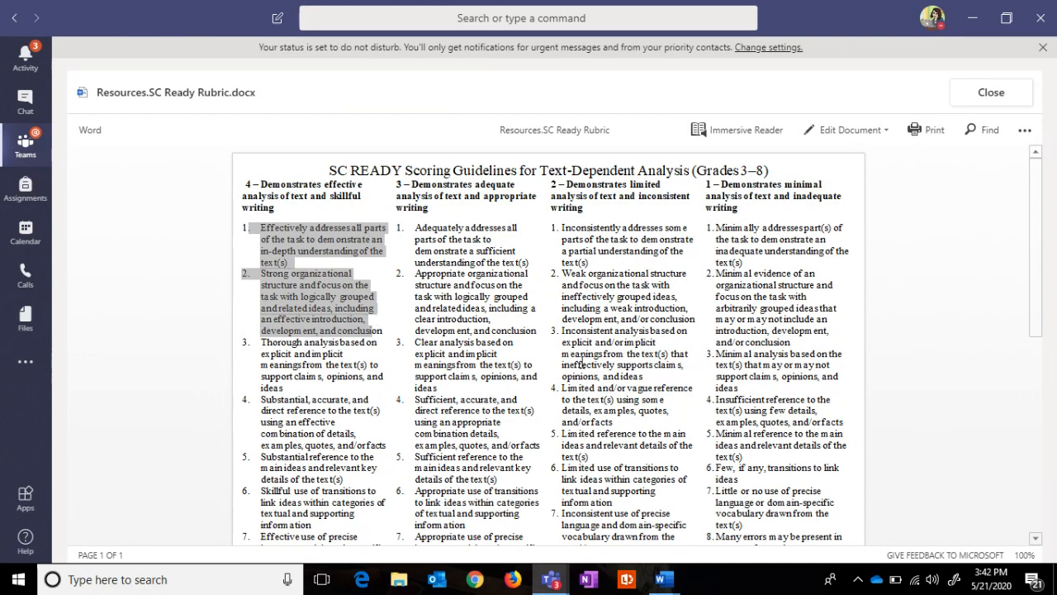
drag(564, 323, 666, 373)
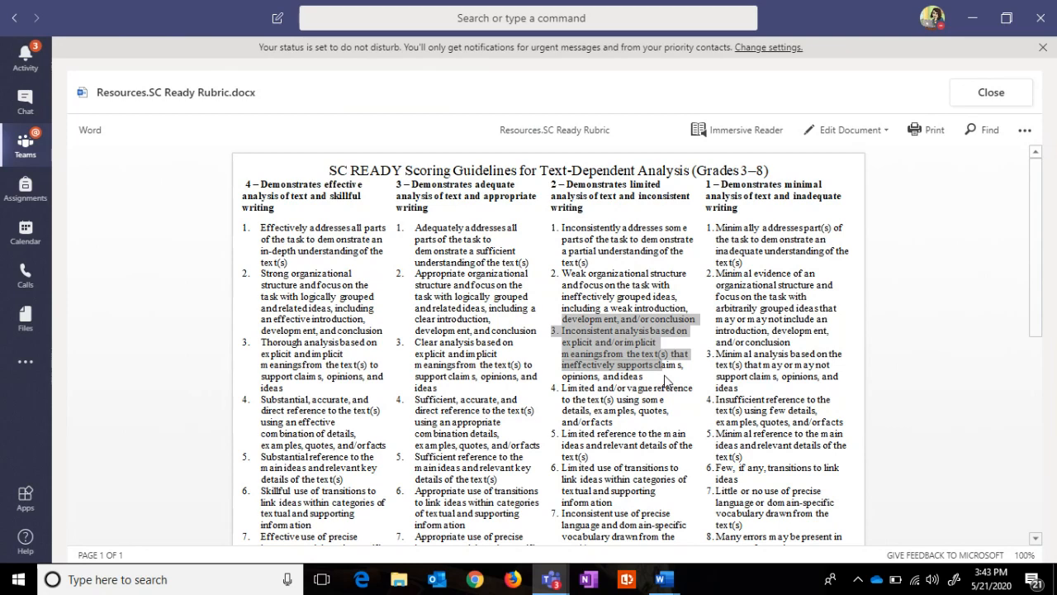
click(992, 96)
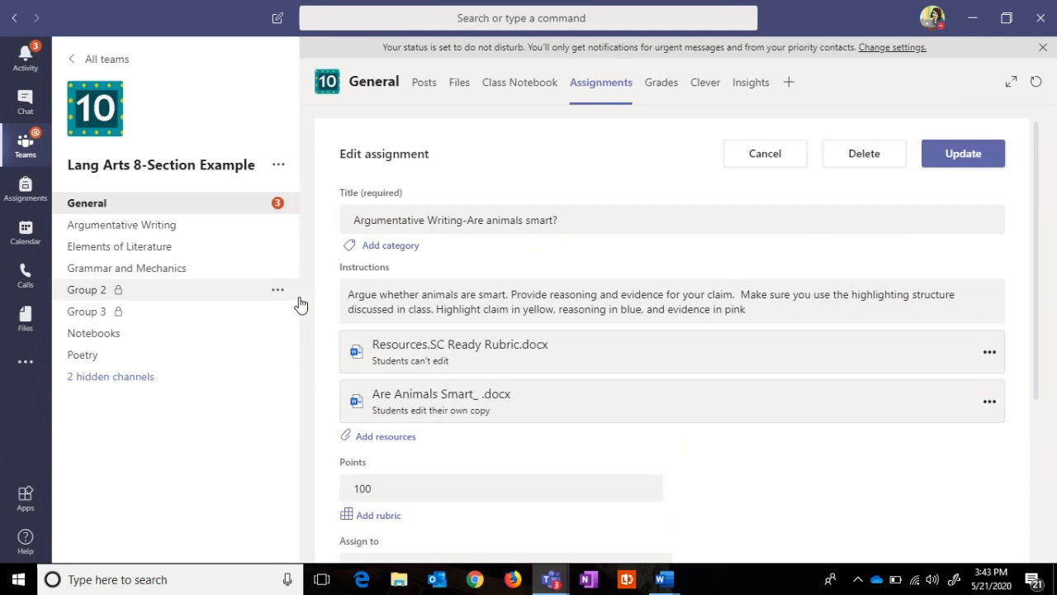
Step: Cancel the Argumentative Writing edit, peek at RNT Short Response, and return to Upcoming assignments
click(770, 162)
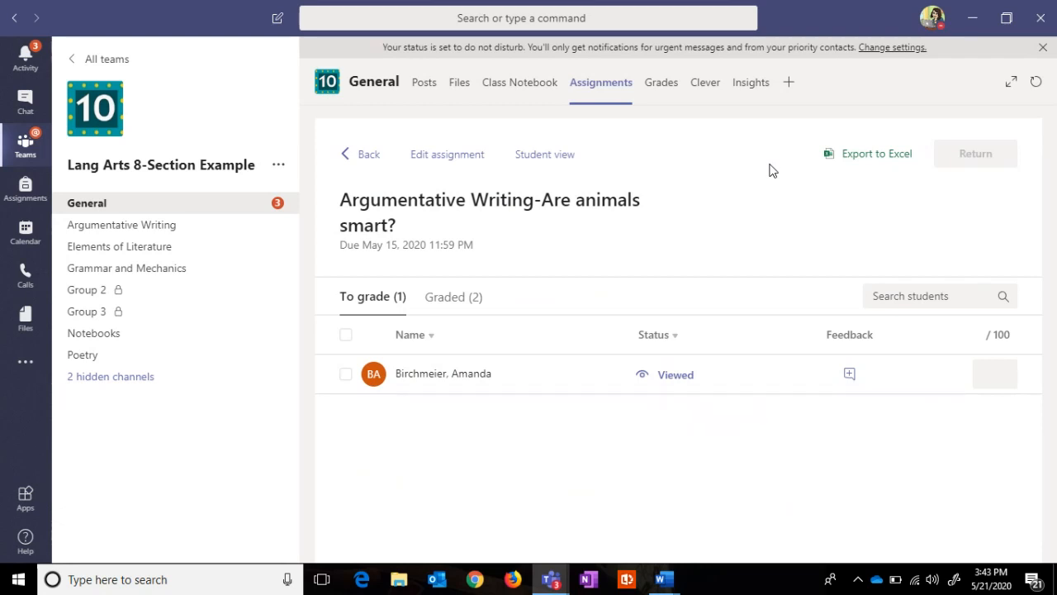
click(364, 157)
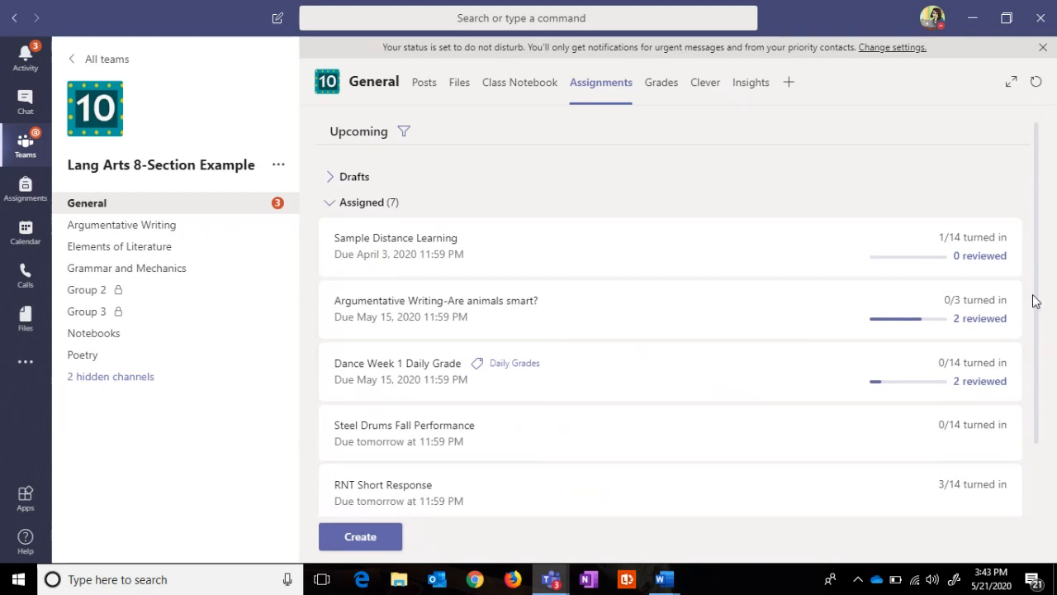
scroll(531, 411, down, 1)
click(345, 468)
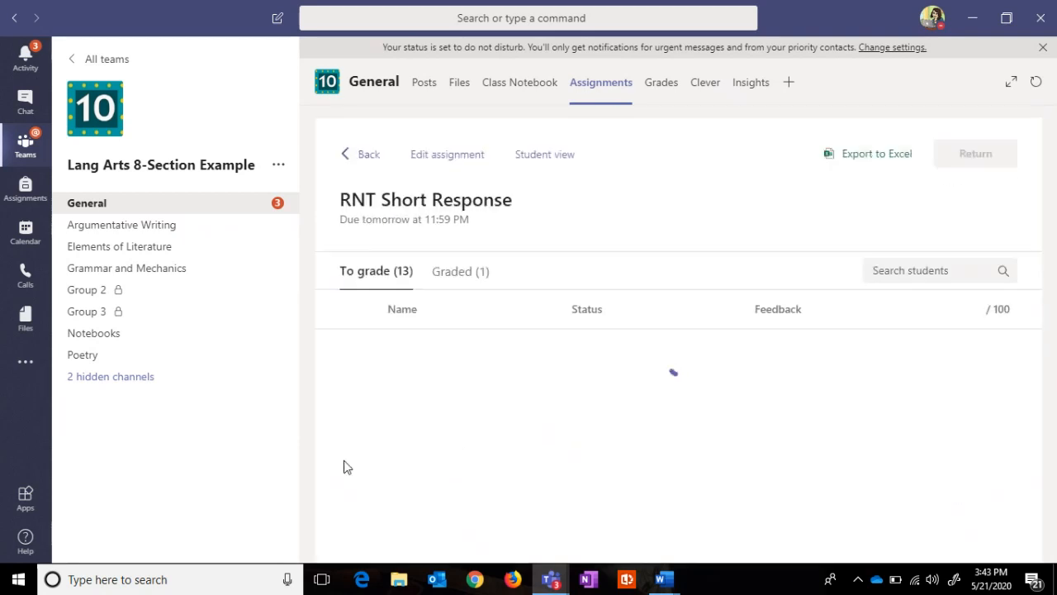
click(368, 155)
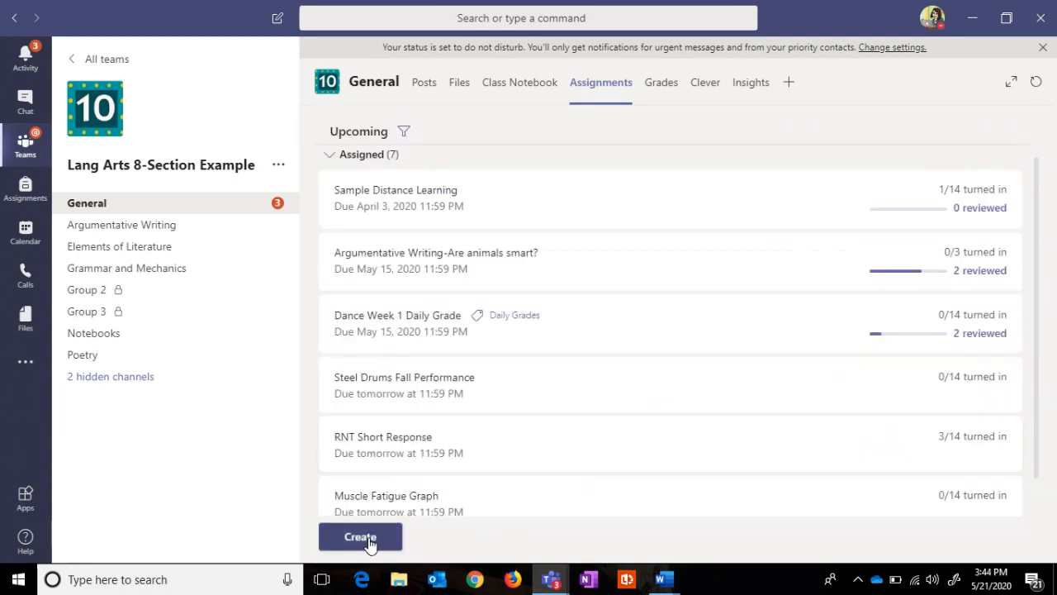
Step: From a new assignment's rubric picker, delete the duplicate Line Graph Rubric
click(347, 537)
click(383, 464)
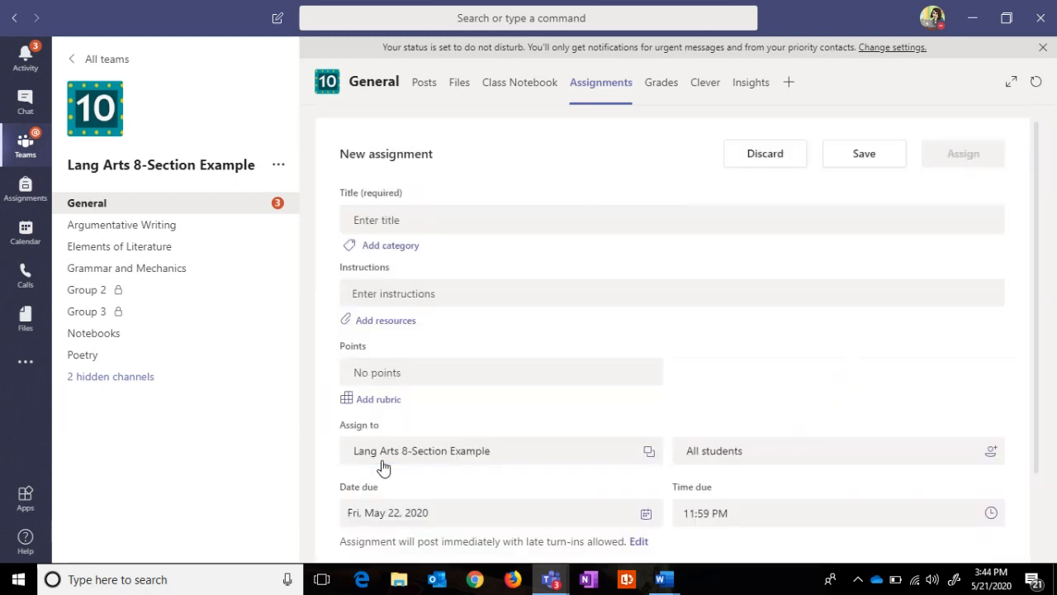
click(376, 401)
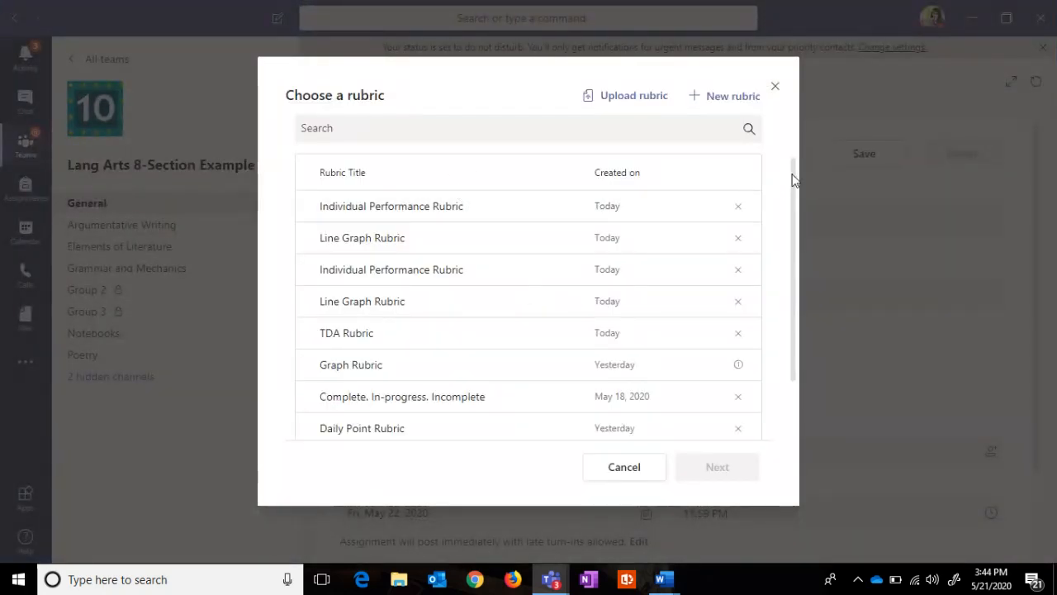
mouse_move(793, 180)
mouse_down()
mouse_move(786, 273)
mouse_move(786, 168)
mouse_up()
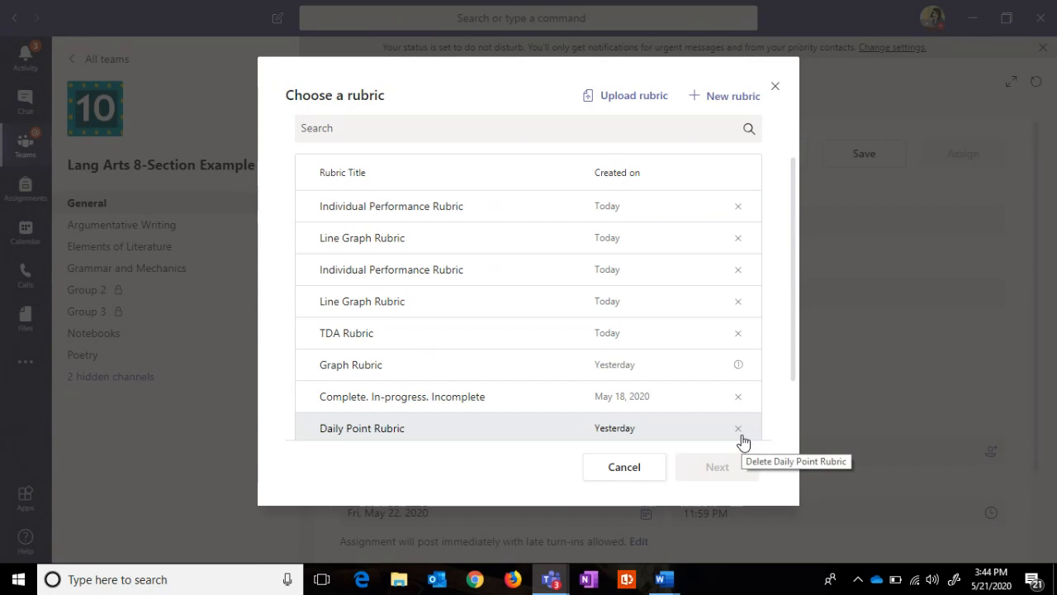
click(738, 239)
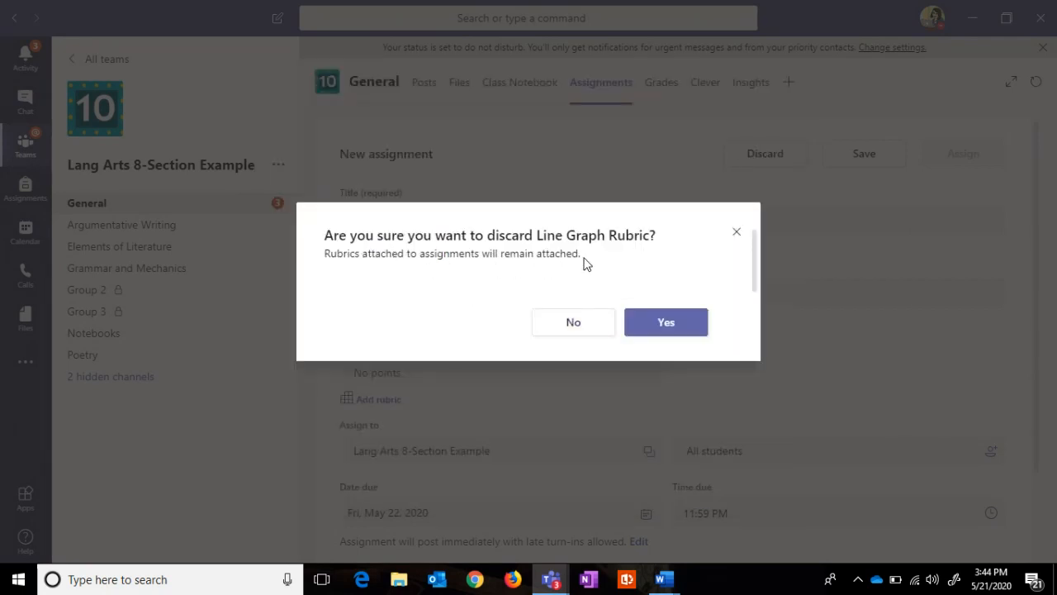
click(669, 329)
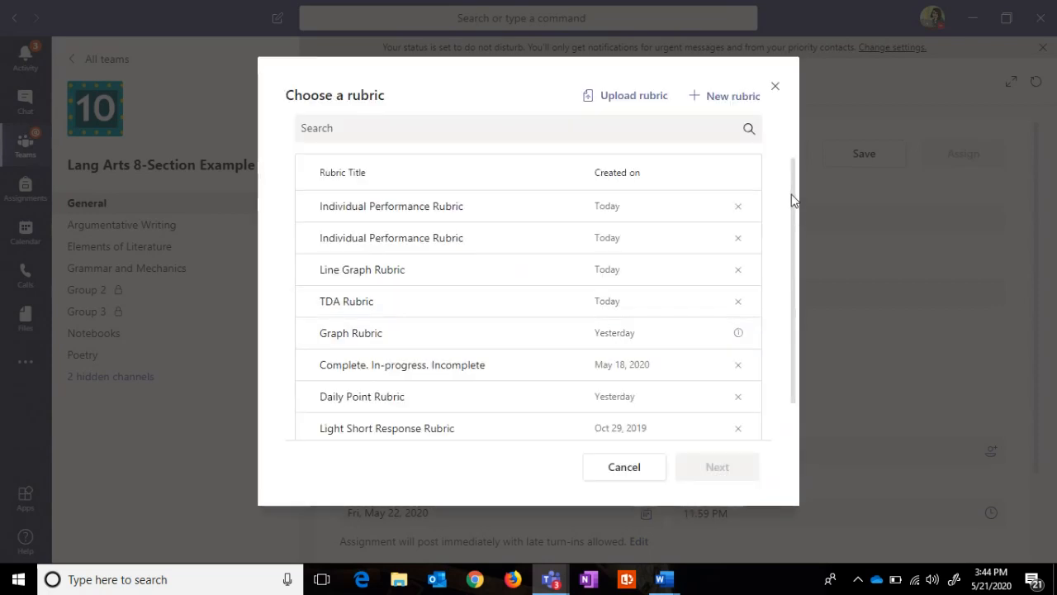
Step: Preview the Complete. In-progress. Incomplete rubric's criteria, then cancel without attaching it
drag(791, 201, 785, 290)
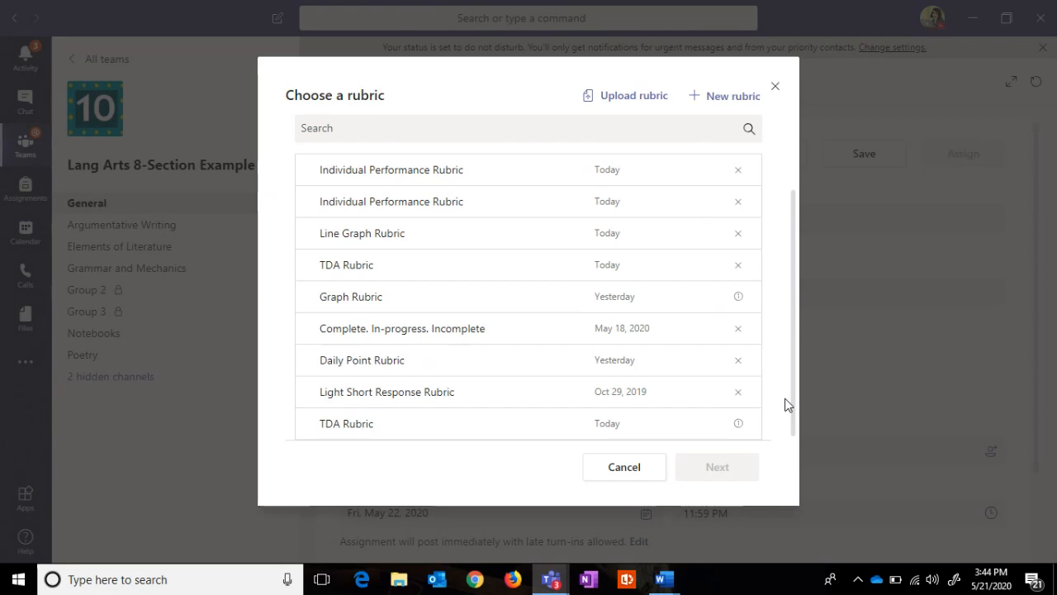
click(400, 332)
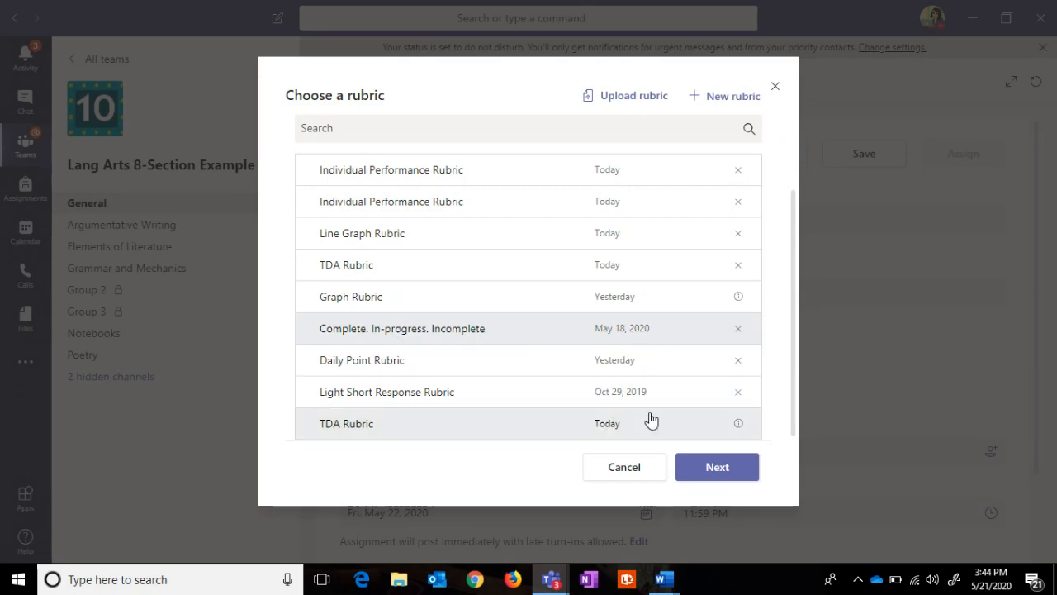
click(708, 466)
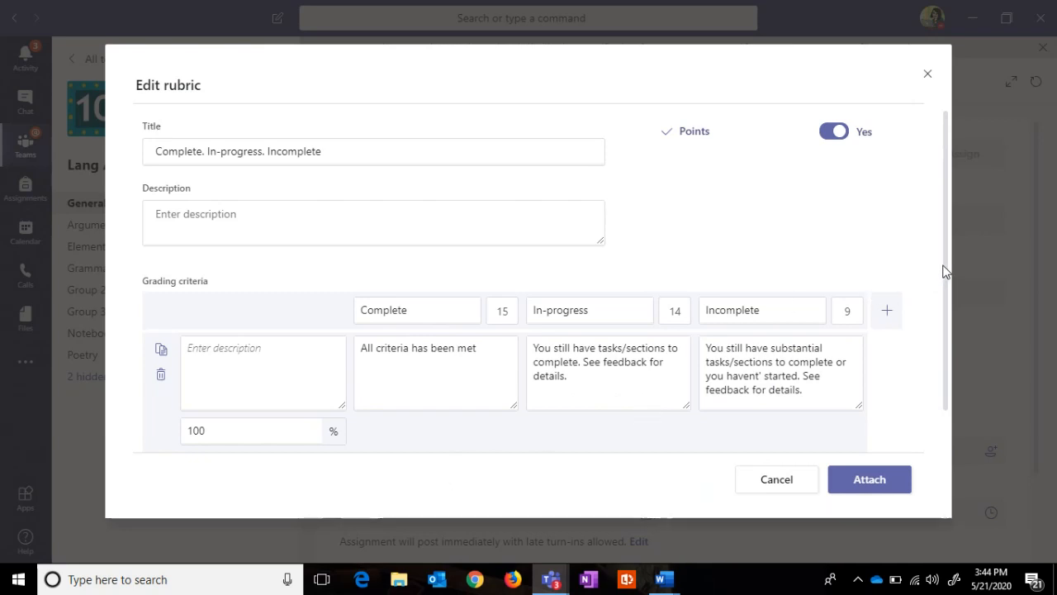
drag(944, 269, 939, 221)
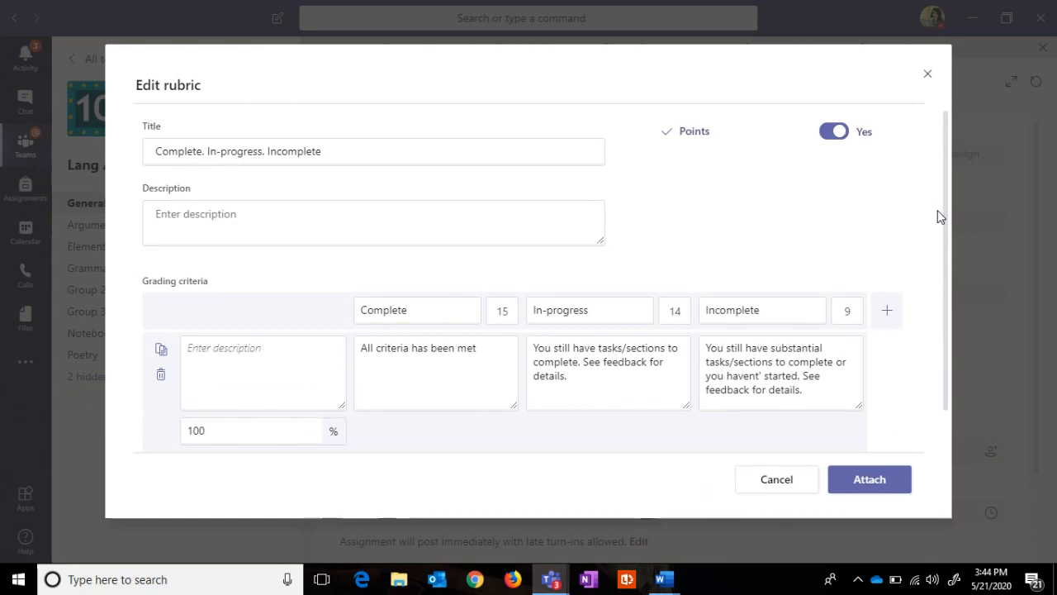
scroll(937, 209, down, 2)
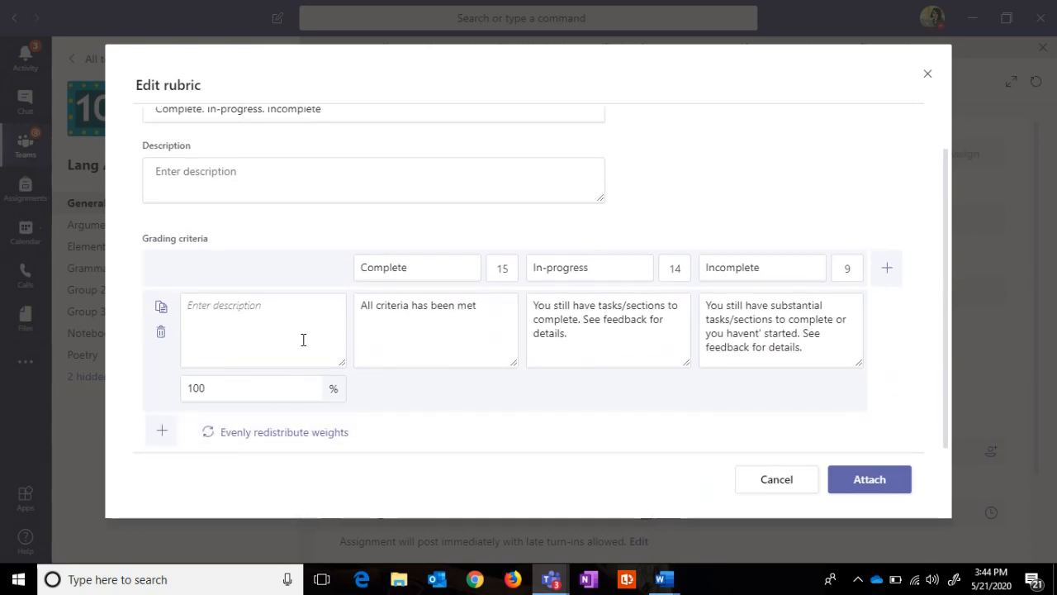
click(785, 487)
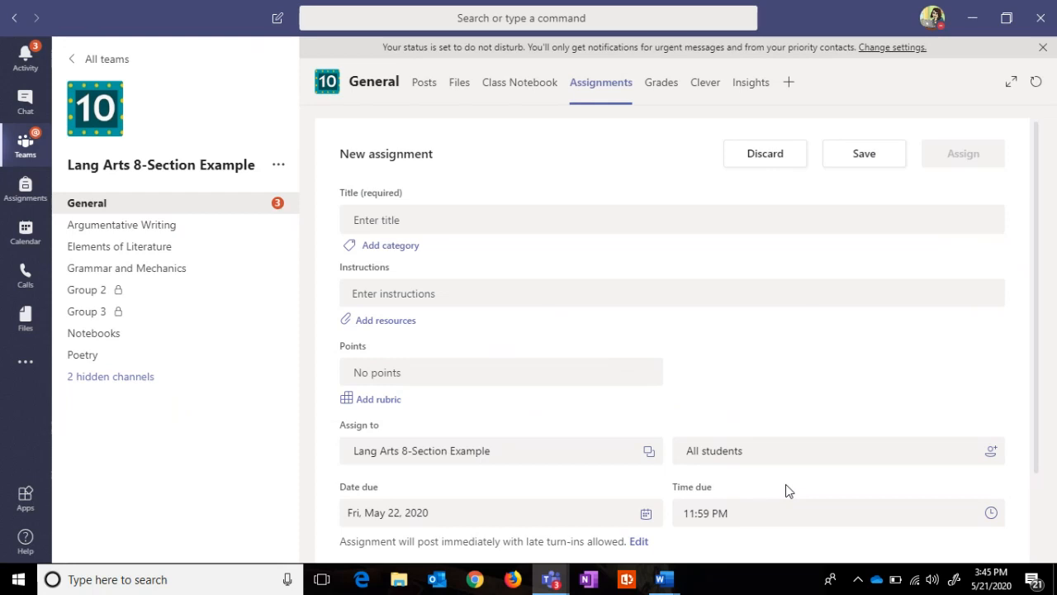
Step: Discard the blank new assignment and scroll down the Upcoming assignments list
click(767, 157)
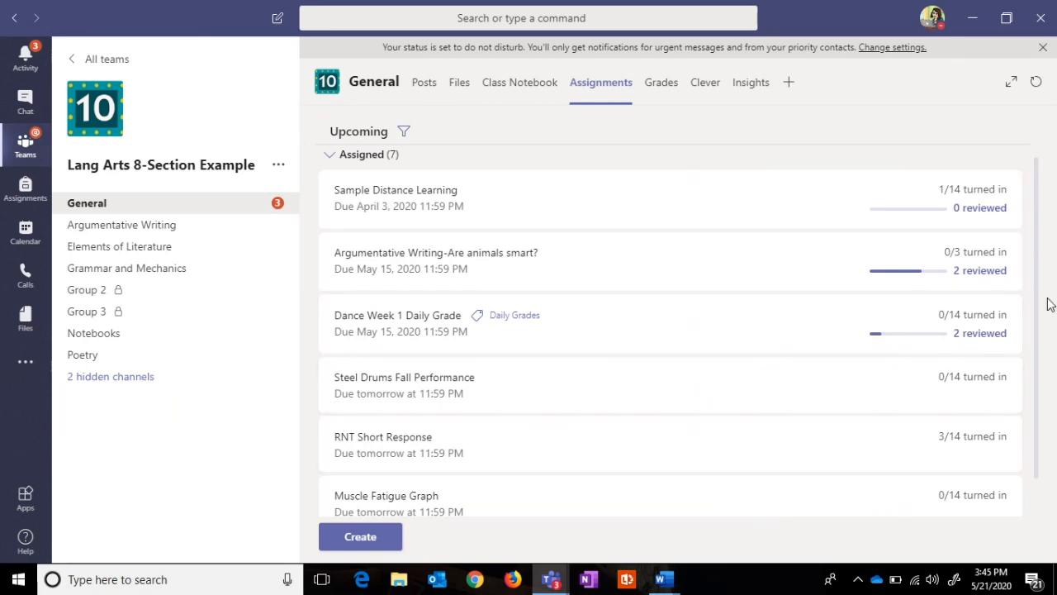
click(360, 545)
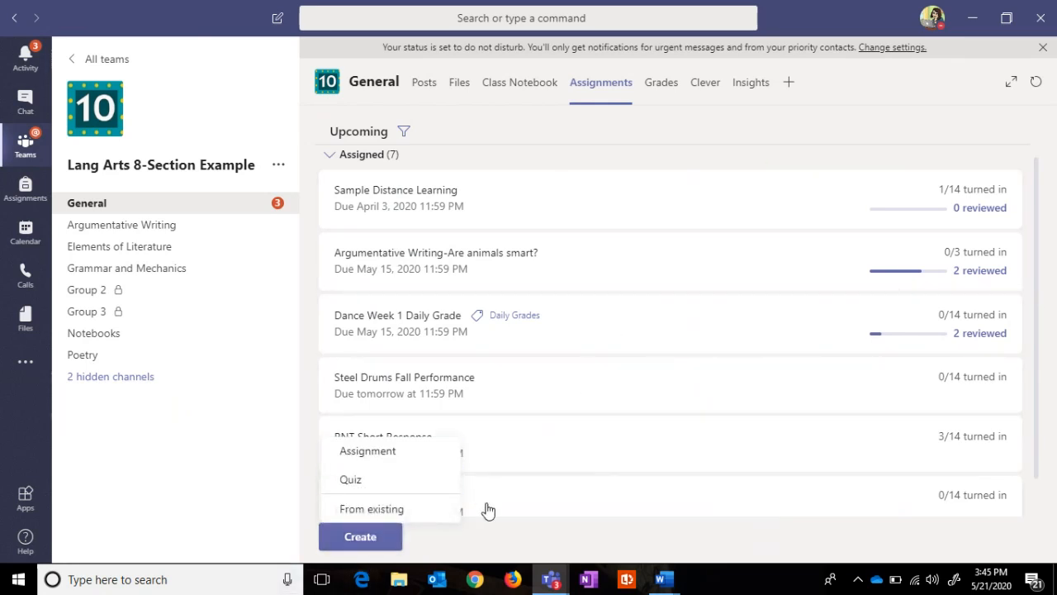
scroll(495, 507, down, 3)
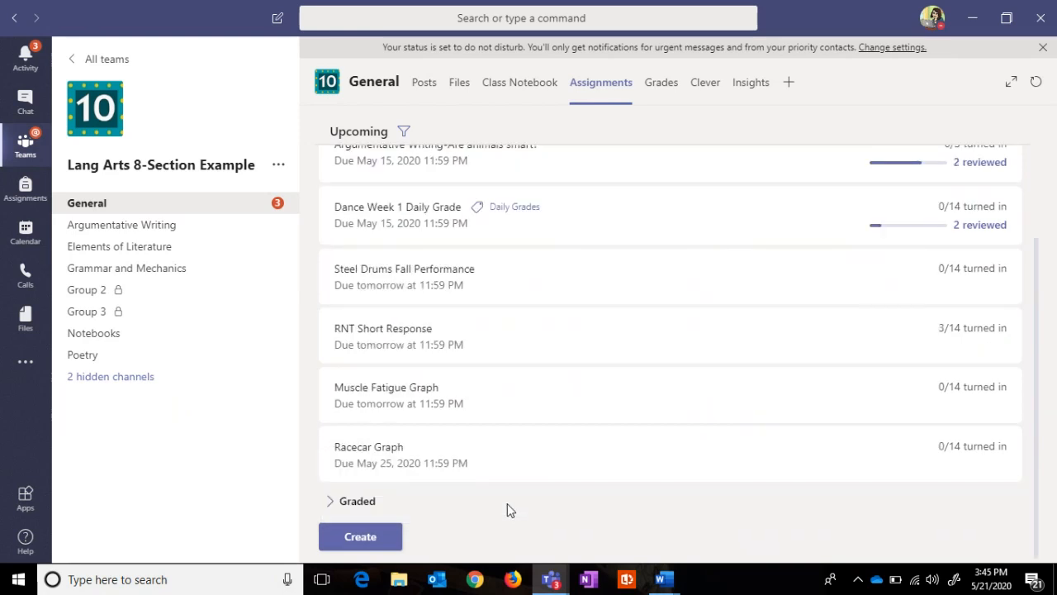
Step: Give RNT Short Response a close date of Fri, May 29, 2020 for late turn-ins
click(364, 335)
click(446, 157)
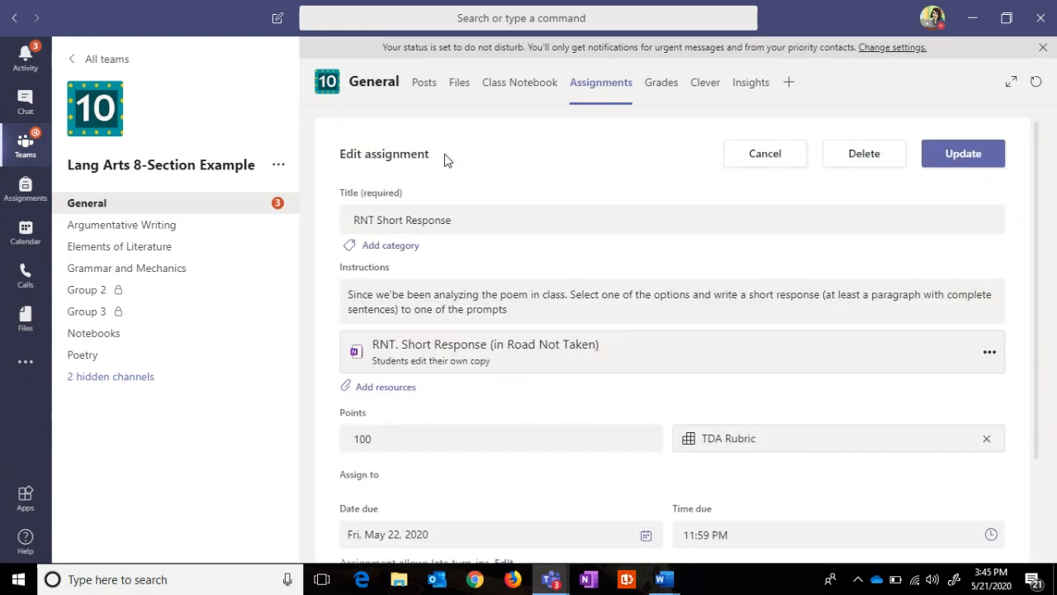
scroll(1035, 295, down, 3)
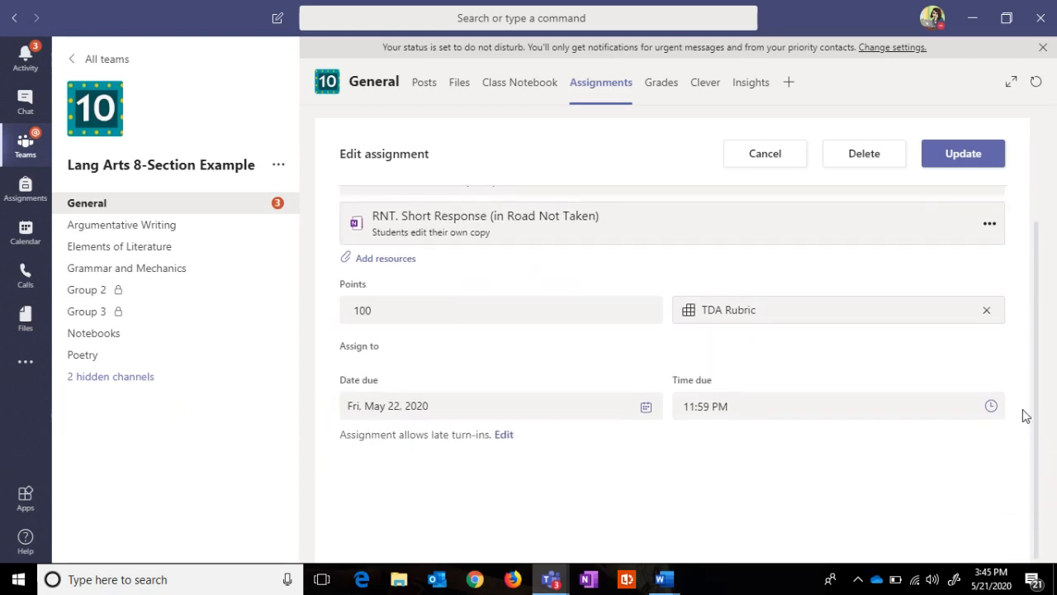
click(503, 436)
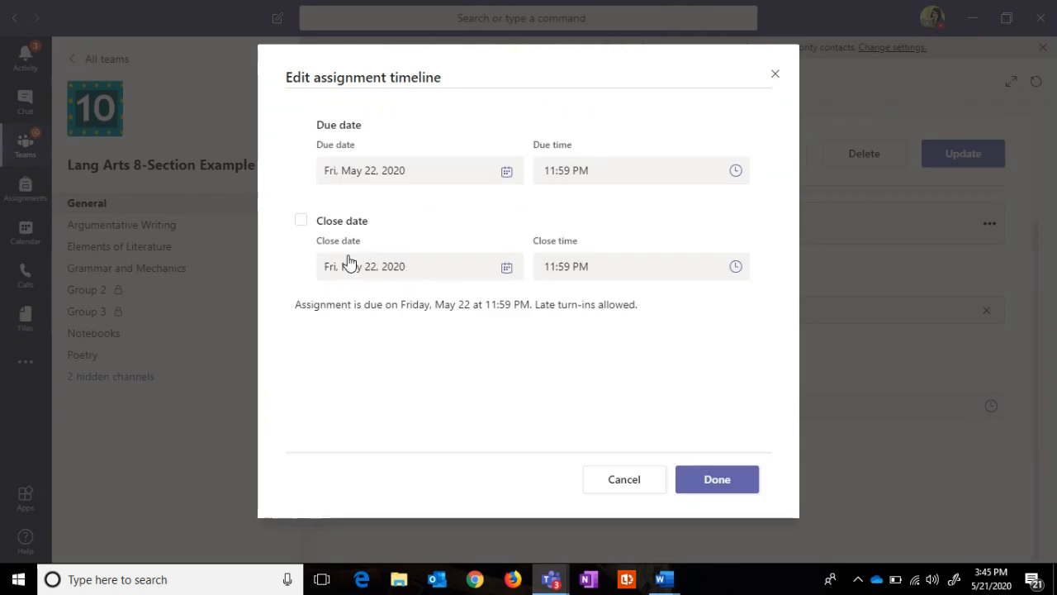
click(302, 222)
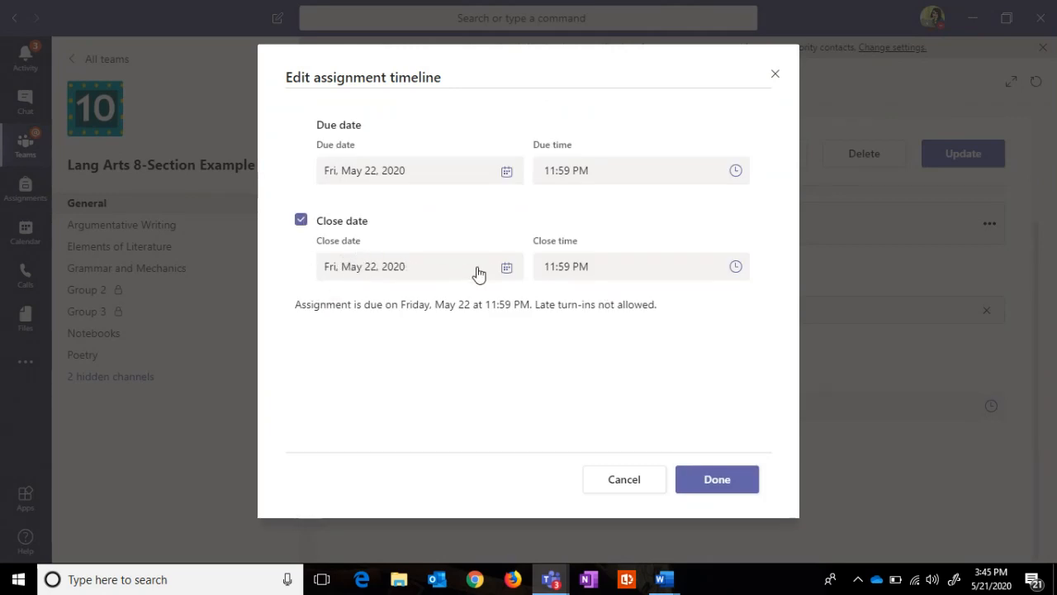
click(506, 267)
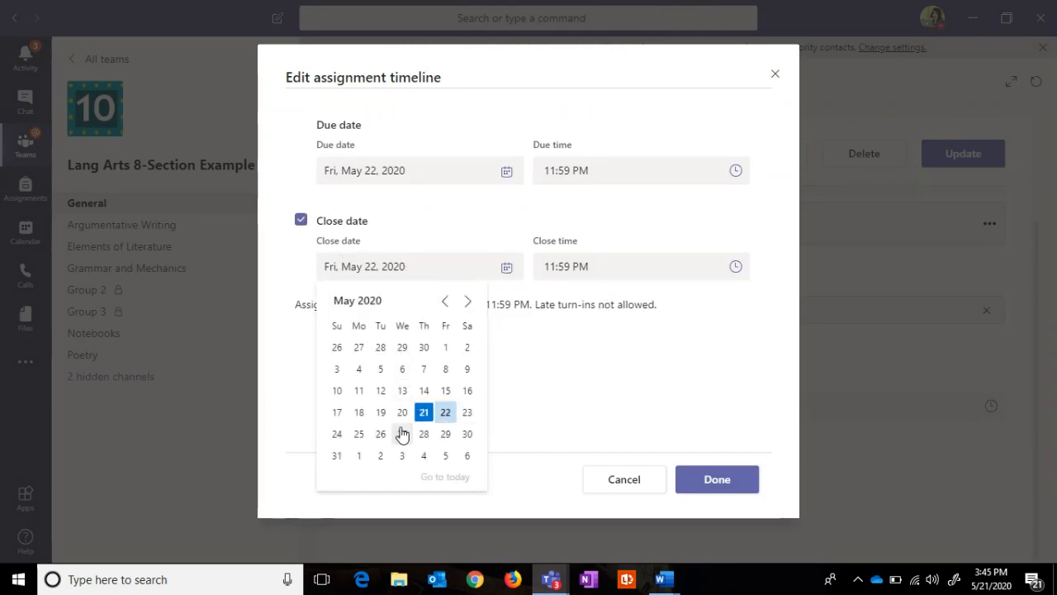
click(445, 434)
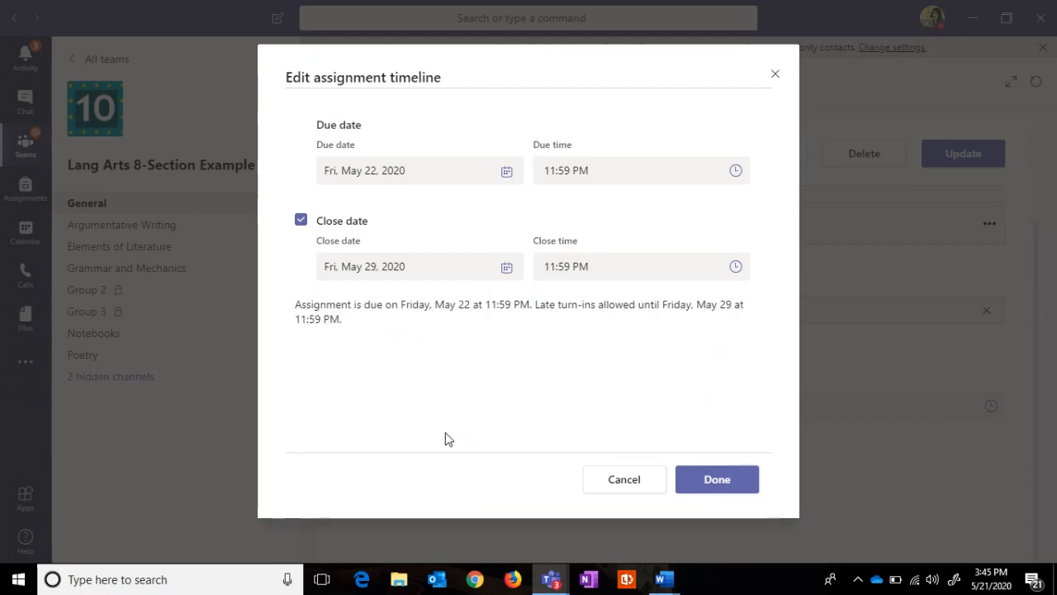
click(710, 496)
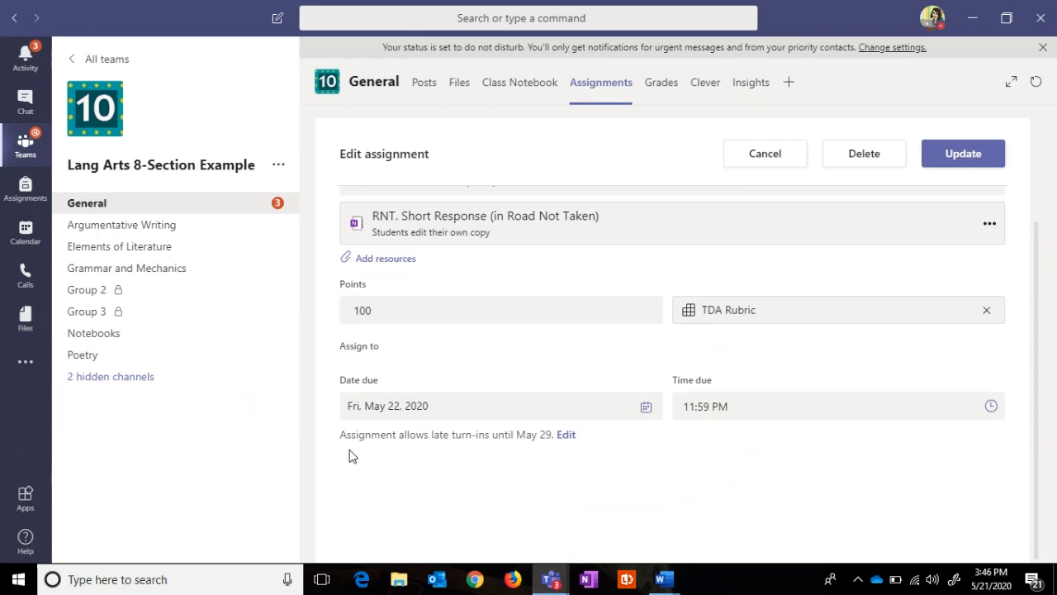
Step: Discard the timeline edits and view the graded student's returned RNT Short Response history
click(776, 157)
click(585, 344)
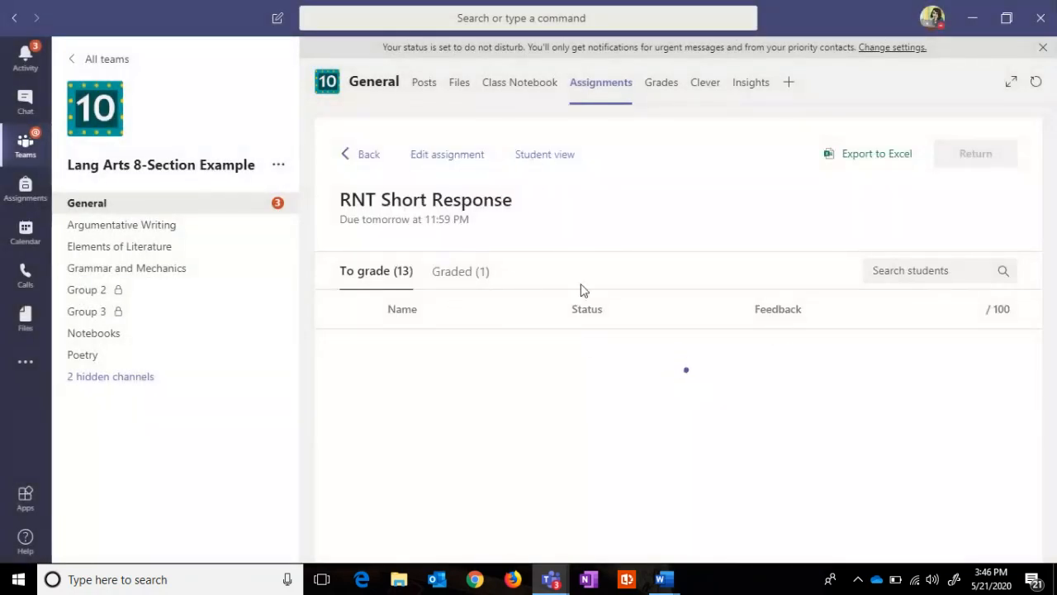
click(466, 277)
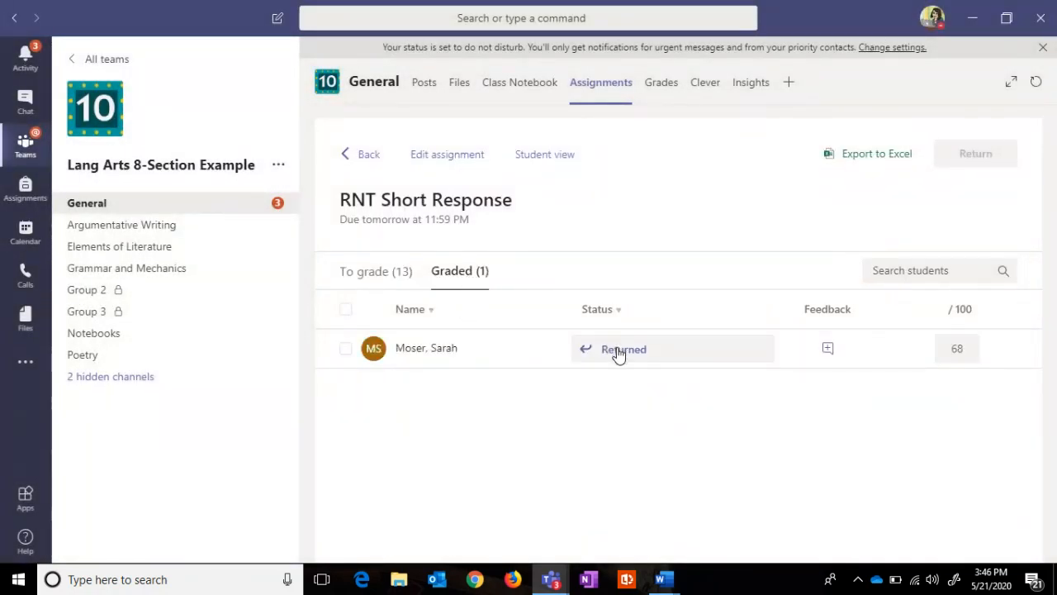
click(617, 350)
click(863, 217)
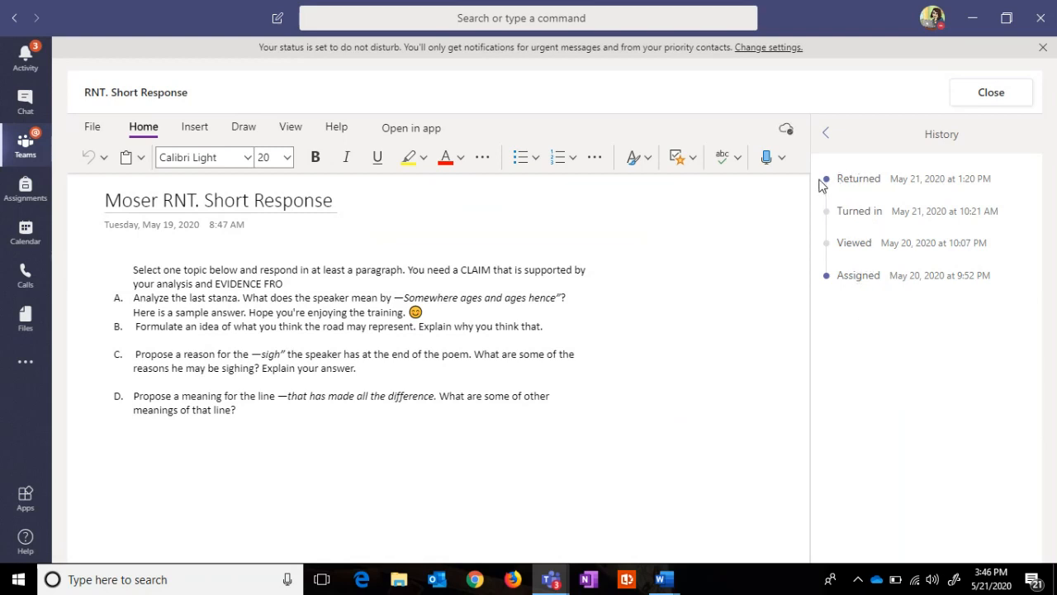
Step: Go back to the grading details and return the graded work to the student
click(825, 132)
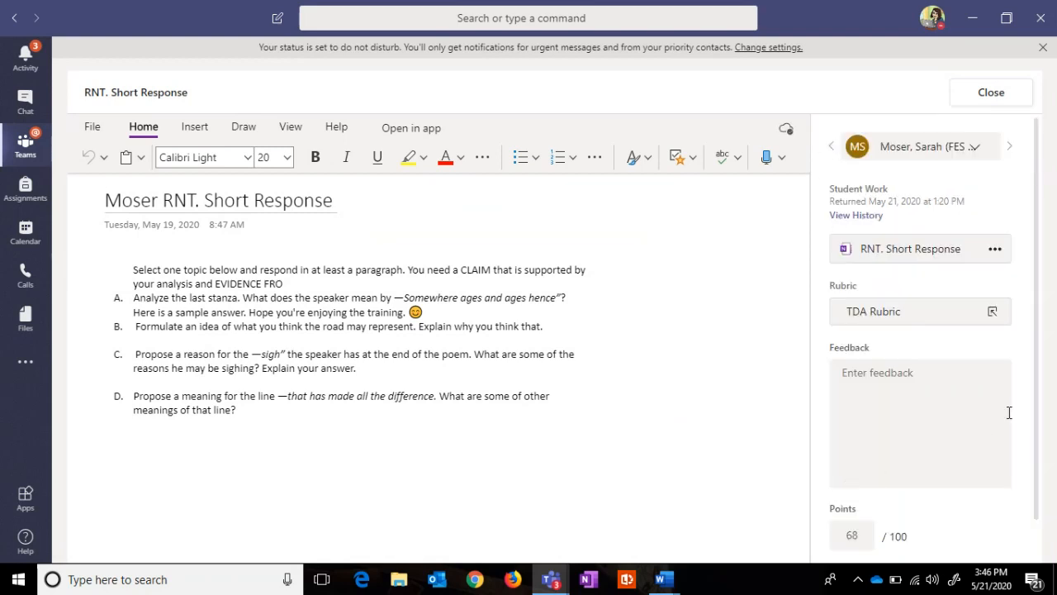
drag(1032, 380, 1033, 441)
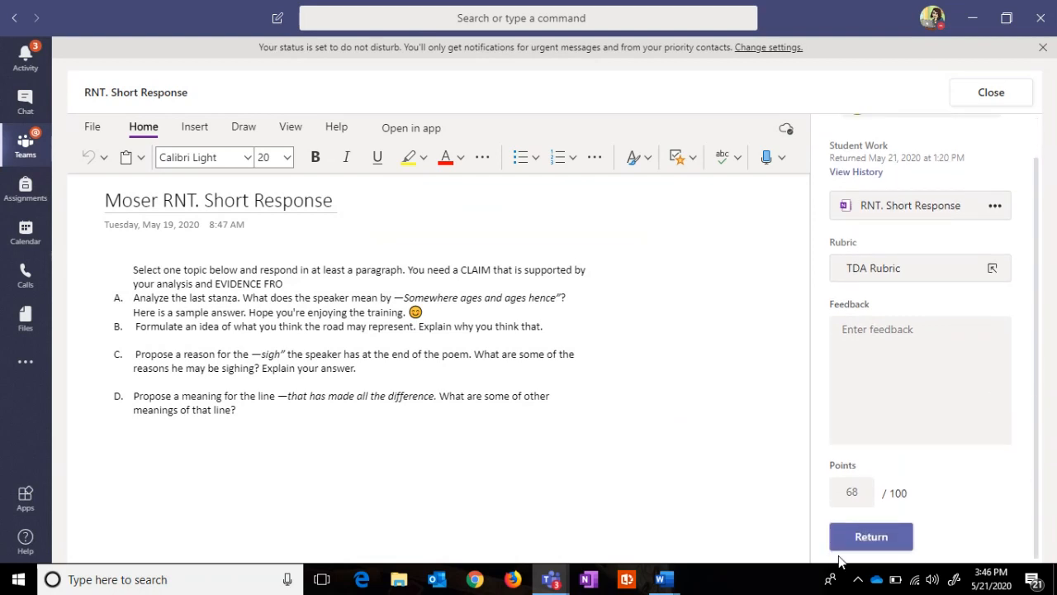
click(860, 537)
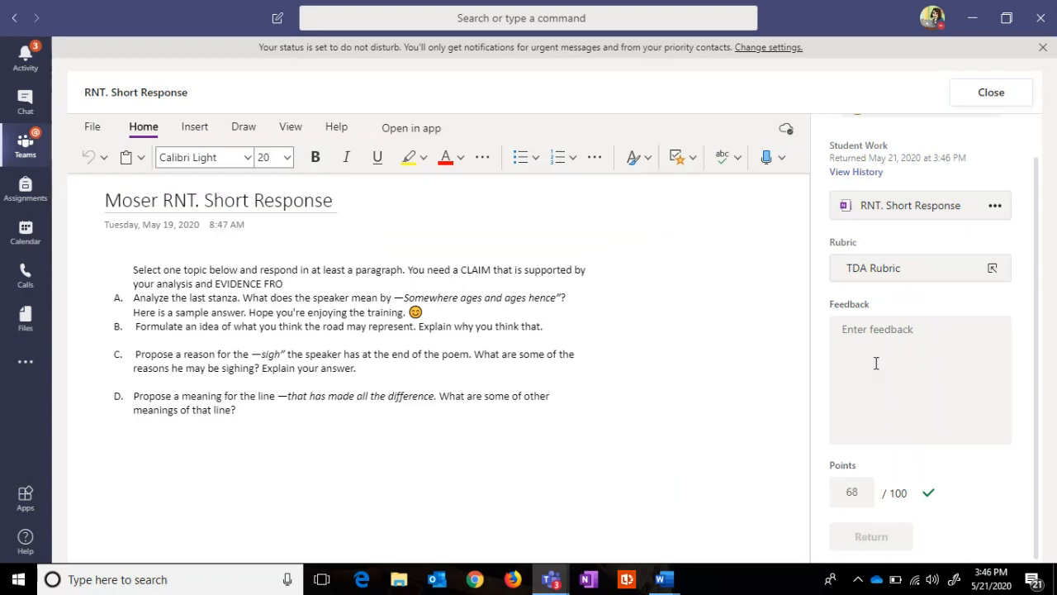
Step: Close the work review and show the second account's list of teams
click(989, 99)
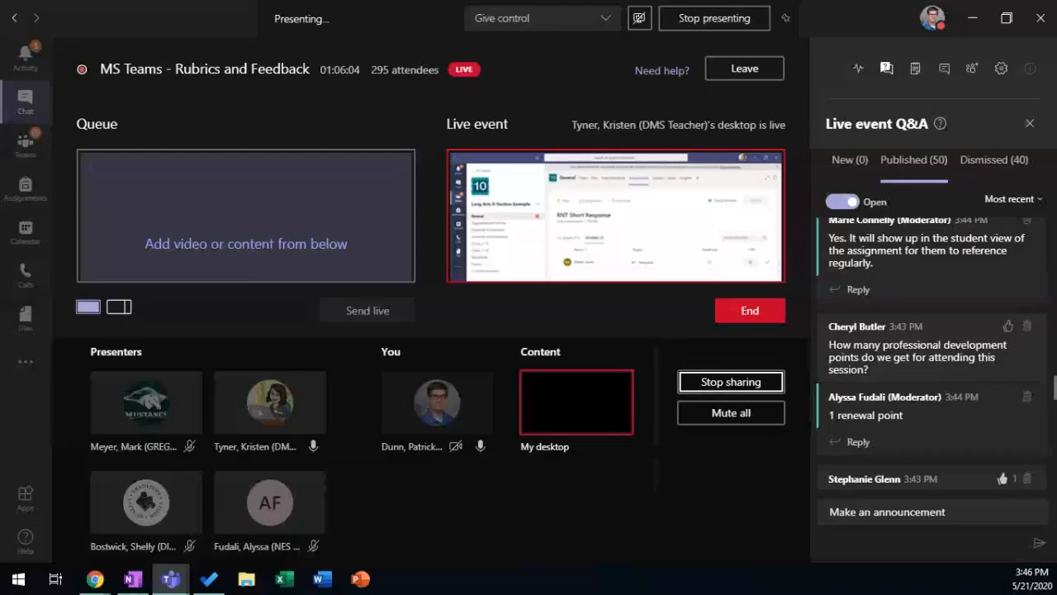
click(25, 153)
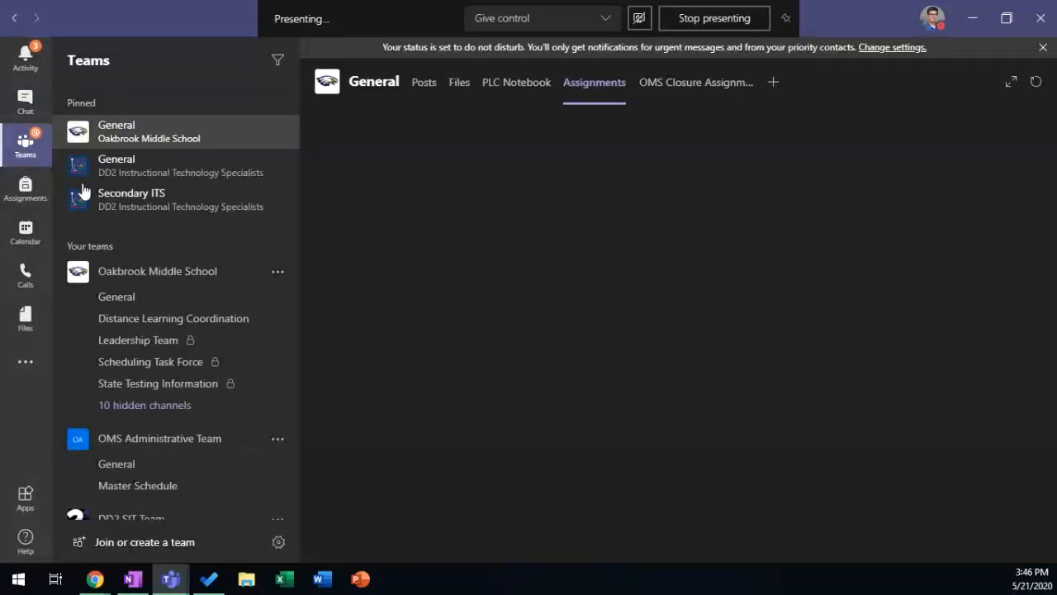
scroll(180, 351, down, 5)
Step: Open RNT Short Response from Completed assignments in the hidden Lang Arts 8-Section team's General channel
click(95, 505)
scroll(170, 437, down, 4)
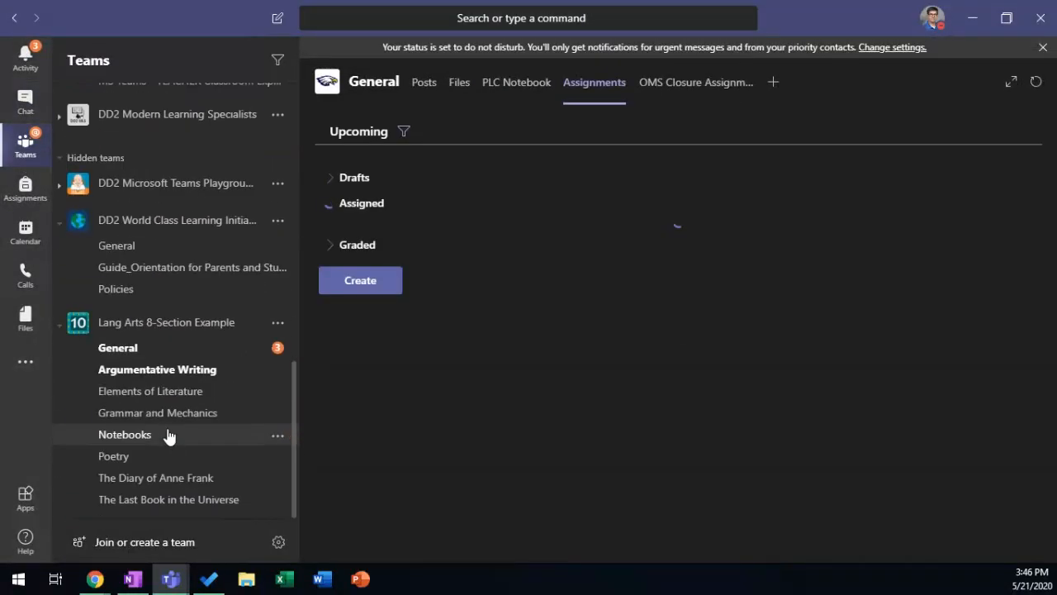
click(124, 350)
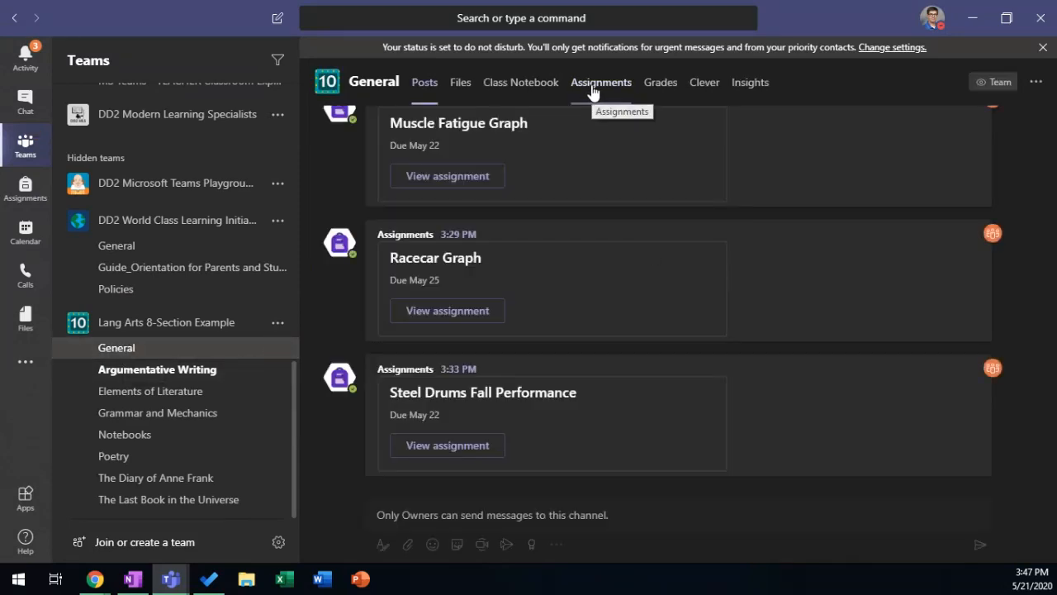
click(591, 90)
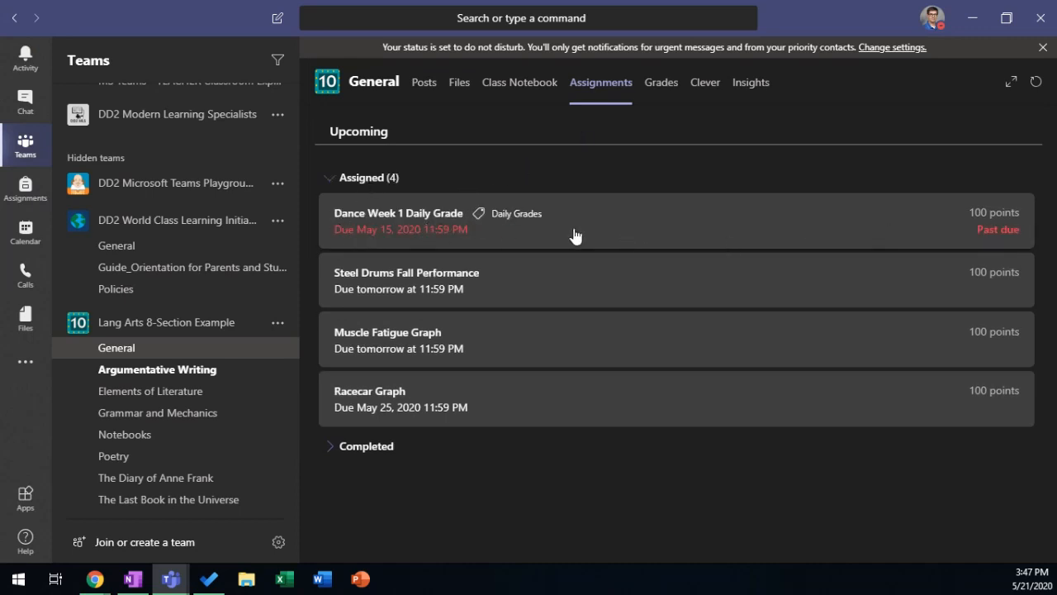
click(349, 448)
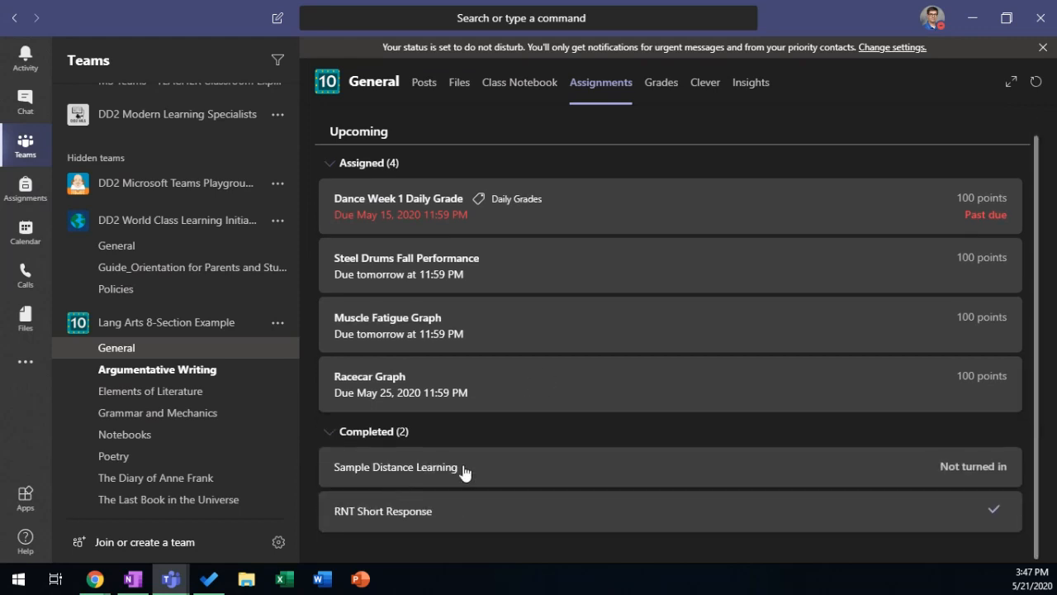
click(400, 516)
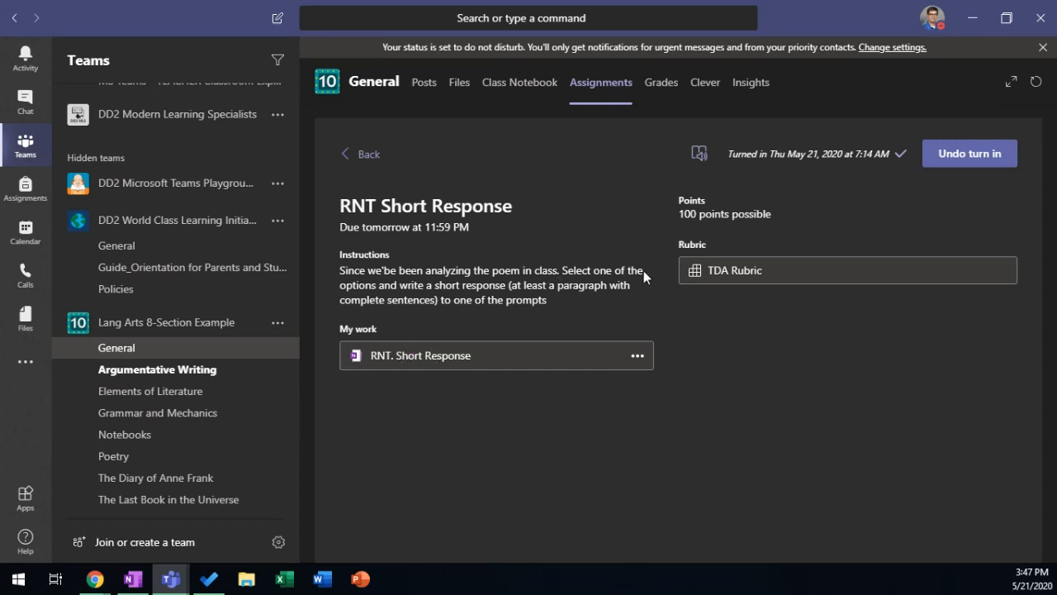
Step: Undo the turn-in and open the RNT. Short Response OneNote page
click(954, 154)
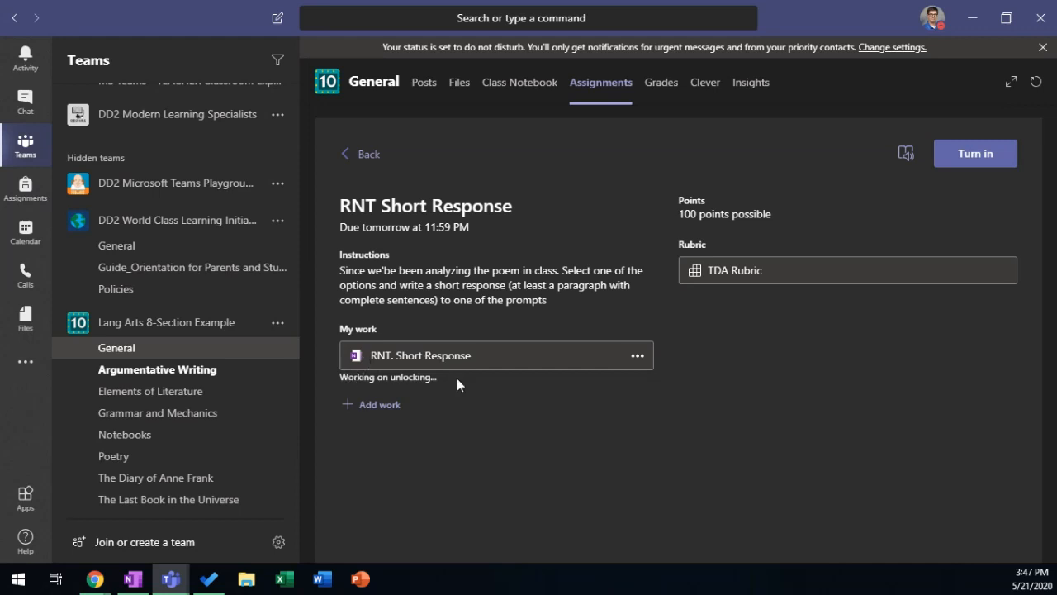
click(636, 357)
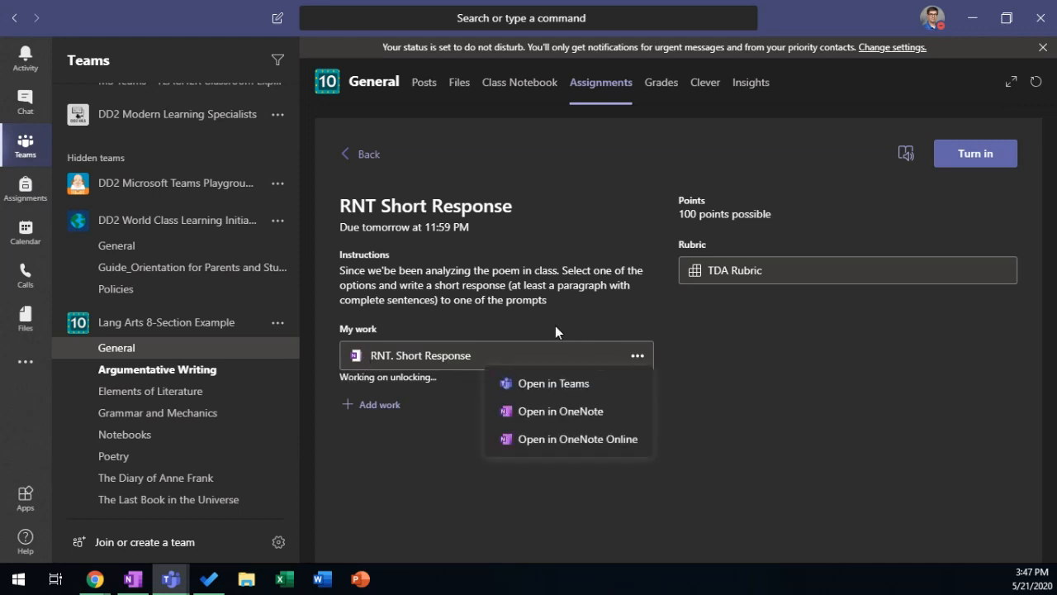
click(499, 309)
click(387, 357)
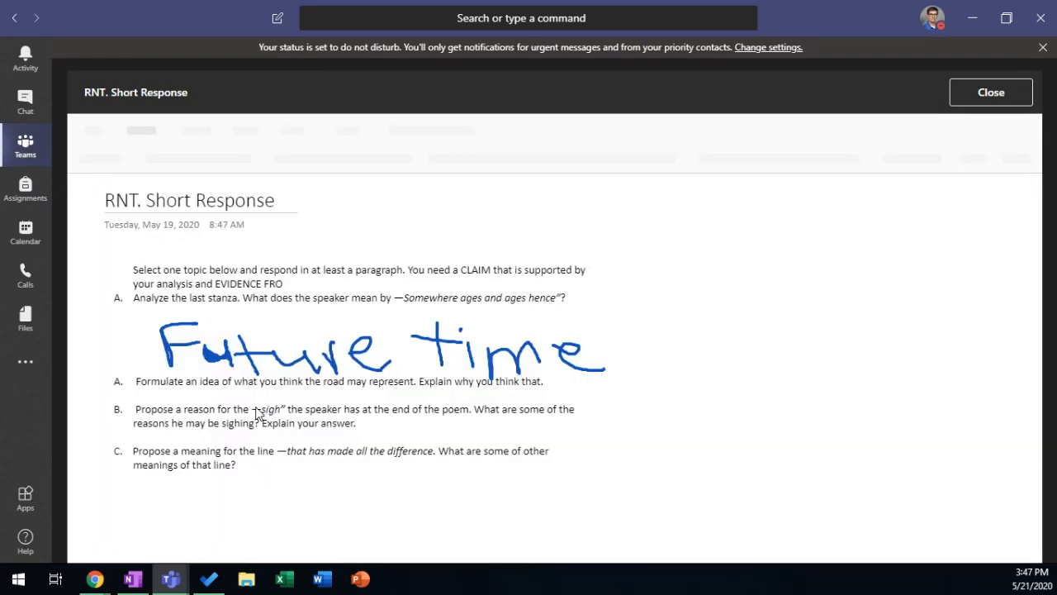
click(370, 424)
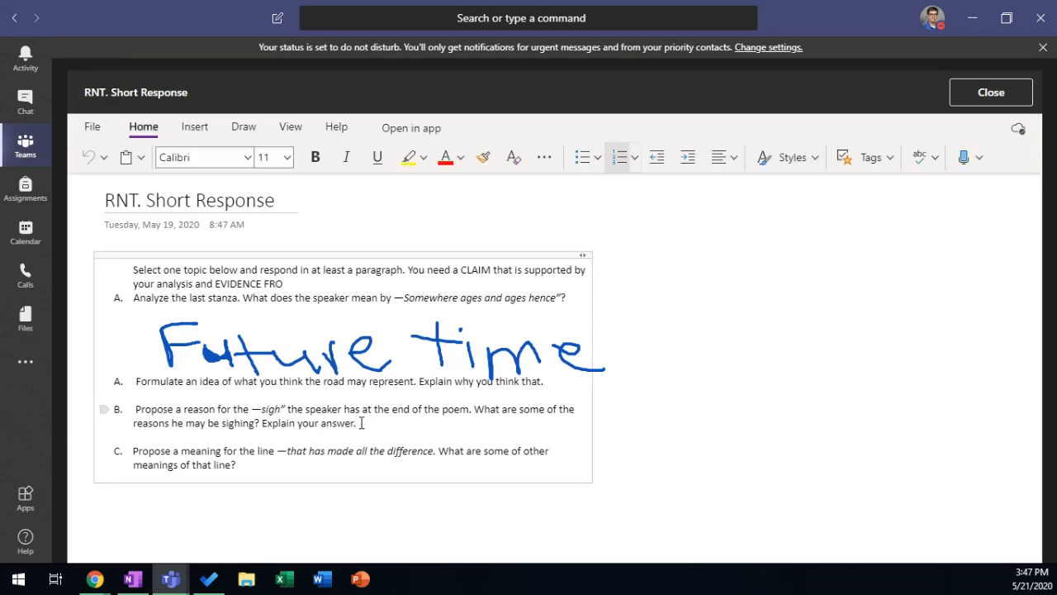
Step: Add the indented answer 'The road is where people drive.' under the Formulate question
click(244, 127)
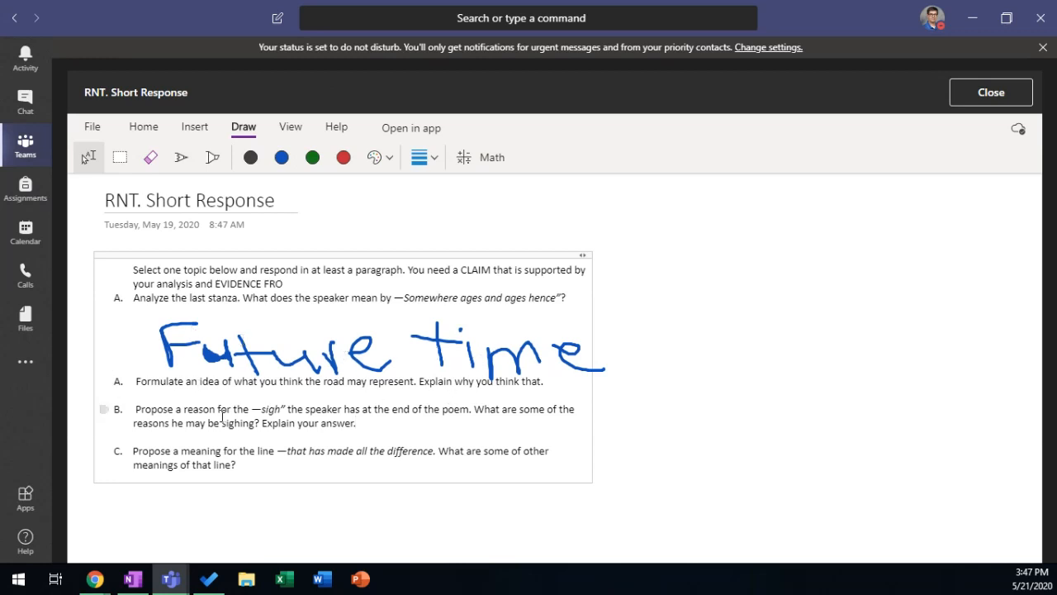
click(561, 382)
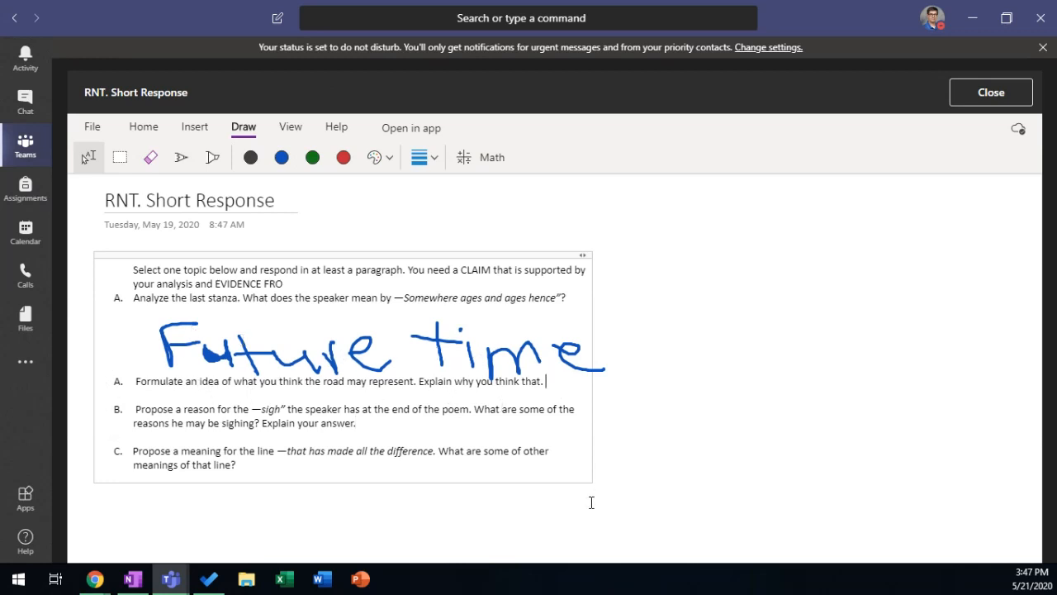
key(Return)
key(BackSpace)
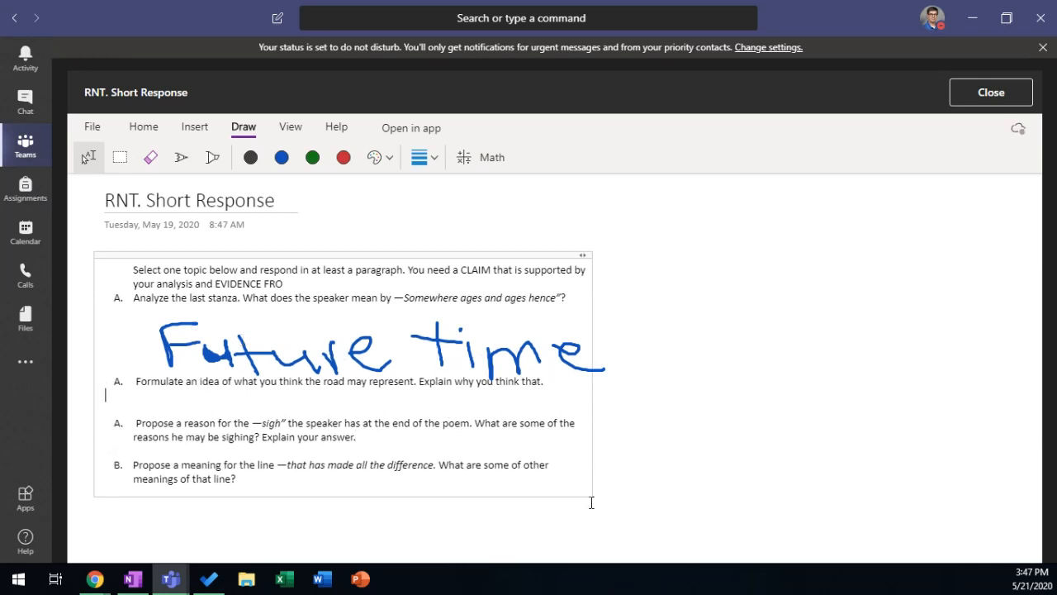
key(Return)
key(Tab)
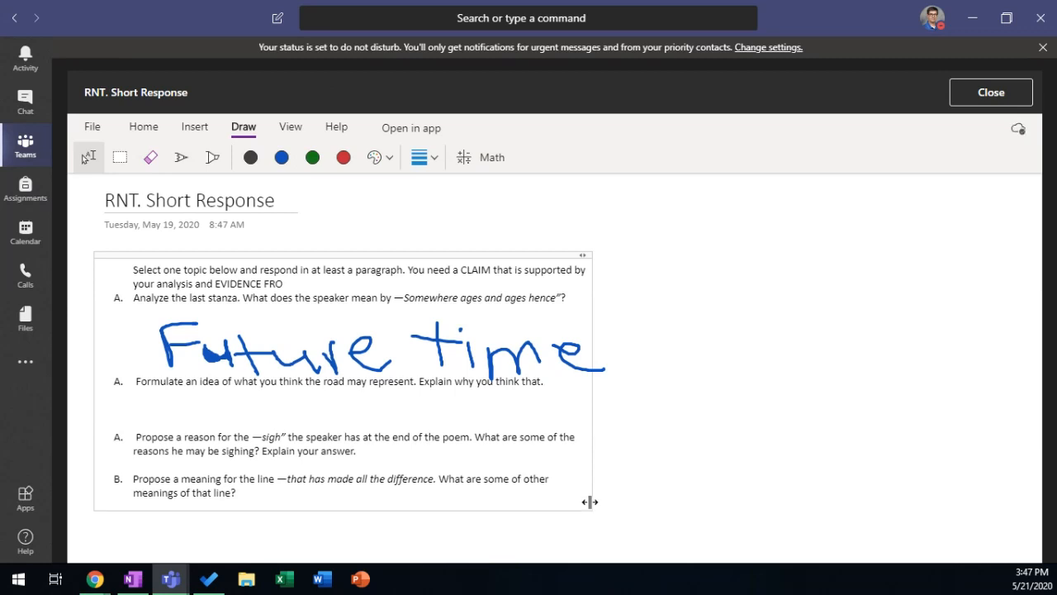
text(The road is where people drive.)
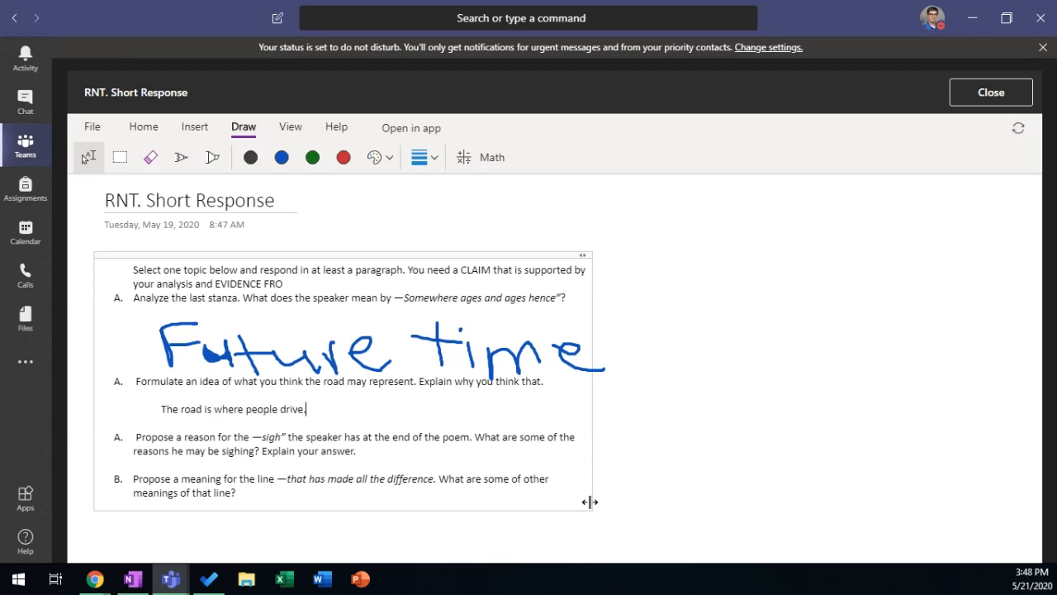
Step: Close the notebook, turn in RNT Short Response, and reopen it from Completed
click(991, 92)
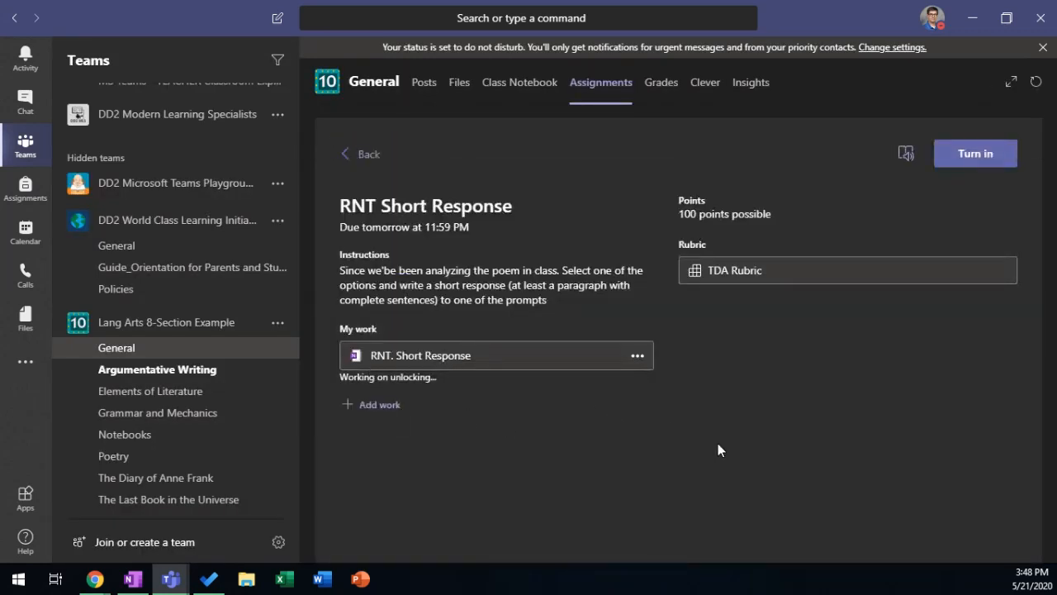
click(974, 154)
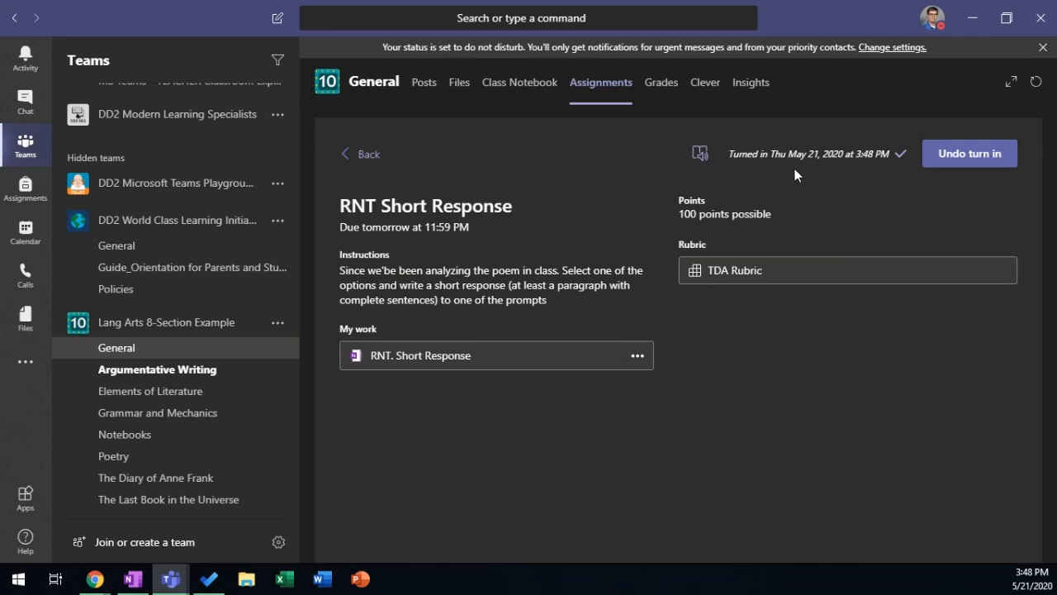
click(360, 156)
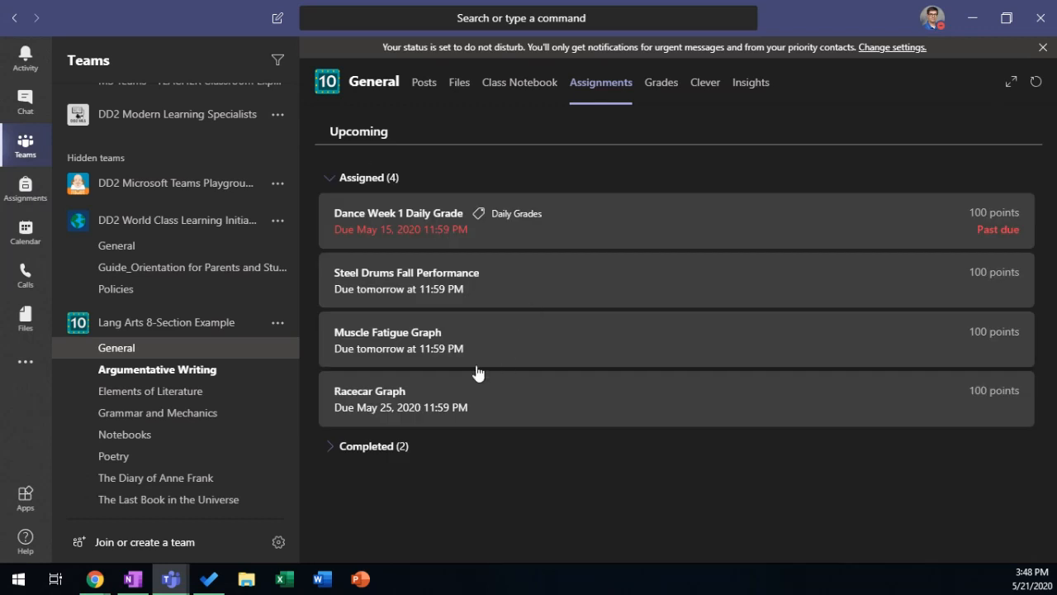
click(375, 444)
click(460, 510)
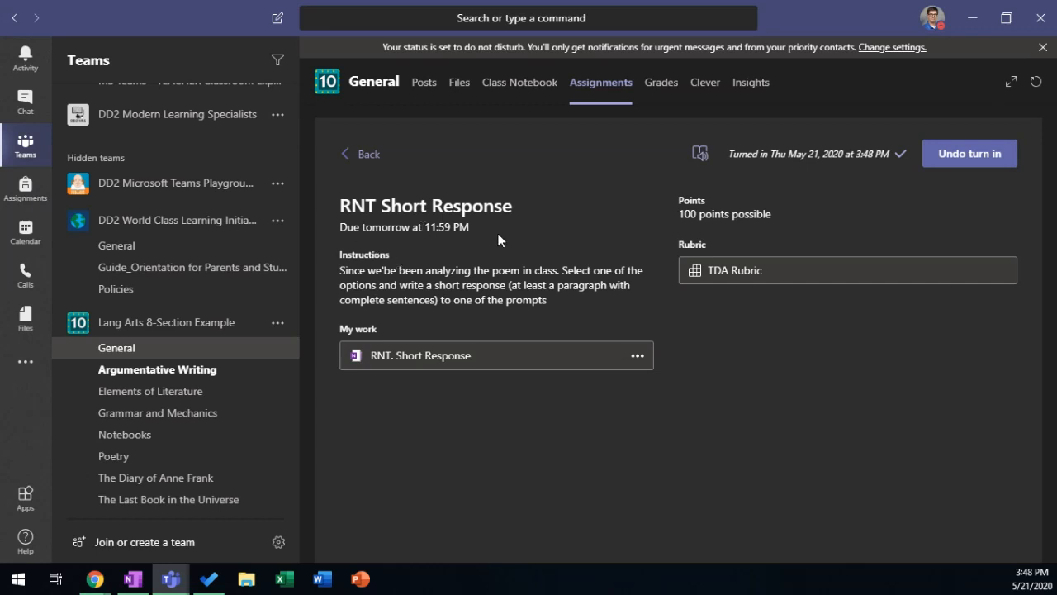
Step: Return to the assignments list and bring up the live Teams meeting window
click(360, 155)
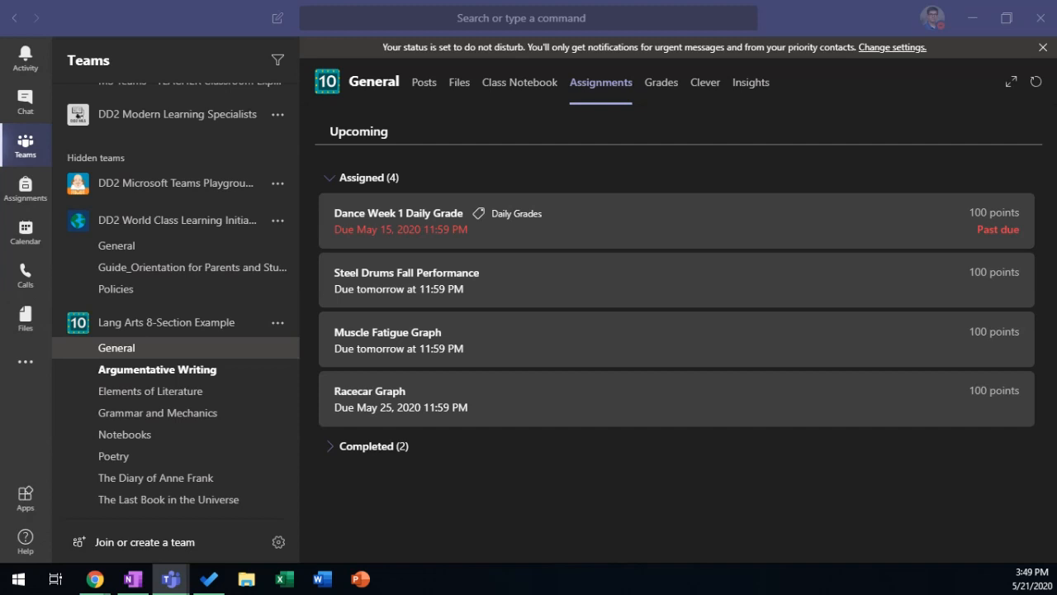
click(95, 578)
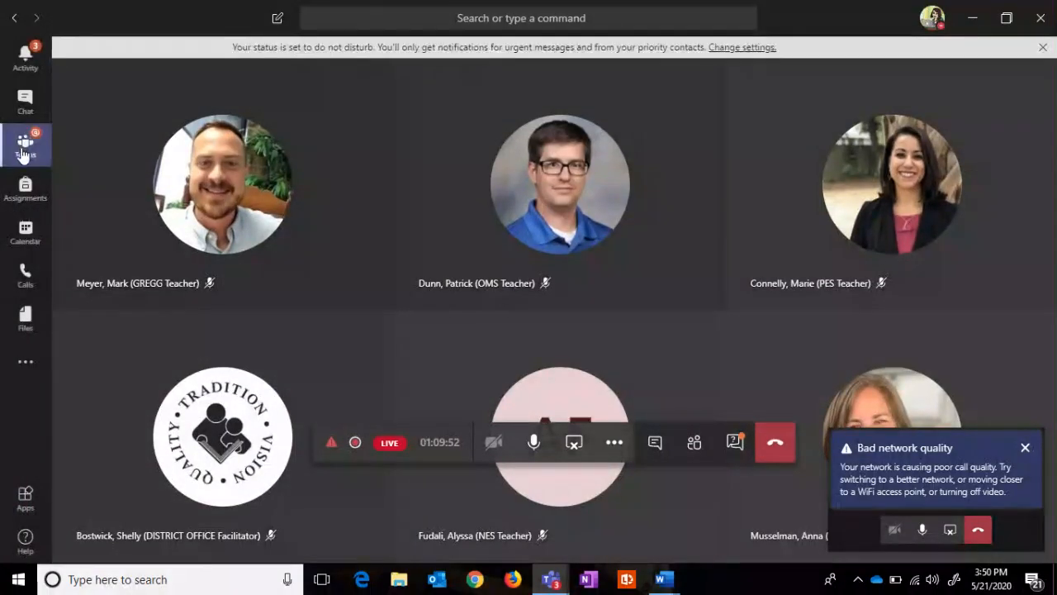
Step: In the Lang Arts 8-Section Example class assignments, choose Create > From existing
click(25, 151)
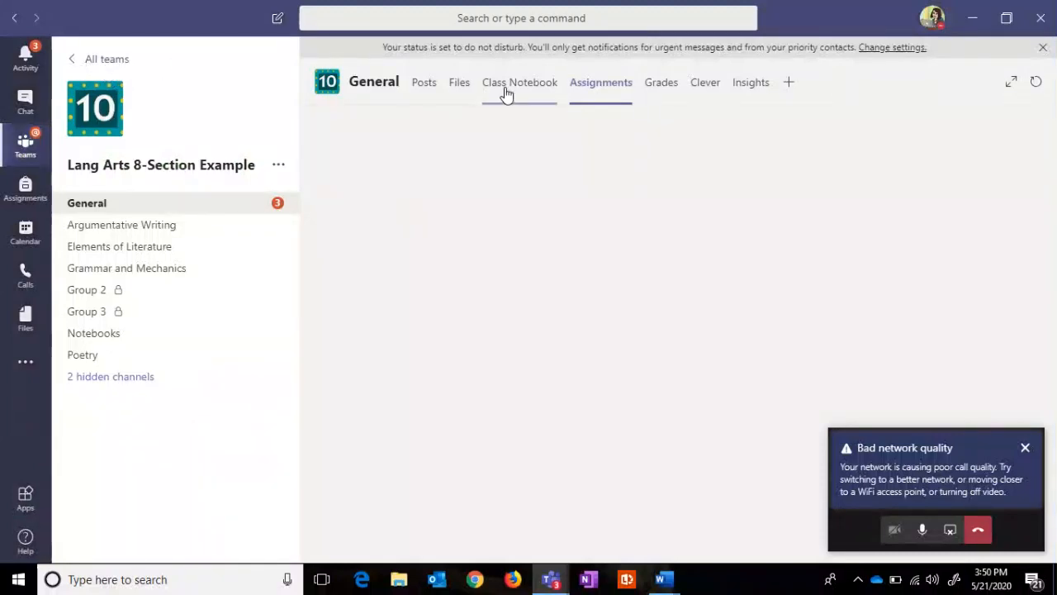
click(615, 89)
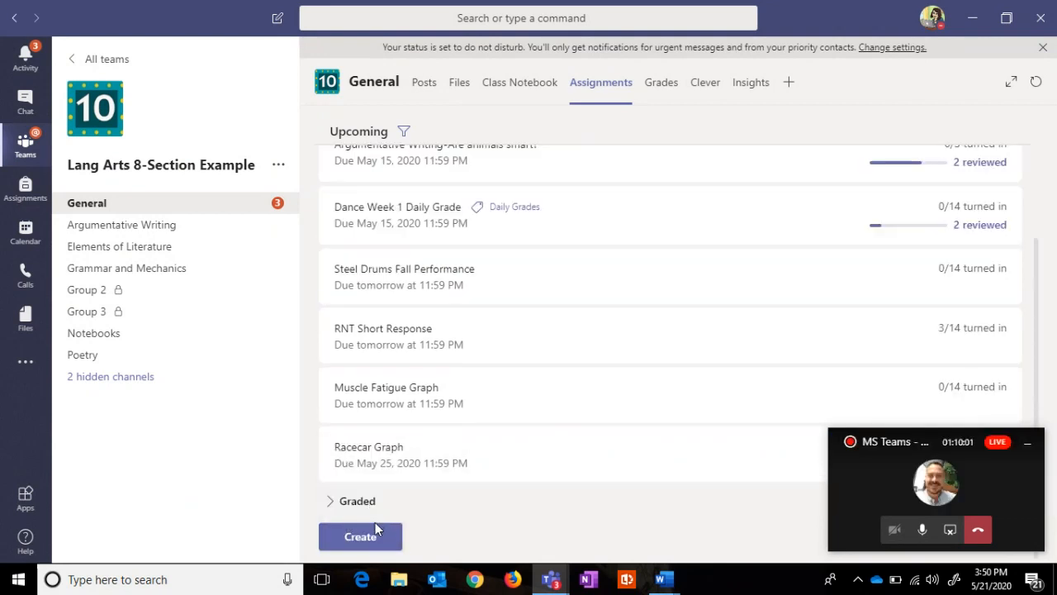
click(375, 528)
click(413, 509)
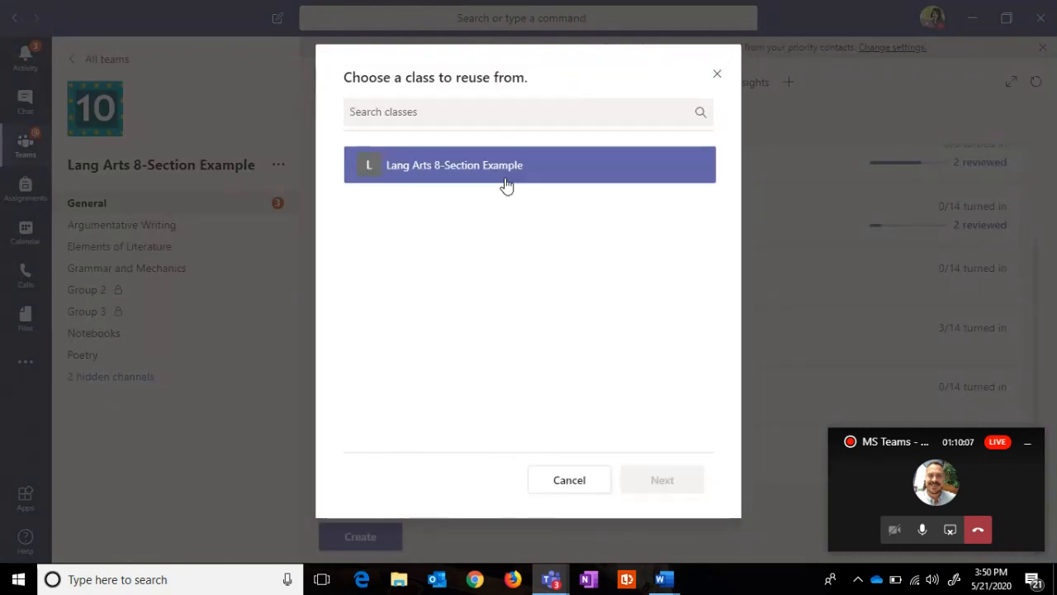
Step: Copy RNT Short Response from the Lang Arts 8-Section Example class into a new assignment
click(504, 184)
click(675, 475)
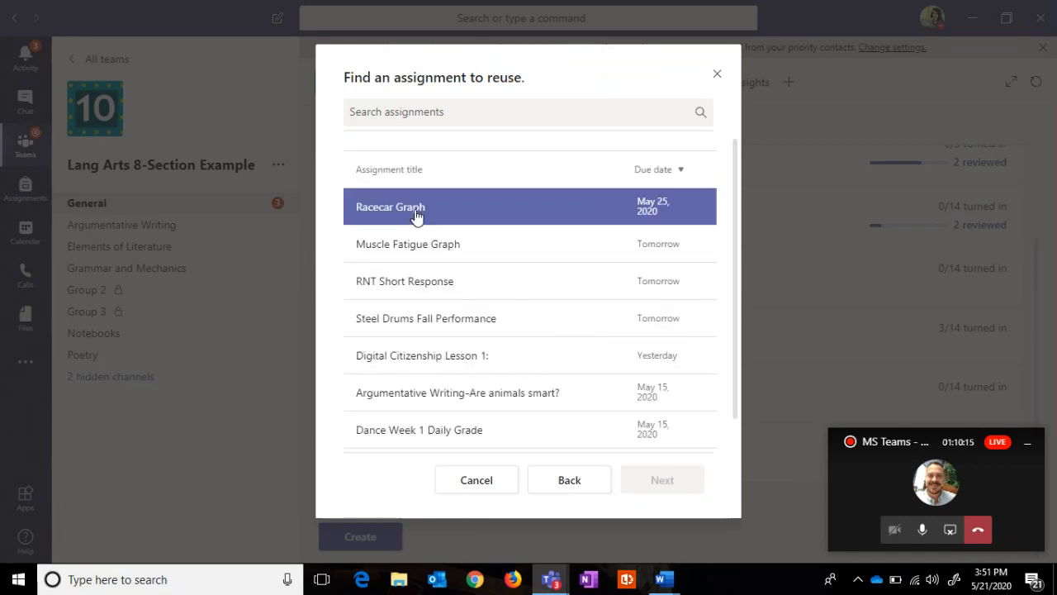
click(374, 296)
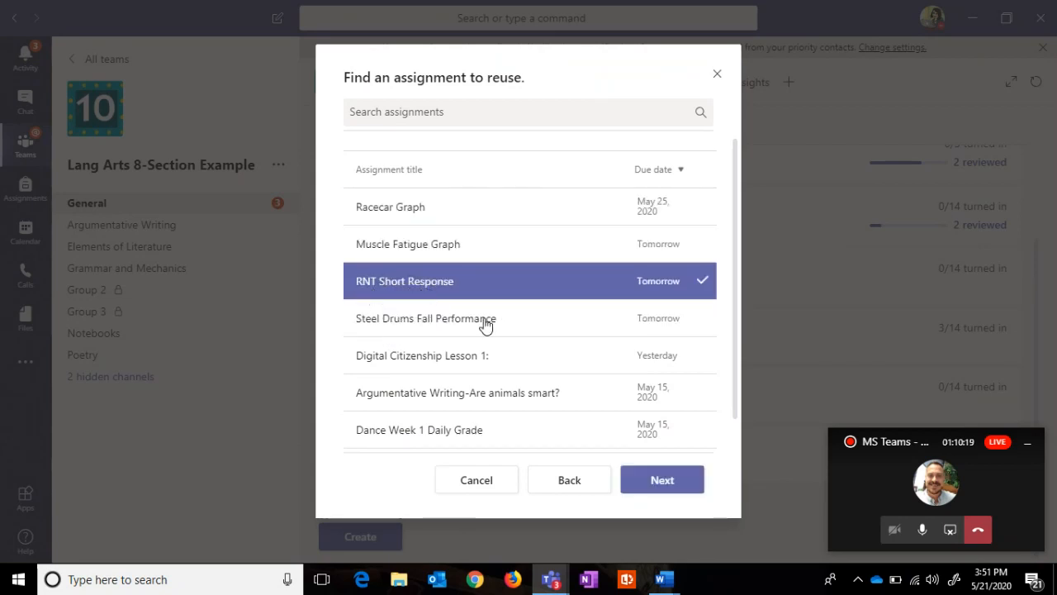
click(674, 488)
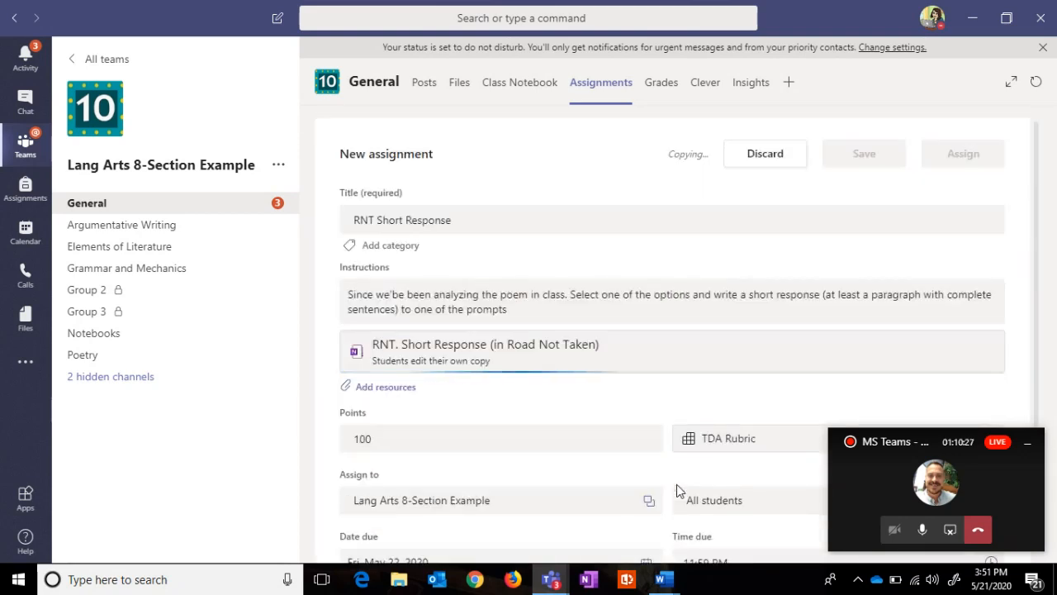
Step: Limit the copied RNT Short Response to a single student and assign it
scroll(1034, 389, down, 3)
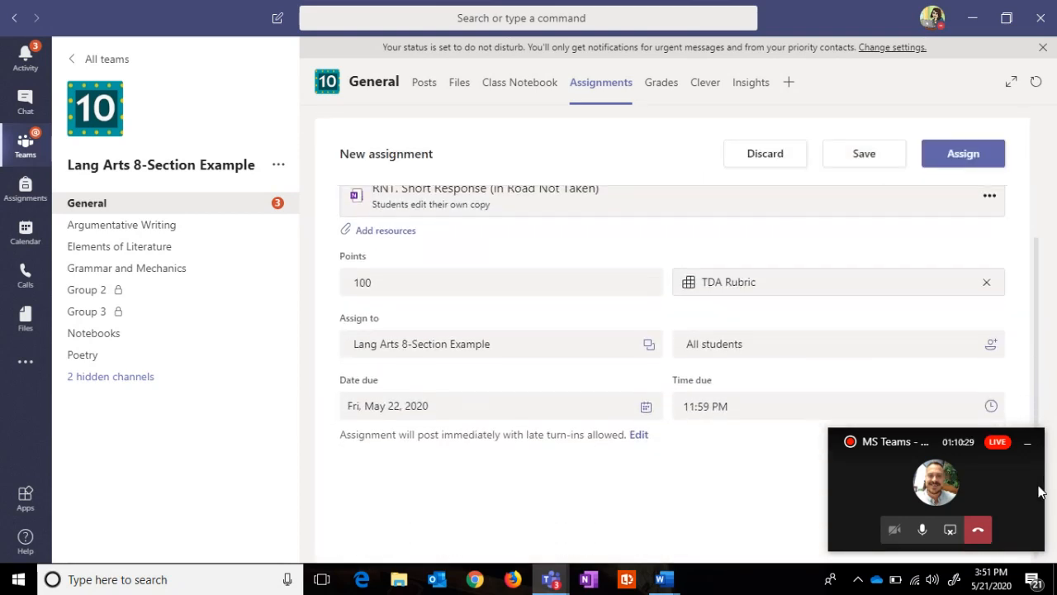
click(992, 347)
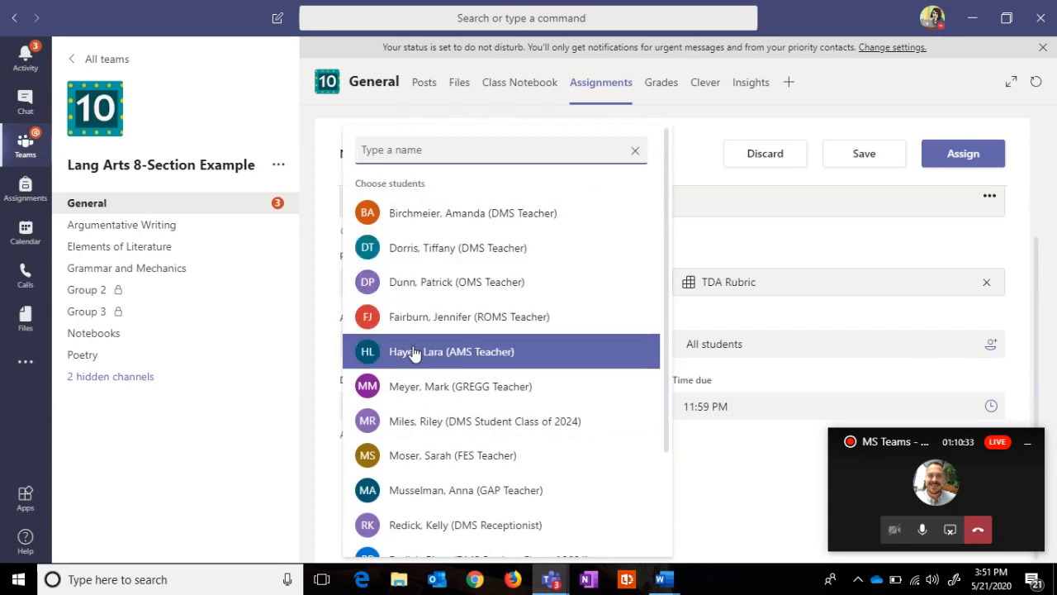
click(416, 386)
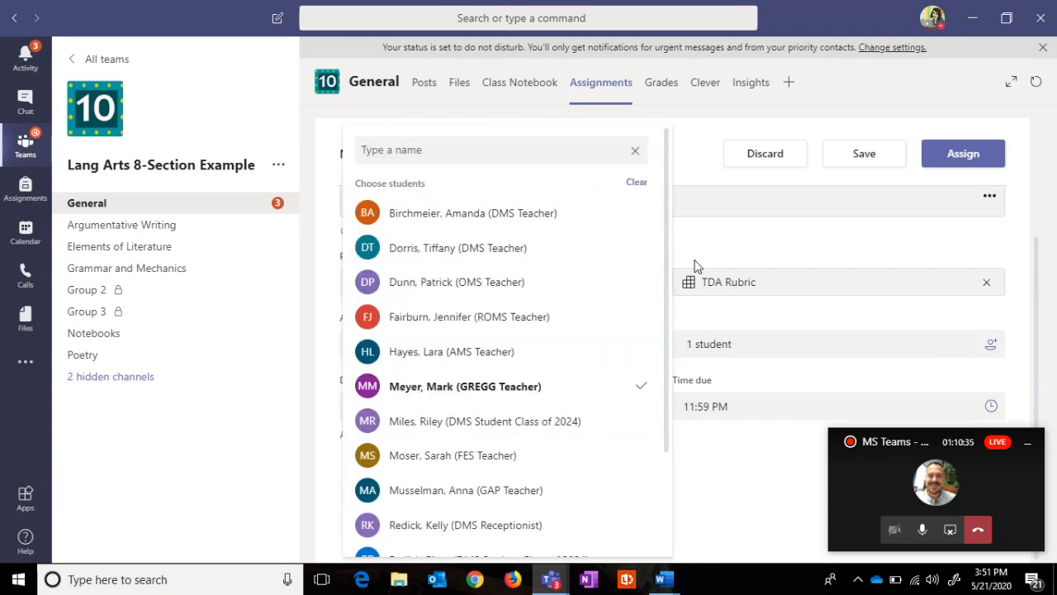
click(636, 151)
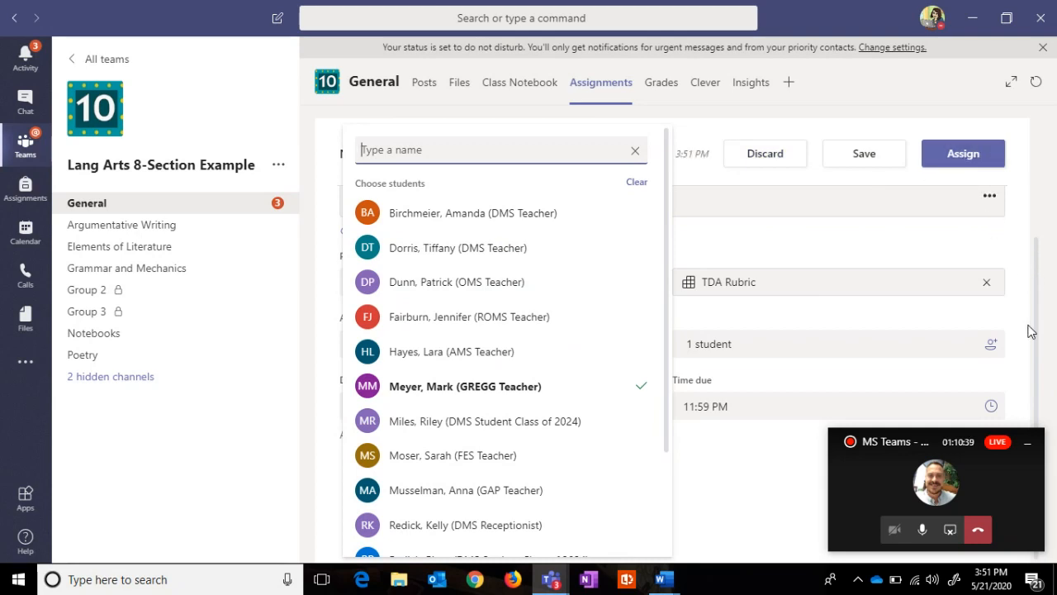
click(946, 149)
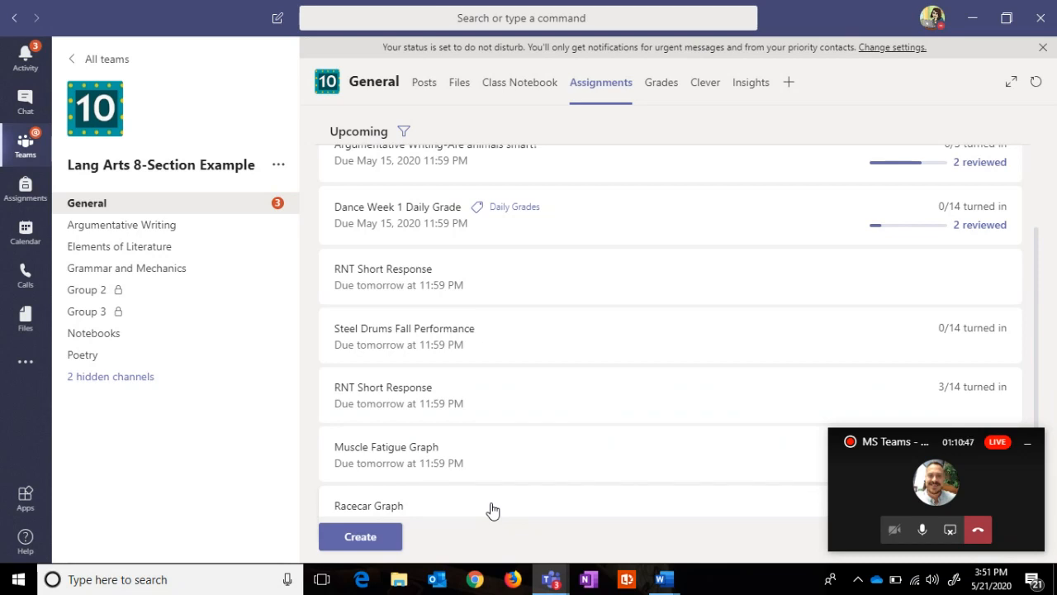
click(424, 297)
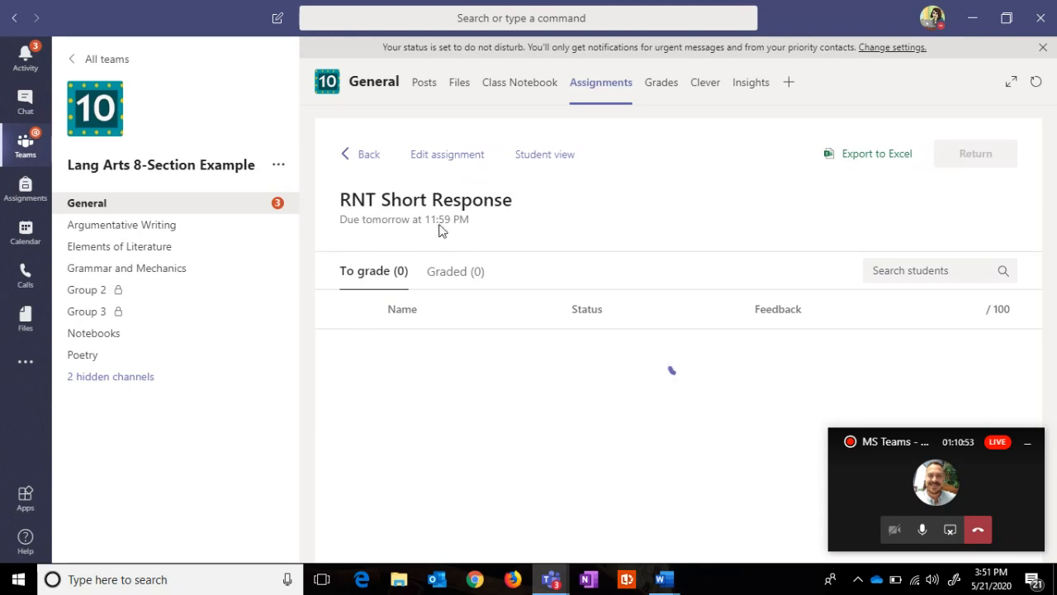
drag(469, 235, 330, 224)
click(360, 154)
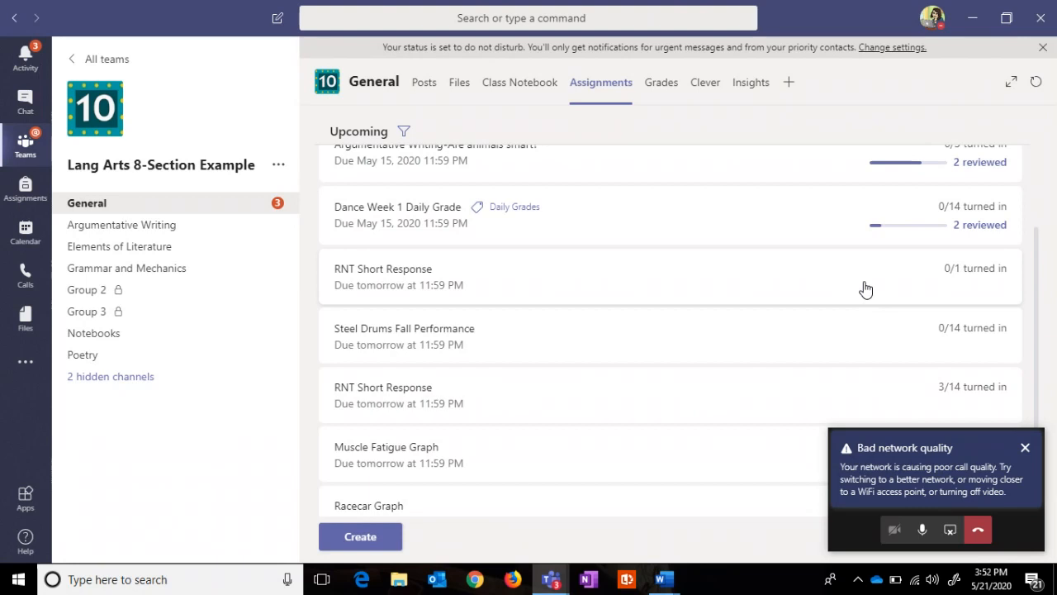
click(1026, 448)
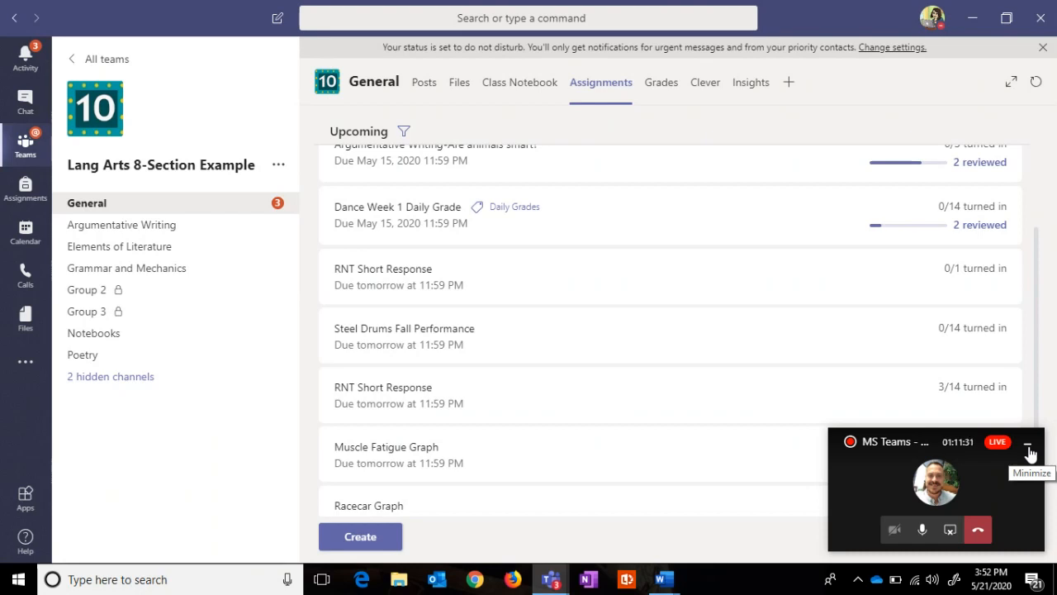
click(899, 440)
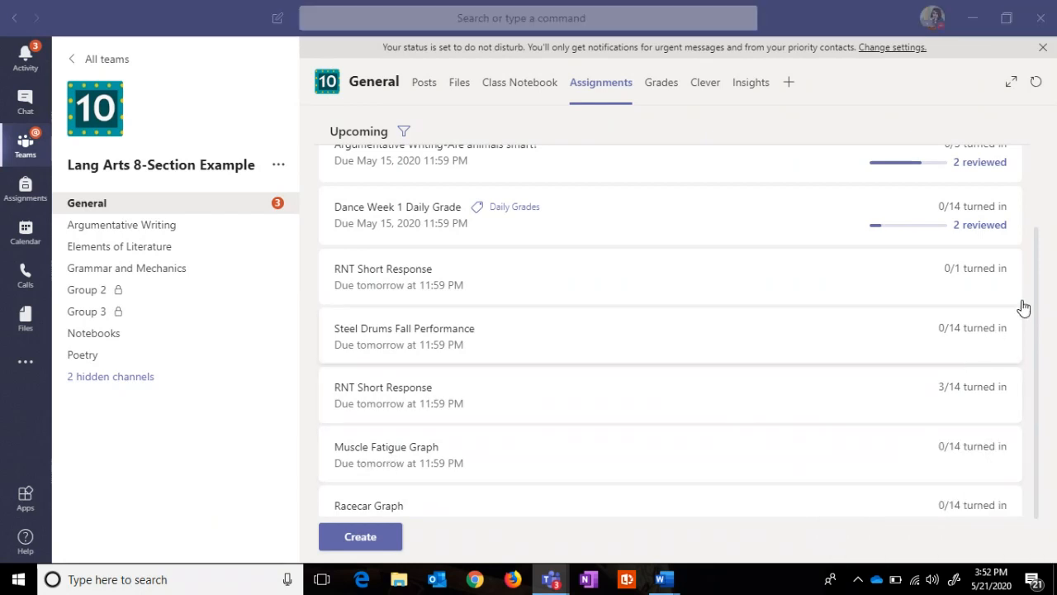
drag(1039, 278, 1033, 123)
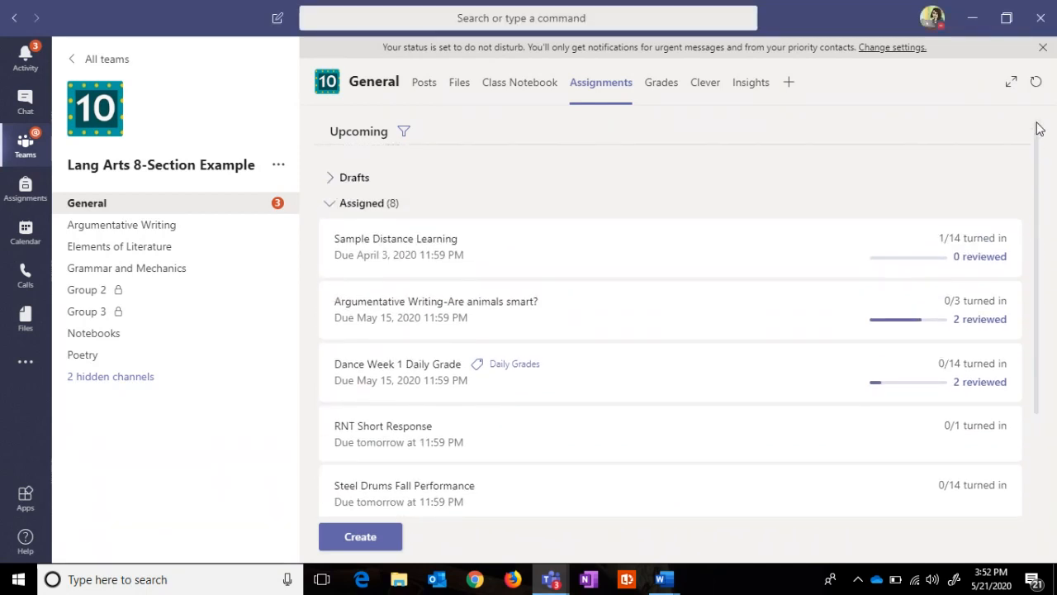
drag(1028, 188, 1021, 281)
Step: Edit the one-student RNT Short Response and review the TDA Rubric's 40% Analysis and Evidence weights
click(401, 301)
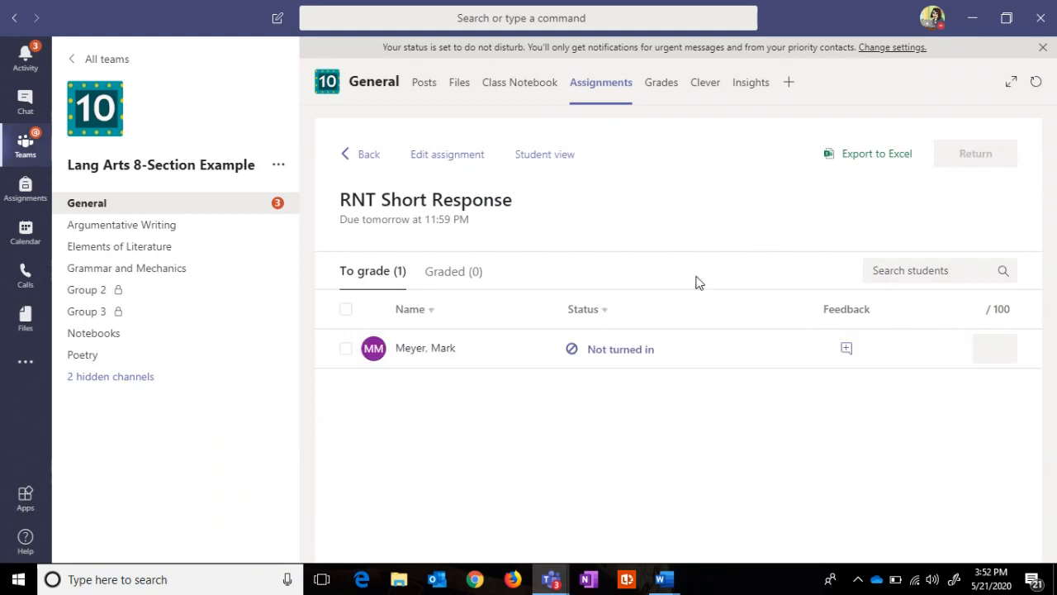
click(448, 158)
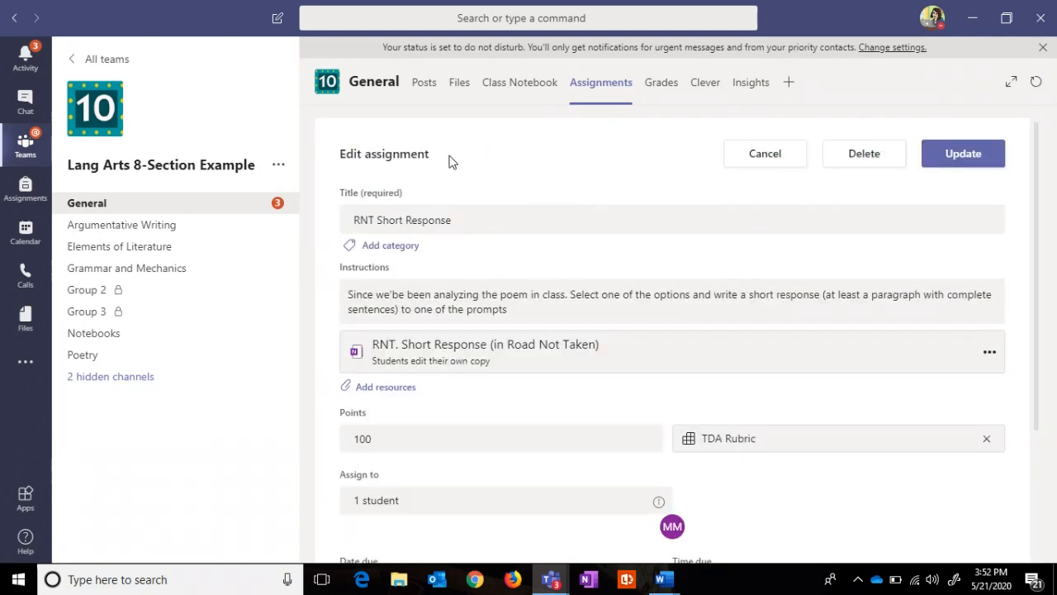
click(736, 450)
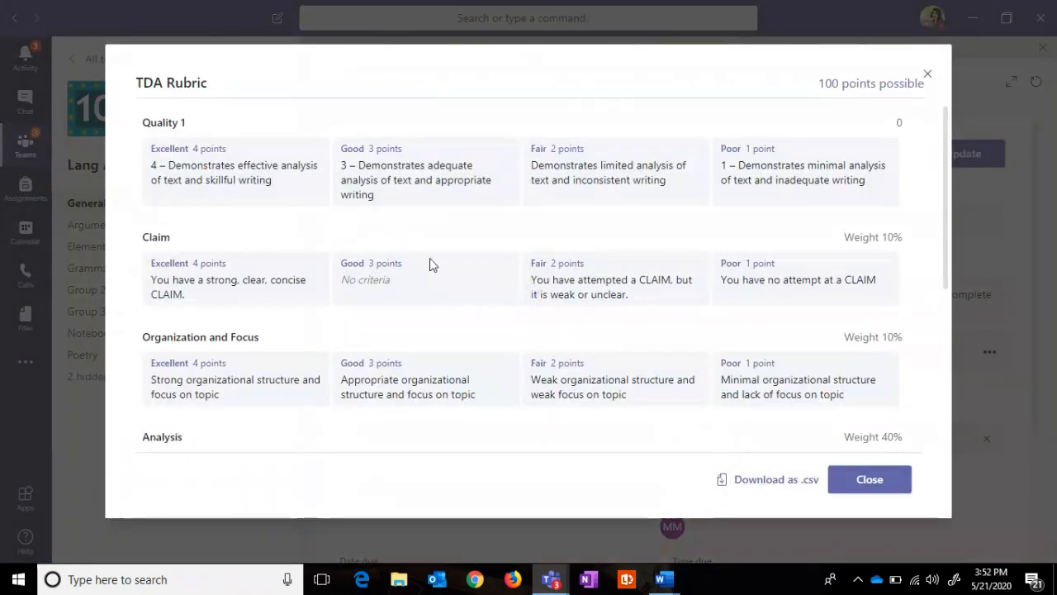
scroll(949, 199, down, 1)
scroll(949, 202, down, 3)
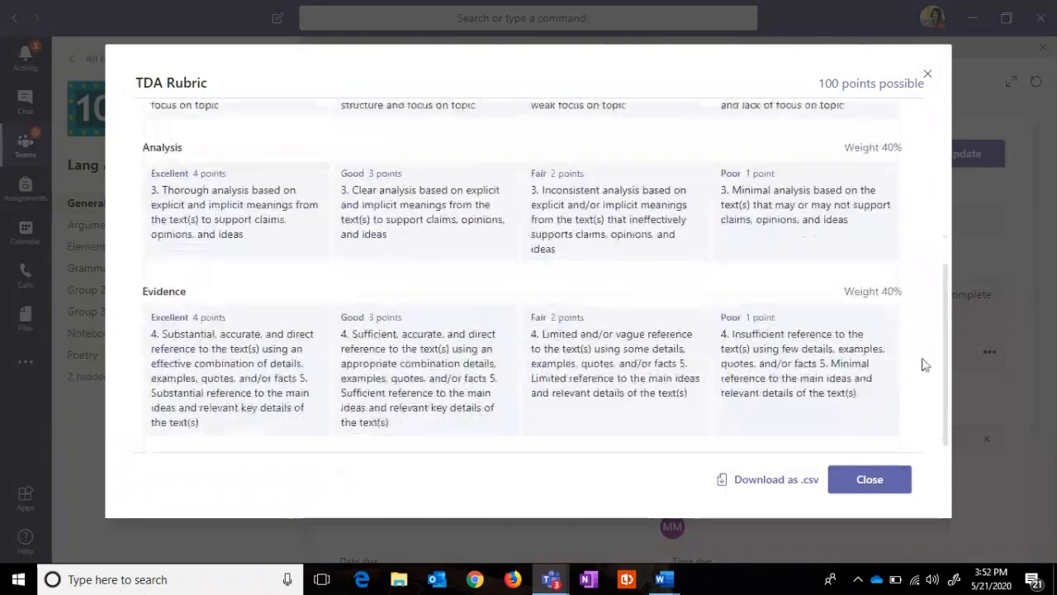
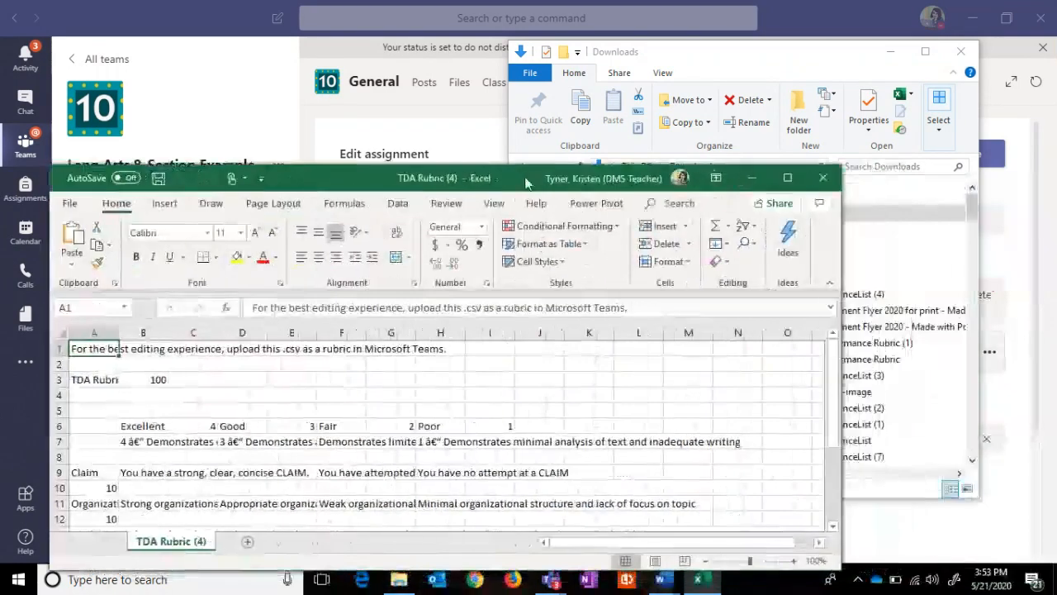
Step: Maximize the TDA Rubric CSV, widen column B, and undo the accidental fill-down from B9
click(774, 182)
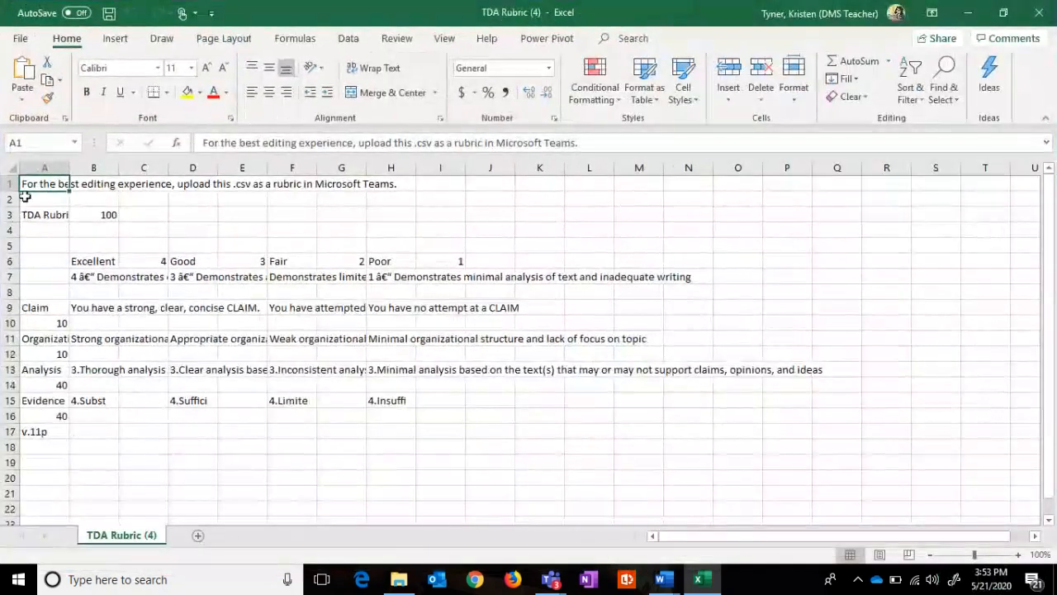
drag(36, 198, 401, 184)
click(93, 306)
click(88, 275)
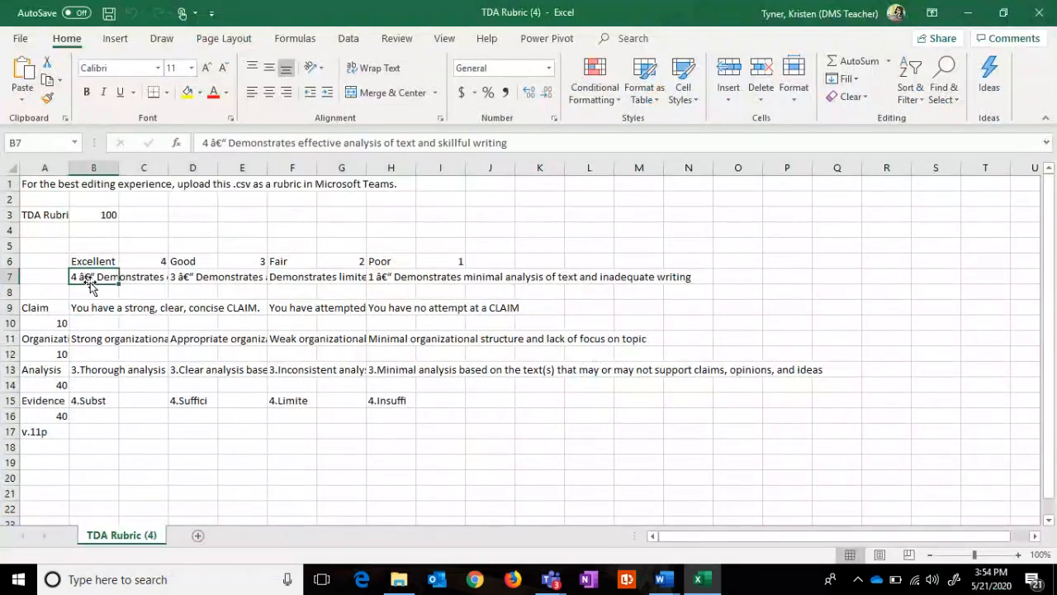
drag(119, 167, 291, 184)
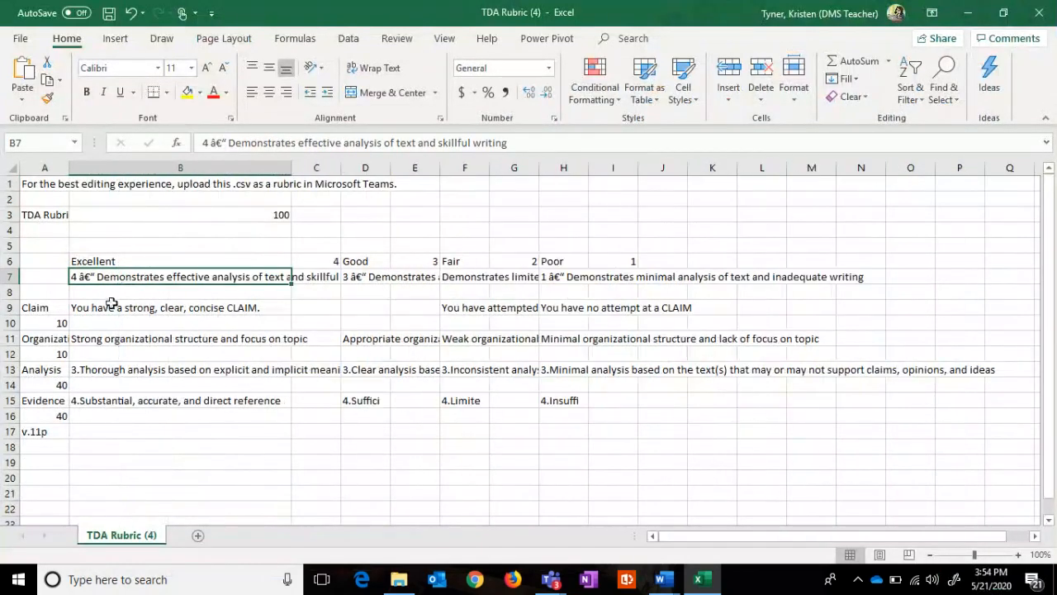
click(182, 310)
drag(290, 314, 291, 376)
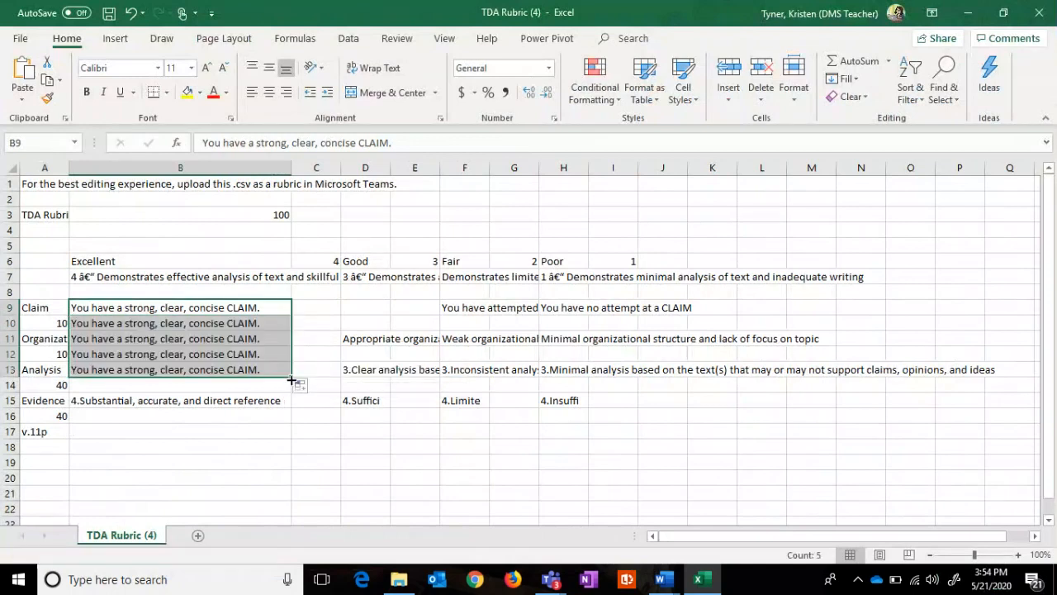
click(132, 13)
Step: Review the row 11 Organization descriptions, then close the CSV without saving
click(126, 338)
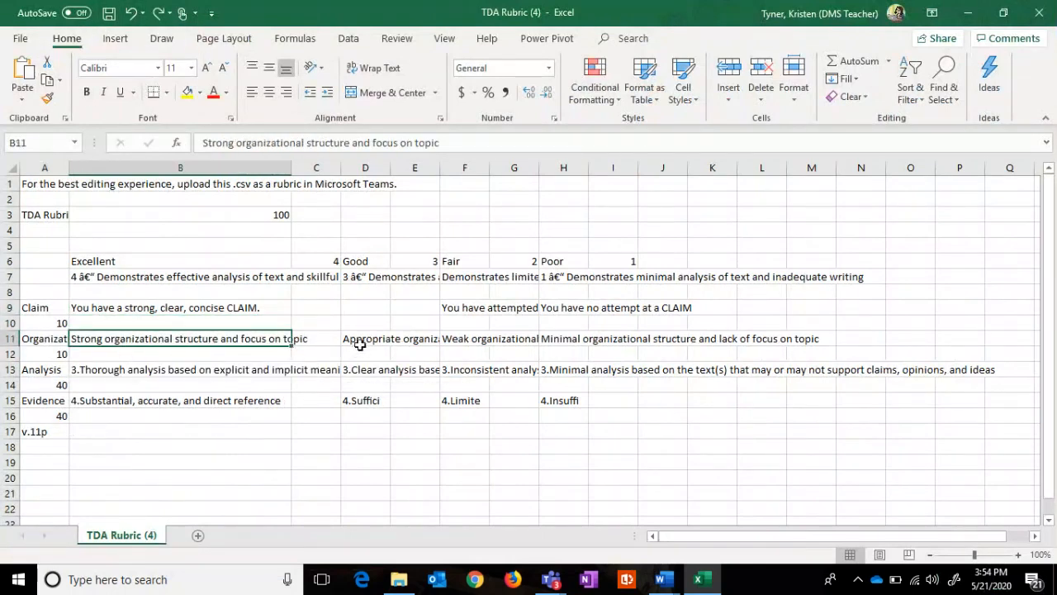
click(355, 339)
click(406, 338)
click(482, 338)
click(563, 338)
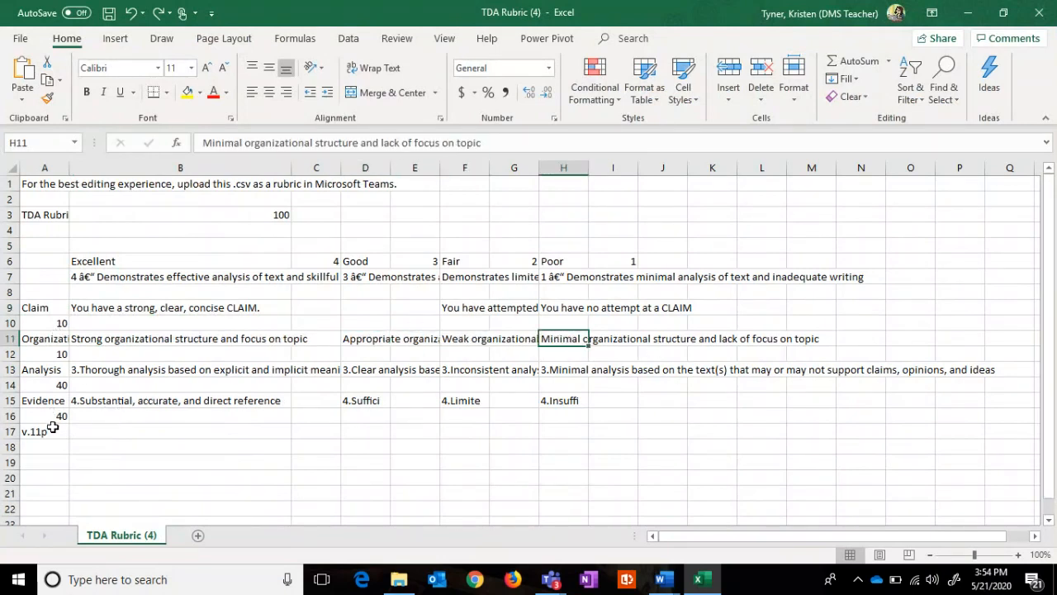
click(1039, 12)
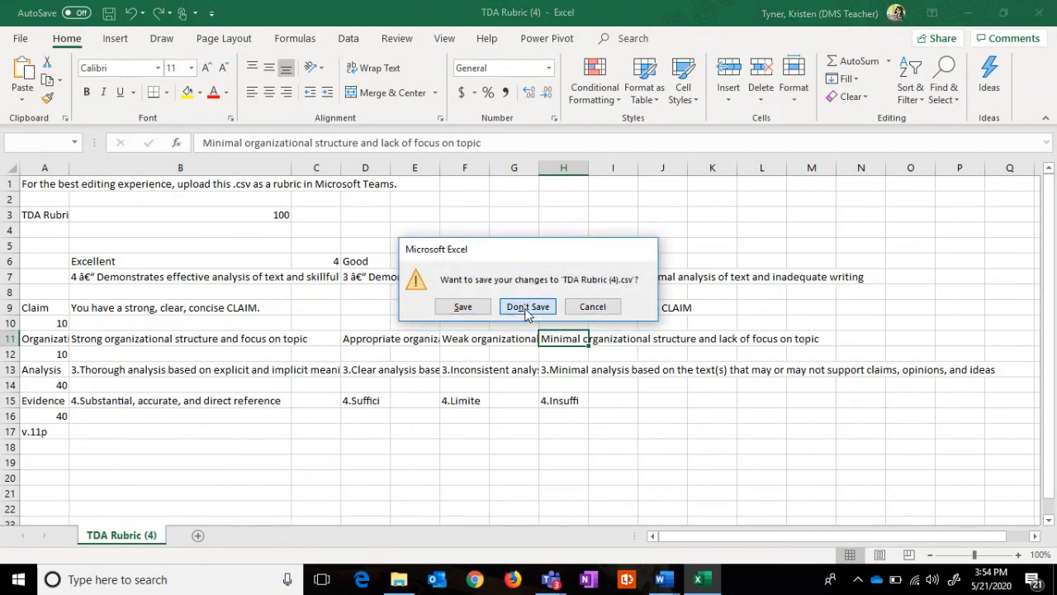
click(527, 307)
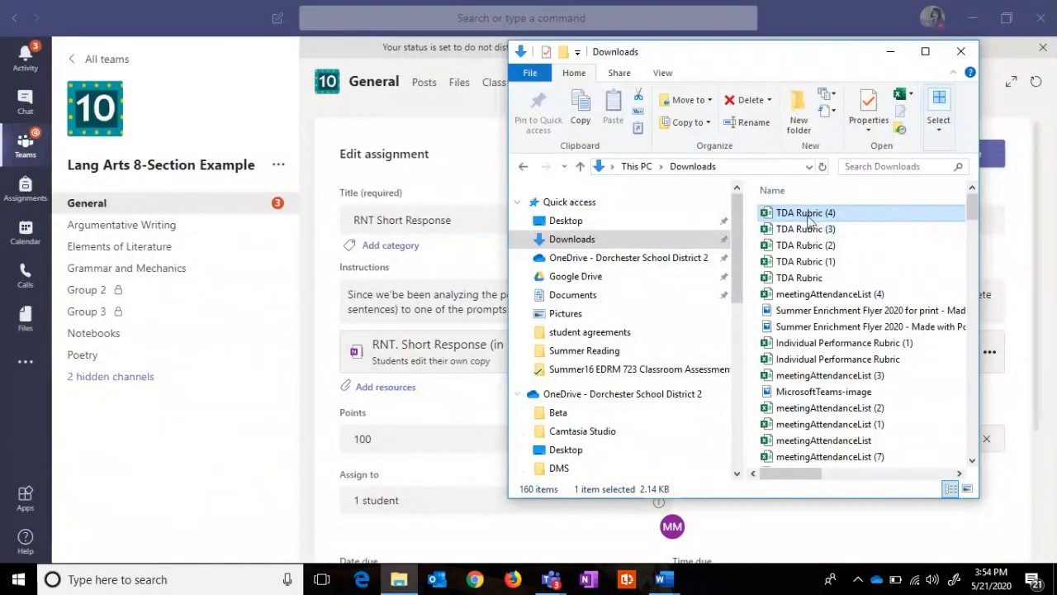
Step: Send TDA Rubric (4) to a mail recipient, close Downloads, and cancel the assignment edit
right_click(814, 216)
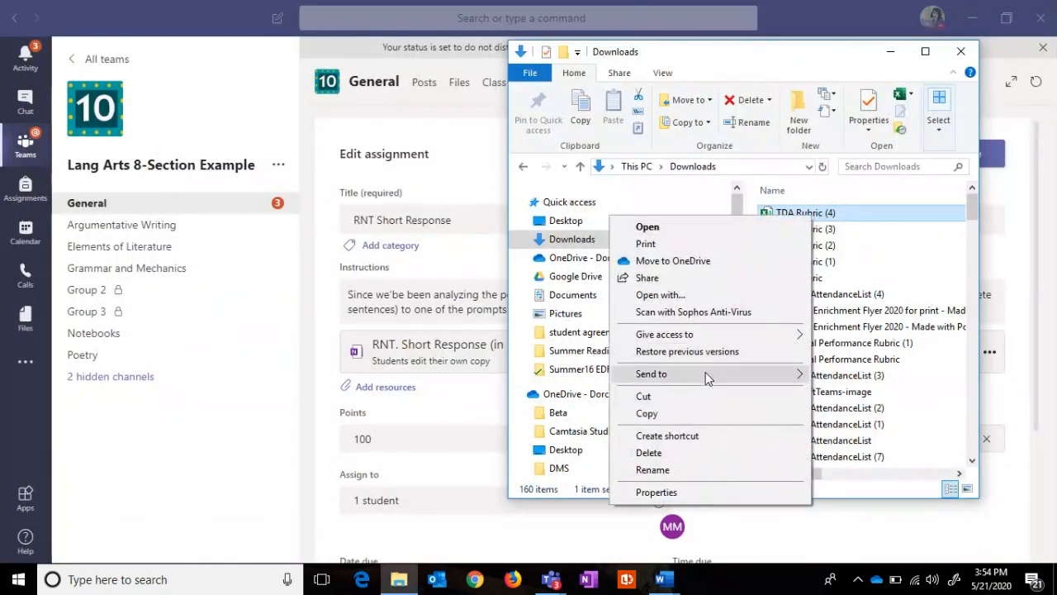
mouse_move(705, 372)
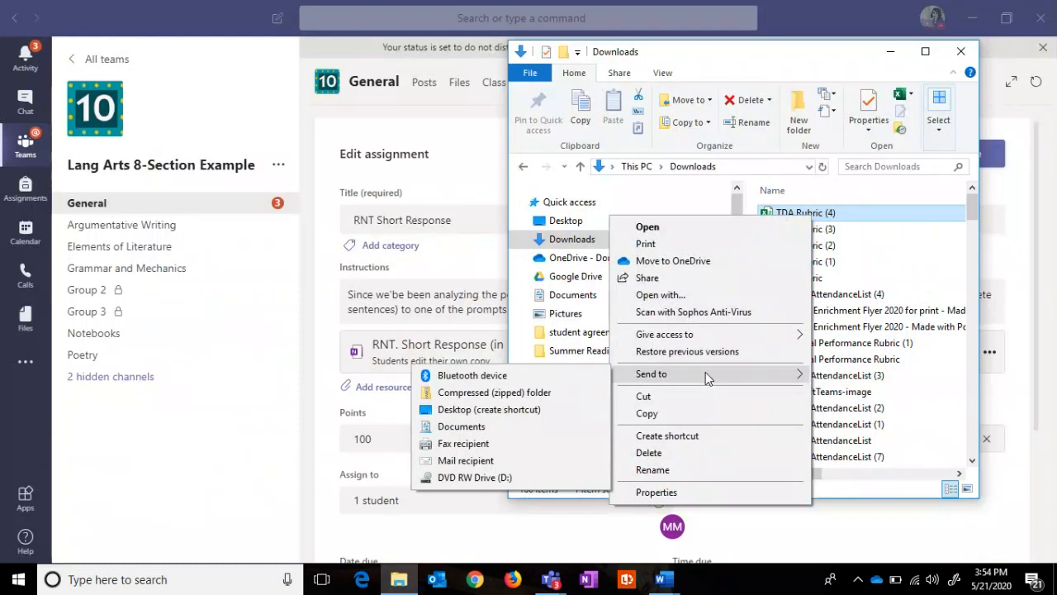
click(473, 464)
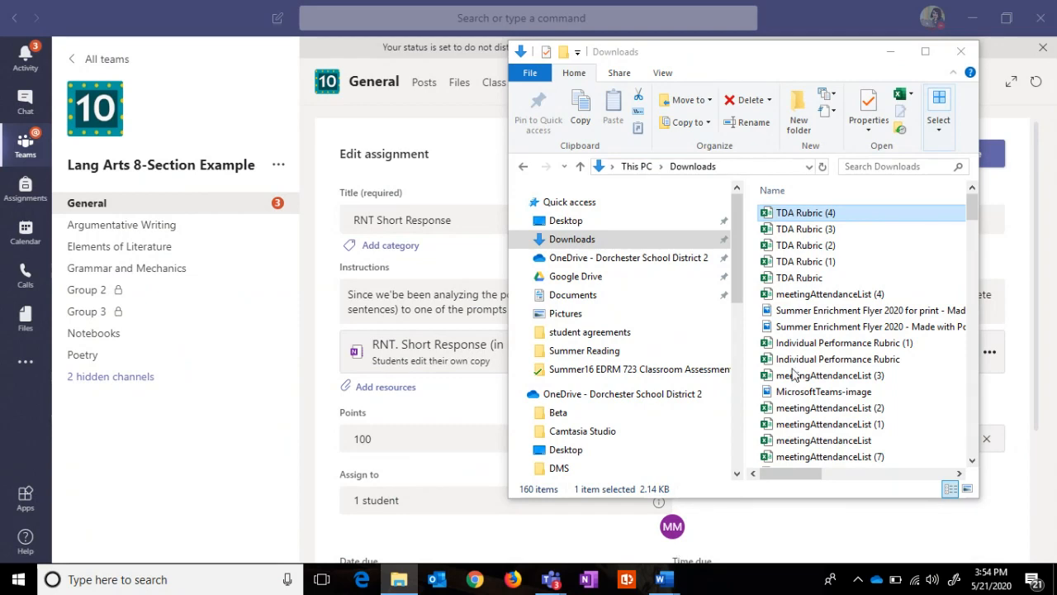
click(960, 51)
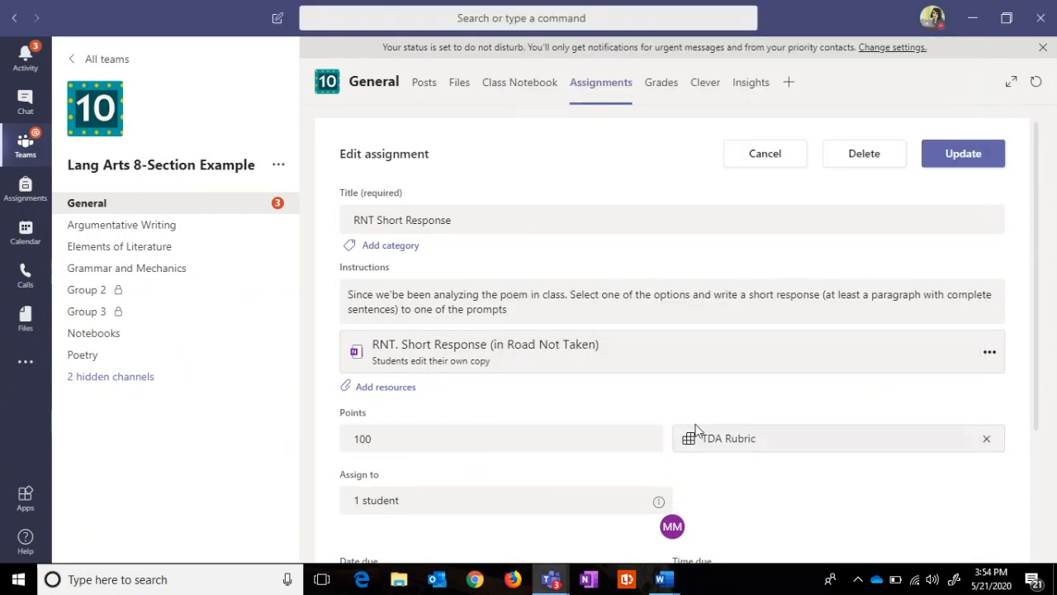
click(787, 159)
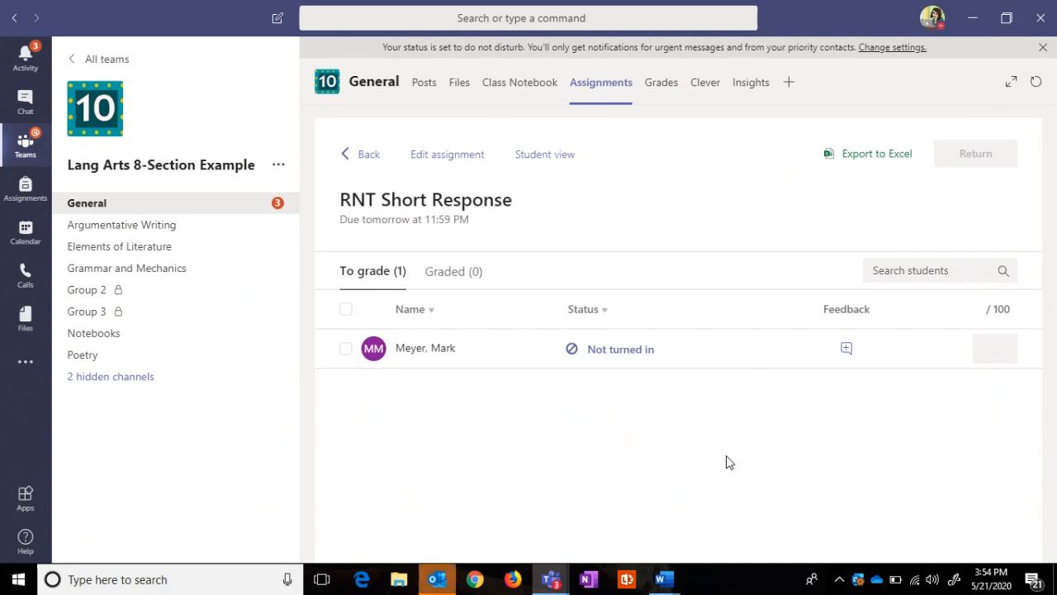
Step: Address the TDA Rubric (4).csv email to a fellow teacher, resolve the name, and send it
mouse_move(446, 586)
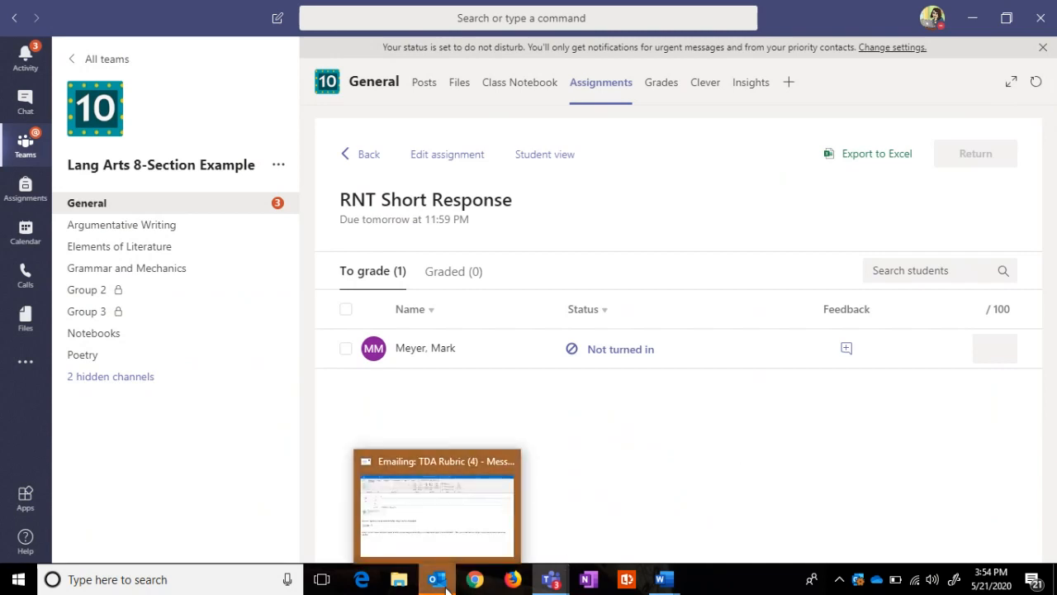
click(445, 533)
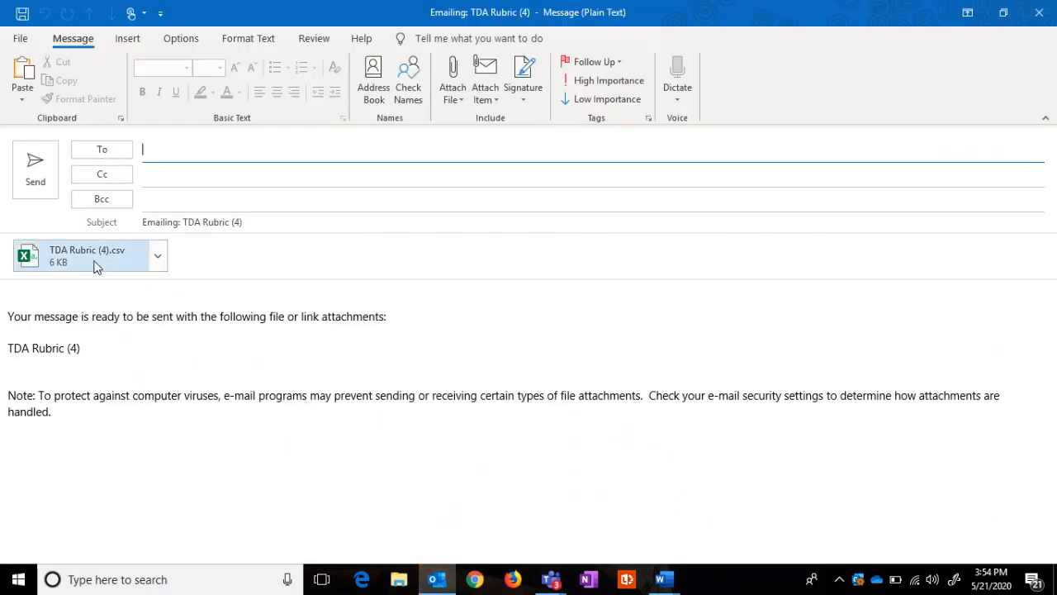
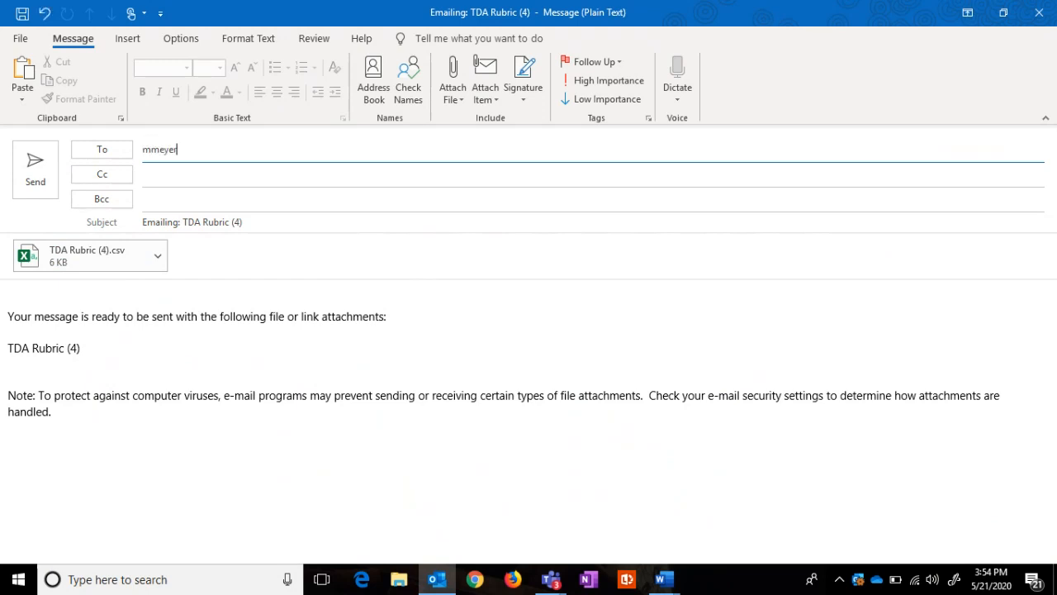
click(408, 87)
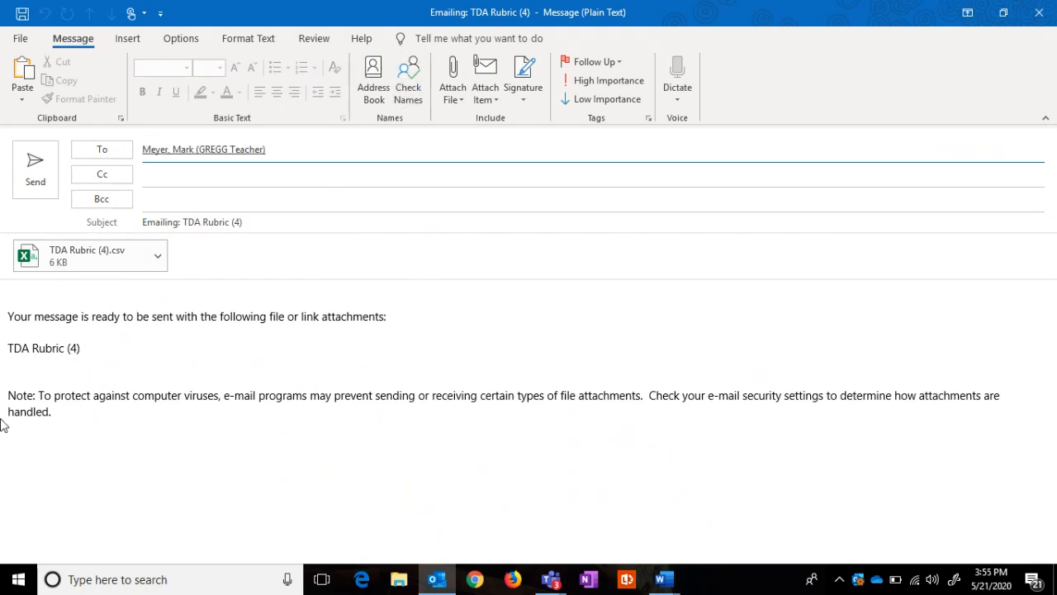
click(41, 179)
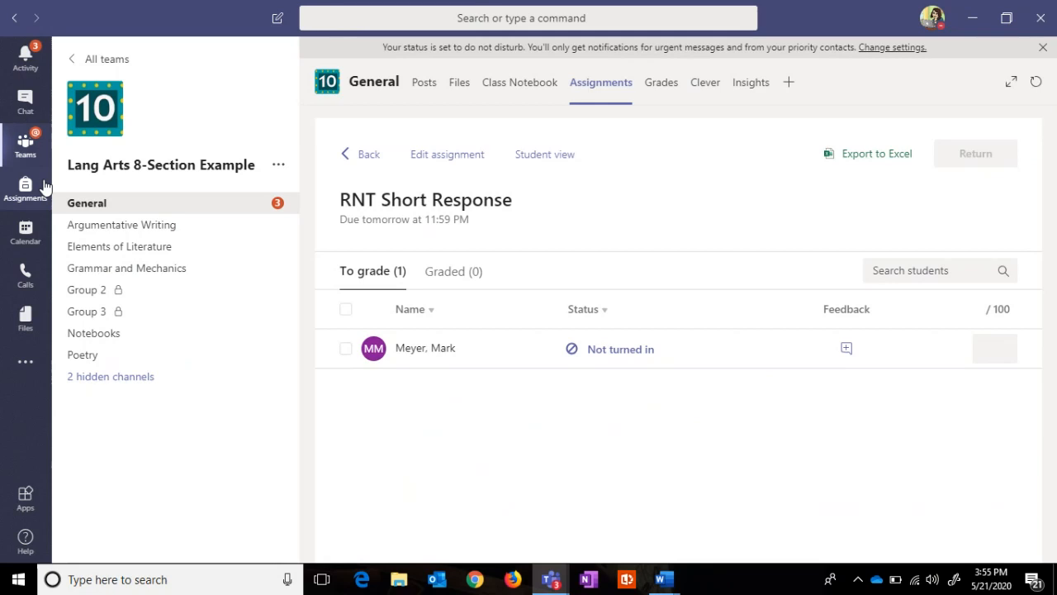
Step: Start a new assignment, open the rubric .csv upload browser, then dismiss it without a file
click(364, 156)
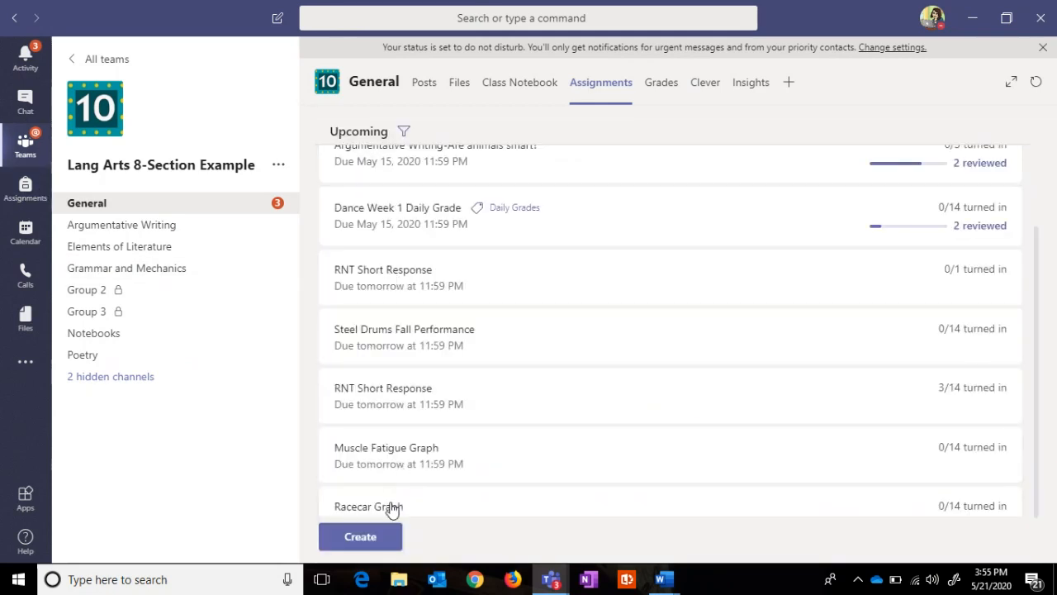
click(360, 537)
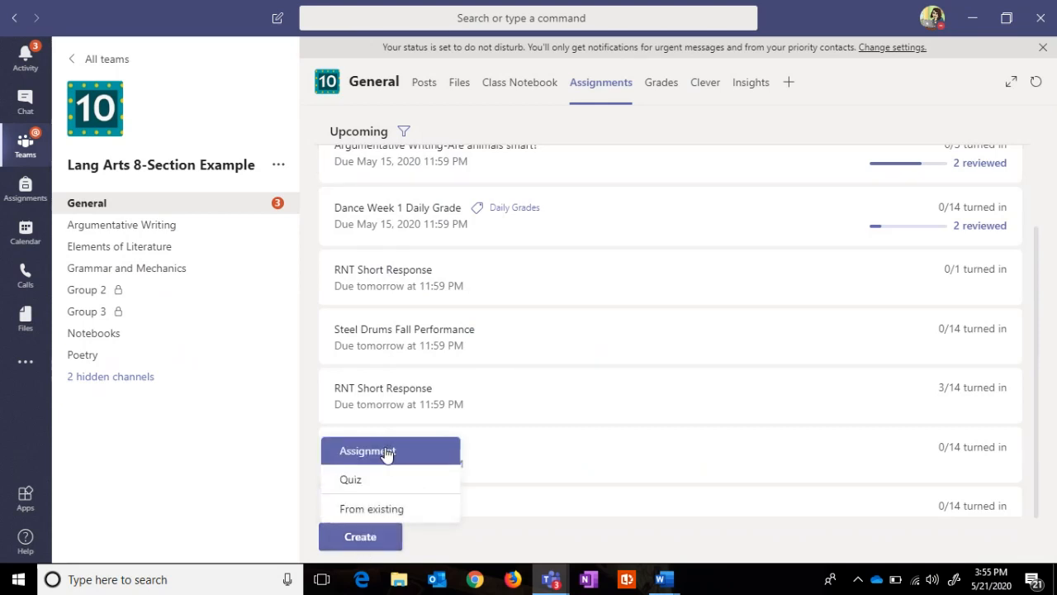
click(386, 452)
click(381, 404)
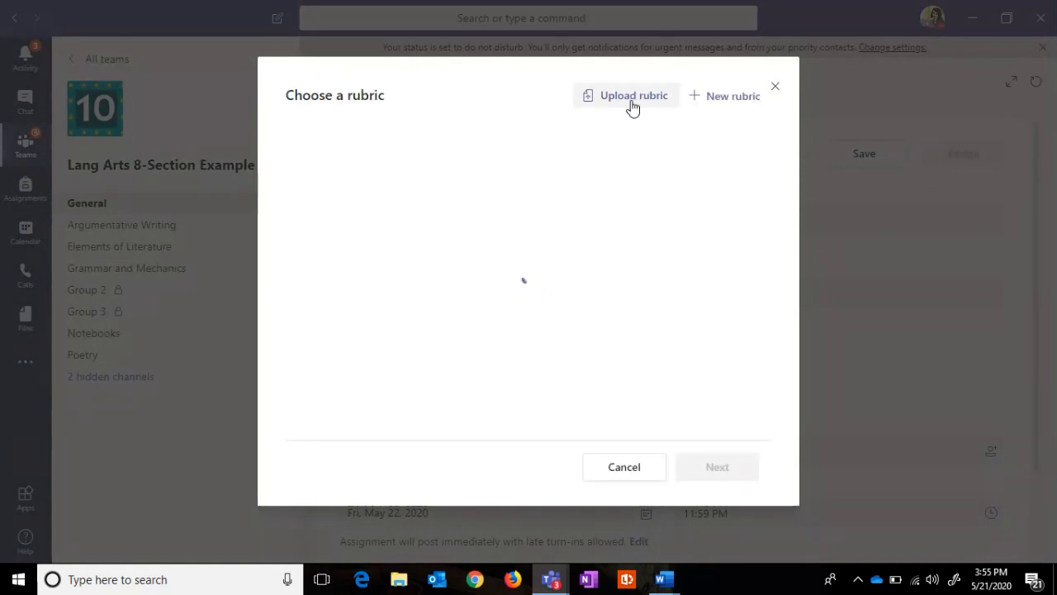
click(632, 102)
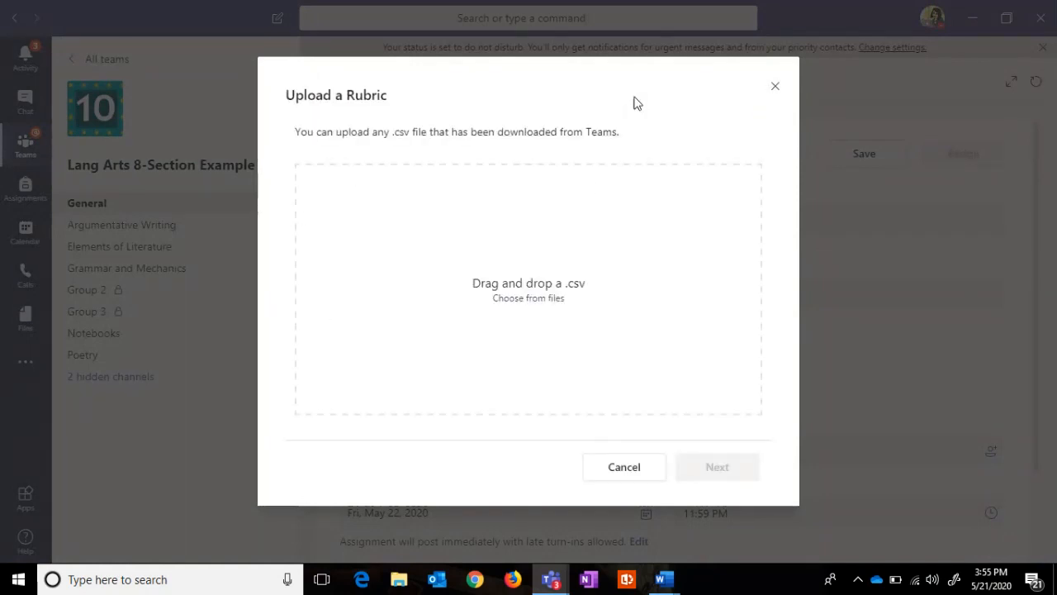
click(551, 305)
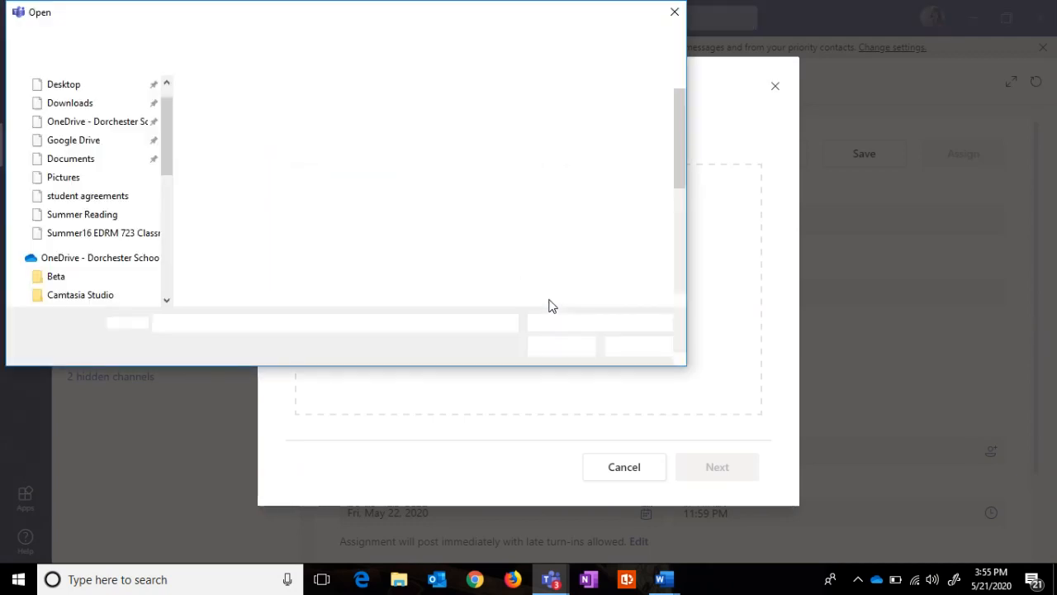
click(674, 11)
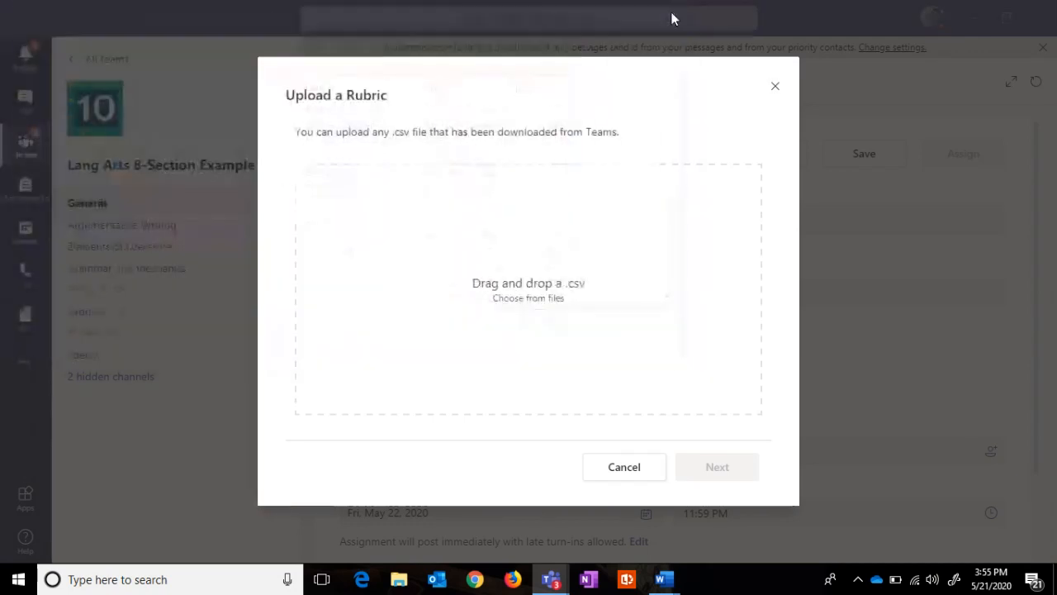
click(776, 87)
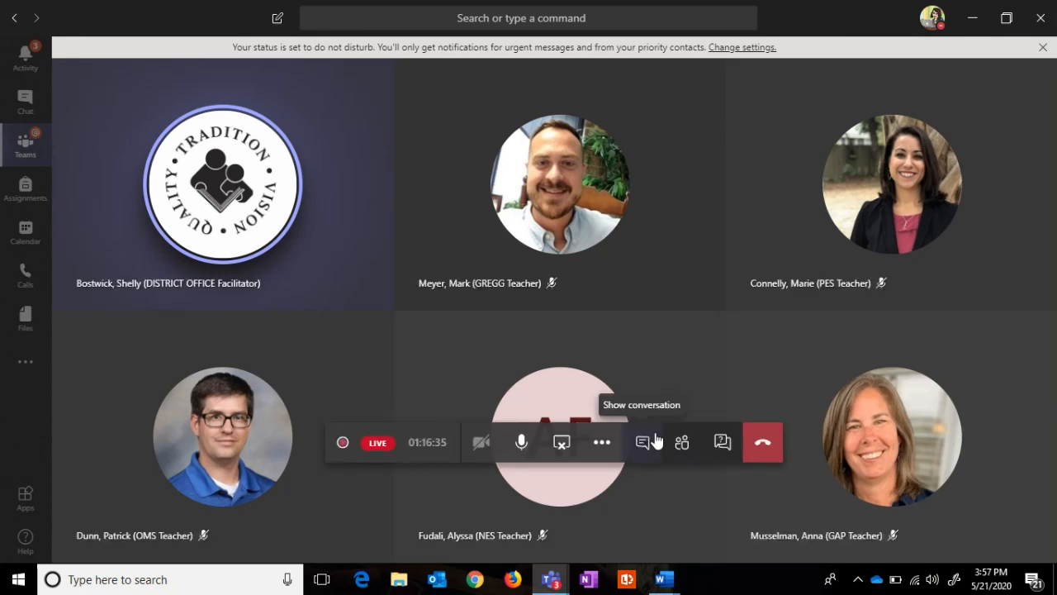
Step: Open the live event Q&A and scroll through its Published questions and answers
click(723, 446)
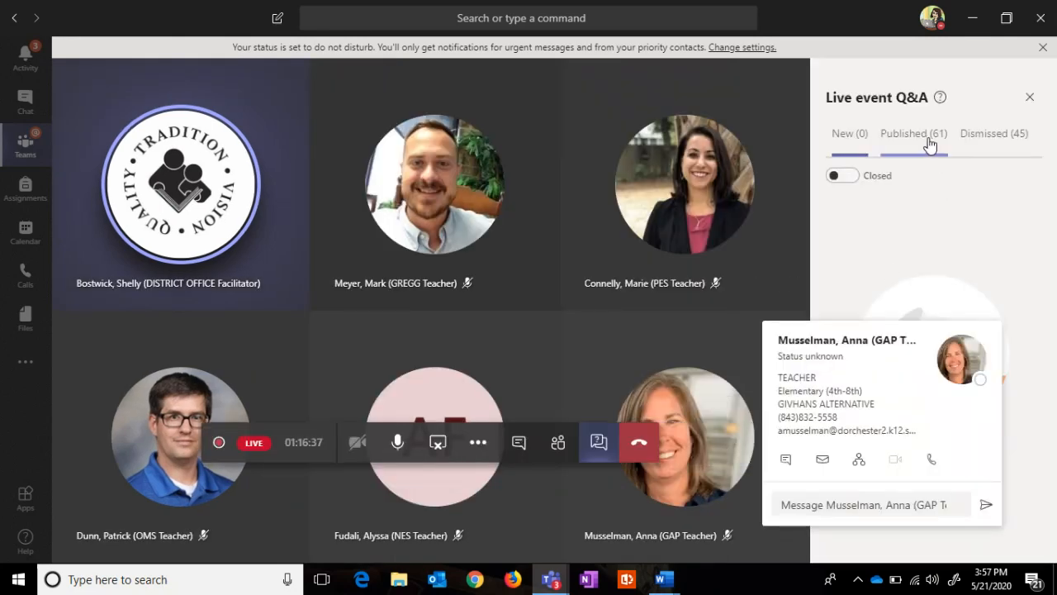
click(925, 137)
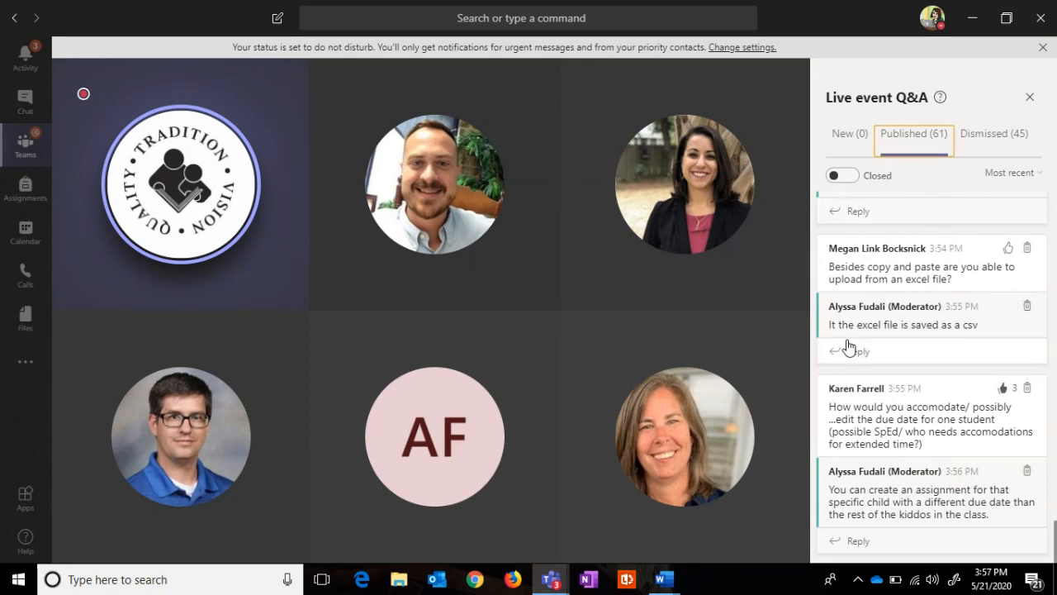
scroll(1052, 327, up, 4)
scroll(1053, 276, up, 10)
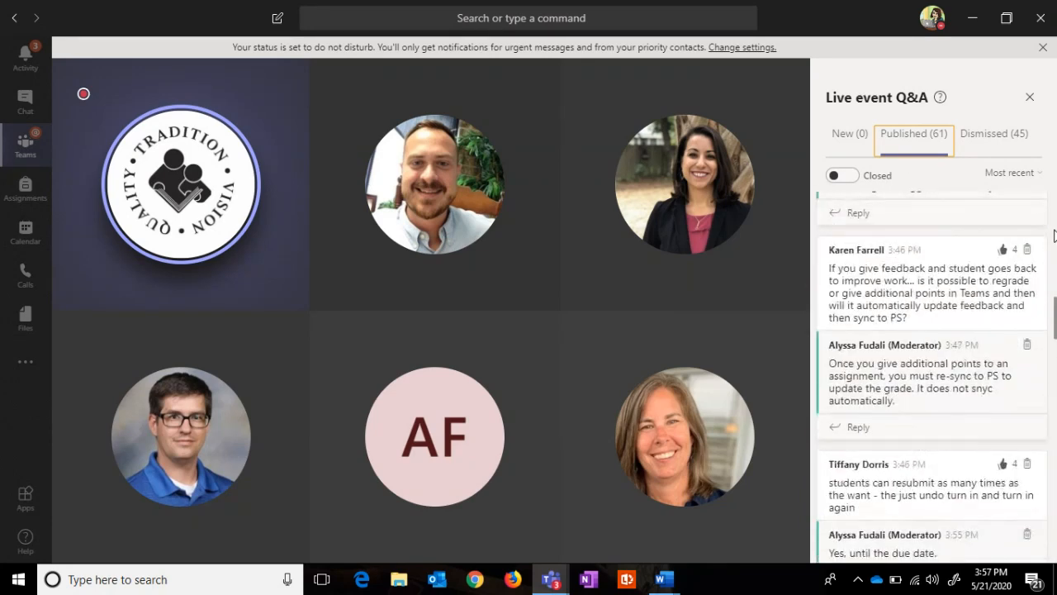
scroll(1054, 331, up, 10)
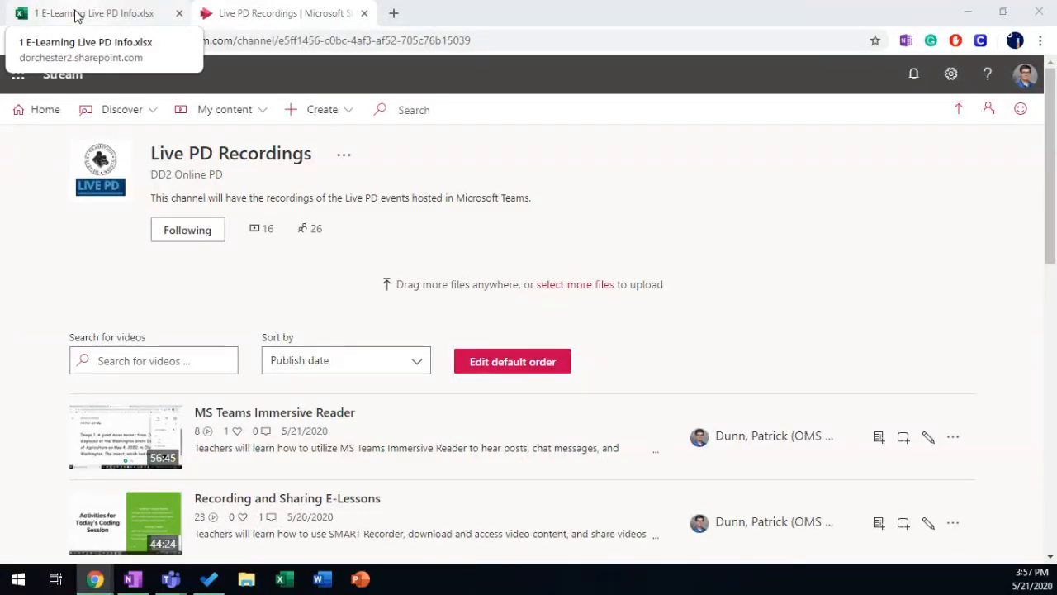
Step: Switch to the 1 E-Learning Live PD Info workbook and open its On-Demand Self-Paced PD sheet
click(76, 16)
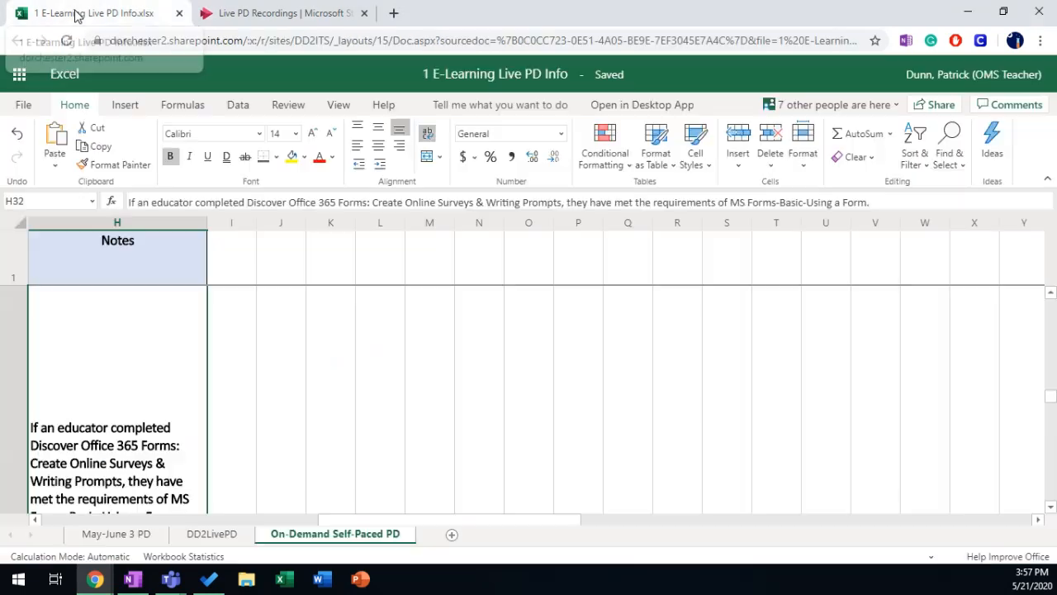
drag(390, 517, 42, 509)
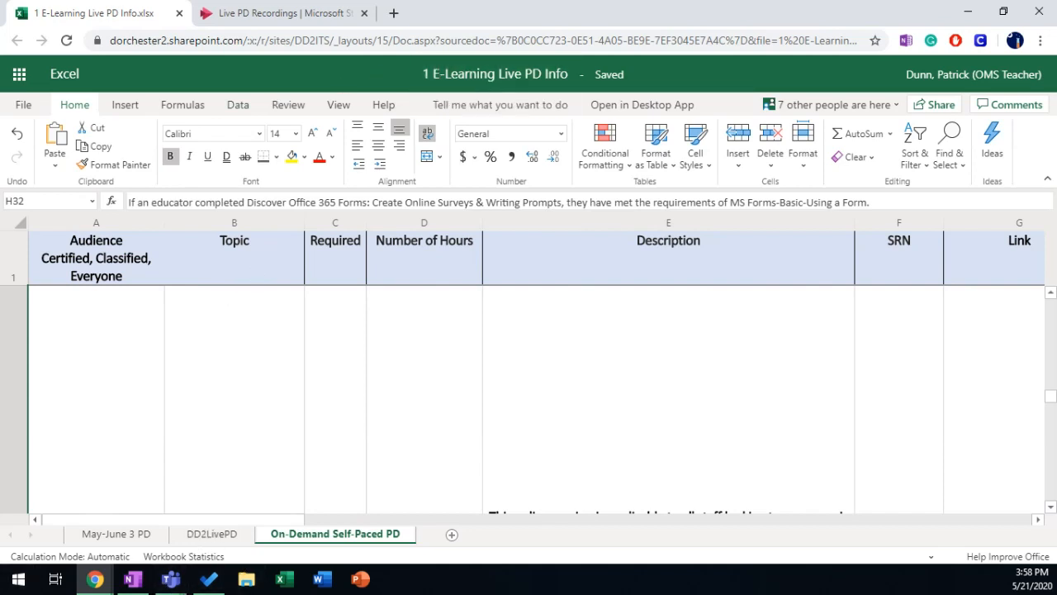
click(170, 579)
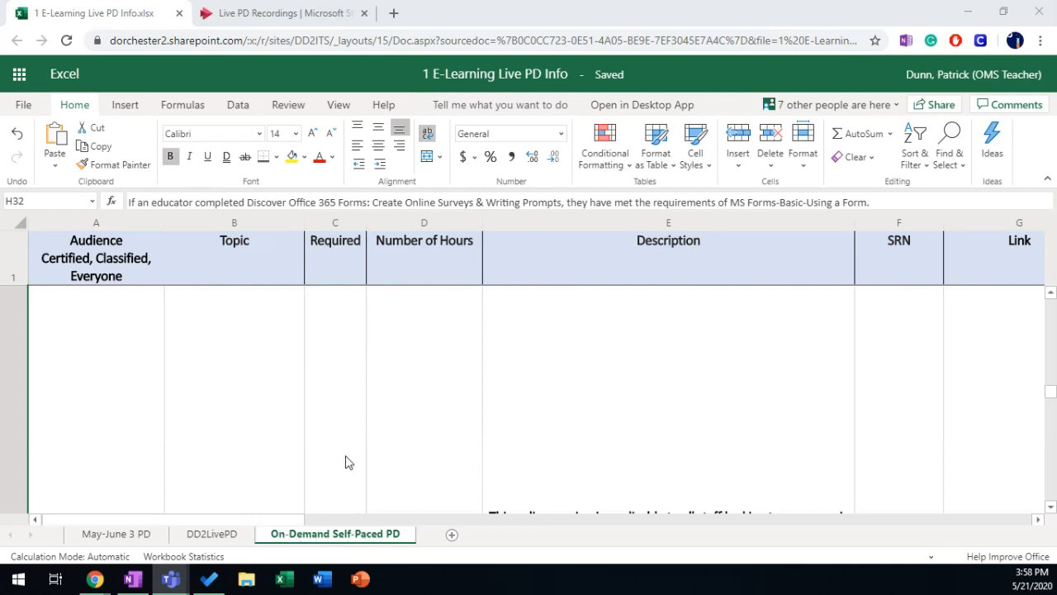
Step: Select cell A32 in the MS Forms - Basics - Using a Form row
scroll(216, 368, down, 4)
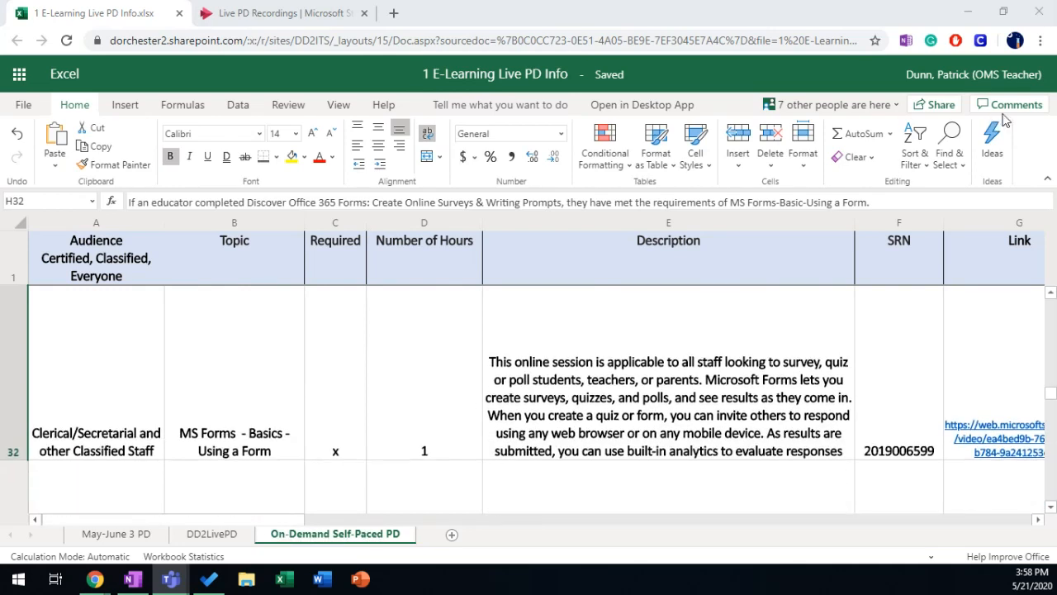
click(1047, 178)
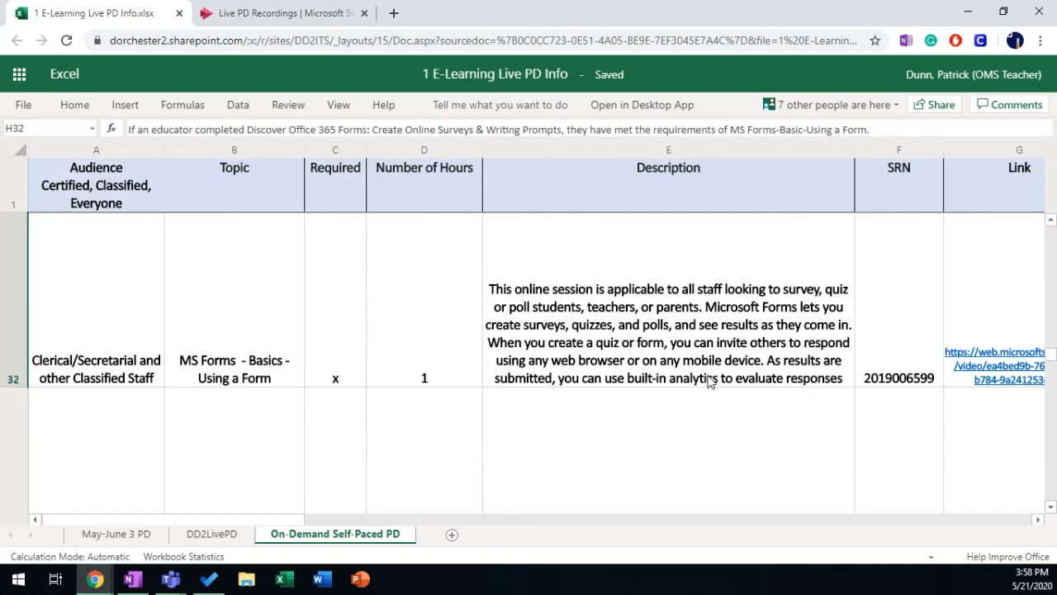
click(93, 255)
scroll(128, 338, down, 1)
scroll(128, 338, up, 1)
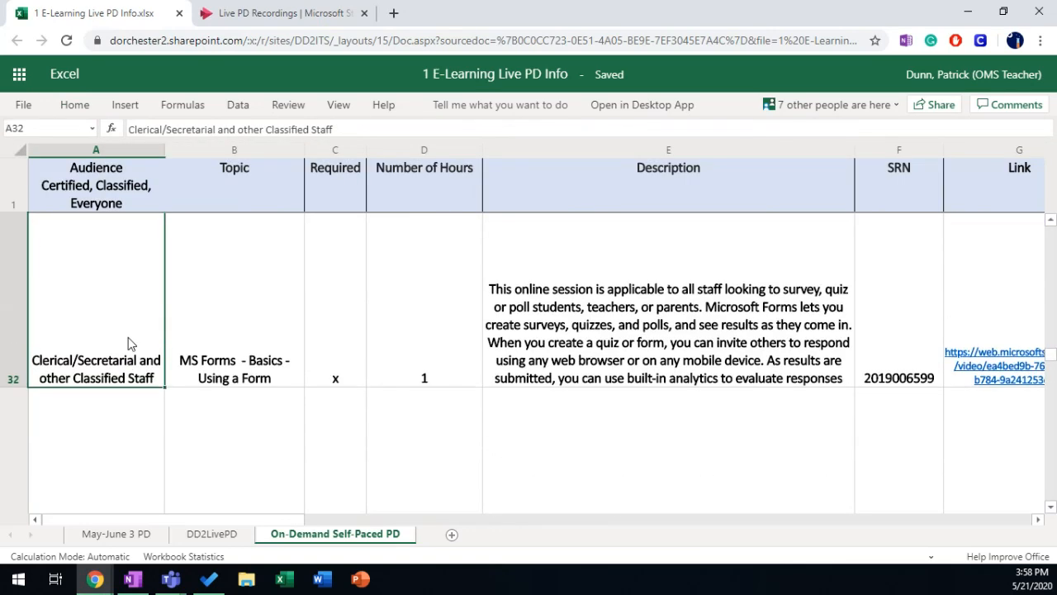
drag(283, 519, 359, 519)
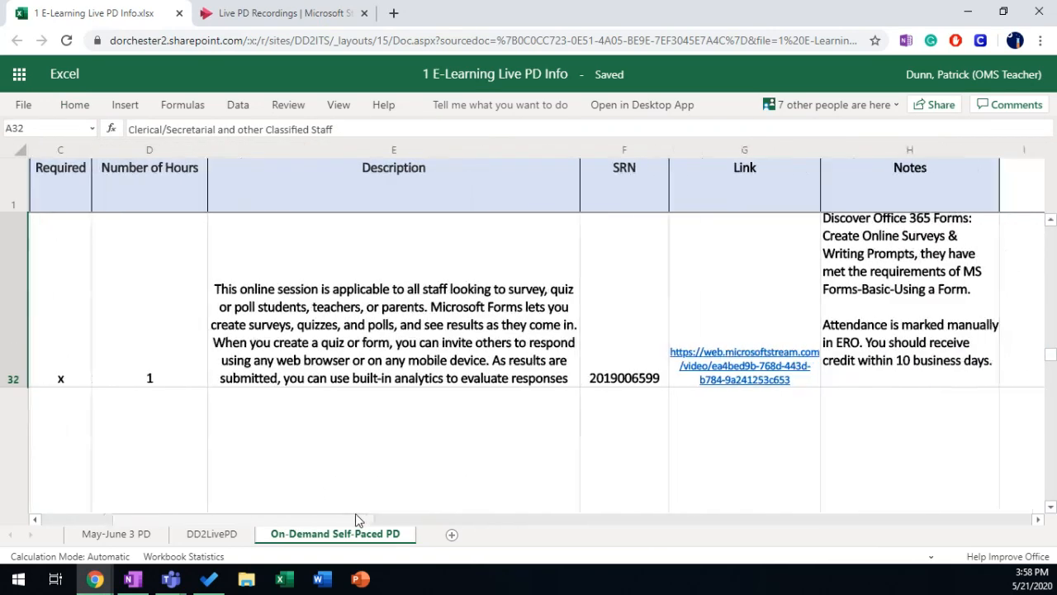
scroll(732, 342, up, 3)
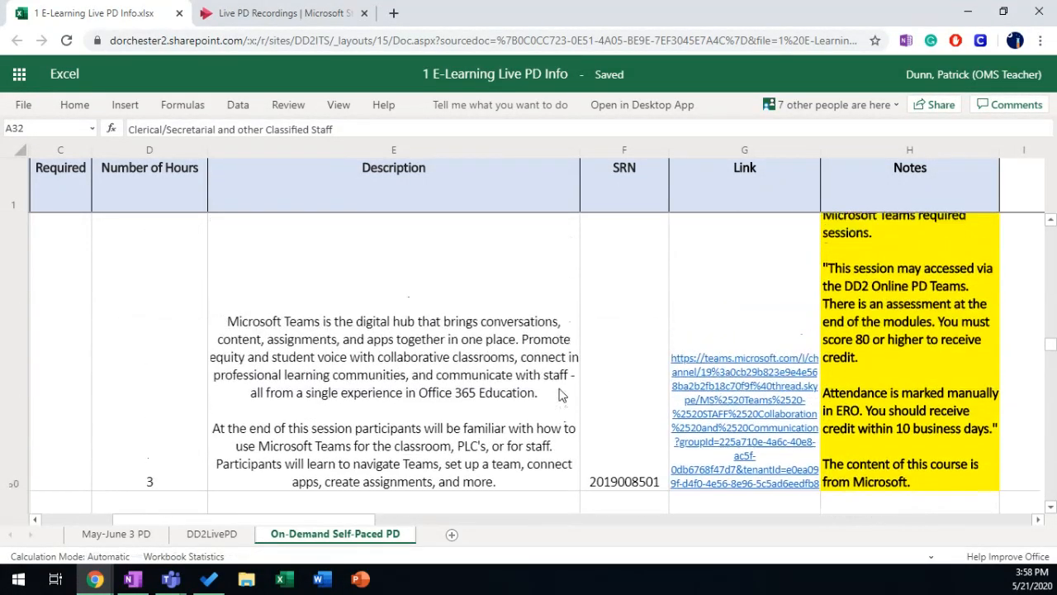
scroll(569, 401, up, 2)
scroll(600, 401, up, 3)
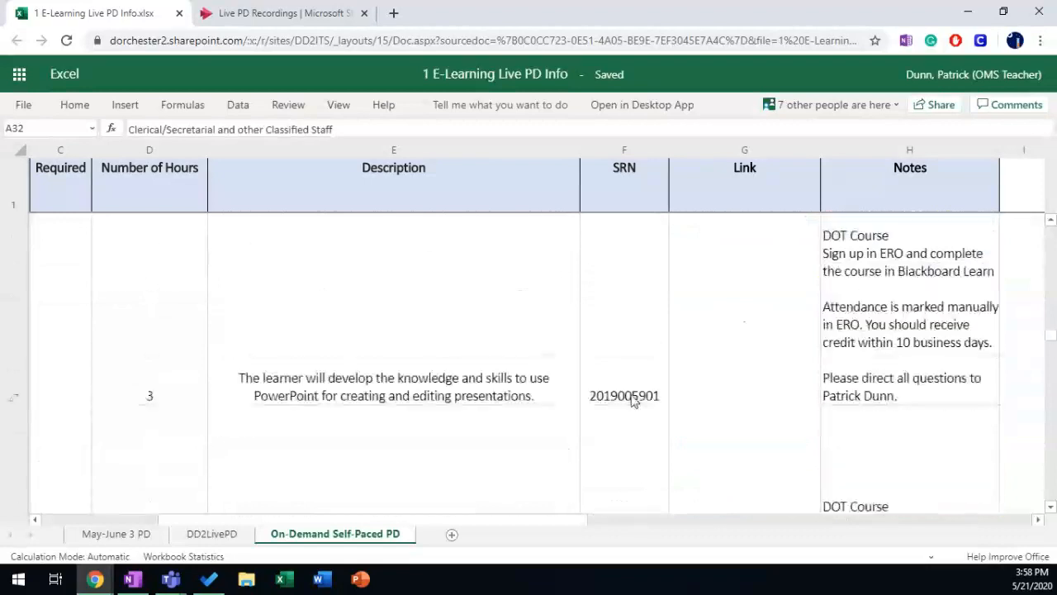
scroll(636, 398, down, 3)
scroll(634, 398, down, 1)
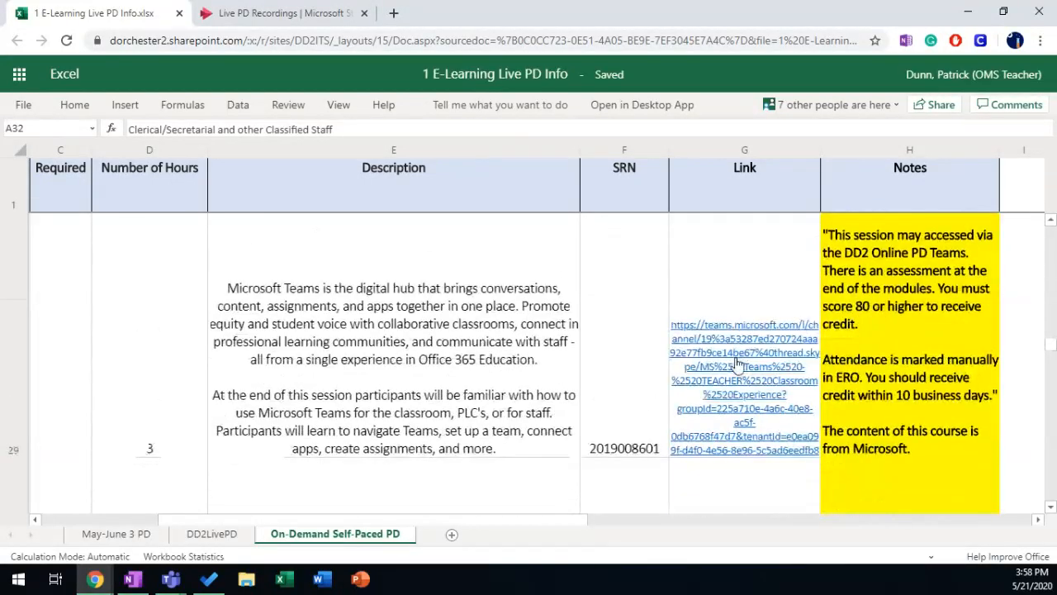
Step: Scroll across row 32 to its Link cell and open the Stream video hyperlink
drag(436, 520, 181, 507)
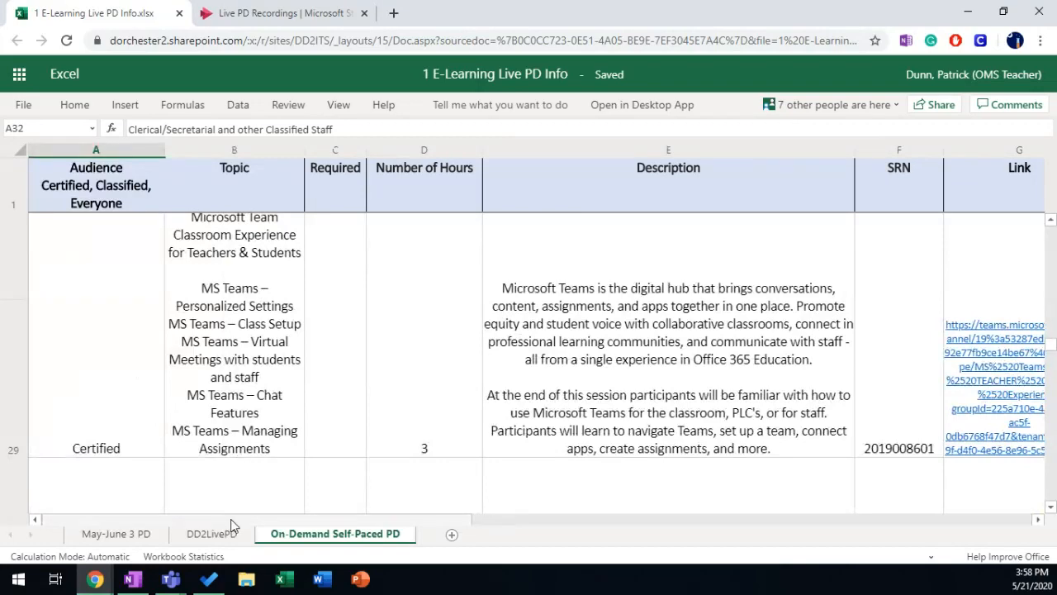
drag(234, 519, 386, 520)
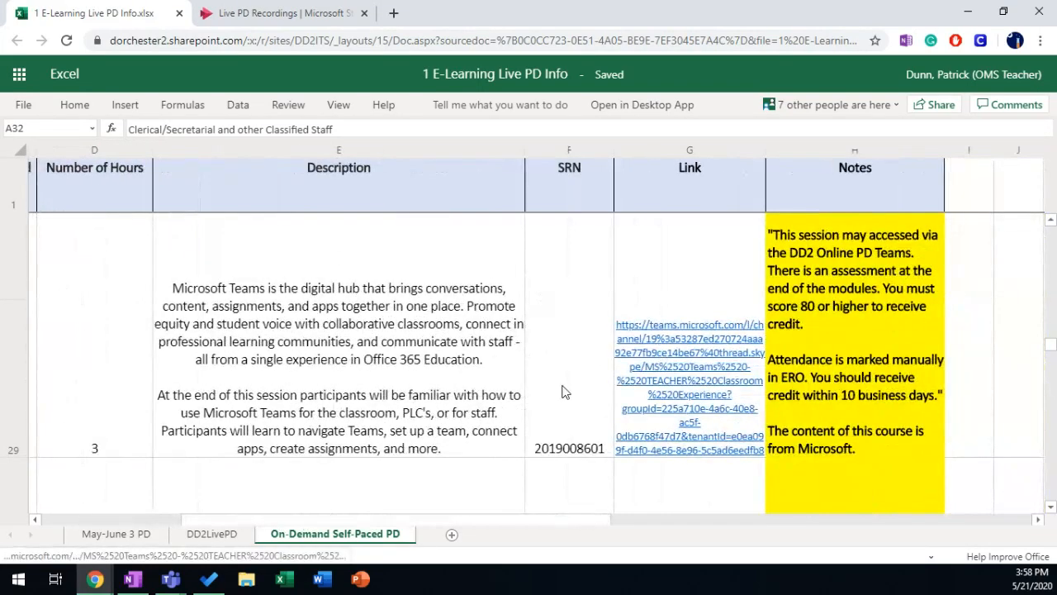
scroll(658, 391, down, 1)
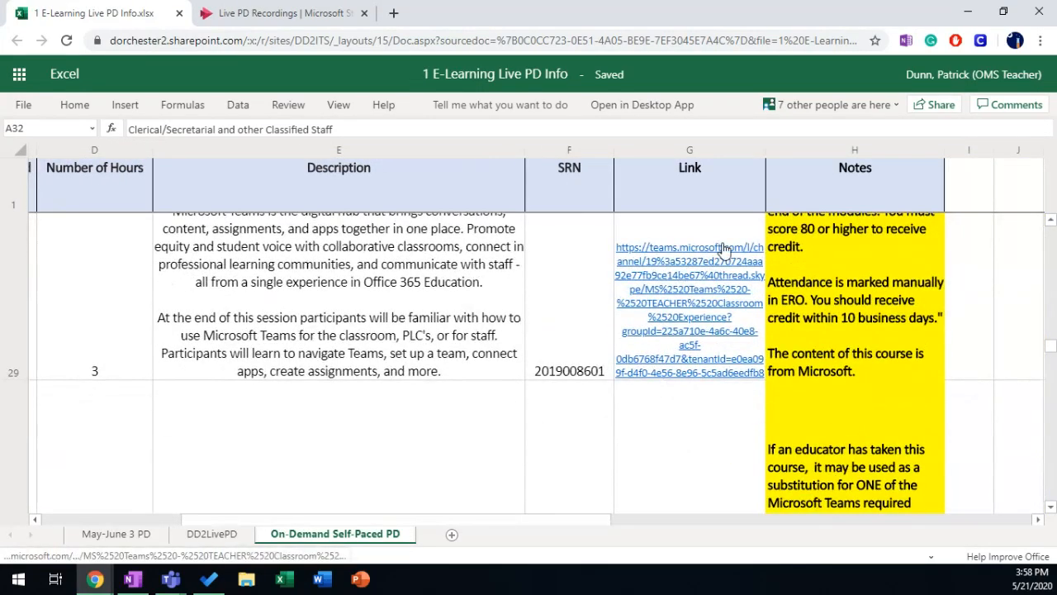
scroll(670, 367, down, 5)
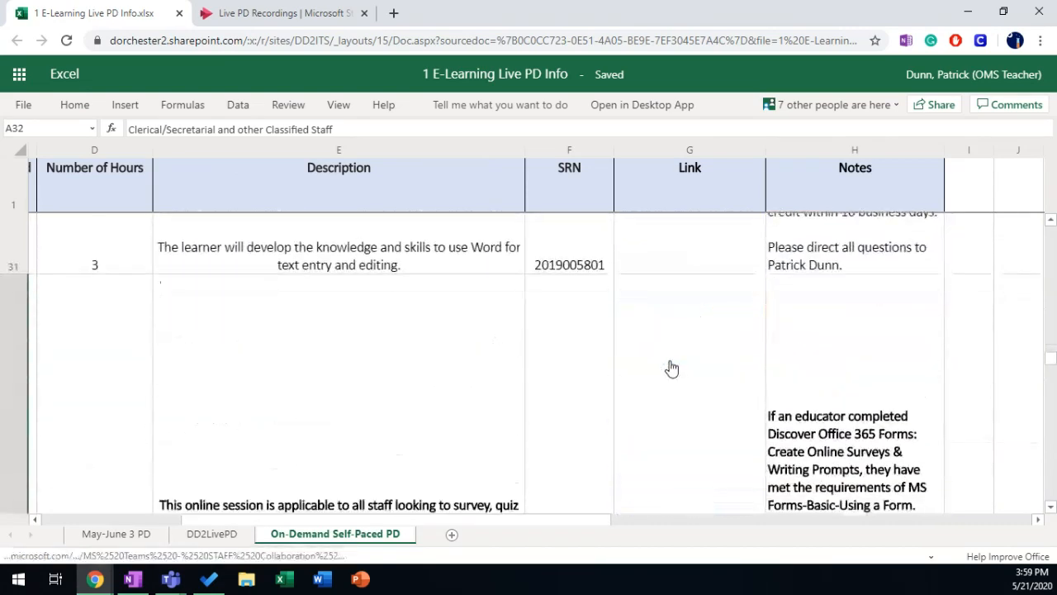
scroll(671, 367, down, 3)
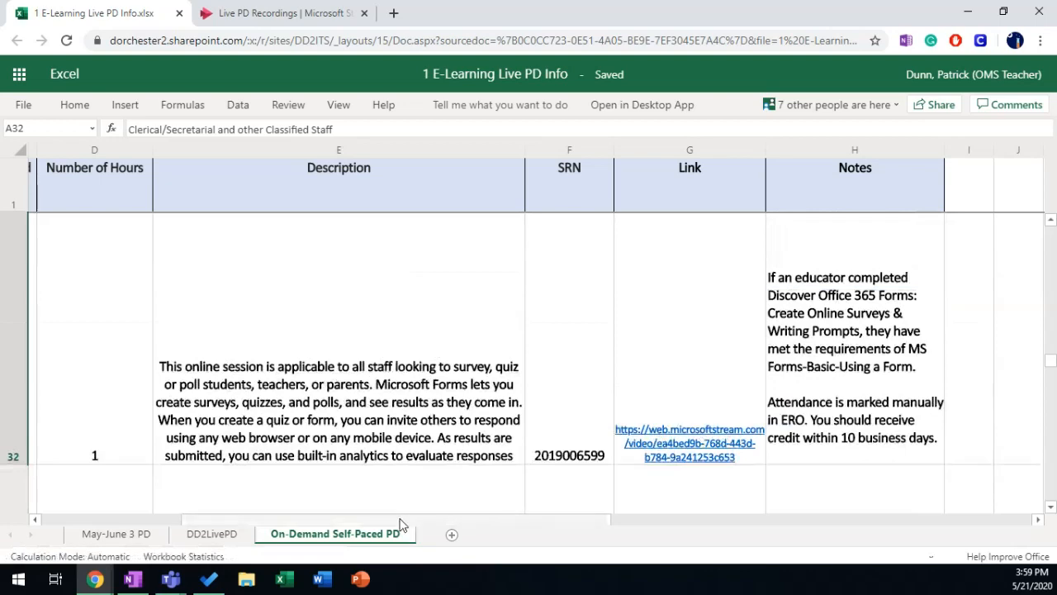
drag(405, 520, 205, 533)
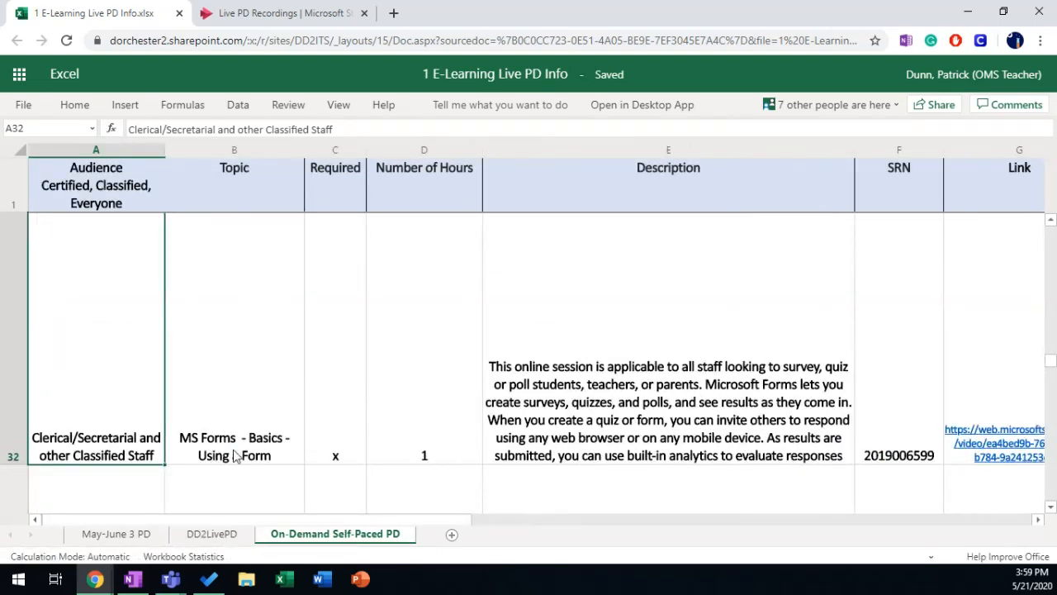
drag(247, 522, 371, 522)
click(751, 443)
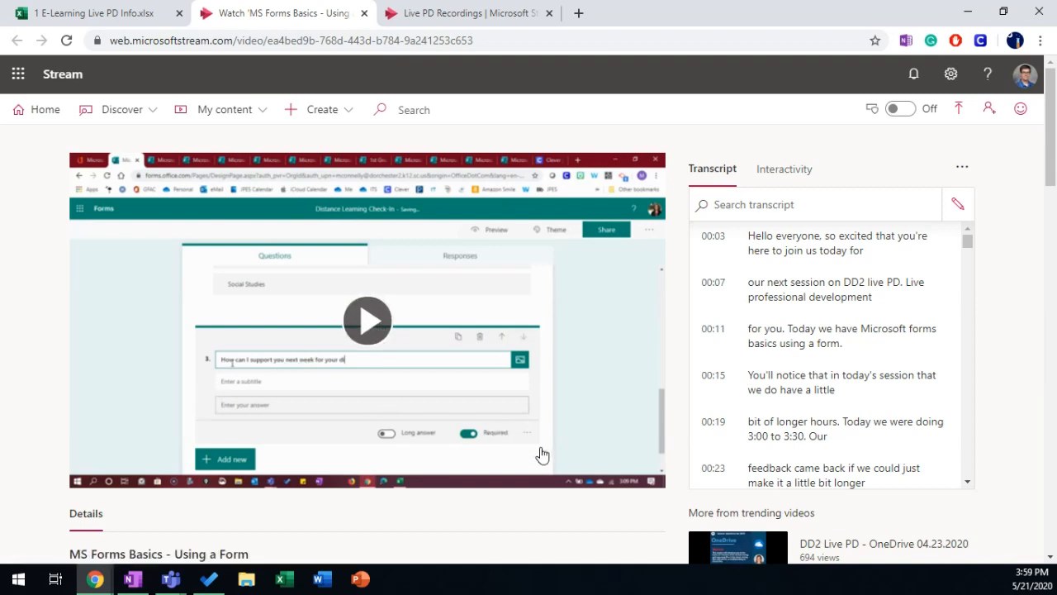
Step: Play the MS Forms Basics - Using a Form recording and mute its sound
click(367, 321)
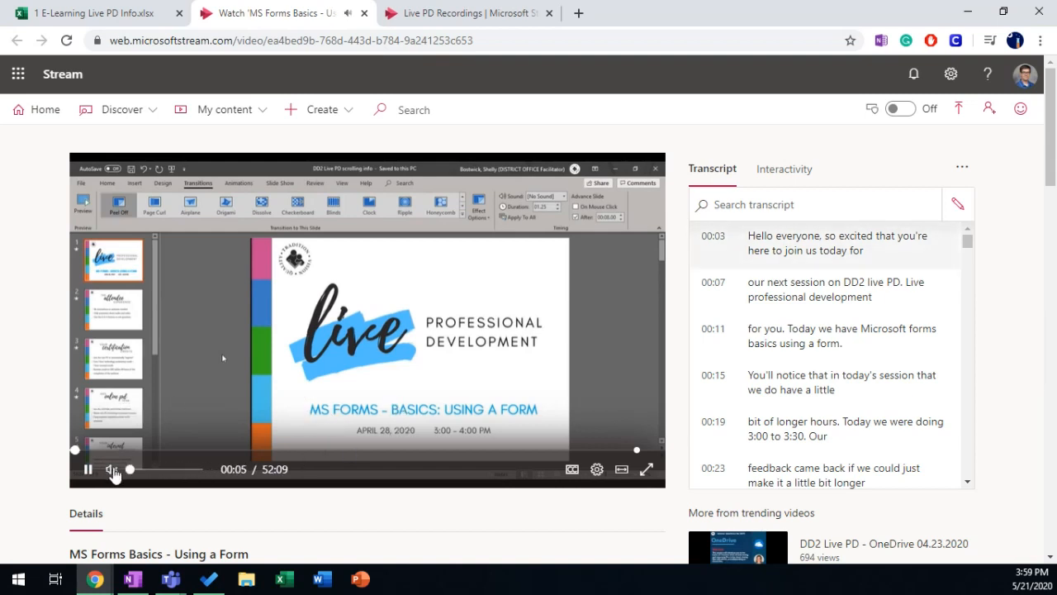
click(112, 468)
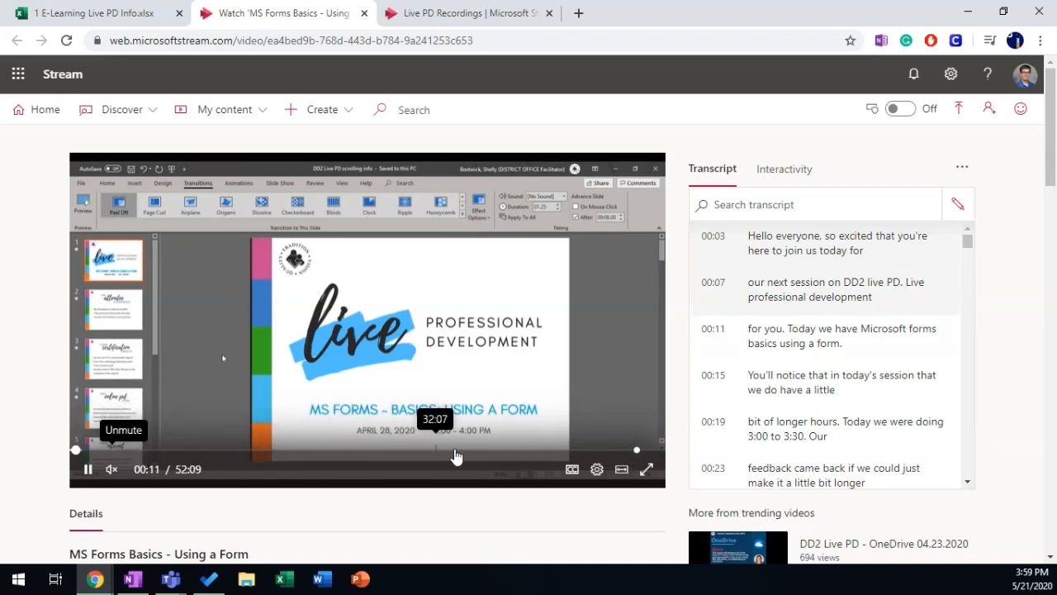
Step: Jump to around 49:27 and tick QR Code for question 1 of the embedded quiz
click(637, 452)
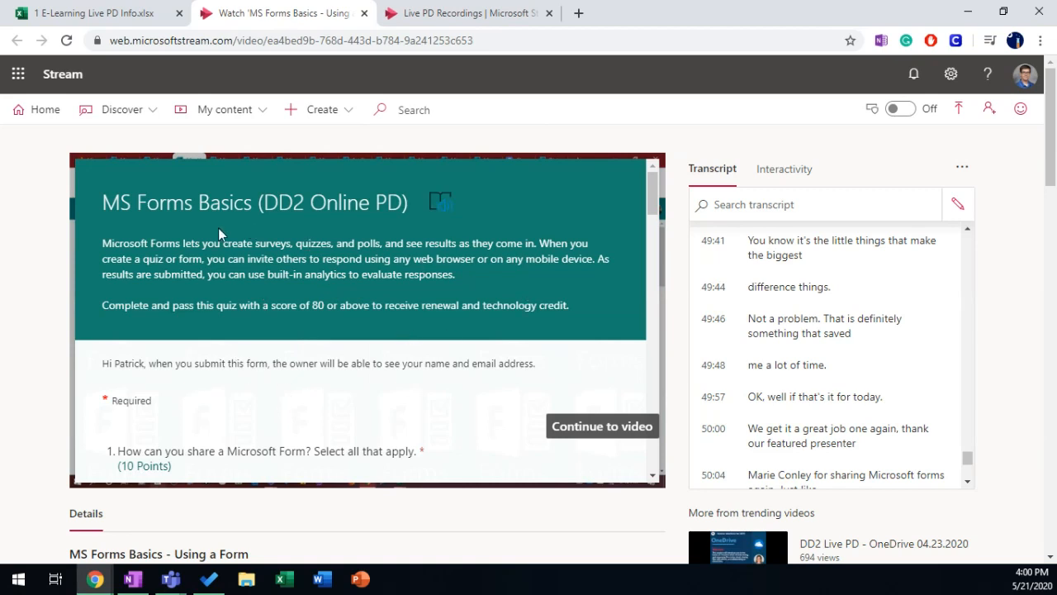
scroll(330, 333, down, 3)
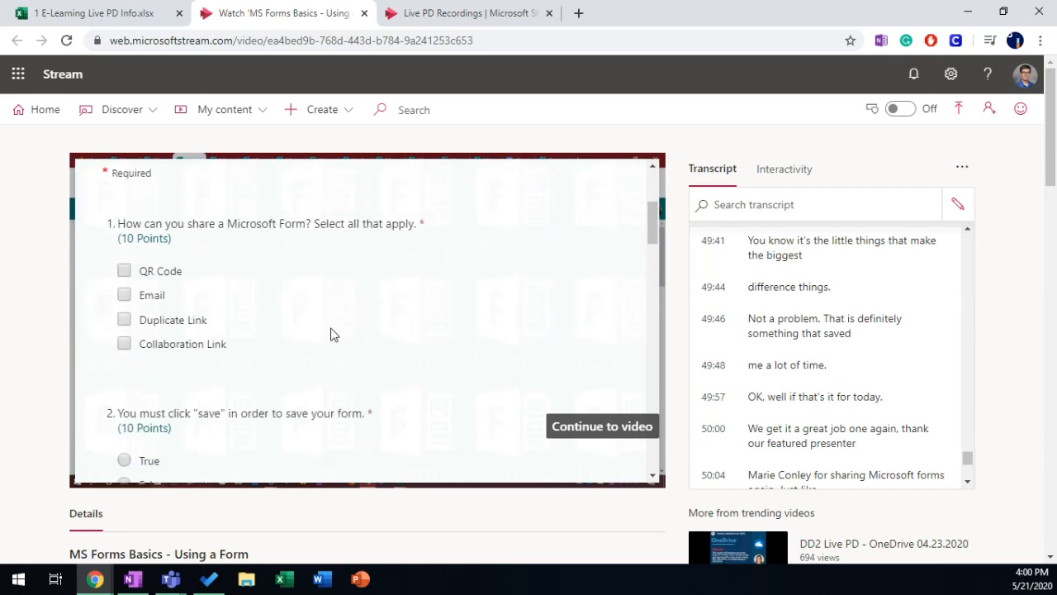
scroll(150, 359, down, 4)
scroll(302, 366, down, 15)
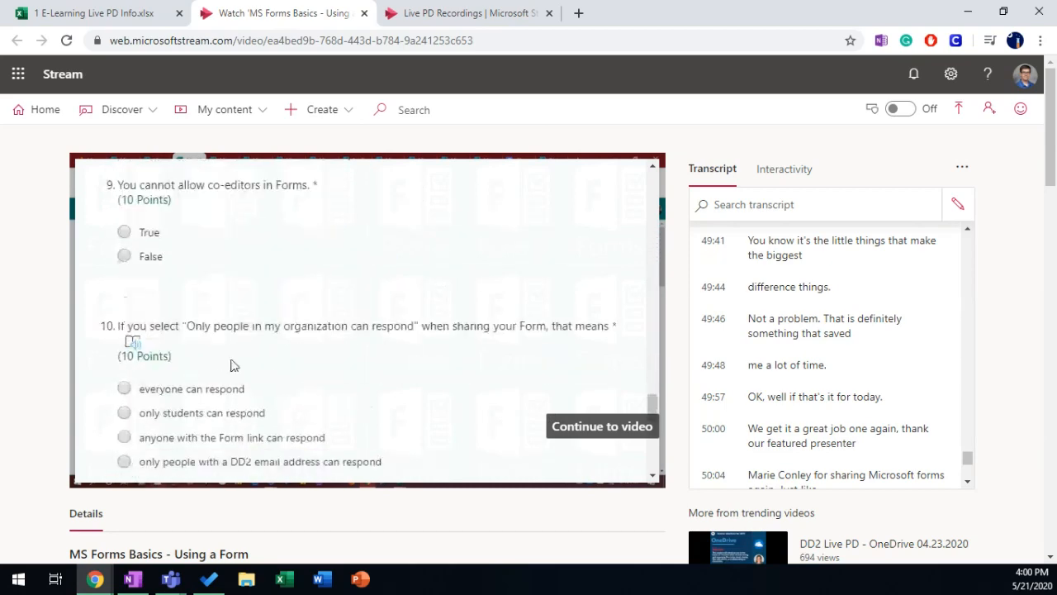
scroll(298, 391, up, 20)
scroll(198, 322, down, 3)
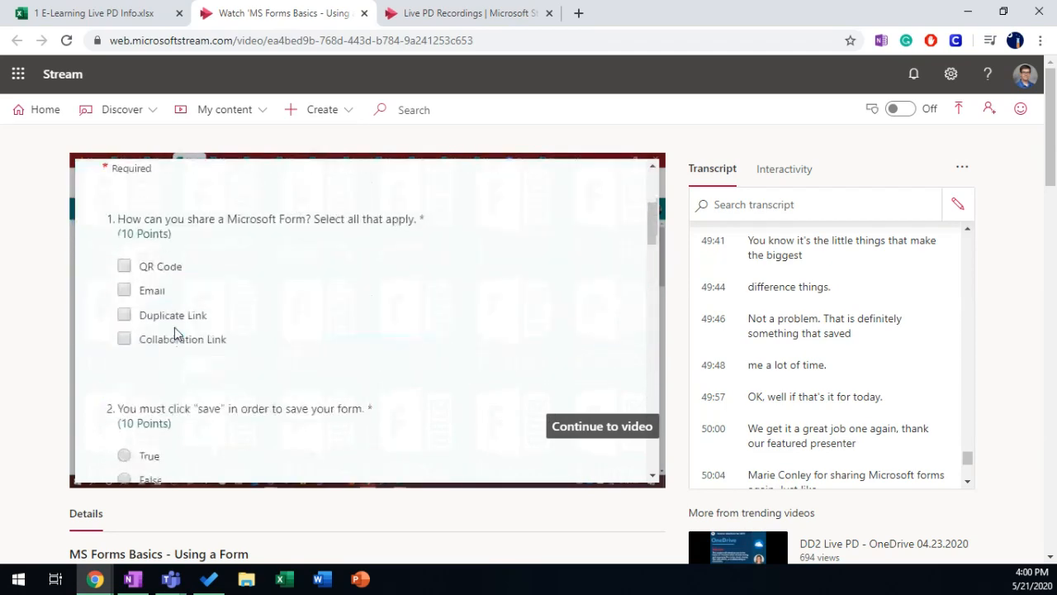
click(124, 267)
scroll(128, 248, down, 3)
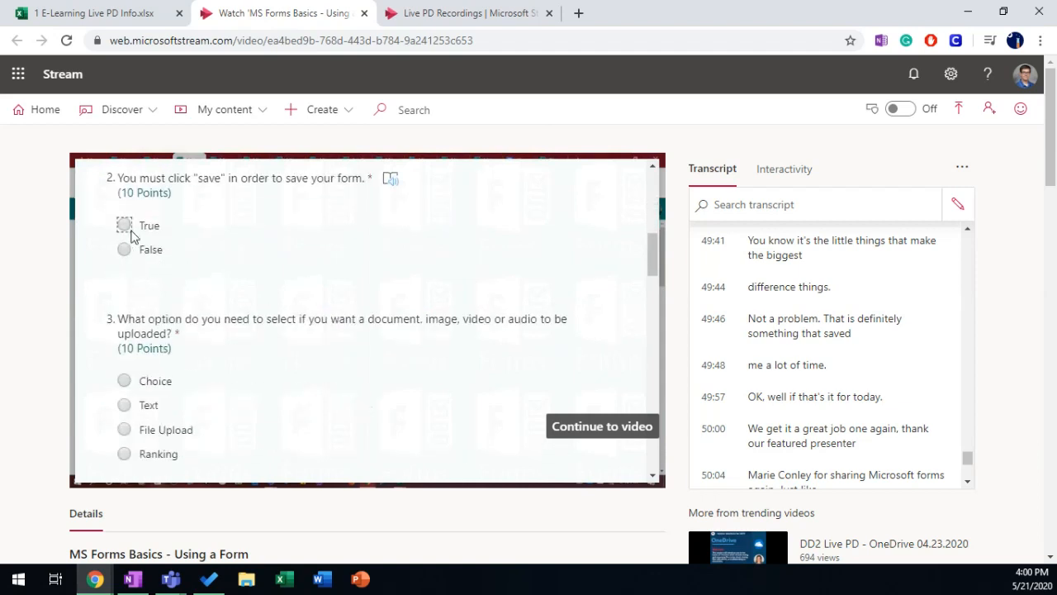
scroll(129, 247, down, 4)
scroll(126, 265, down, 3)
Step: Answer quiz questions 5 through 9, choosing True for 6 and 9 and More Details for 8
click(123, 294)
scroll(170, 325, down, 3)
click(124, 253)
scroll(123, 248, down, 2)
click(123, 239)
scroll(165, 285, down, 2)
click(140, 272)
scroll(165, 305, down, 3)
click(134, 307)
scroll(118, 297, down, 2)
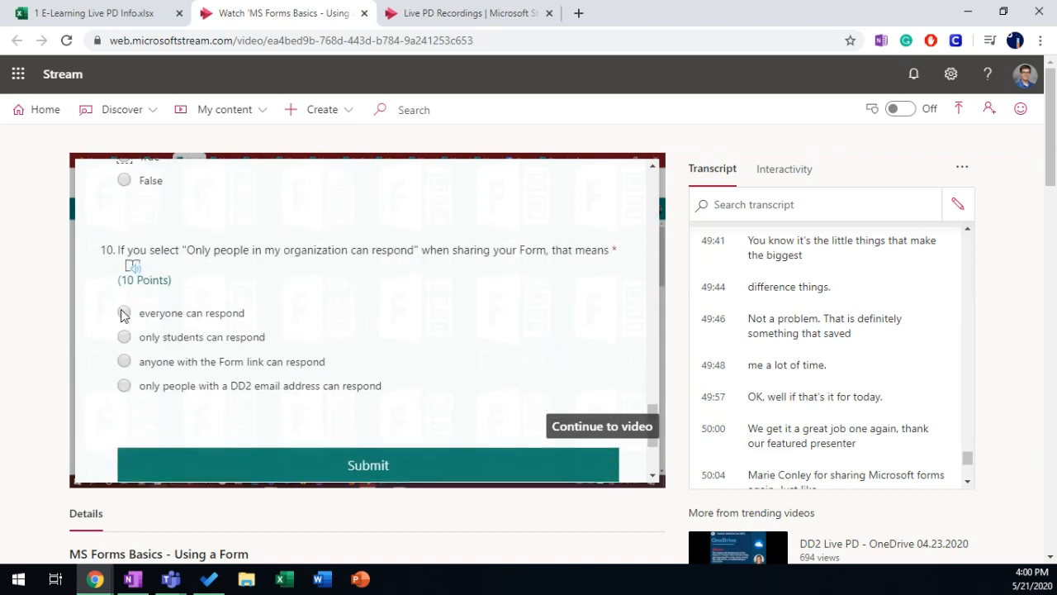
scroll(338, 408, down, 1)
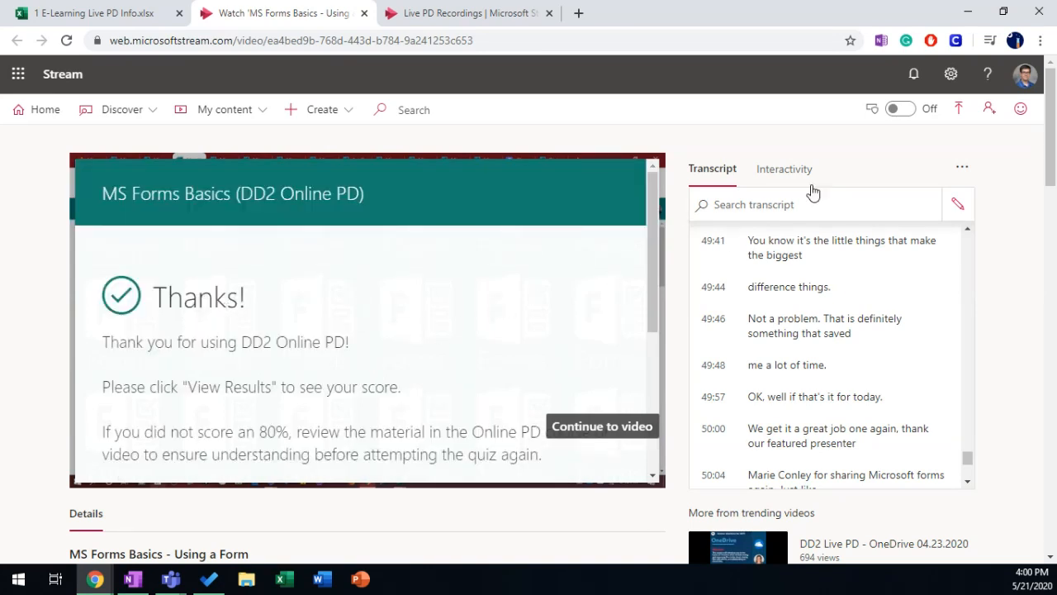
Step: Show the embedded forms and highlight the 80% passing score and attendance note
click(791, 173)
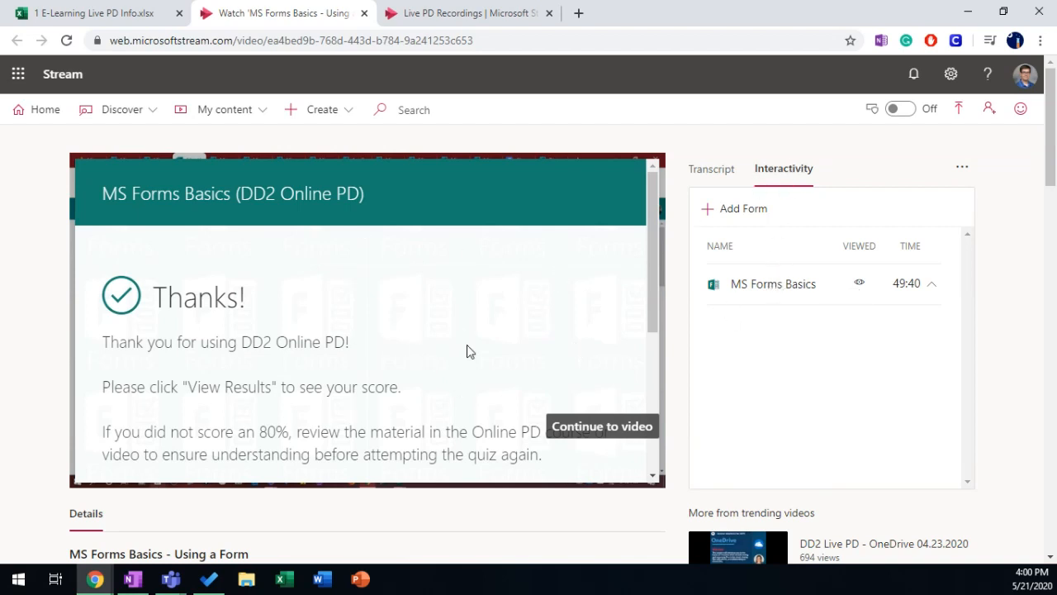
scroll(277, 363, down, 1)
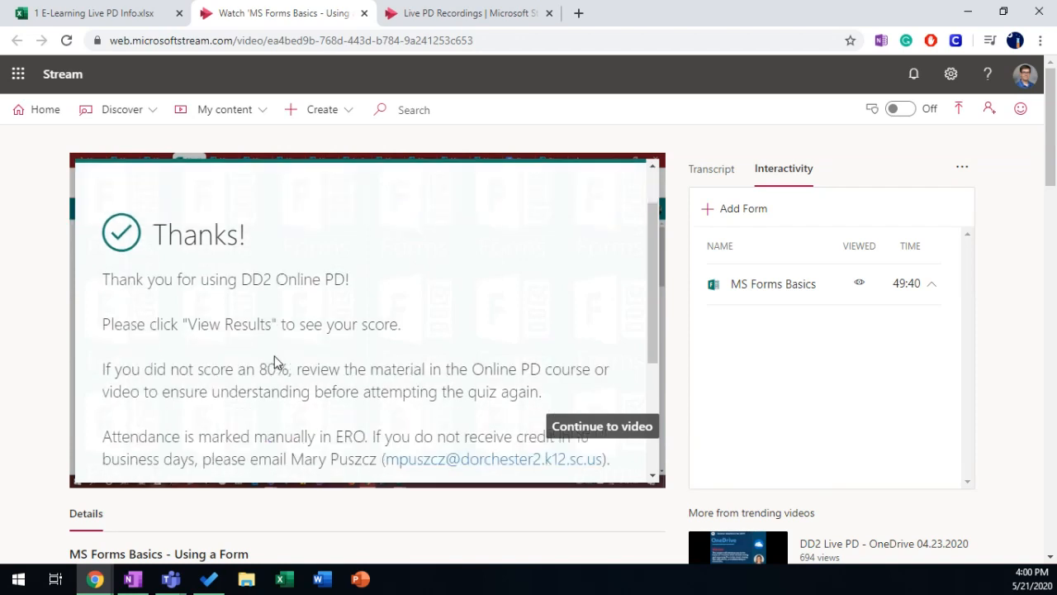
scroll(277, 364, down, 1)
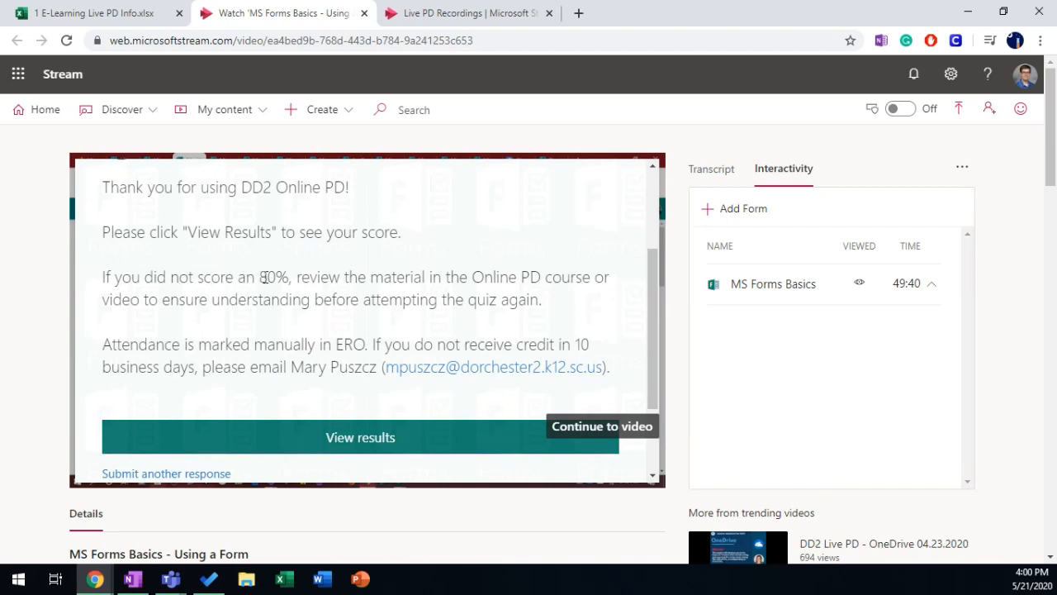
drag(261, 278, 292, 277)
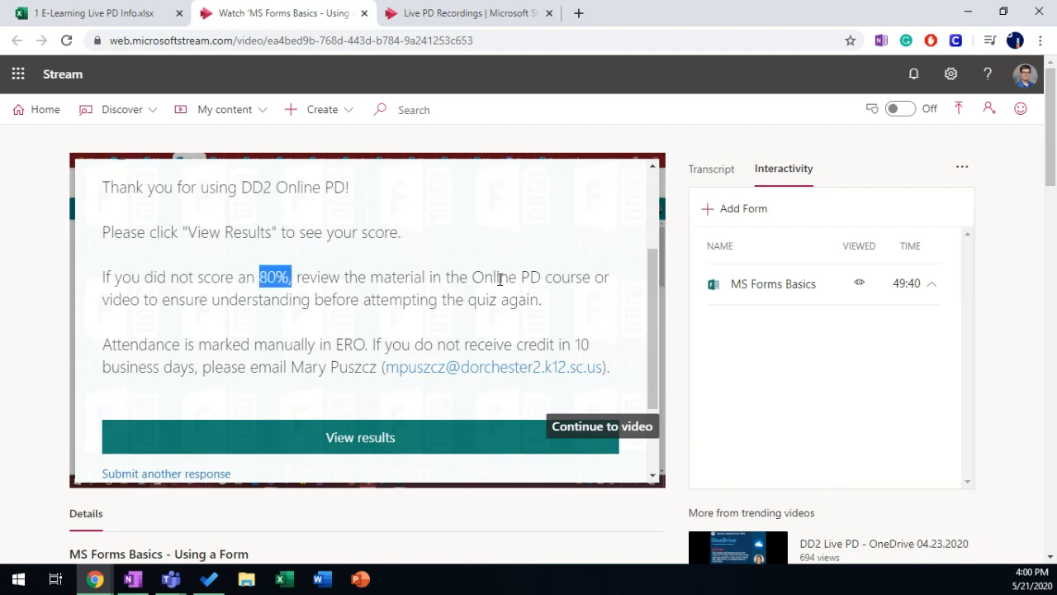
drag(102, 345, 122, 343)
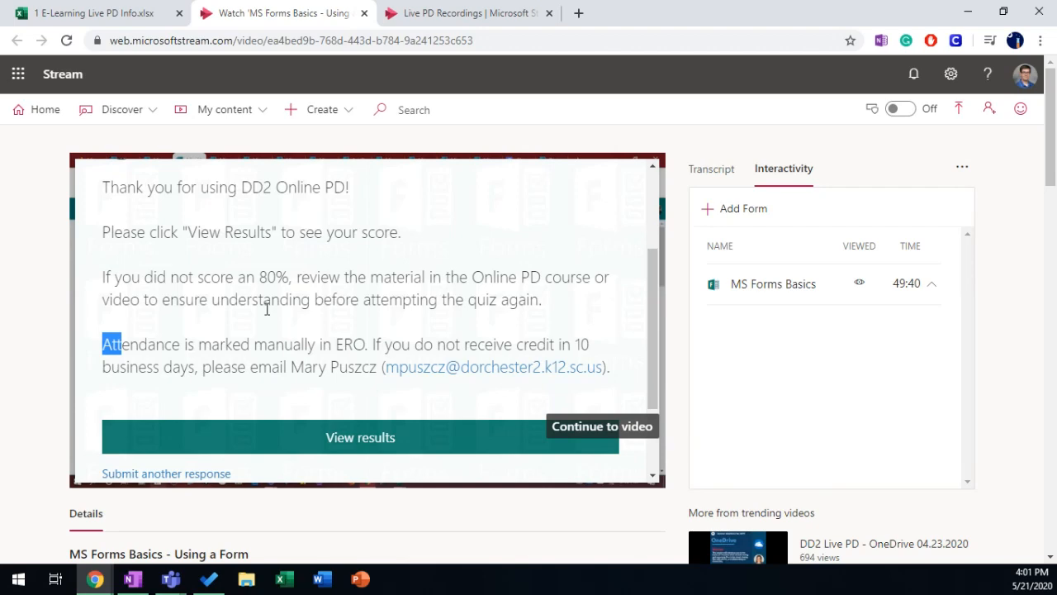
scroll(239, 338, down, 2)
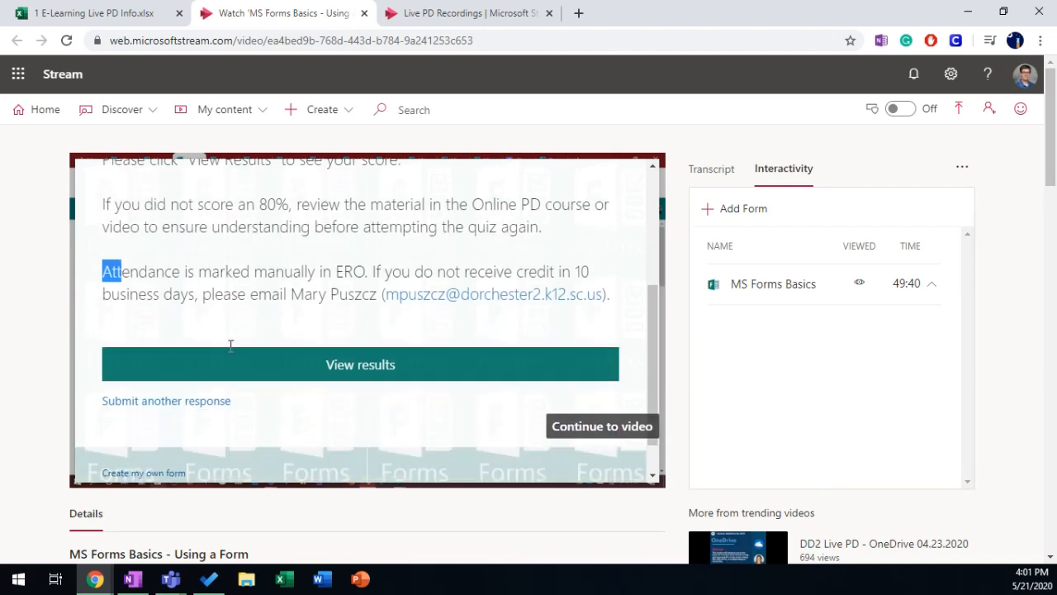
Step: View the quiz results and highlight the 0/100 points score
click(356, 373)
scroll(449, 347, up, 5)
drag(599, 377, 646, 385)
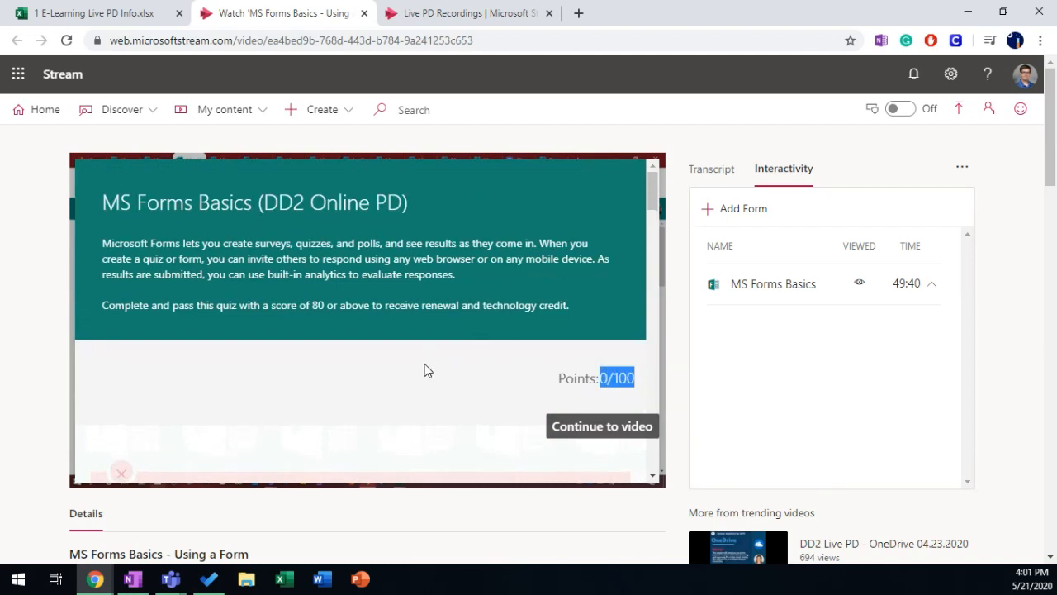
scroll(378, 372, down, 1)
scroll(364, 364, down, 1)
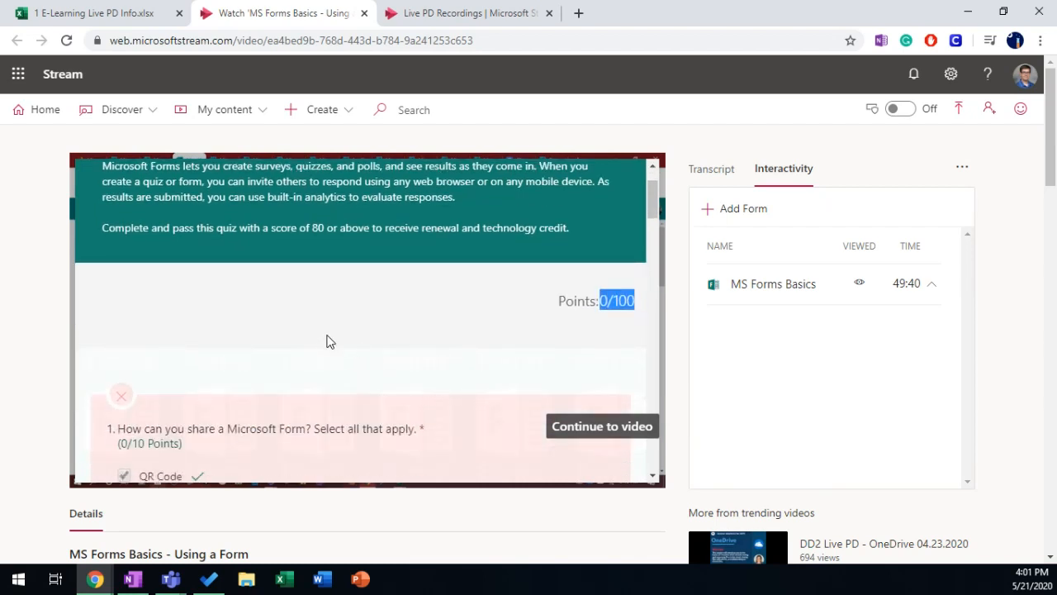
scroll(319, 345, down, 3)
scroll(260, 328, down, 2)
scroll(493, 316, up, 4)
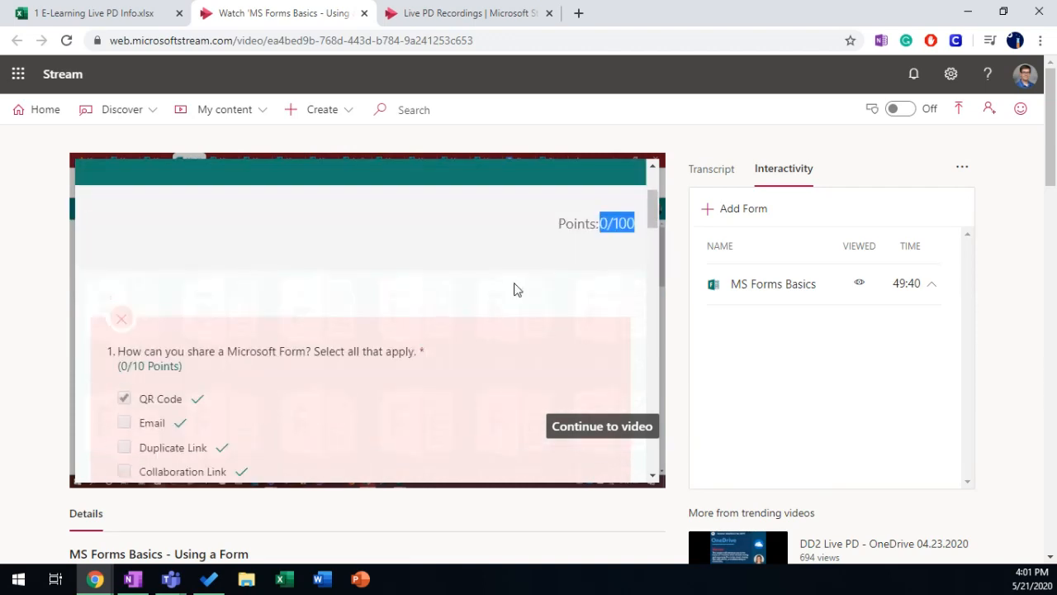
scroll(297, 288, down, 15)
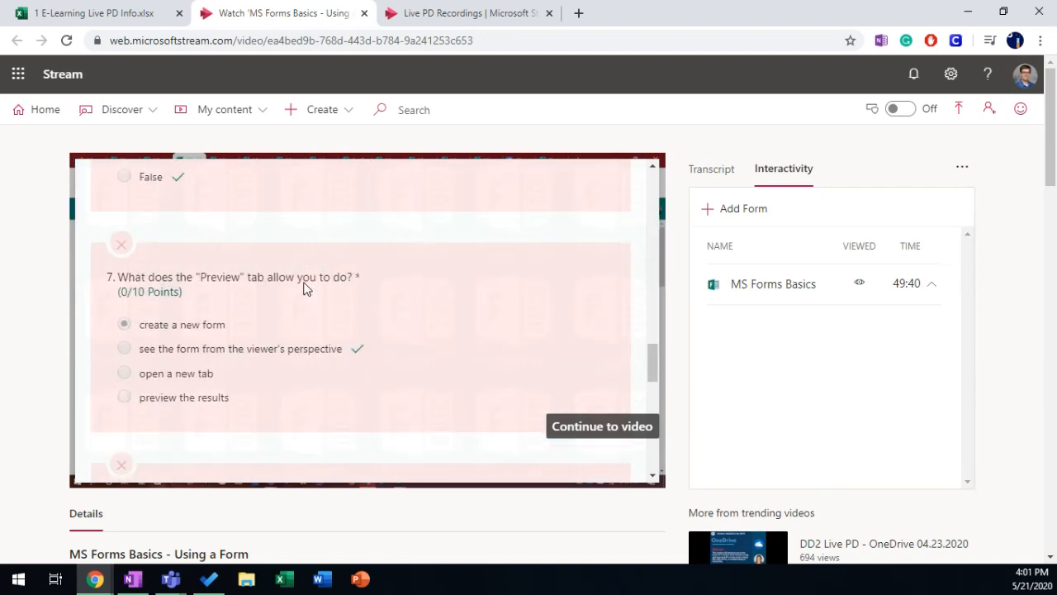
Step: Return to the thank-you page, show the transcript, and submit another response before leaving for Live PD Recordings
click(175, 365)
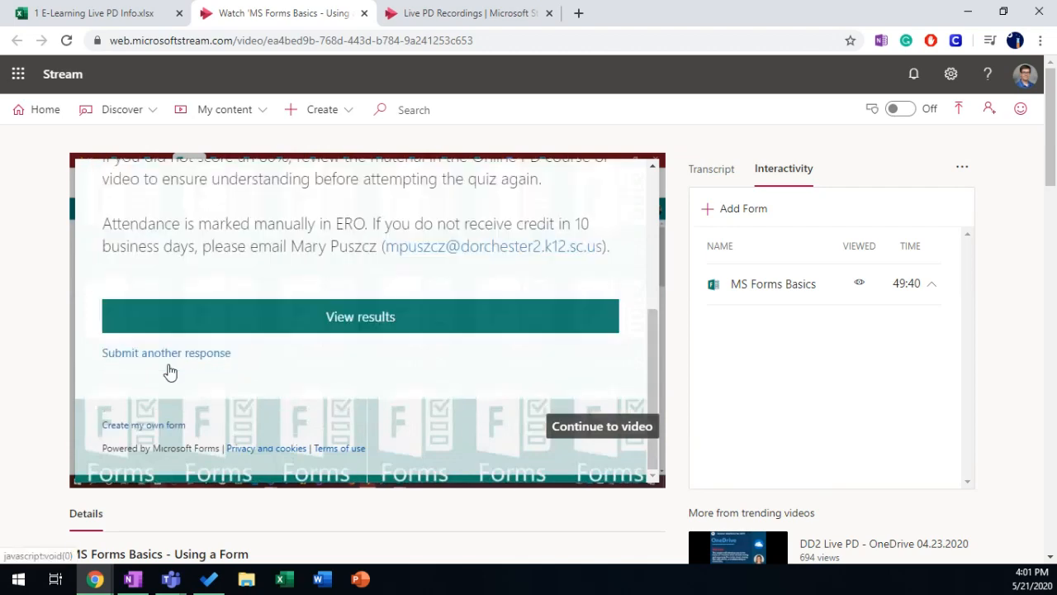
scroll(355, 402, up, 2)
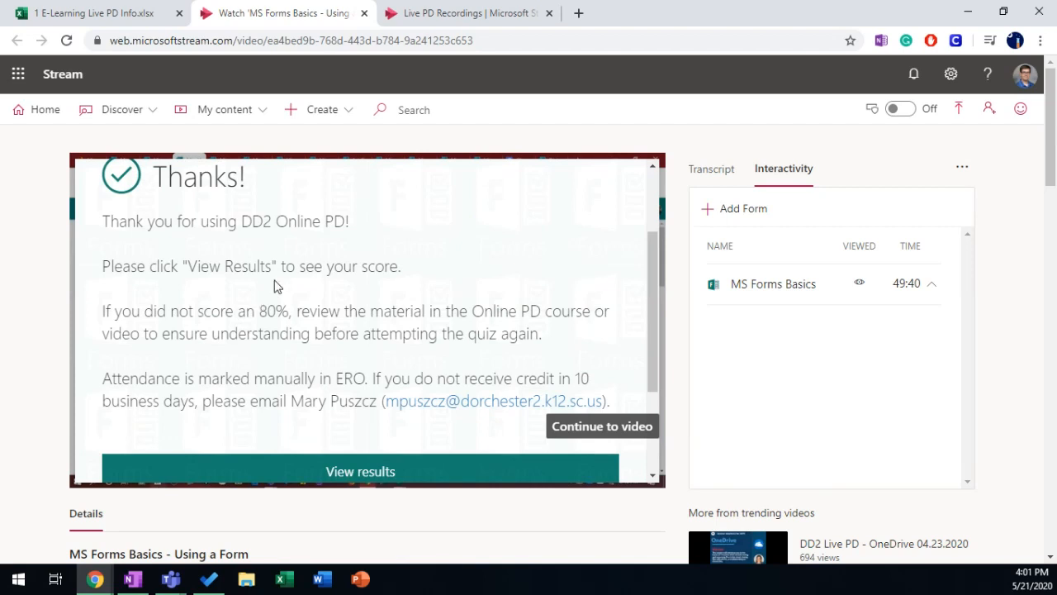
scroll(241, 271, down, 2)
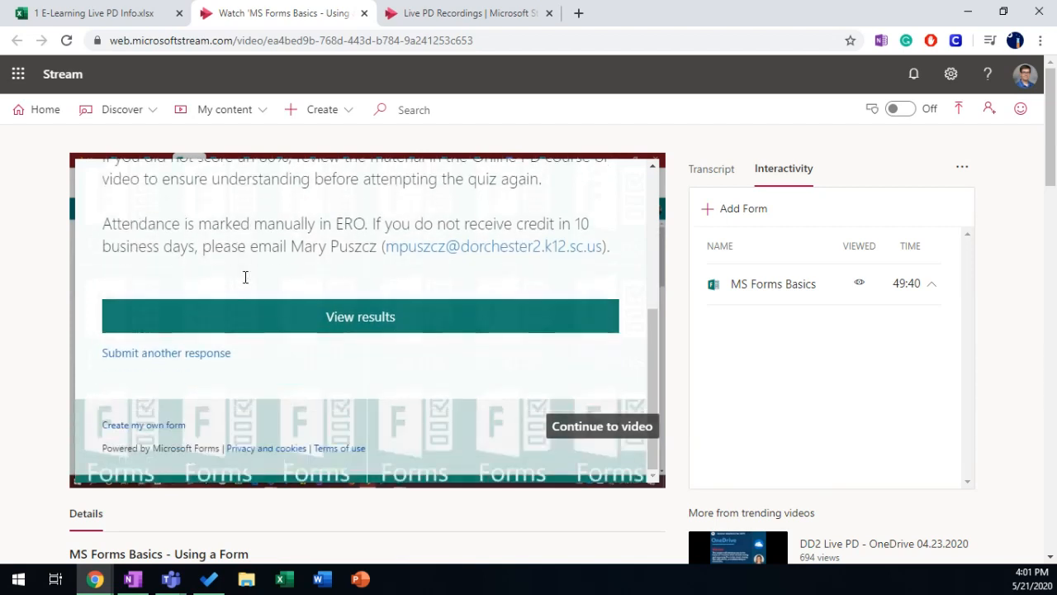
click(708, 170)
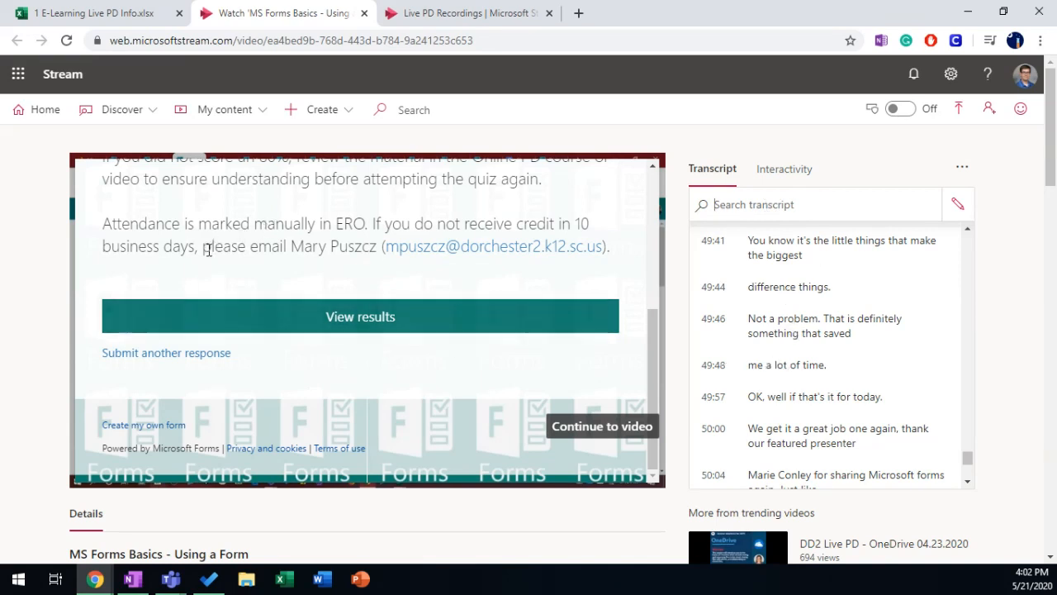
click(145, 360)
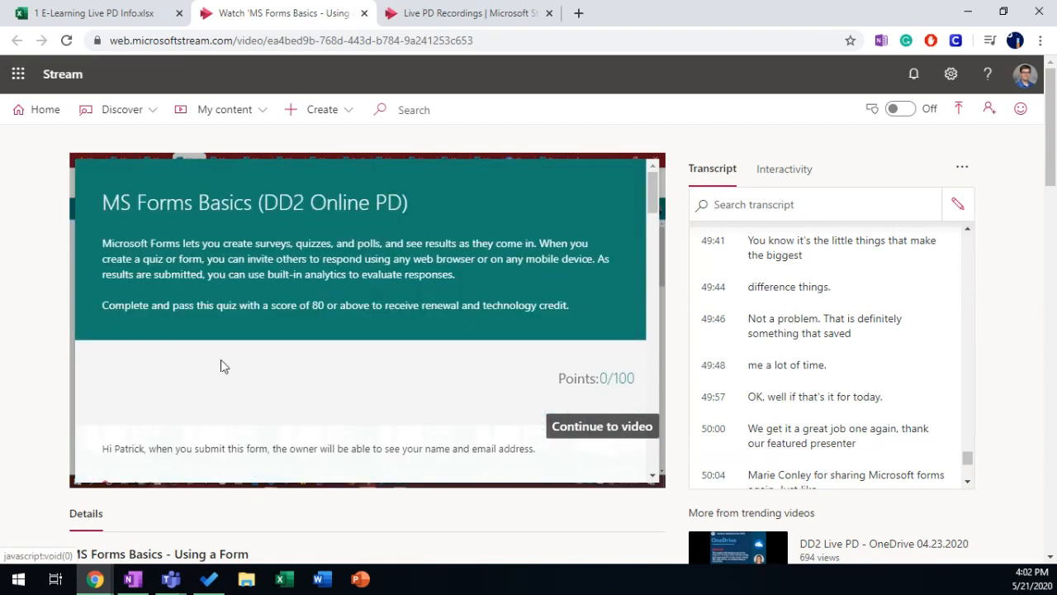
scroll(339, 347, down, 3)
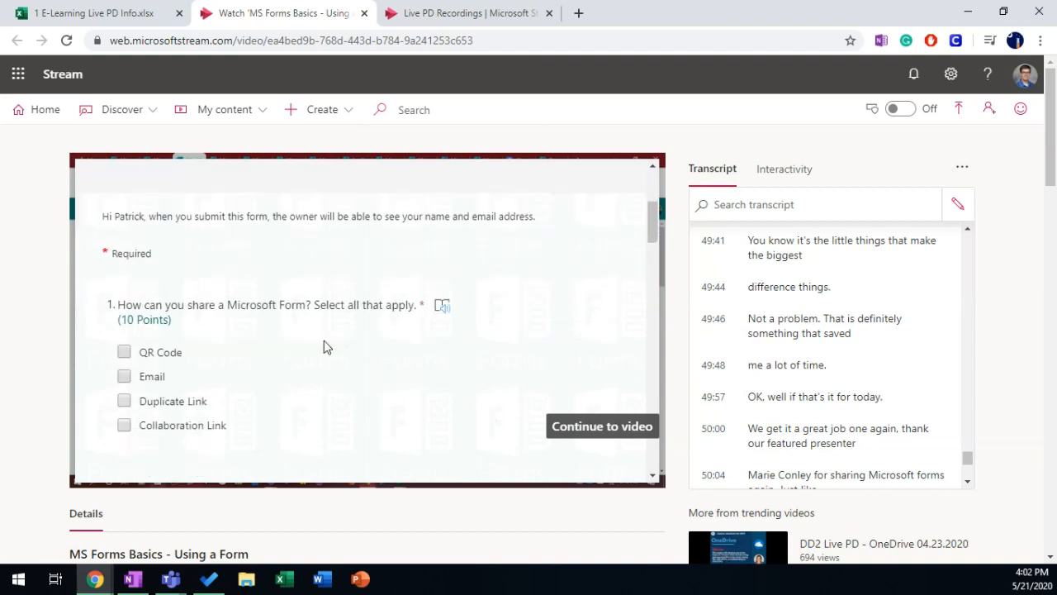
scroll(325, 347, down, 5)
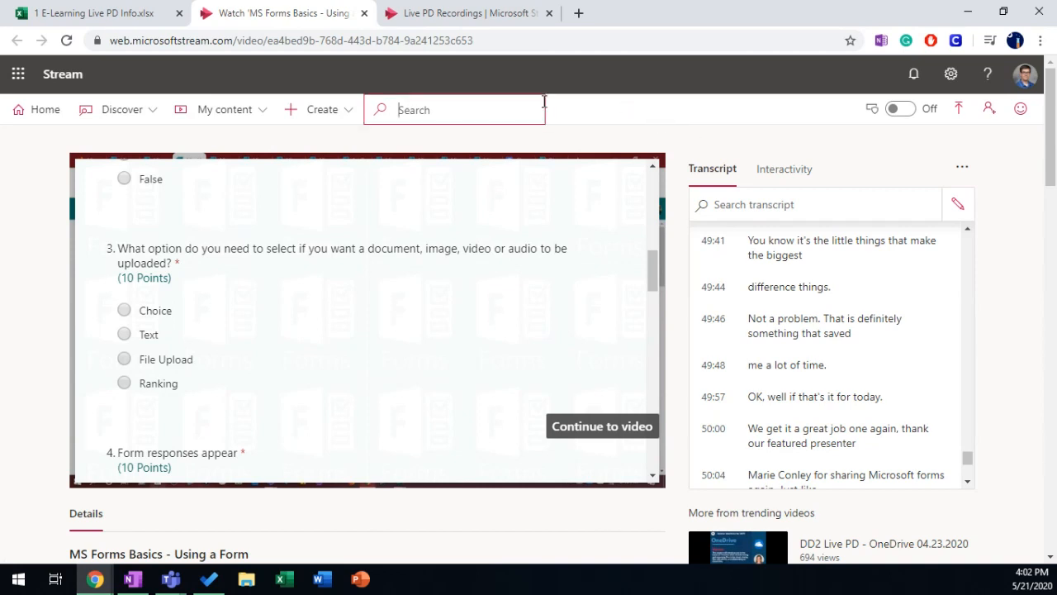
click(483, 13)
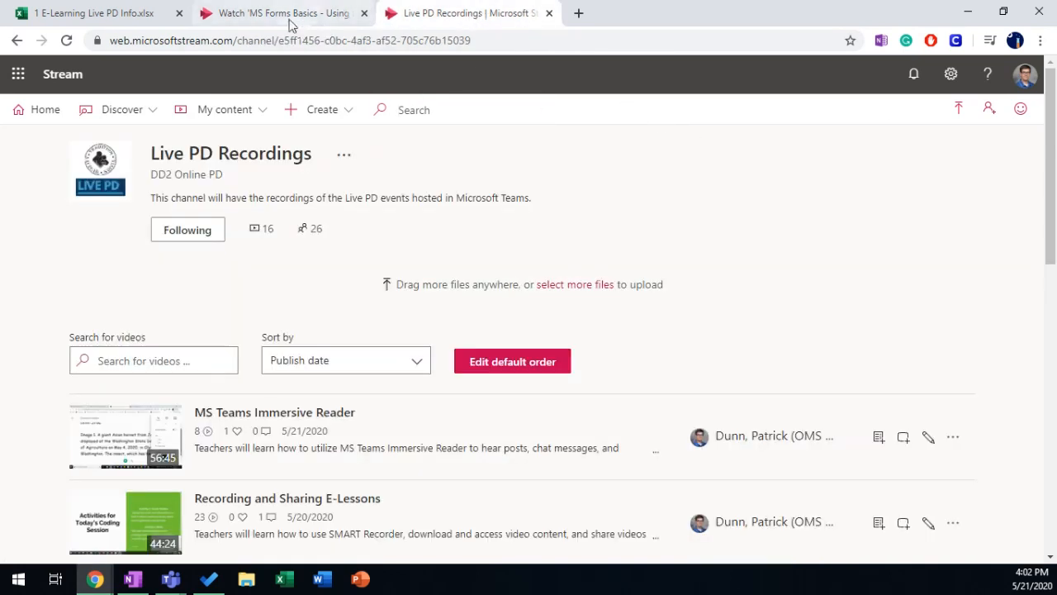
click(38, 110)
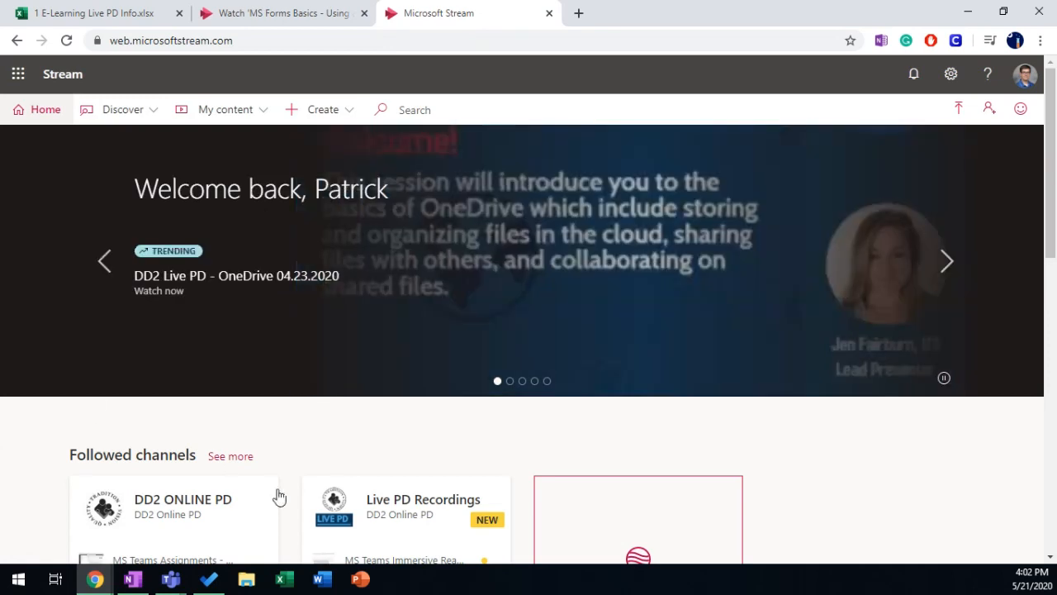
click(125, 110)
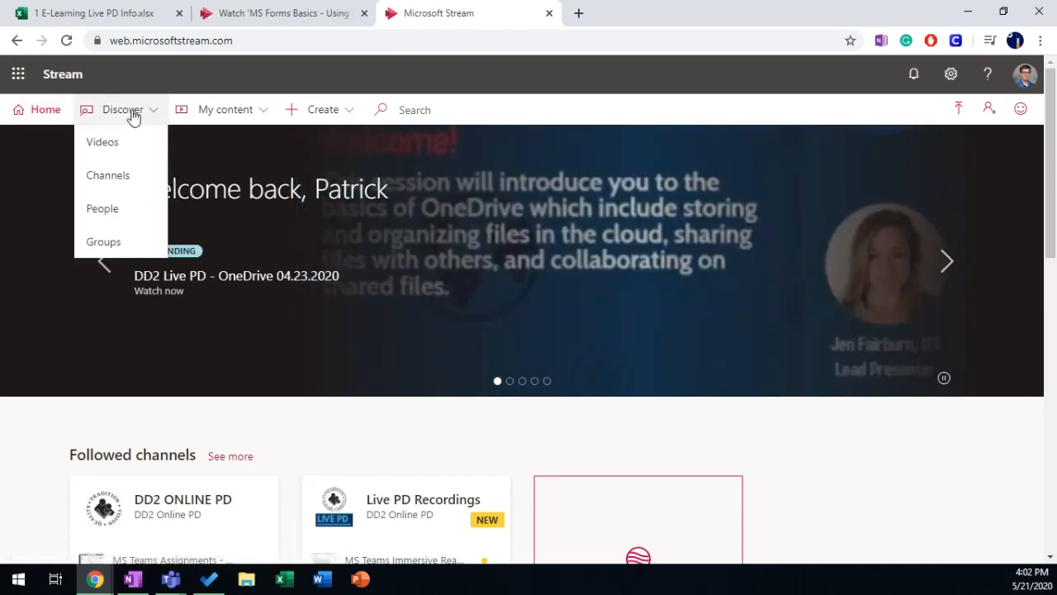
click(115, 182)
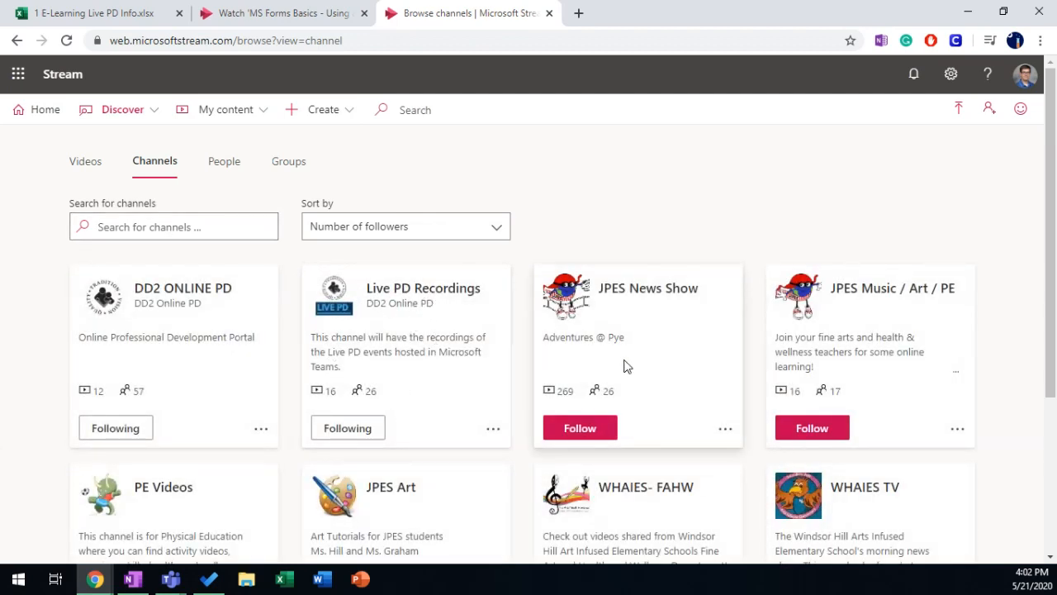
scroll(620, 365, down, 3)
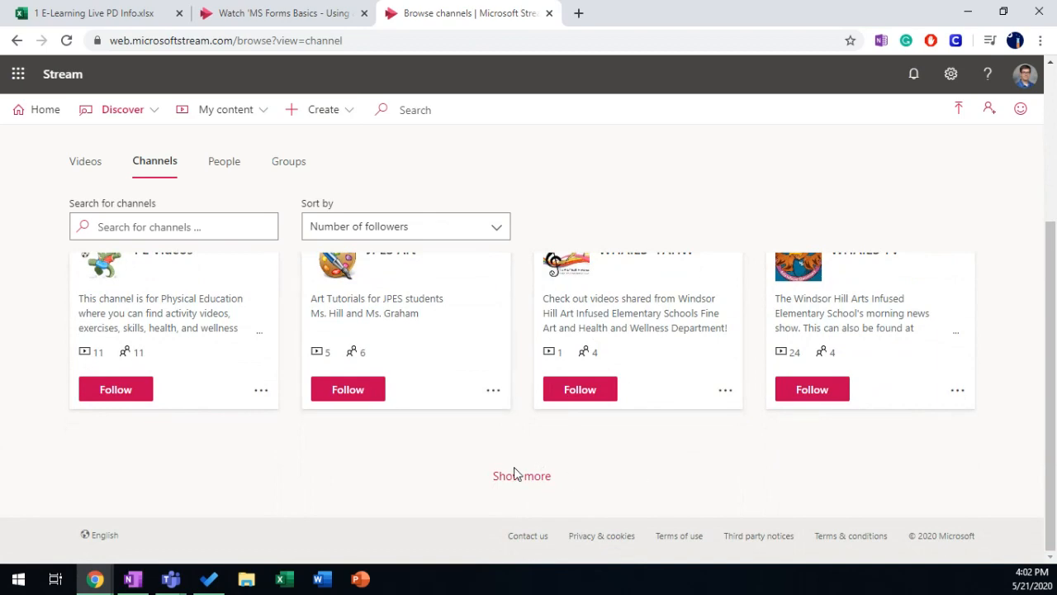
scroll(376, 441, up, 3)
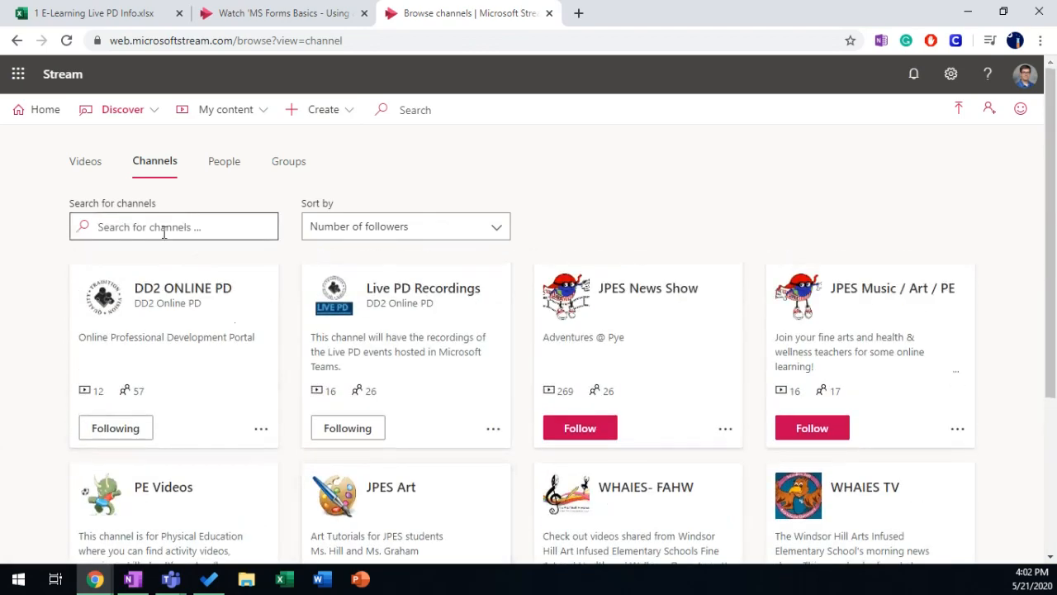
text(live pd)
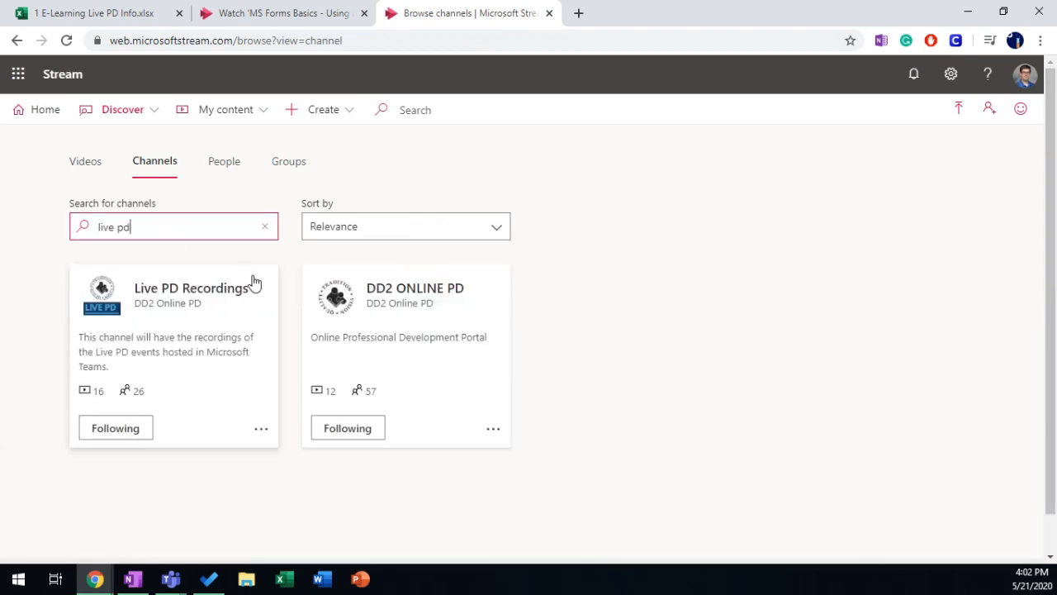
click(177, 289)
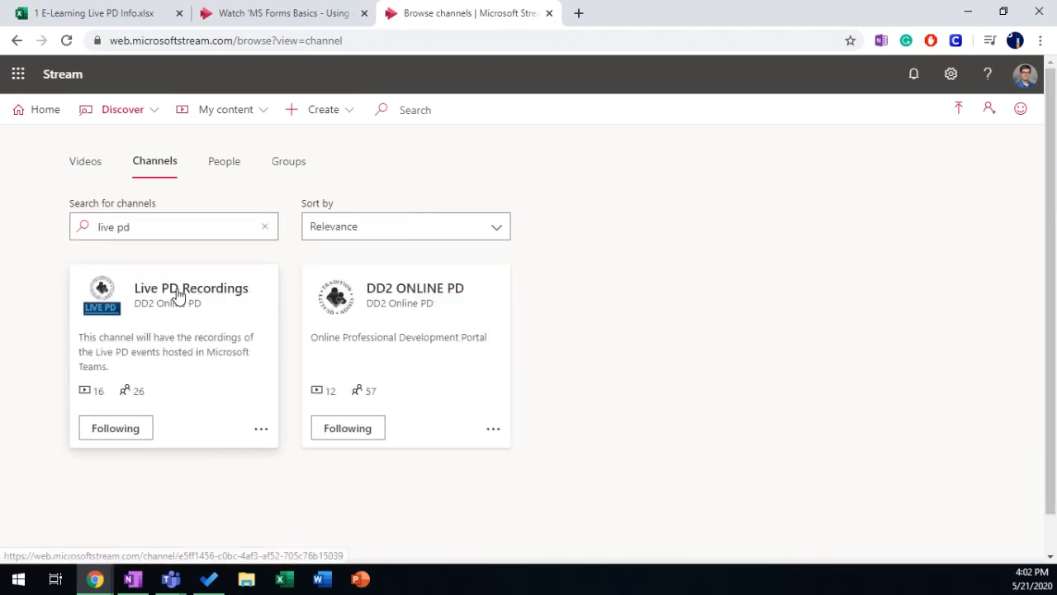
scroll(57, 312, down, 2)
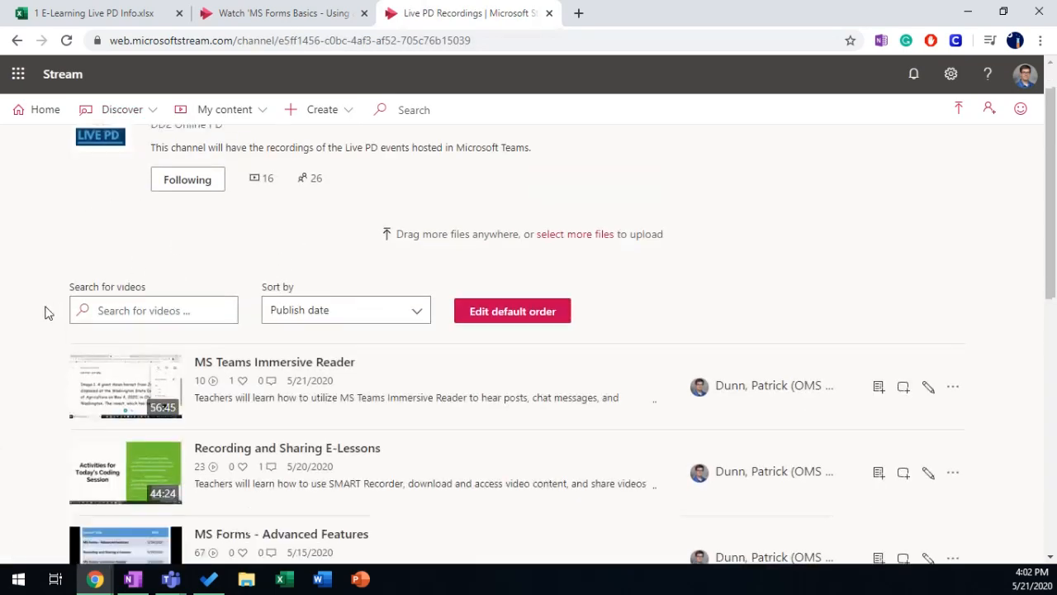
scroll(27, 312, down, 5)
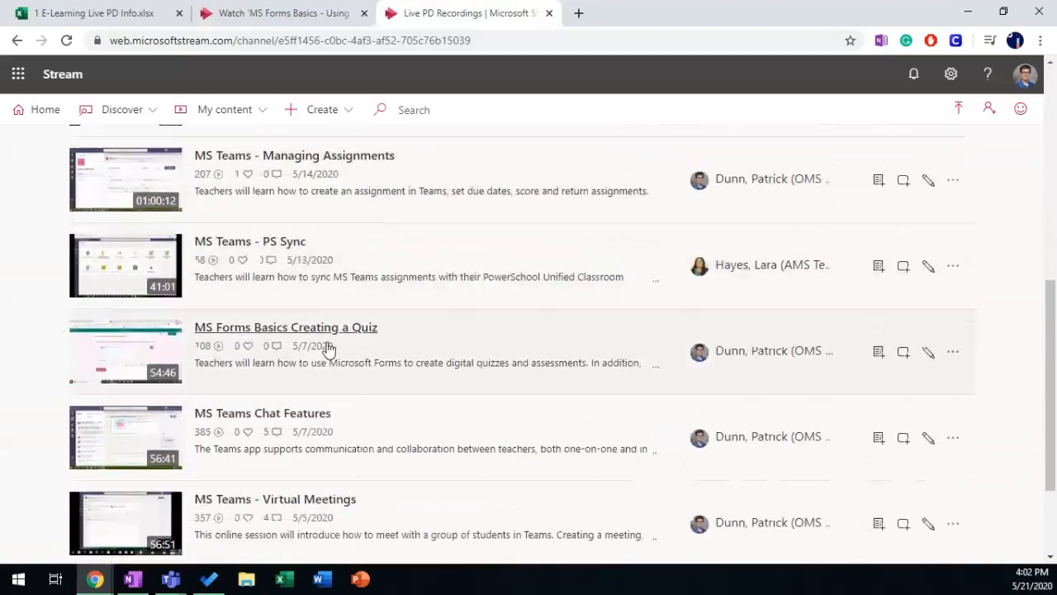
scroll(326, 372, down, 1)
scroll(446, 442, up, 5)
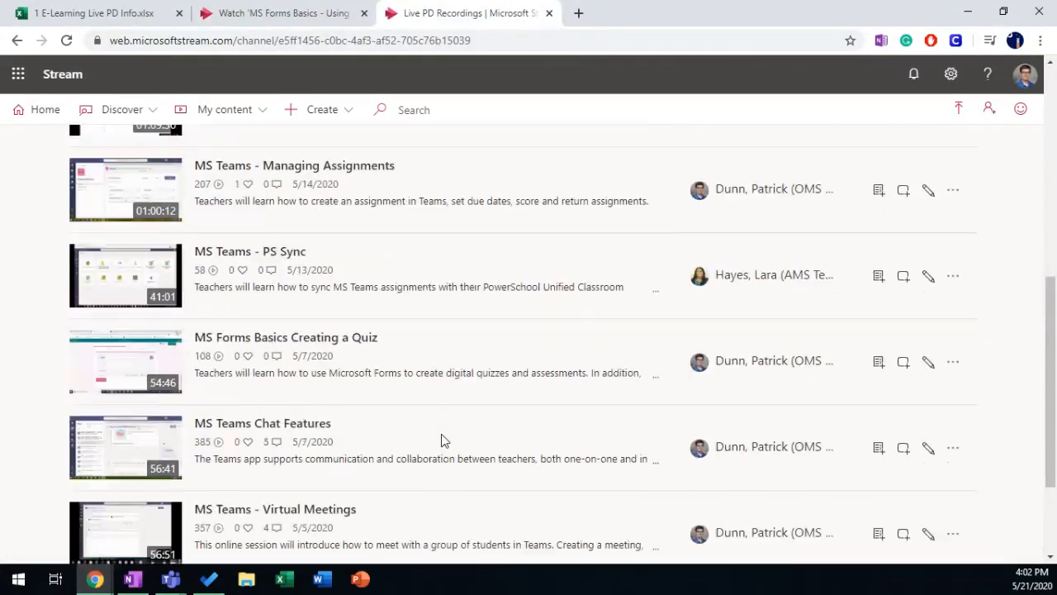
scroll(442, 440, down, 6)
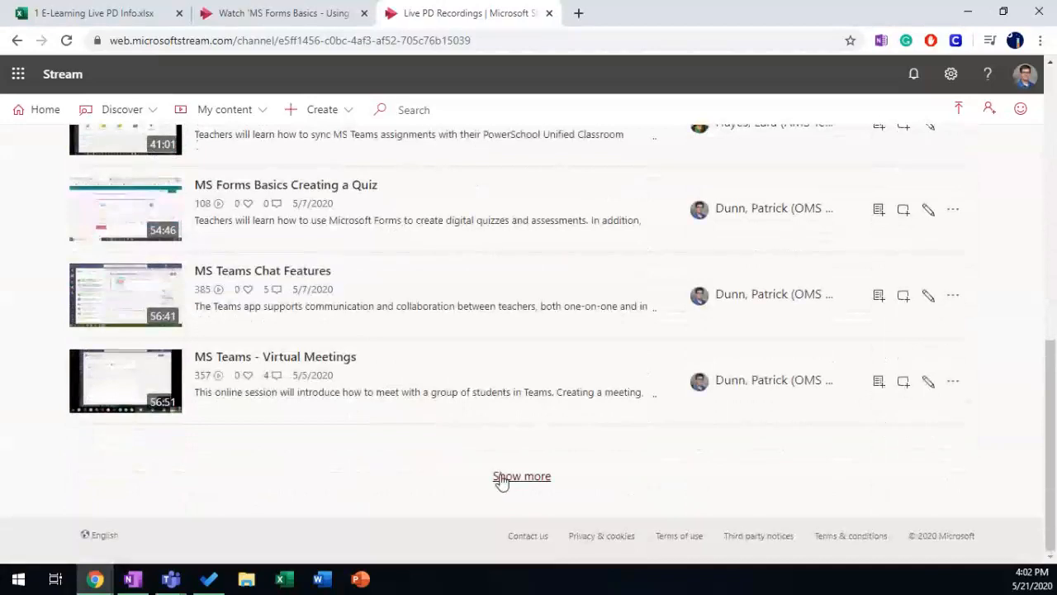
scroll(413, 396, down, 5)
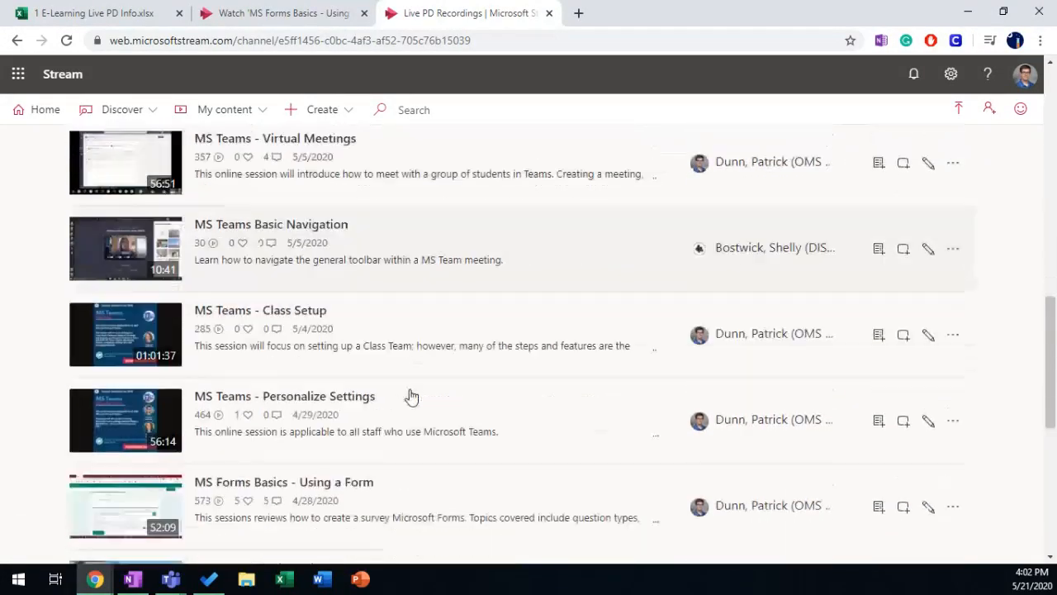
scroll(410, 389, down, 4)
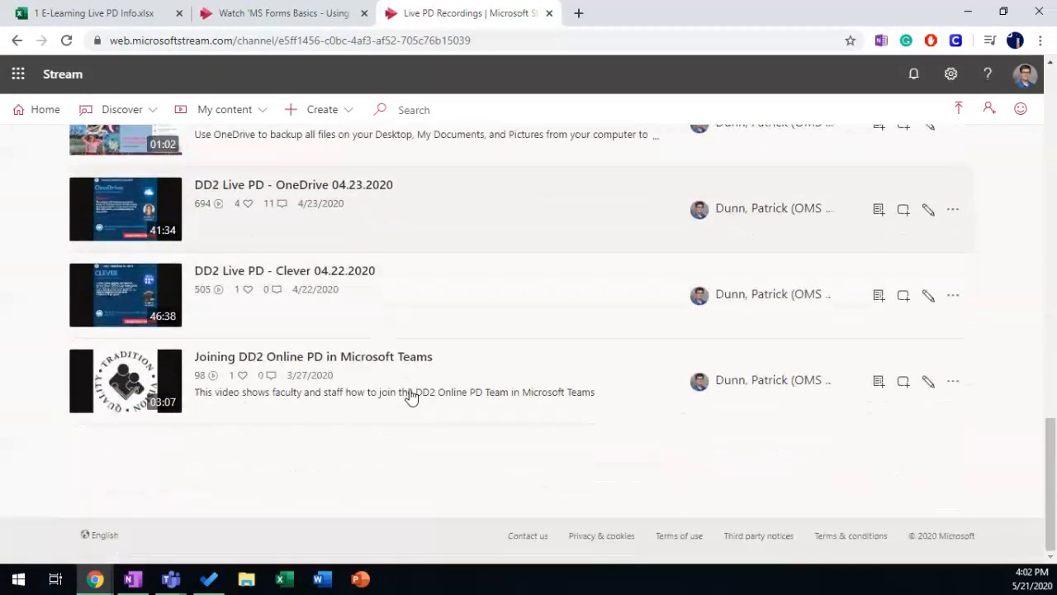
scroll(472, 229, up, 10)
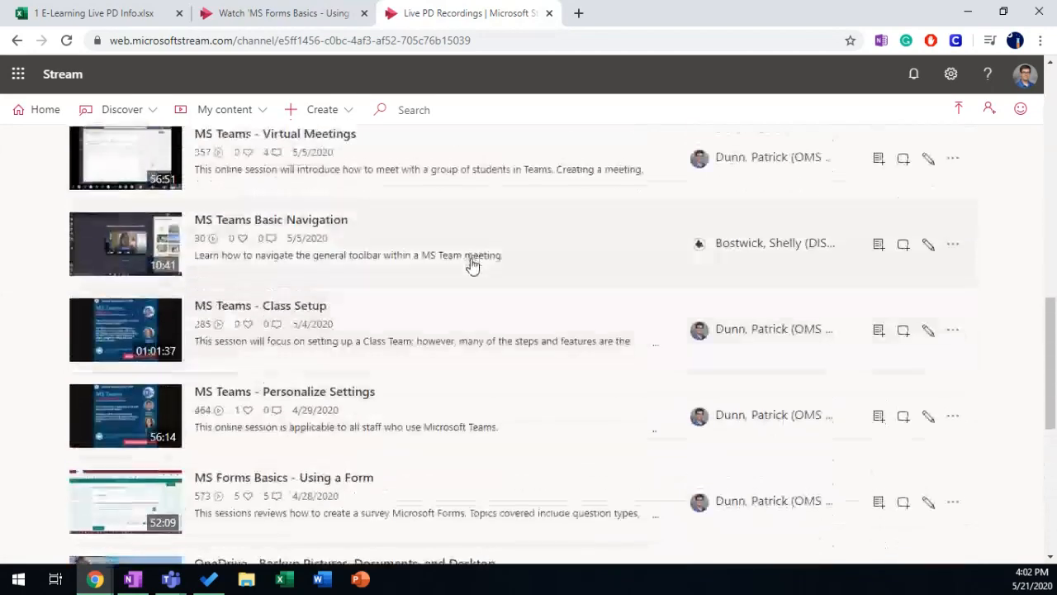
scroll(471, 267, up, 6)
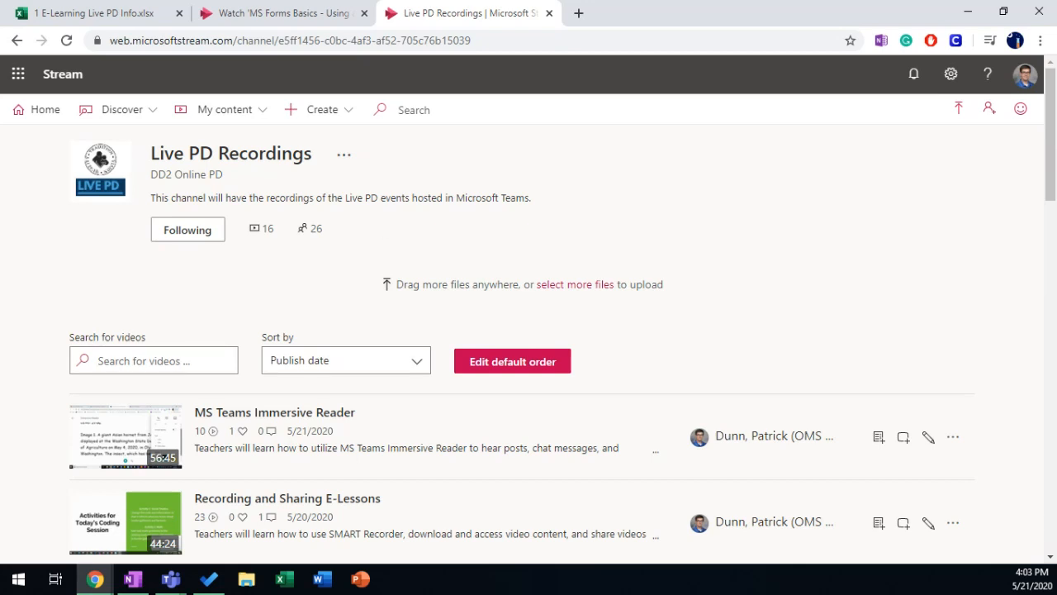
Step: Return to the Teams live event producer view and stop sharing the desktop
key(alt+Tab)
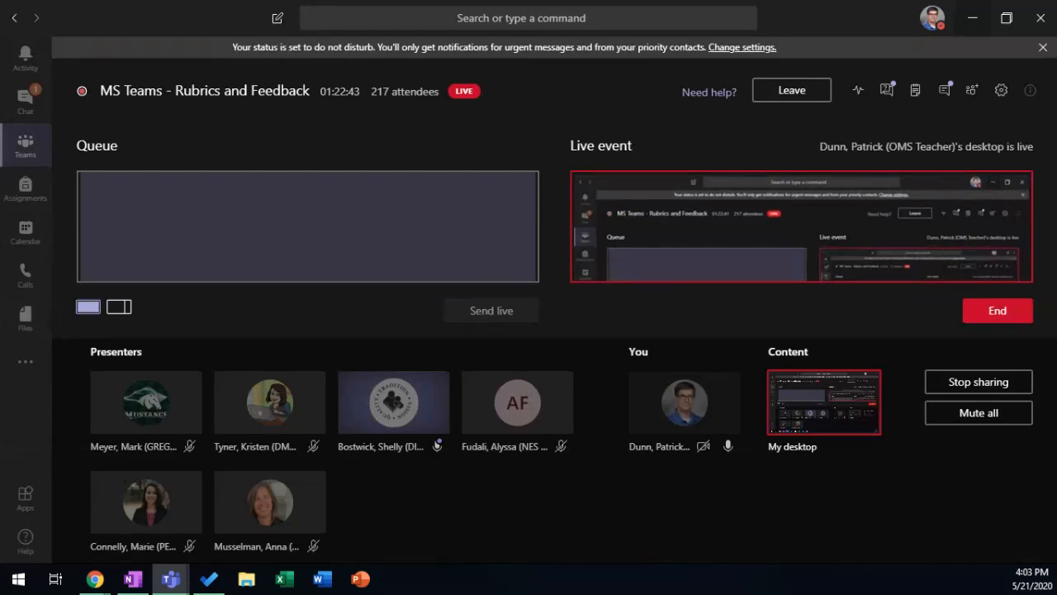
click(977, 384)
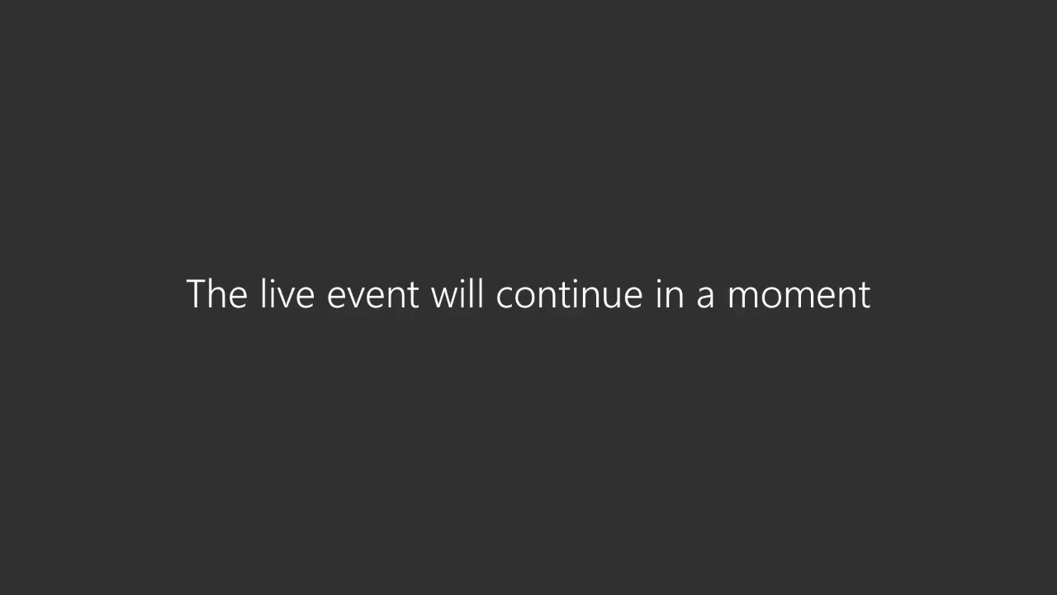